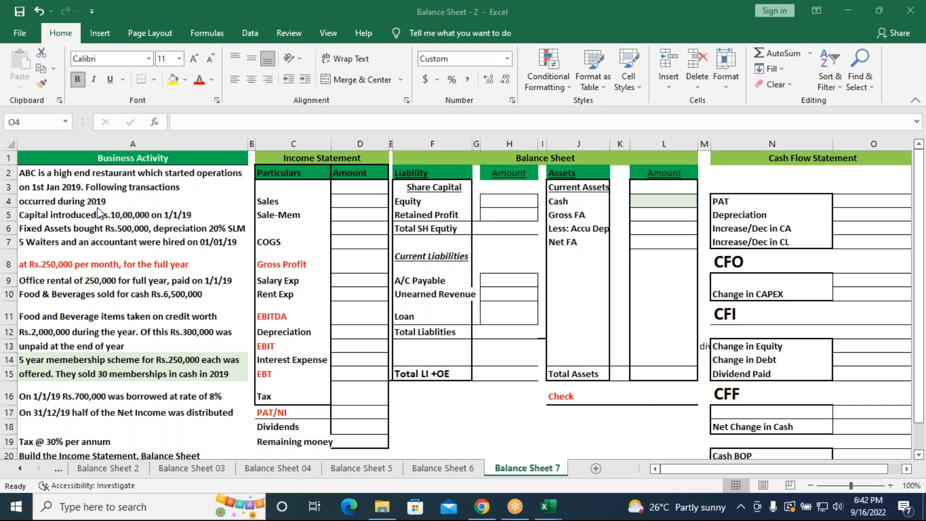
Widen column F slightly so the liability labels in the balance sheet fit
{"action": "scroll", "coordinate": [182, 261], "scroll_direction": "down", "scroll_amount": 2}
{"action": "scroll", "coordinate": [182, 261], "scroll_direction": "up", "scroll_amount": 2}
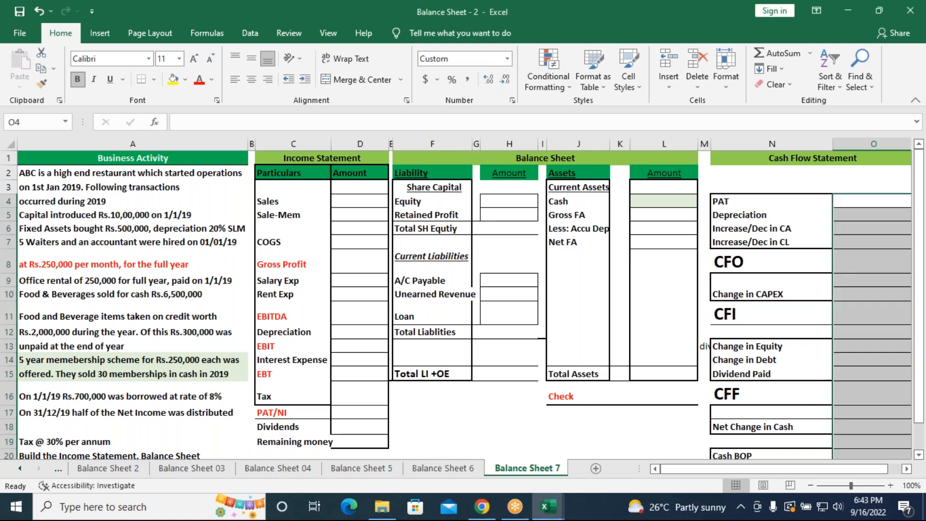
{"action": "left_click_drag", "start_coordinate": [473, 144], "coordinate": [481, 143]}
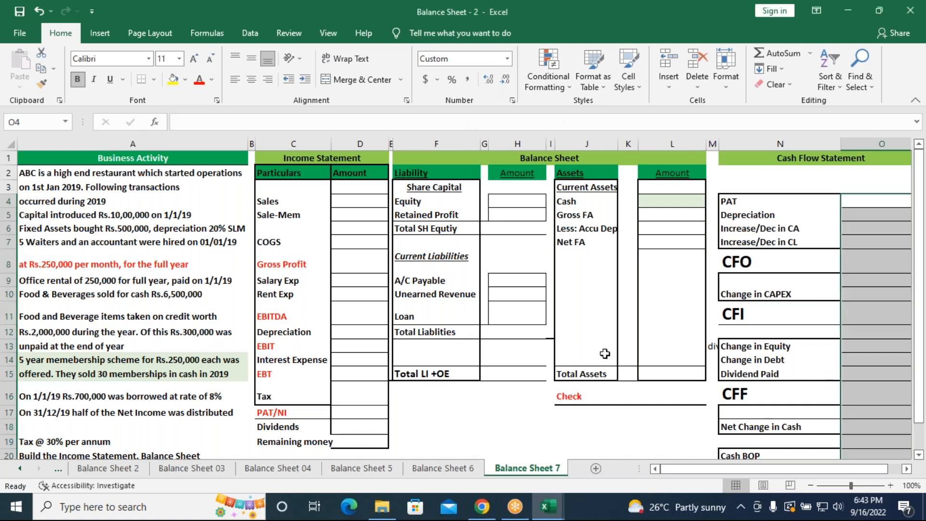
Enter the introduced capital of =1000000 as the Equity amount in the balance sheet, cell H4
{"action": "left_click_drag", "start_coordinate": [850, 485], "coordinate": [846, 486]}
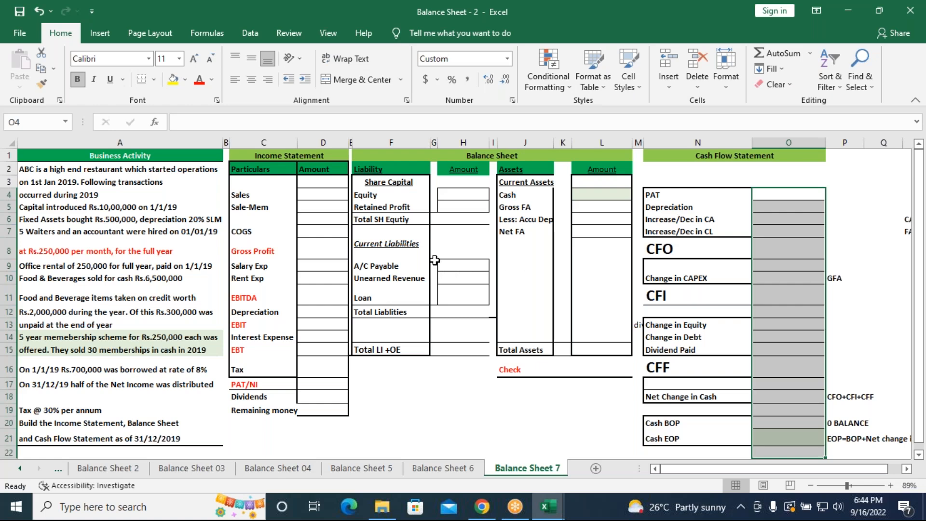
{"action": "left_click", "coordinate": [462, 196]}
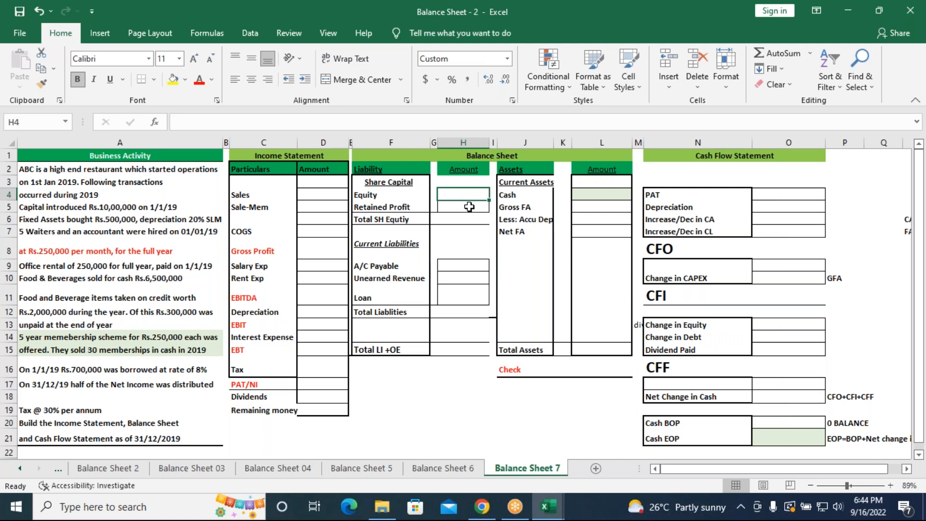
{"action": "type", "text": "="}
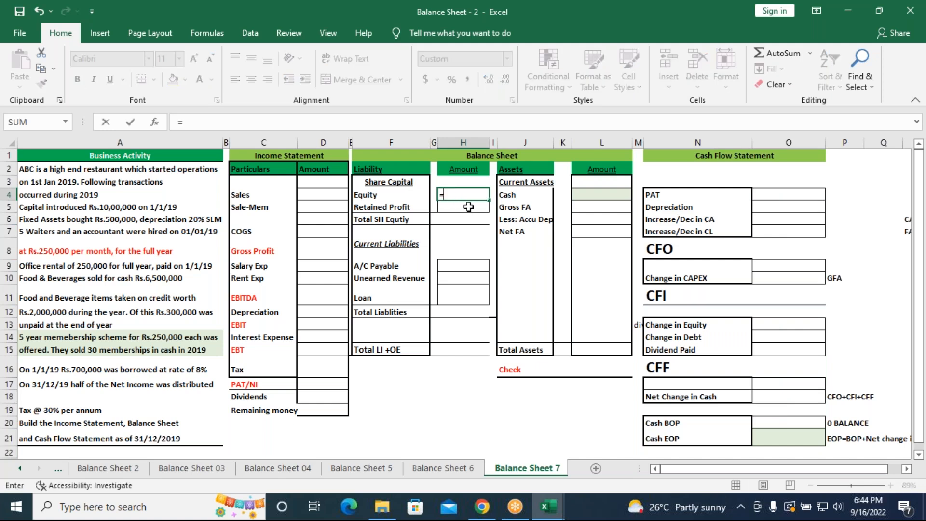
{"action": "type", "text": "1000000"}
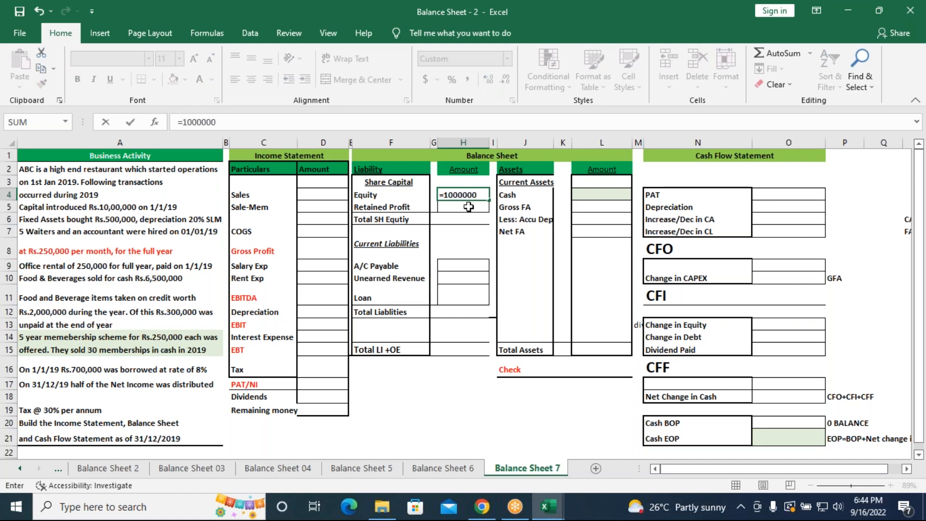
{"action": "key", "text": "Return"}
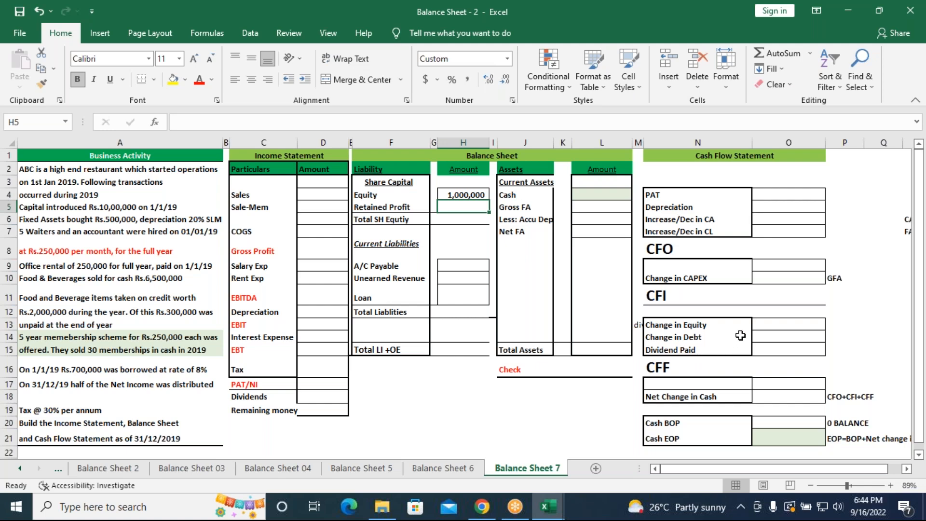
Record 1000000 as the Change in Equity in the cash flow statement, cell O13
{"action": "left_click", "coordinate": [778, 323]}
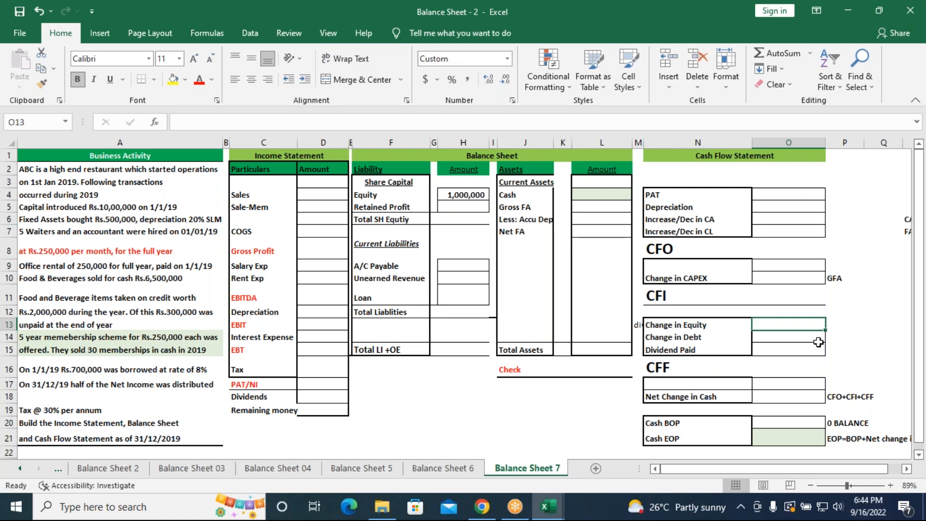
{"action": "type", "text": "1000"}
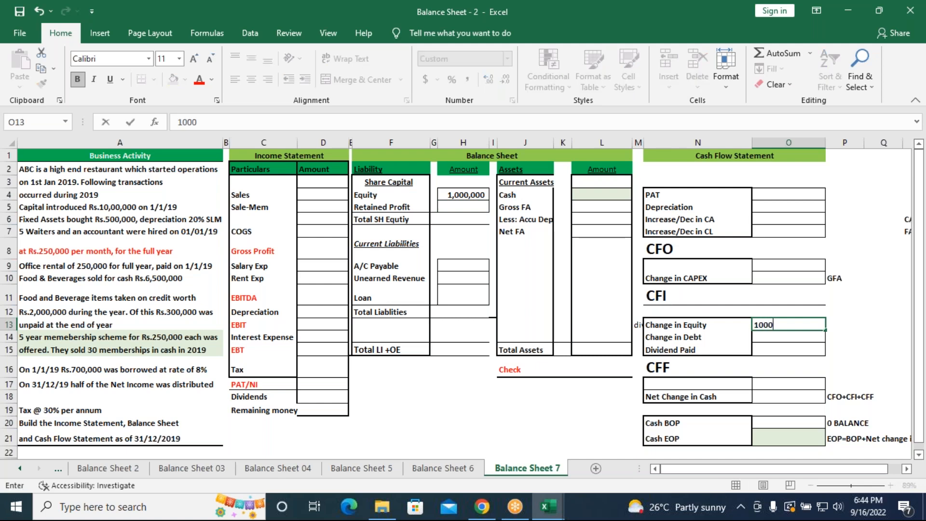
{"action": "type", "text": "000"}
{"action": "key", "text": "Return"}
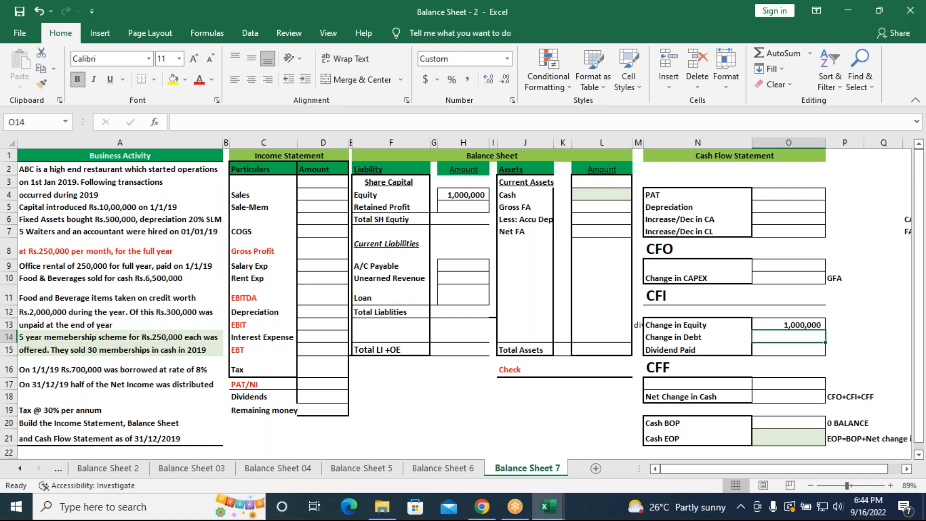
{"action": "left_click", "coordinate": [788, 325]}
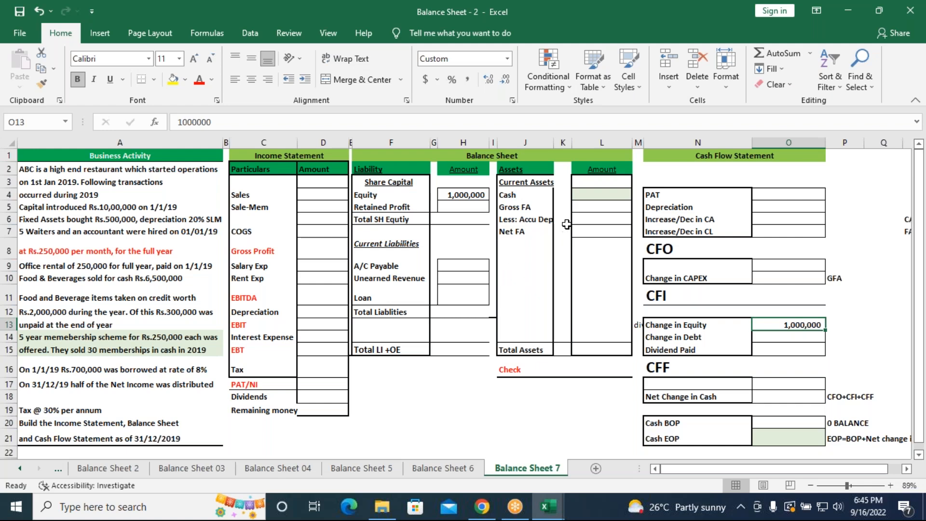
Enter the purchased fixed assets of =500000 as the Gross FA amount in the balance sheet, cell L5
{"action": "left_click", "coordinate": [579, 207]}
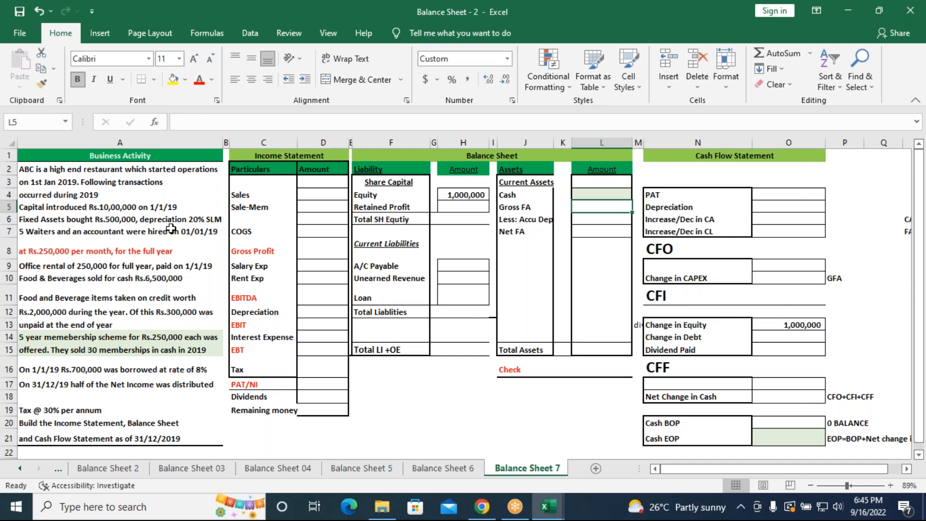
{"action": "type", "text": "5"}
{"action": "key", "text": "BackSpace"}
{"action": "type", "text": "=500000"}
{"action": "key", "text": "Return"}
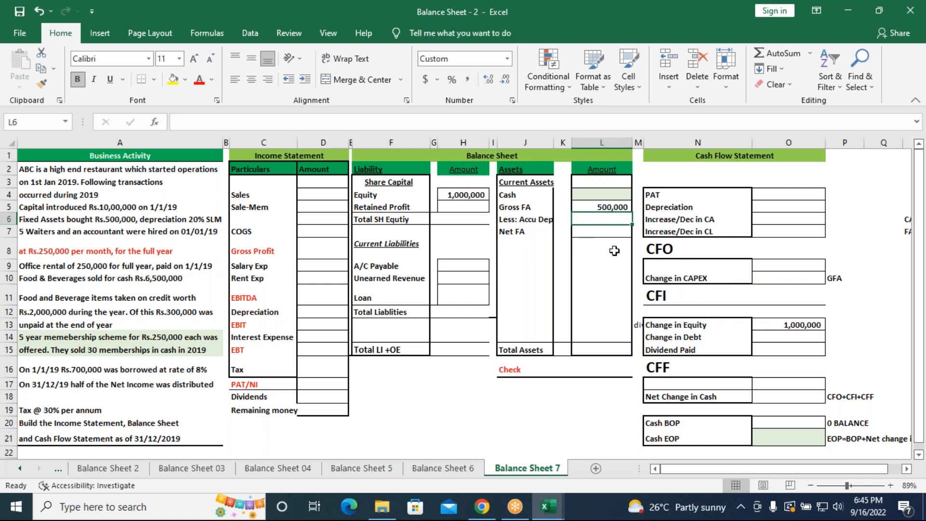
Record the fixed asset purchase as -500000 for Change in CAPEX in the cash flow statement, cell O10
{"action": "left_click", "coordinate": [779, 278]}
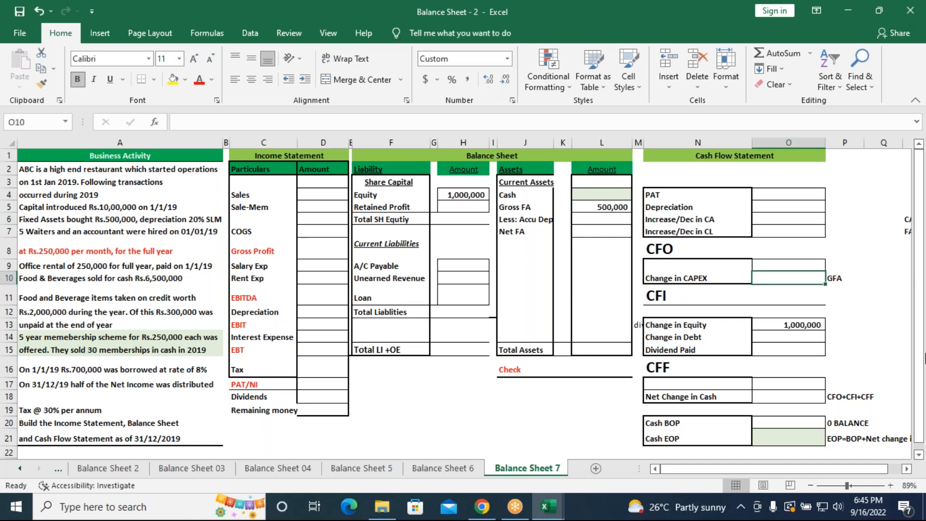
{"action": "type", "text": "="}
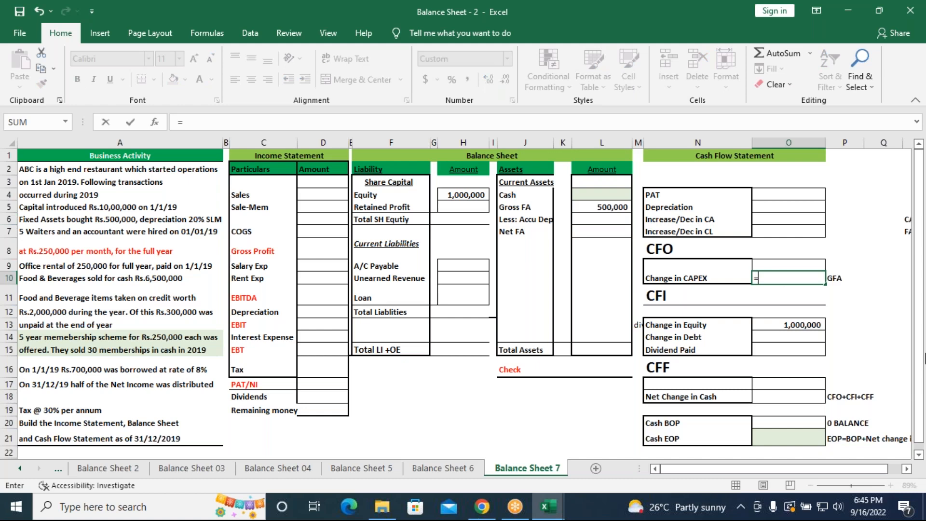
{"action": "key", "text": "Escape"}
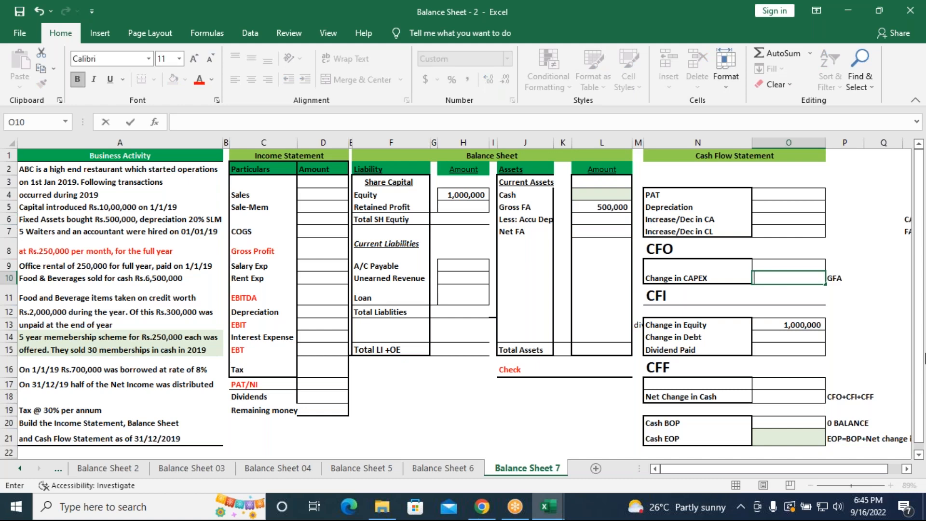
{"action": "type", "text": "-"}
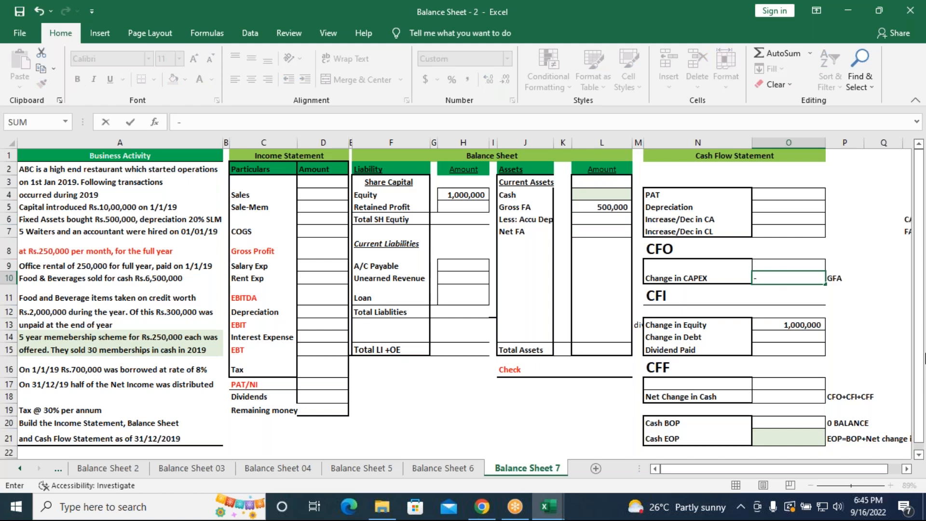
{"action": "type", "text": "500000"}
{"action": "key", "text": "Return"}
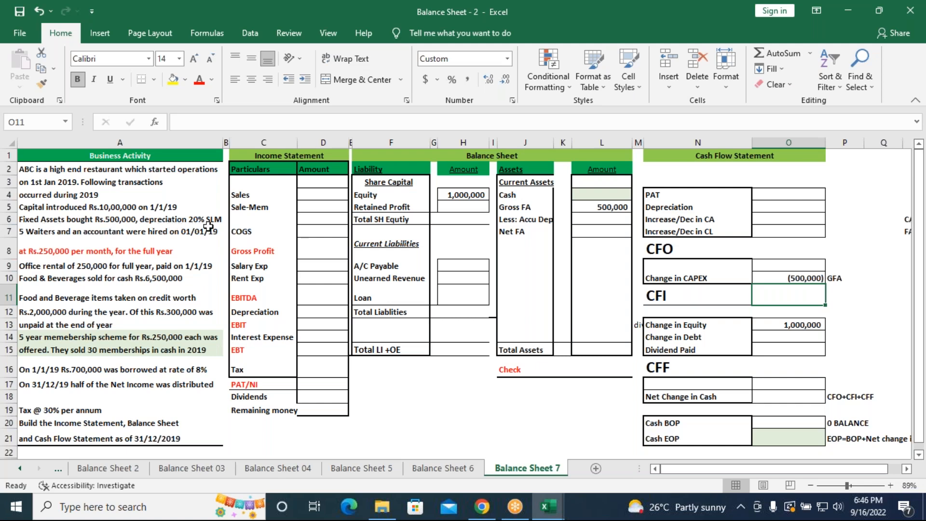
Calculate the balance sheet's accumulated depreciation in L6 with the formula =500000*20%
{"action": "left_click", "coordinate": [590, 219]}
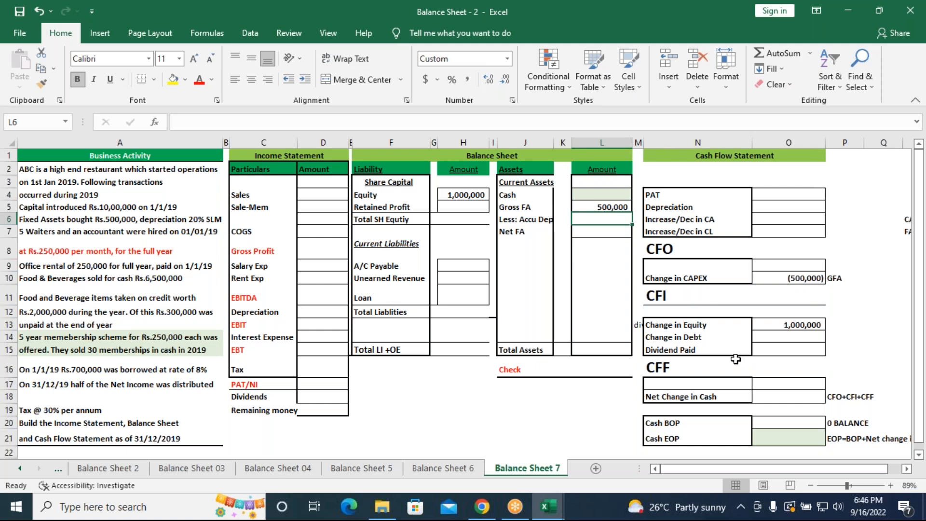
{"action": "type", "text": "="}
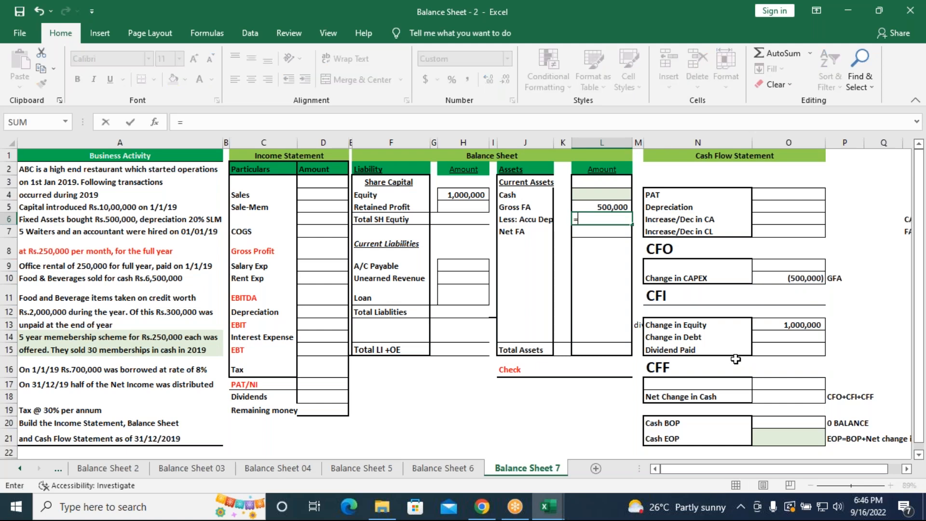
{"action": "type", "text": "50"}
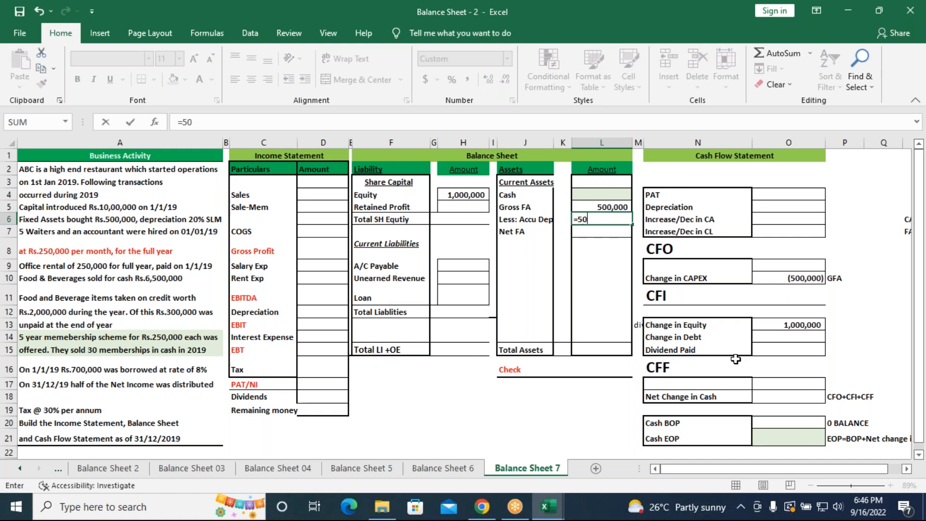
{"action": "type", "text": "0000*20%"}
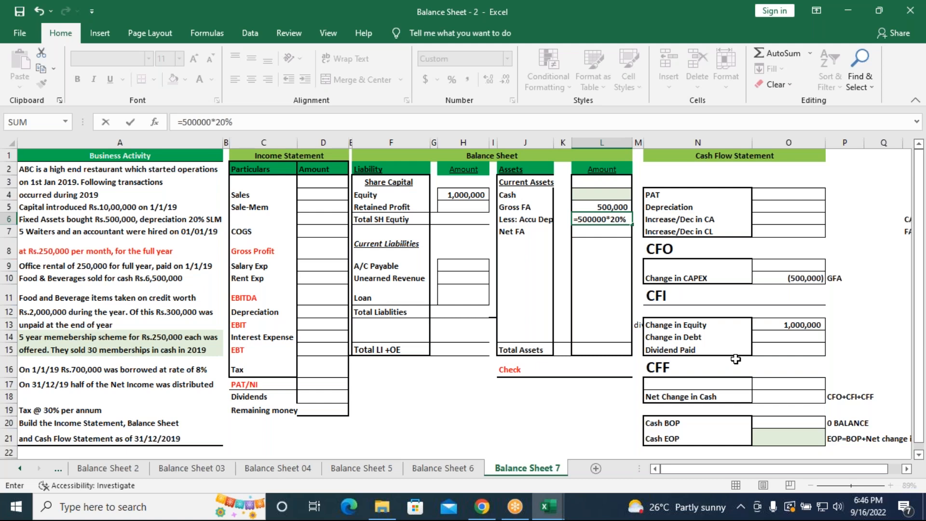
{"action": "key", "text": "Return"}
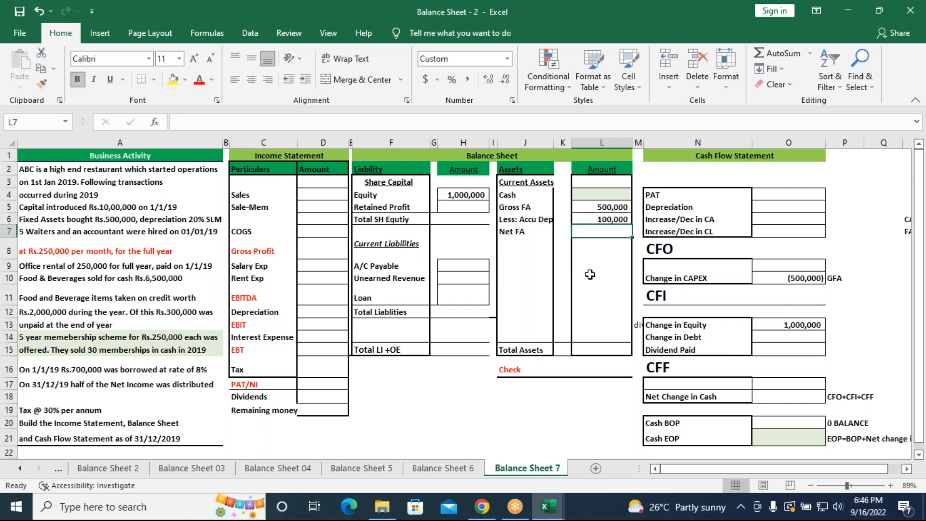
Link the cash flow statement's Depreciation in O5 to the accumulated depreciation with =L6
{"action": "left_click", "coordinate": [775, 207]}
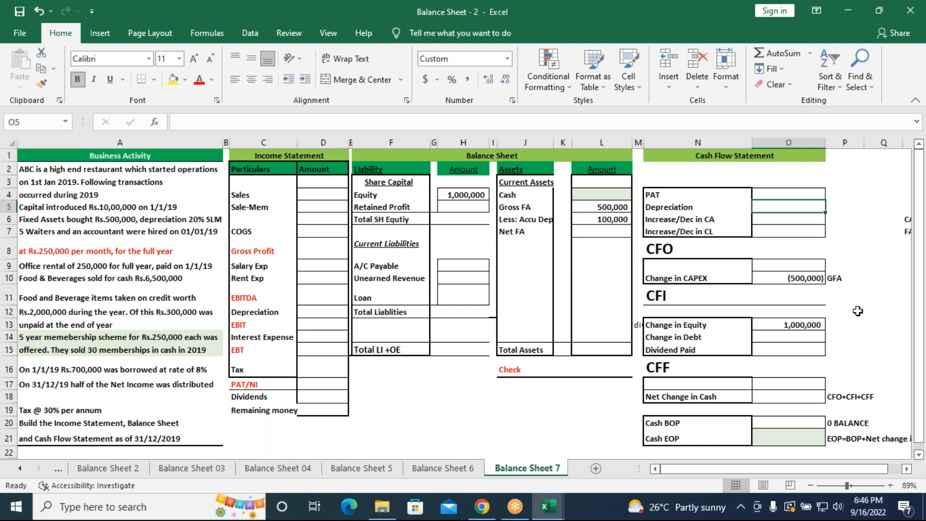
{"action": "type", "text": "="}
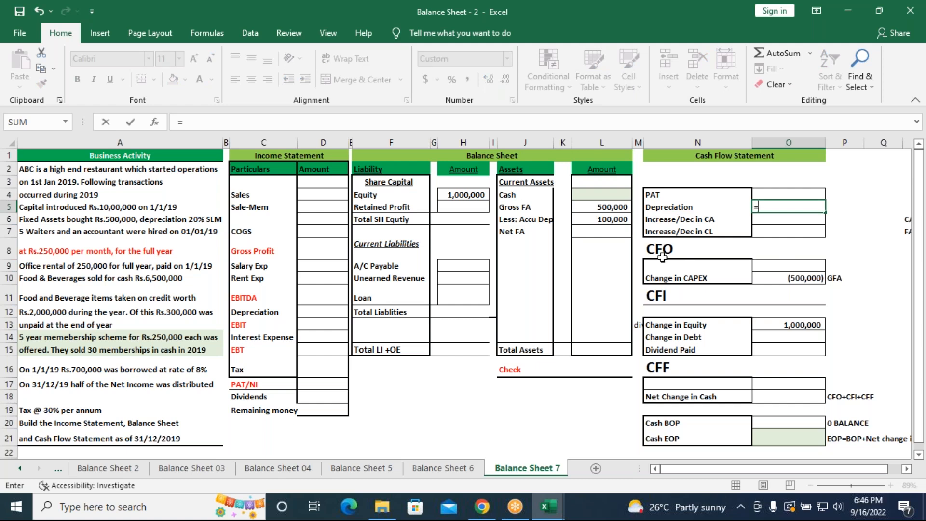
{"action": "left_click", "coordinate": [617, 220]}
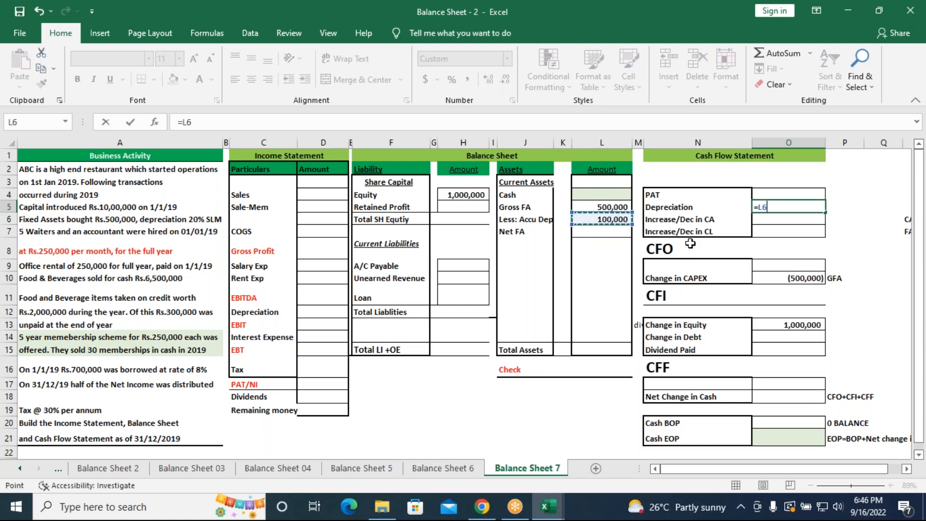
{"action": "key", "text": "Return"}
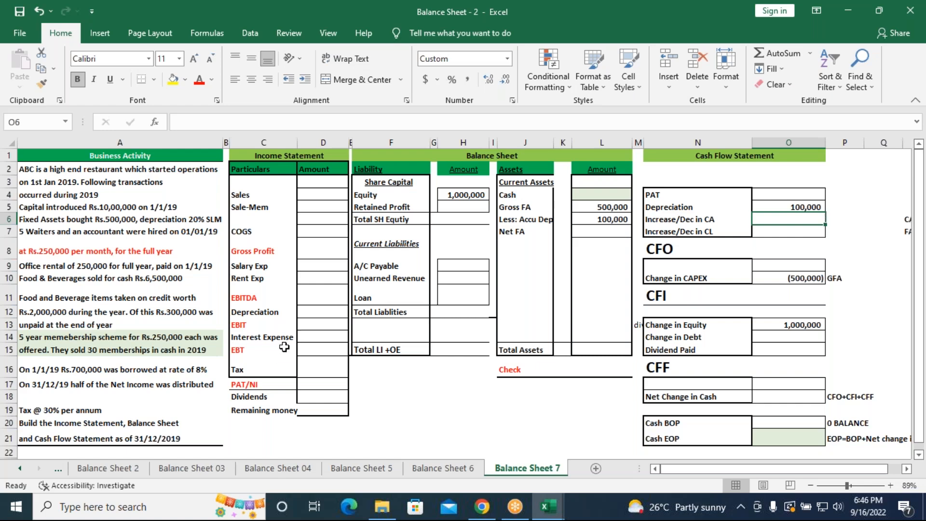
Link the income statement's Depreciation in D12 to the accumulated depreciation in L6
{"action": "left_click", "coordinate": [319, 317]}
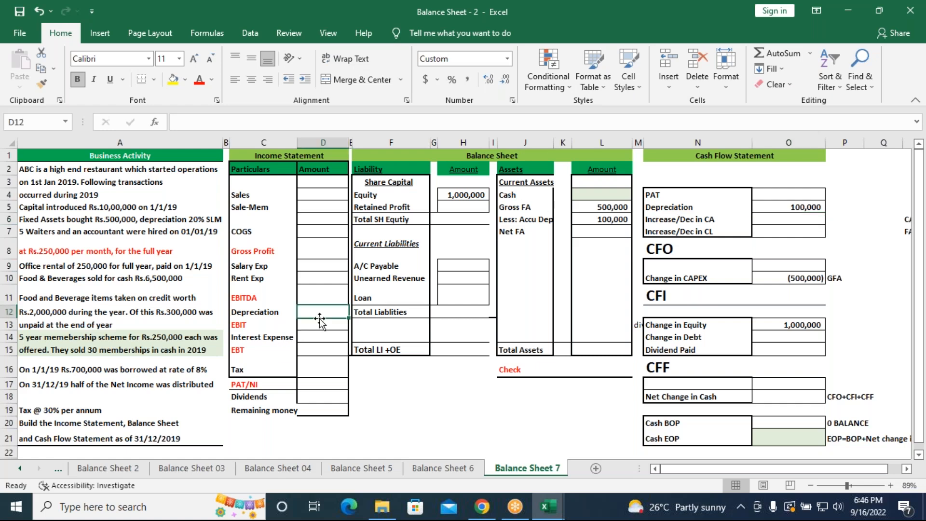
{"action": "type", "text": "="}
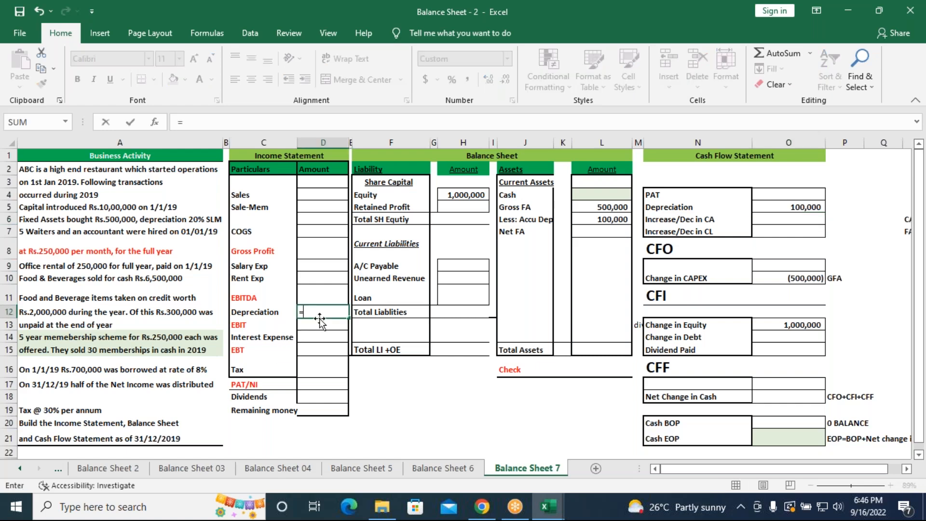
{"action": "left_click", "coordinate": [612, 218]}
{"action": "key", "text": "Return"}
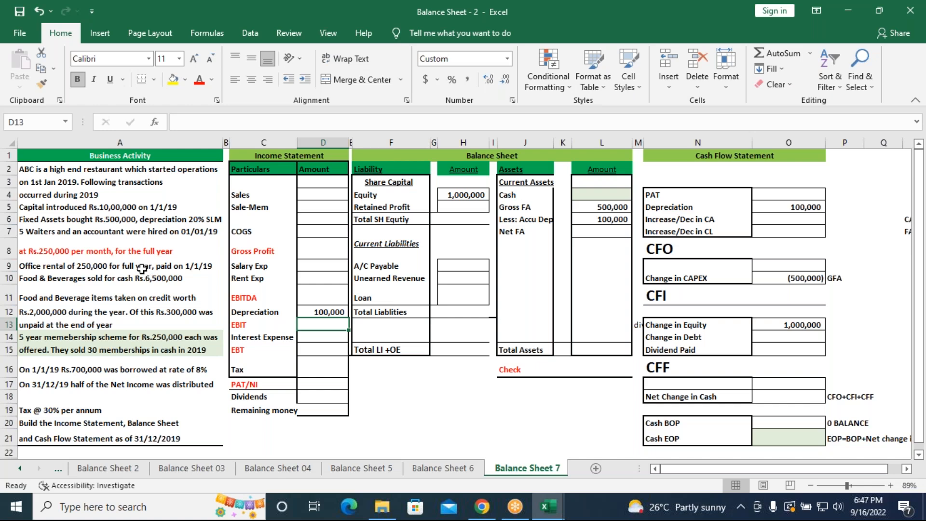
Enter 250,000 as the Salary Exp amount in the income statement, cell D9
{"action": "left_click", "coordinate": [316, 268]}
{"action": "type", "text": "25"}
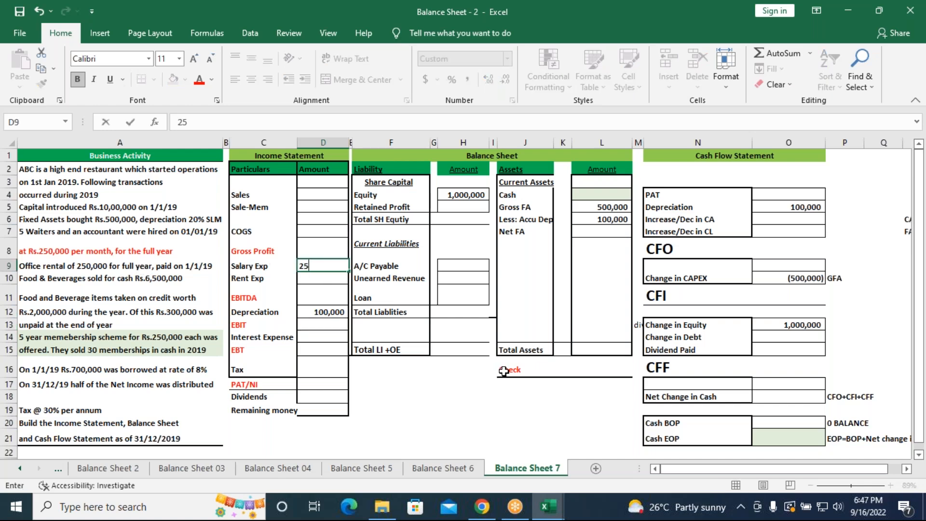
{"action": "type", "text": "0,"}
{"action": "type", "text": "0000"}
{"action": "key", "text": "Return"}
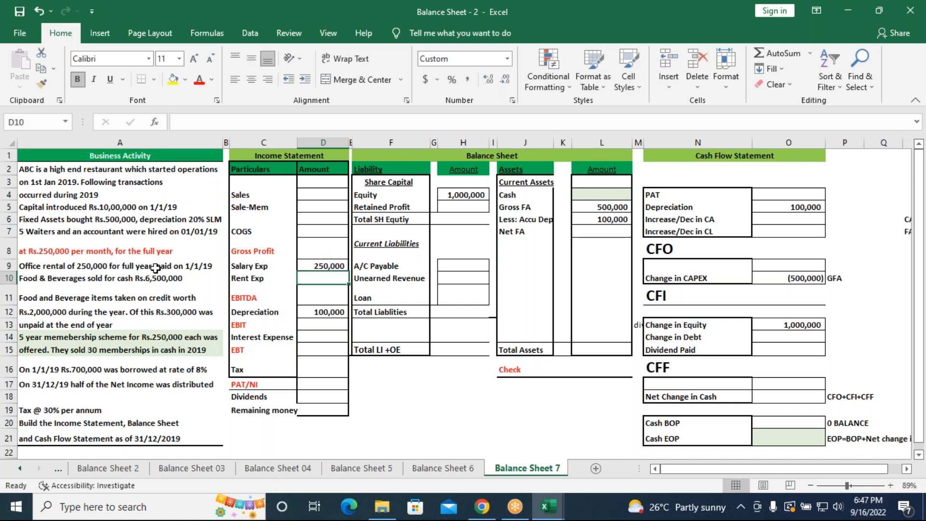
{"action": "left_click", "coordinate": [319, 266]}
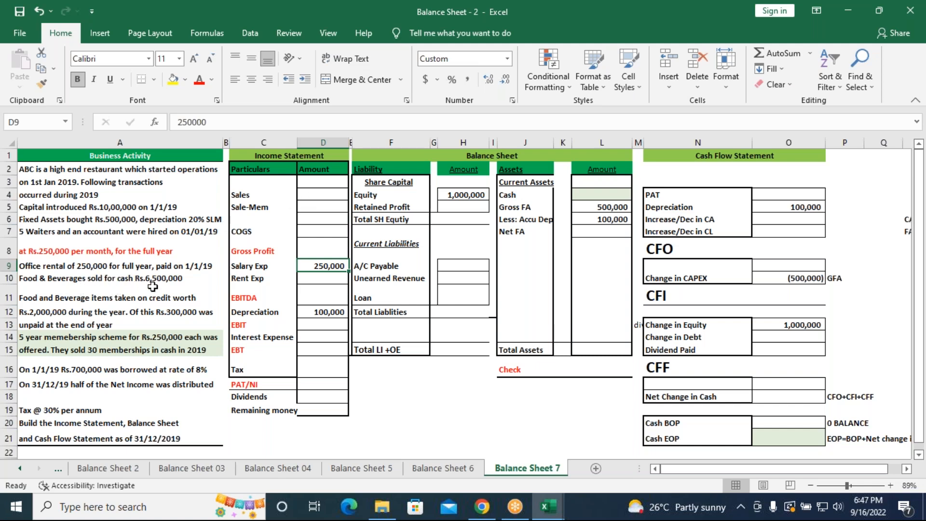
Enter the food and beverage cash sales of =6500000 as the Sales amount in the income statement, cell D4
{"action": "left_click", "coordinate": [329, 191]}
{"action": "type", "text": "="}
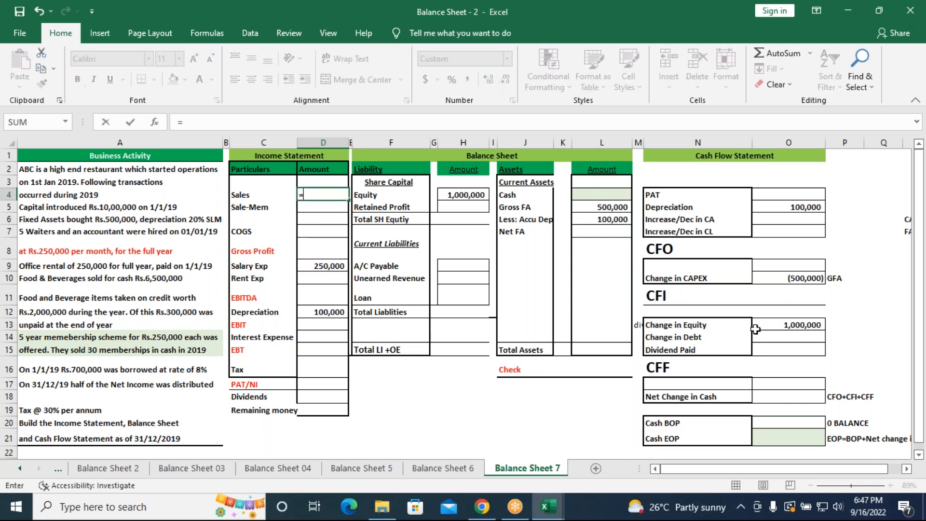
{"action": "type", "text": "6500000"}
{"action": "key", "text": "Return"}
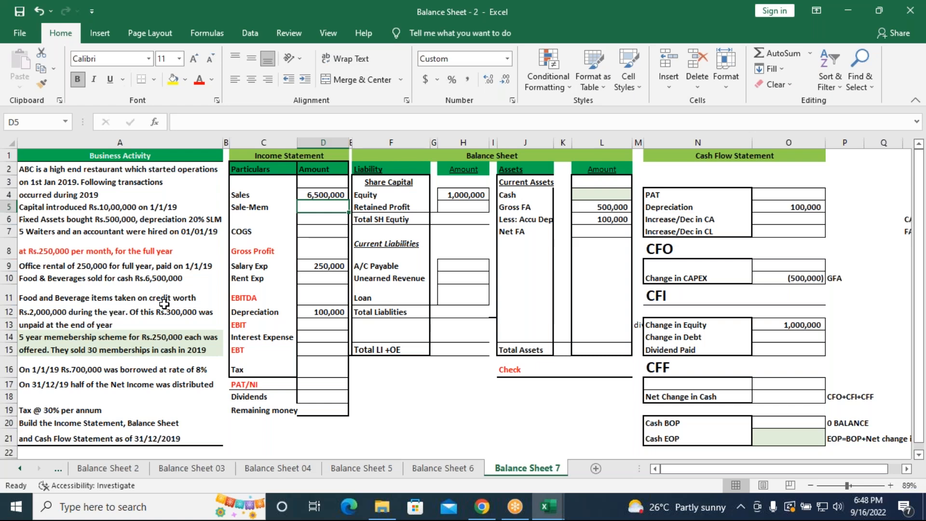
Enter the unpaid credit purchases of =300000 as A/C Payable in the balance sheet, cell H9
{"action": "left_click", "coordinate": [466, 266]}
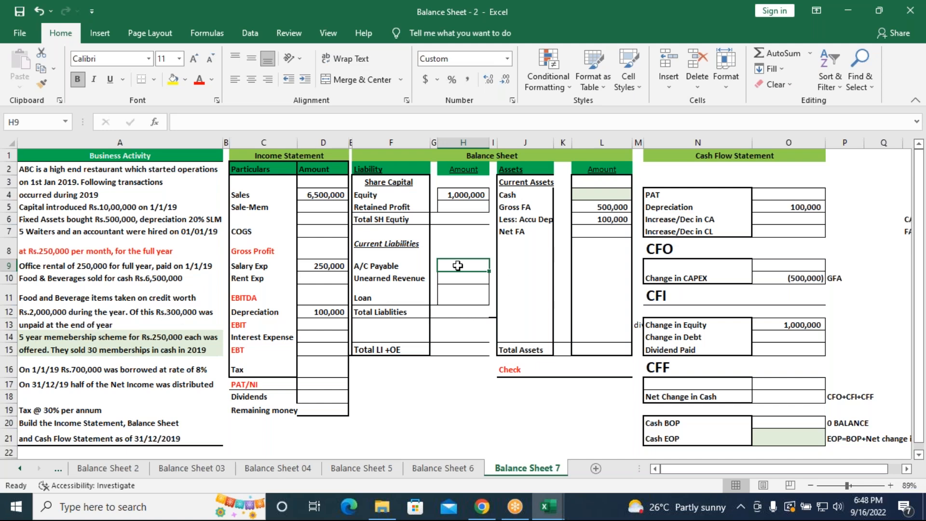
{"action": "type", "text": "="}
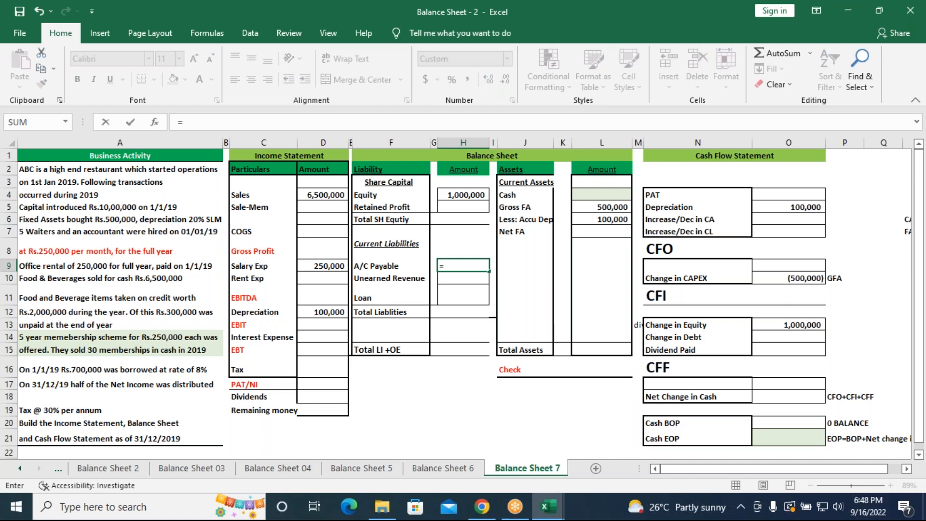
{"action": "type", "text": "300000"}
{"action": "key", "text": "Return"}
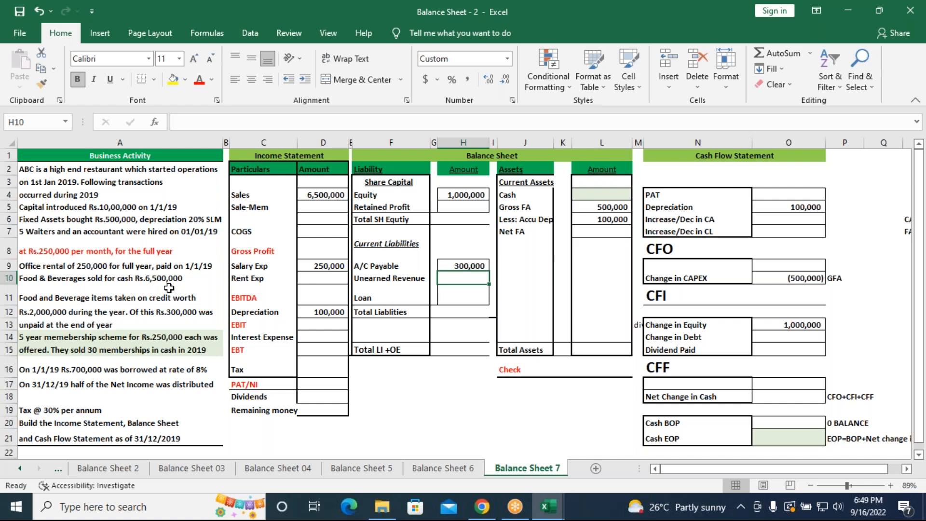
Enter the one-year share of the membership sales as Sale-Mem in D5 with =(250000*30)/5
{"action": "left_click", "coordinate": [331, 198]}
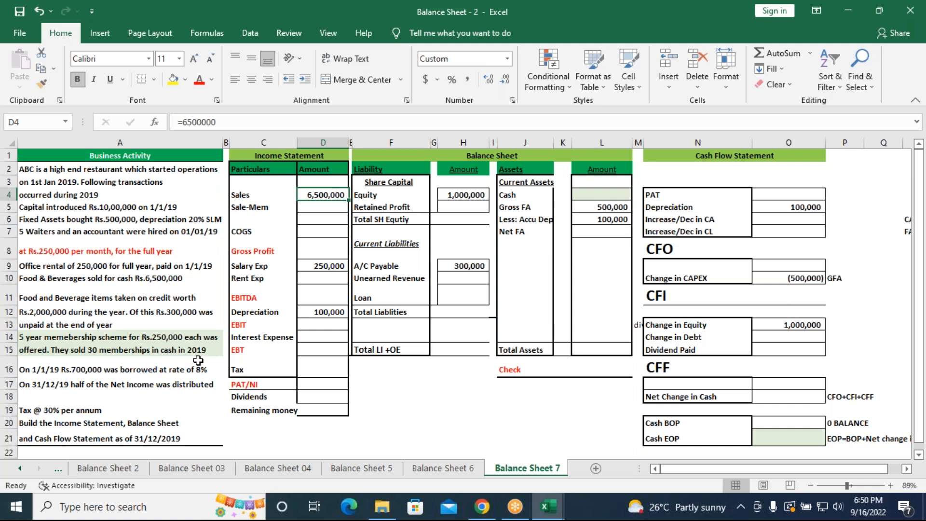
{"action": "left_click", "coordinate": [306, 207]}
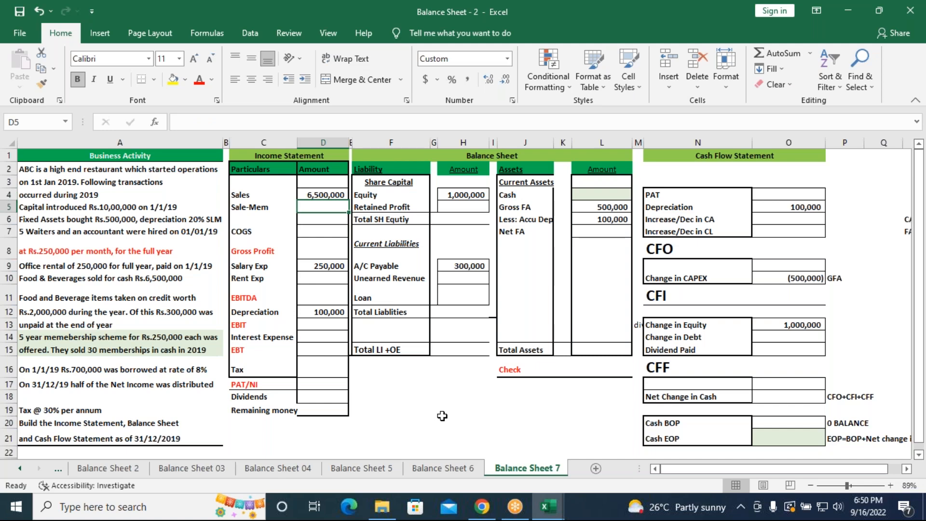
{"action": "type", "text": "="}
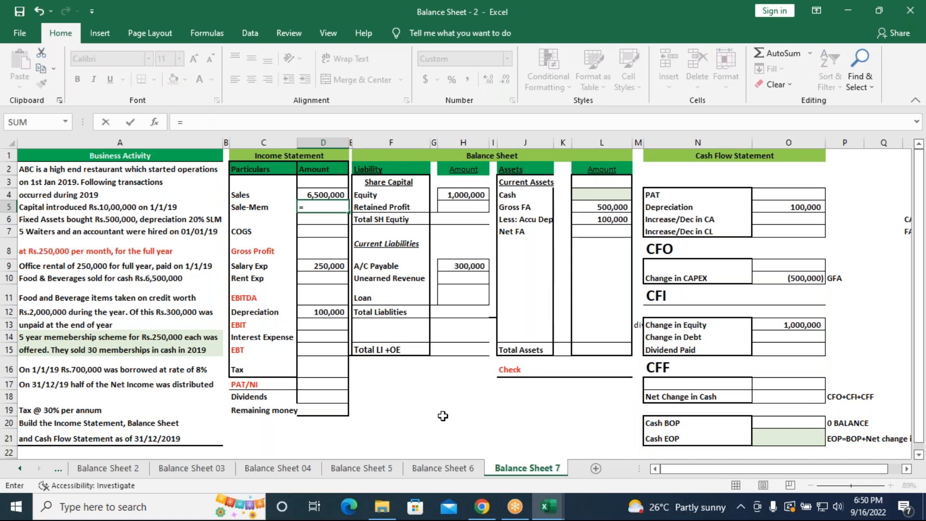
{"action": "type", "text": "250000"}
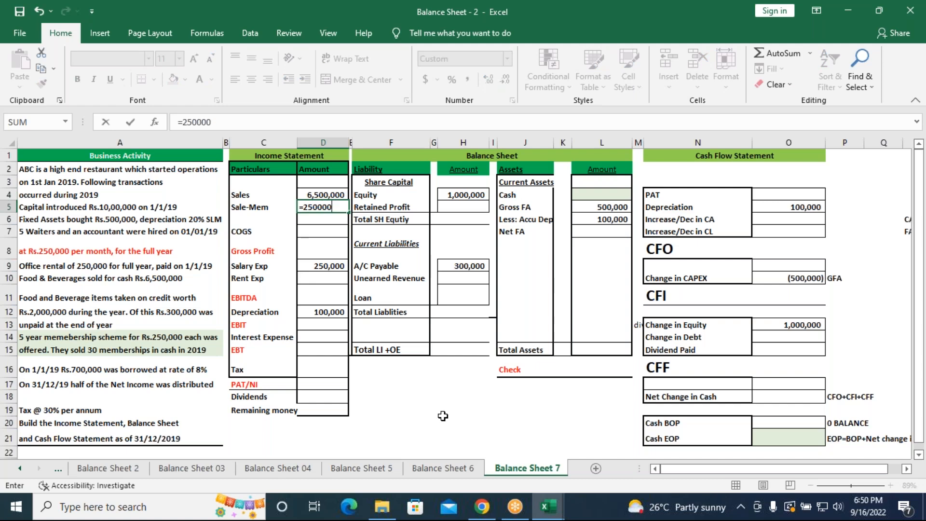
{"action": "type", "text": "*30"}
{"action": "left_click", "coordinate": [226, 122]}
{"action": "type", "text": "("}
{"action": "left_click", "coordinate": [235, 122]}
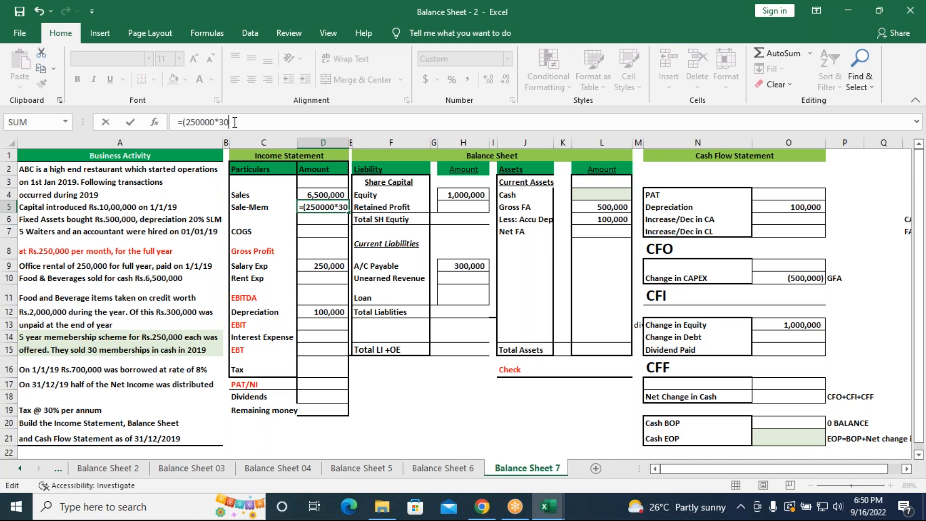
{"action": "type", "text": ")/5"}
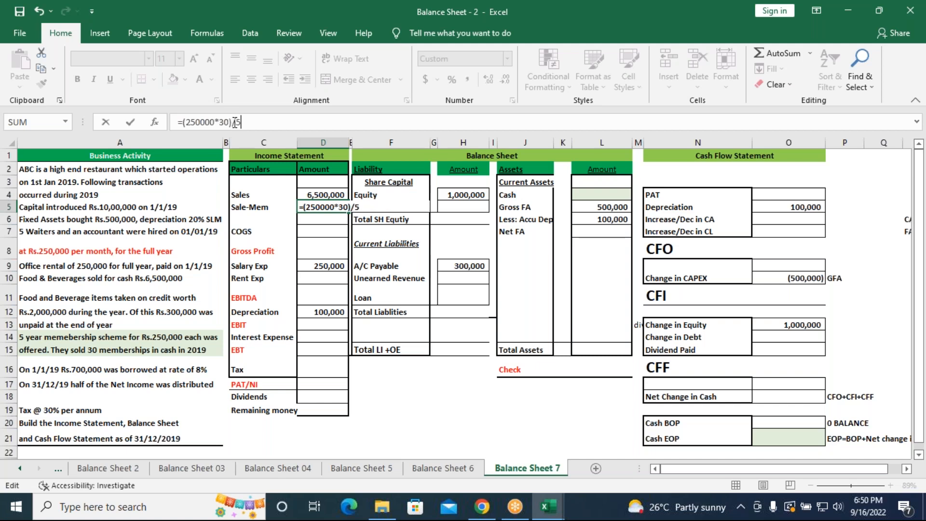
{"action": "key", "text": "Return"}
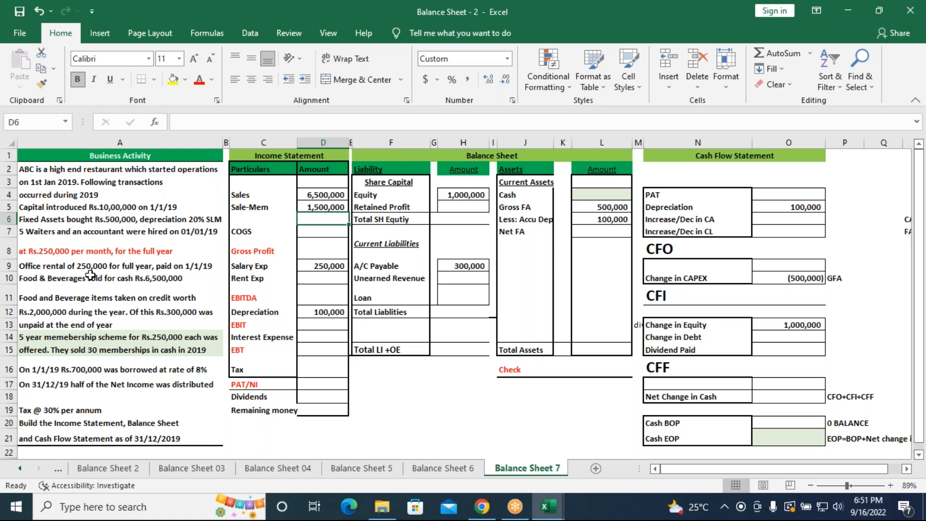
Enter the office rental of =250000 as Rent Exp in the income statement, cell D10
{"action": "left_click", "coordinate": [324, 282]}
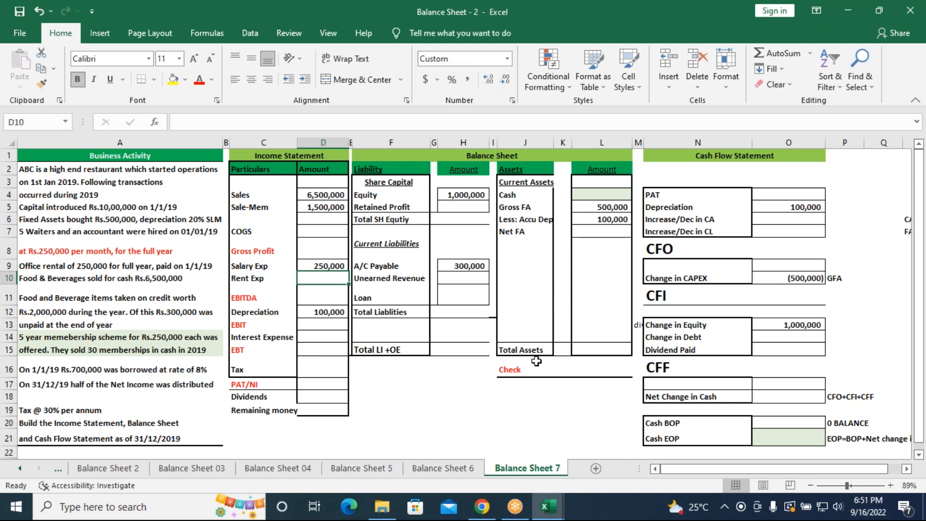
{"action": "type", "text": "=25000"}
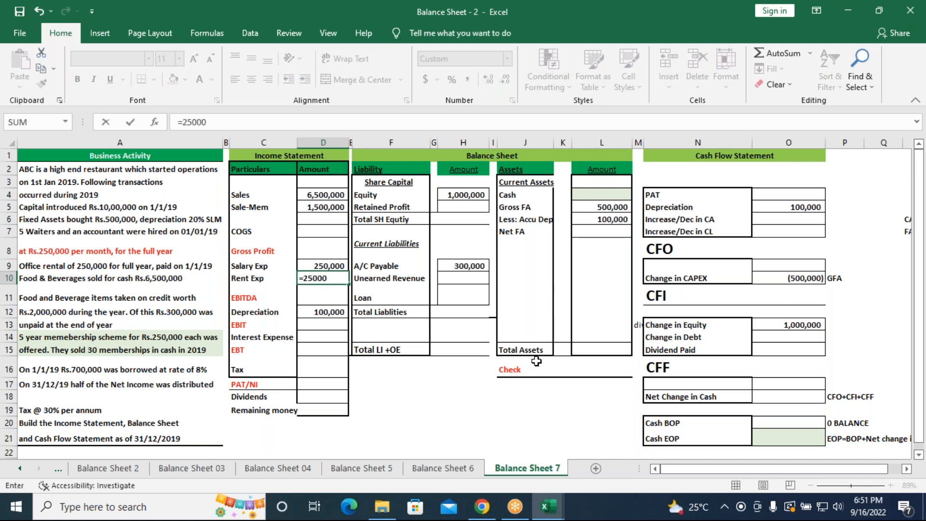
{"action": "type", "text": "0"}
{"action": "key", "text": "Return"}
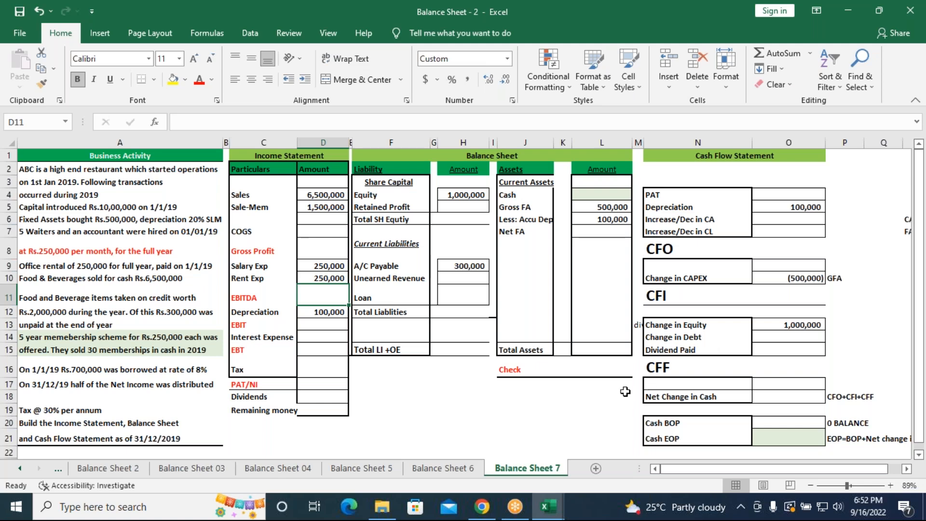
Enter the borrowed amount of =700000 as Change in Debt in the cash flow statement, cell O14
{"action": "left_click", "coordinate": [789, 337]}
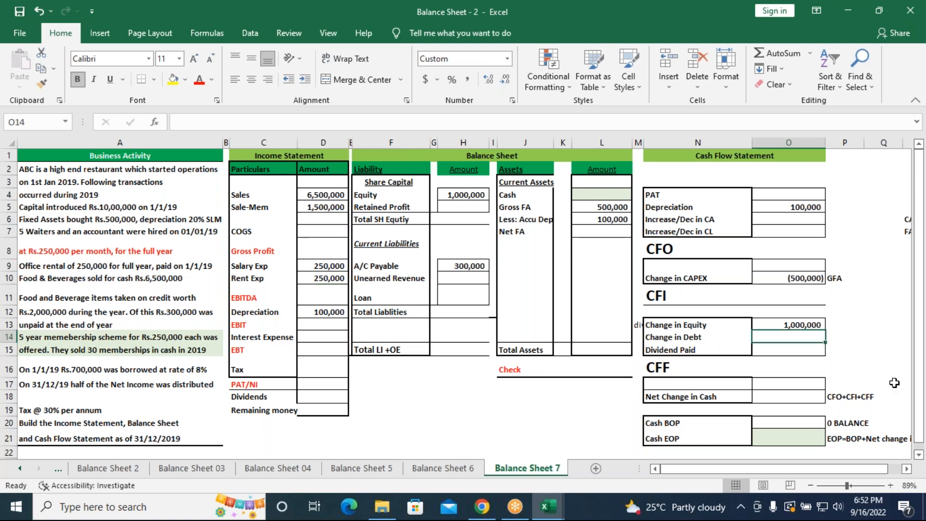
{"action": "type", "text": "="}
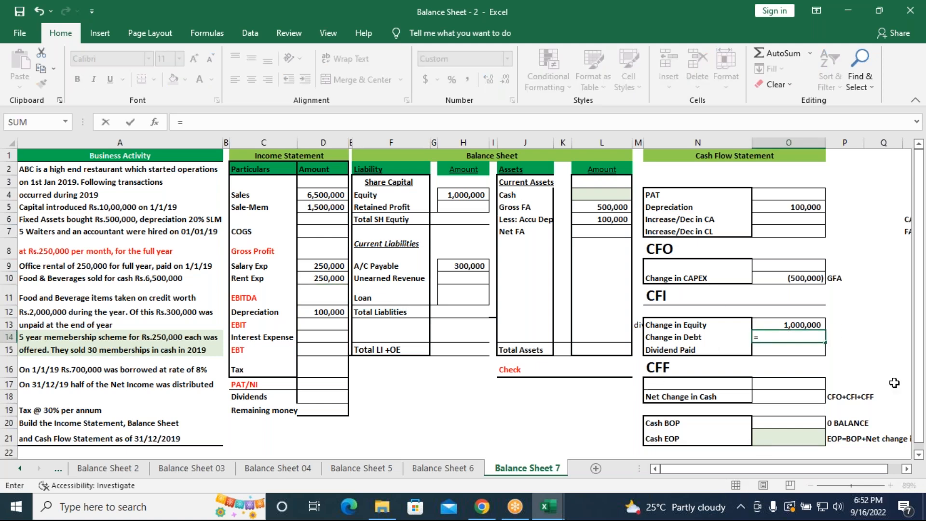
{"action": "type", "text": "700000"}
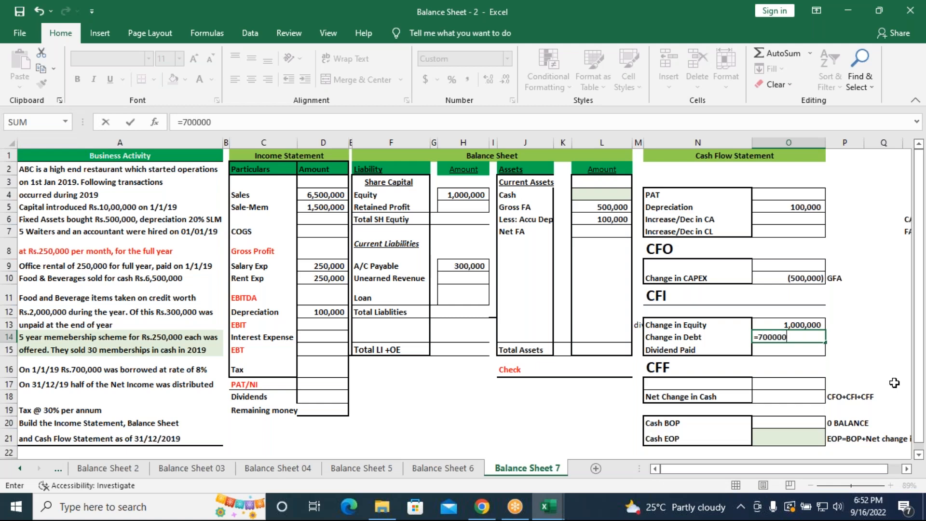
{"action": "key", "text": "Return"}
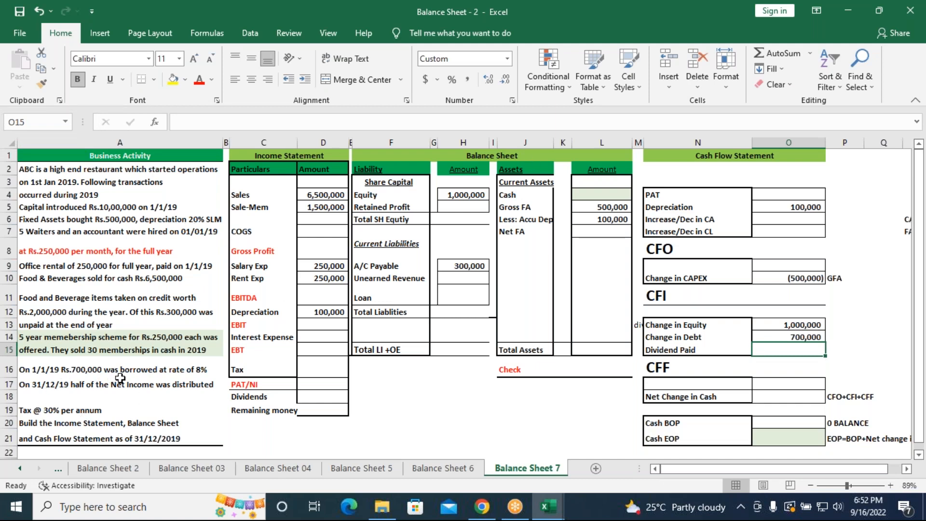
Calculate the Interest Expense on the loan in the income statement, cell D14, with =700000*8%
{"action": "left_click", "coordinate": [304, 338]}
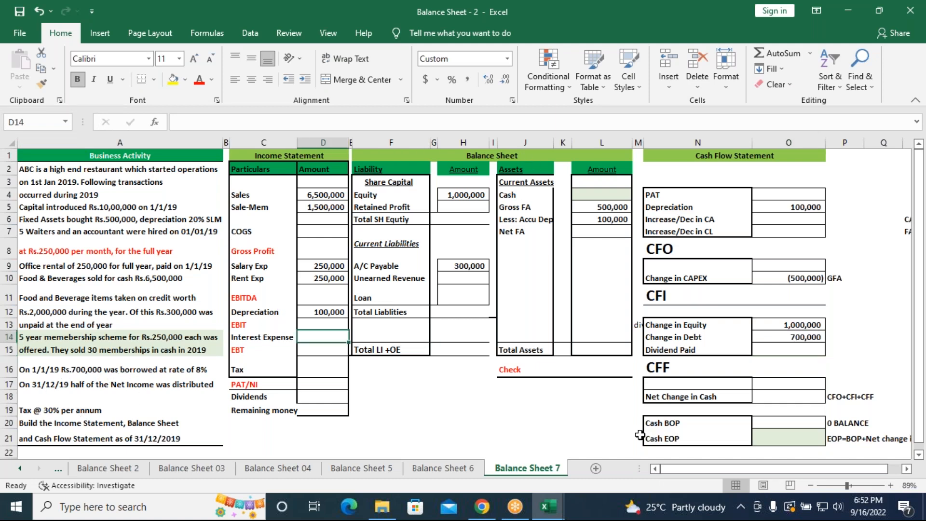
{"action": "type", "text": "=7"}
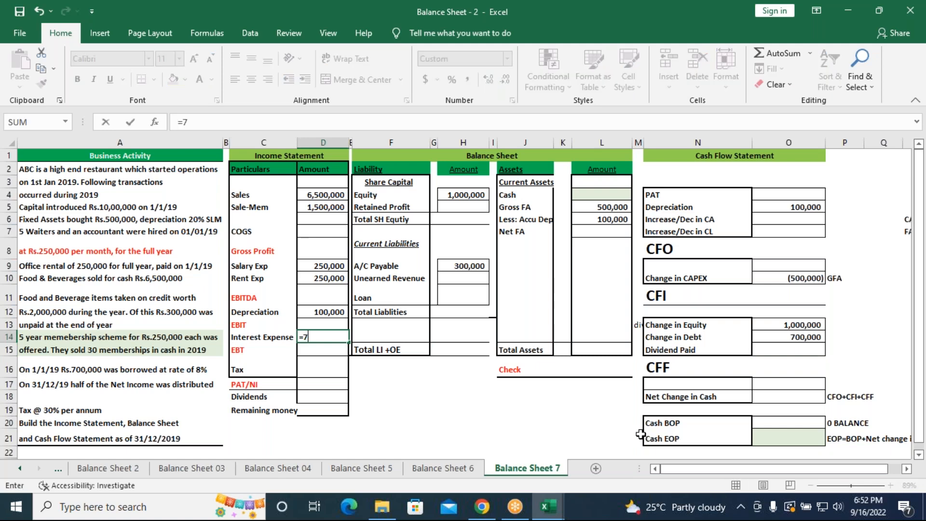
{"action": "type", "text": "00000*8%"}
{"action": "key", "text": "Return"}
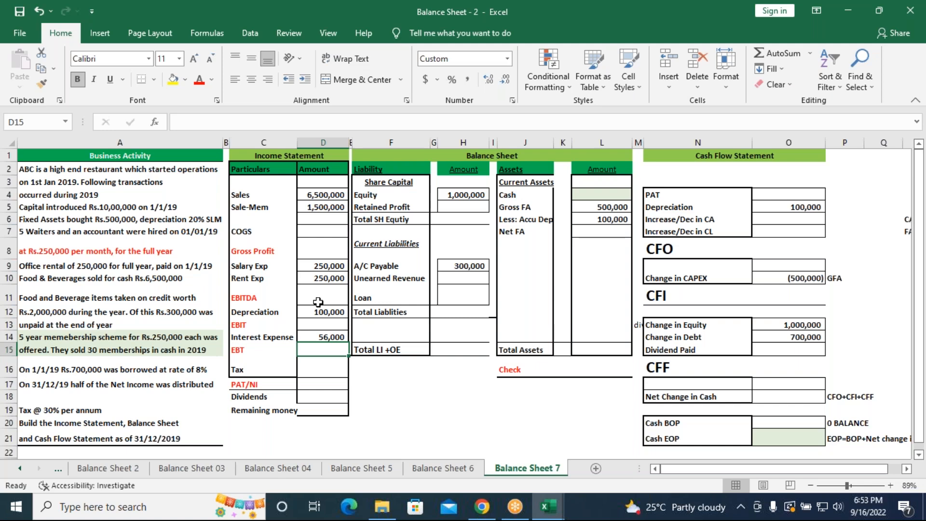
Calculate COGS in the income statement, cell D7, as Sales minus Sale-Mem with =D4-D5
{"action": "left_click", "coordinate": [319, 234]}
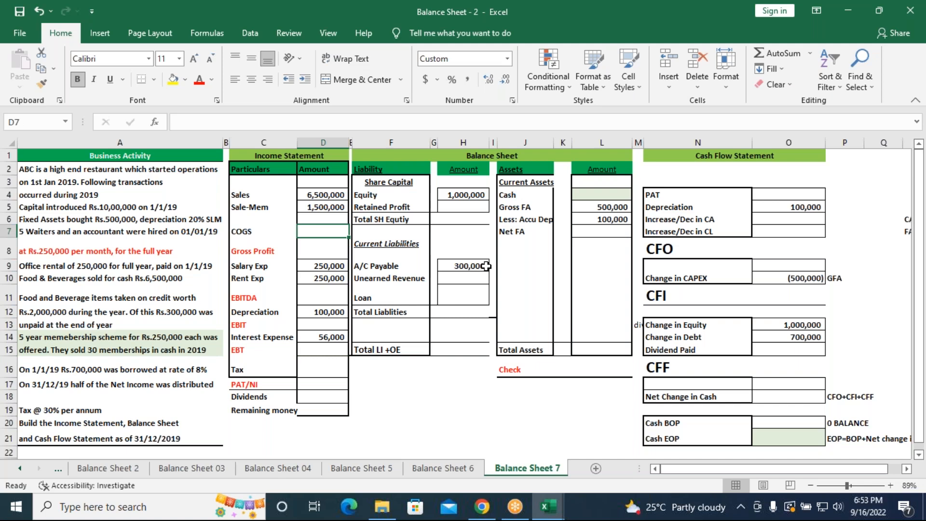
{"action": "type", "text": "="}
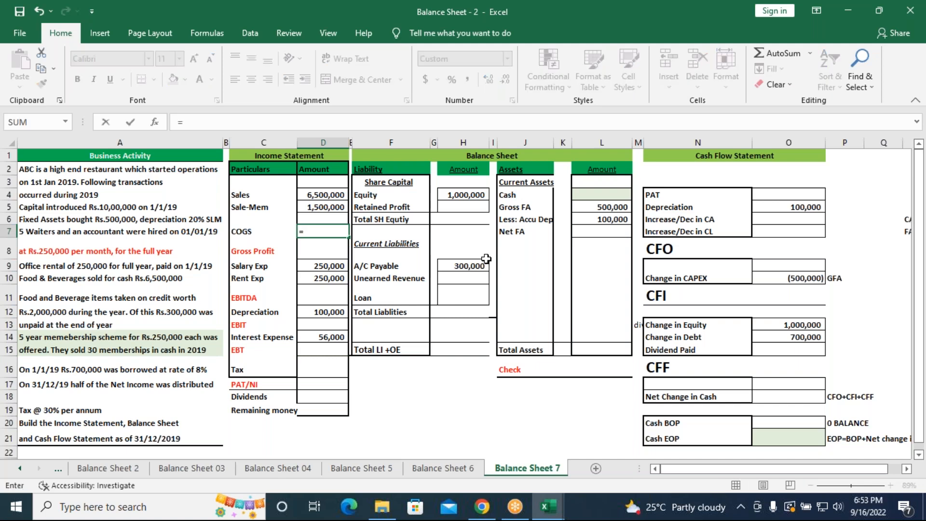
{"action": "left_click", "coordinate": [320, 194]}
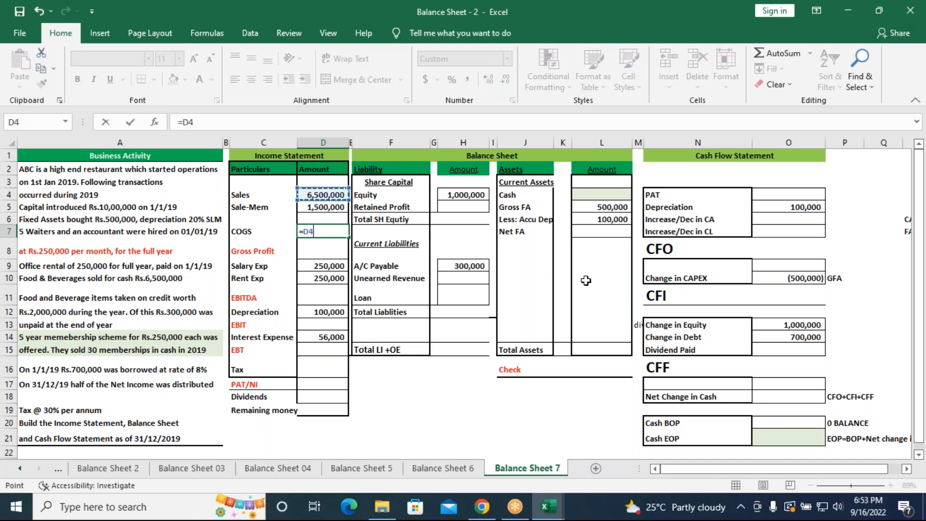
{"action": "type", "text": "-"}
{"action": "left_click", "coordinate": [339, 209]}
{"action": "key", "text": "Return"}
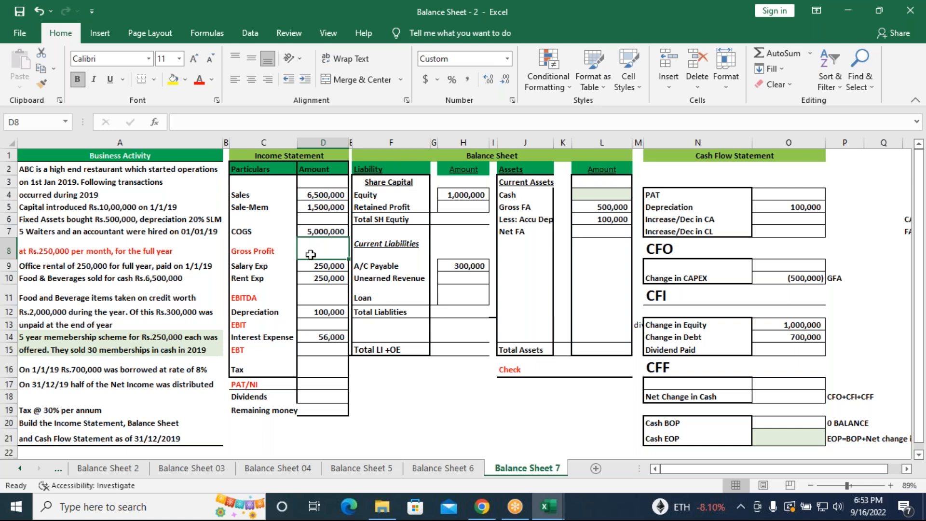
Look over the statement layout on the Balance Sheet 6 sheet, including its first columns, and return to Balance Sheet 7
{"action": "left_click", "coordinate": [345, 4]}
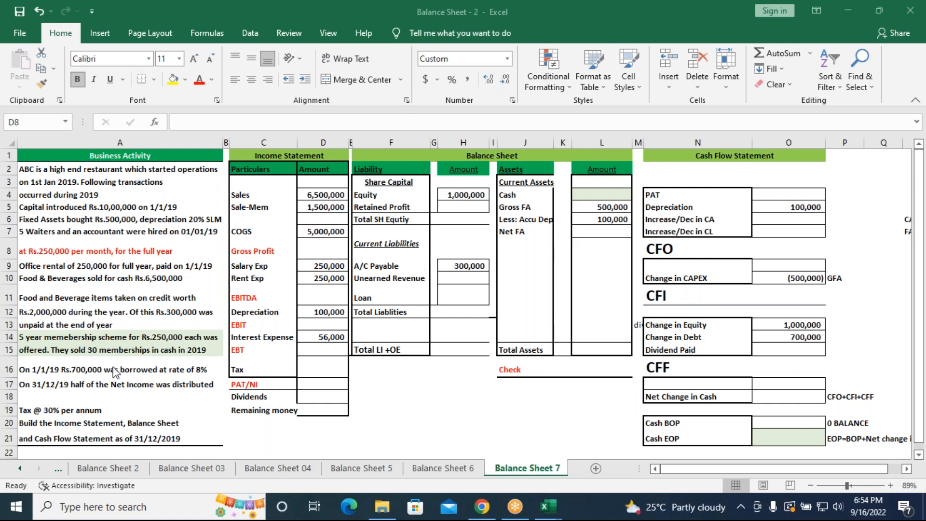
{"action": "left_click", "coordinate": [322, 252]}
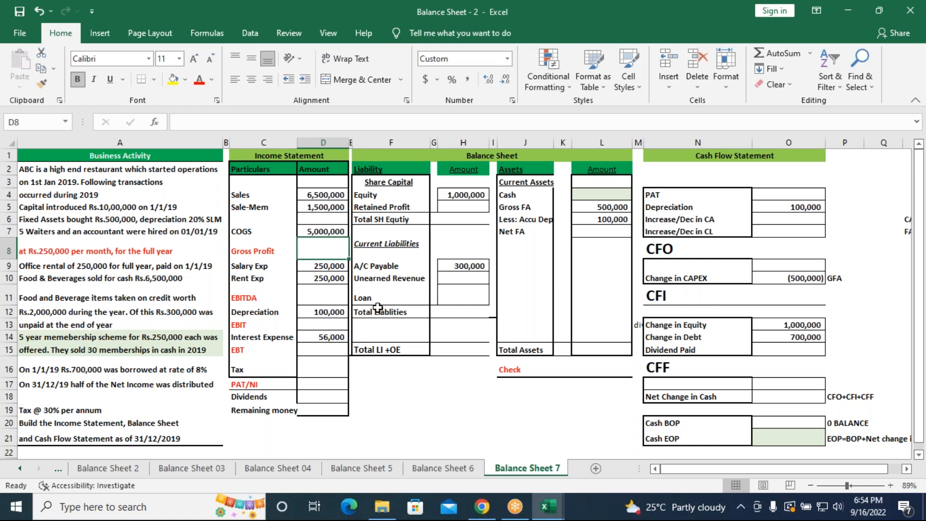
{"action": "left_click", "coordinate": [440, 468]}
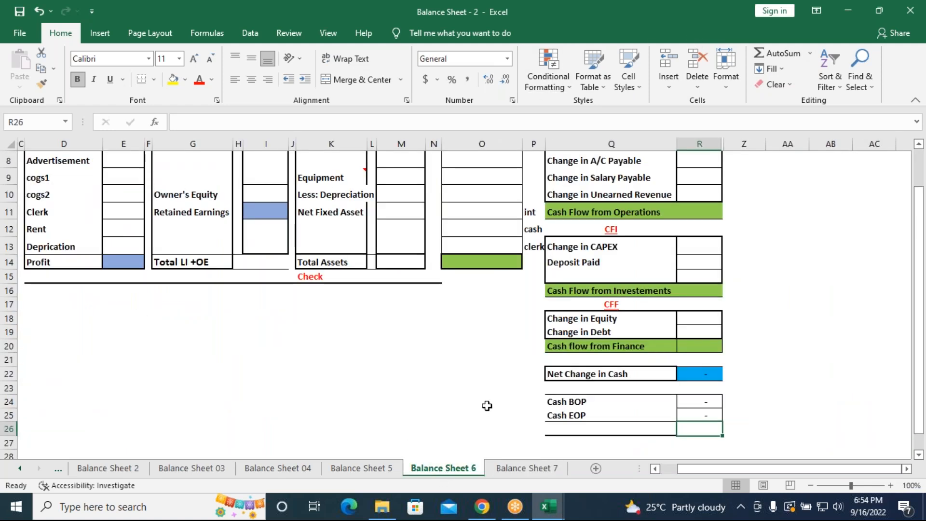
{"action": "scroll", "coordinate": [487, 405], "scroll_direction": "up", "scroll_amount": 3}
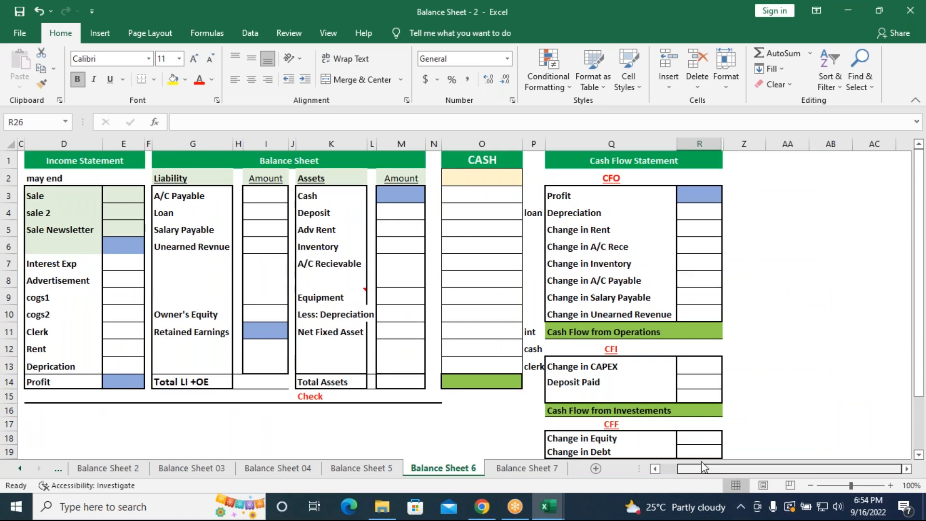
{"action": "left_click_drag", "start_coordinate": [704, 466], "coordinate": [466, 467]}
{"action": "left_click", "coordinate": [511, 469]}
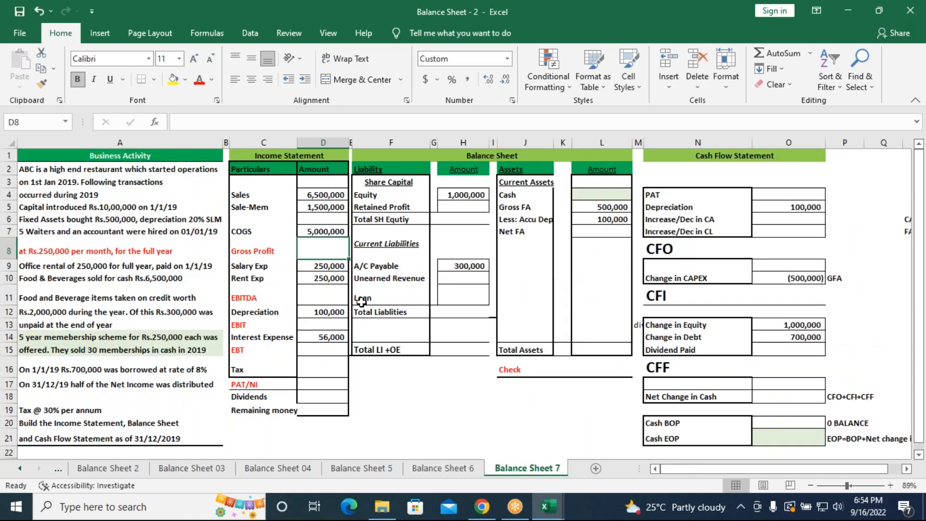
Hide the Balance Sheet 7 worksheet
{"action": "left_click", "coordinate": [444, 468]}
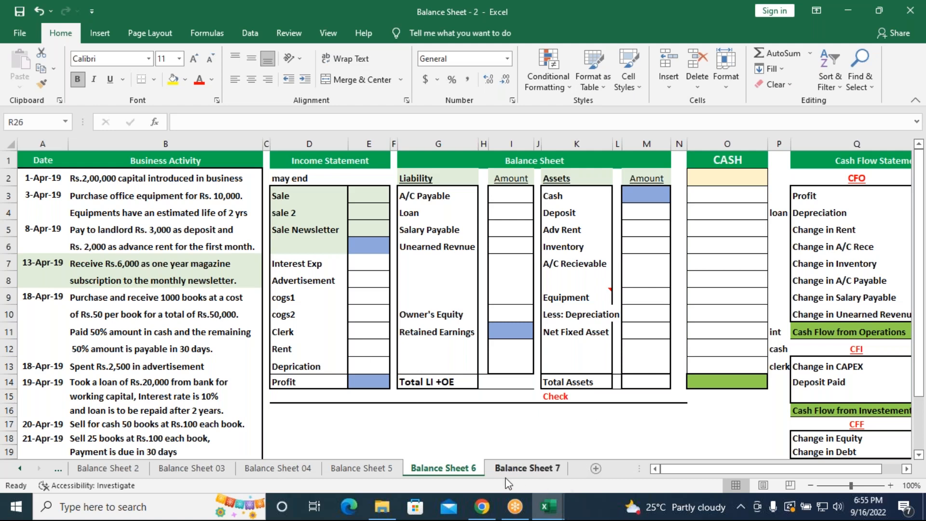
{"action": "right_click", "coordinate": [519, 470]}
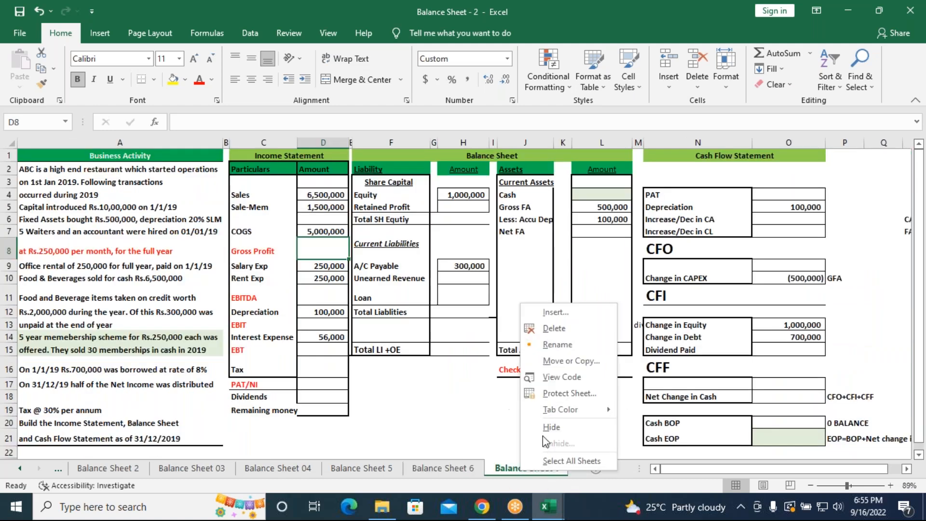
{"action": "left_click", "coordinate": [551, 427]}
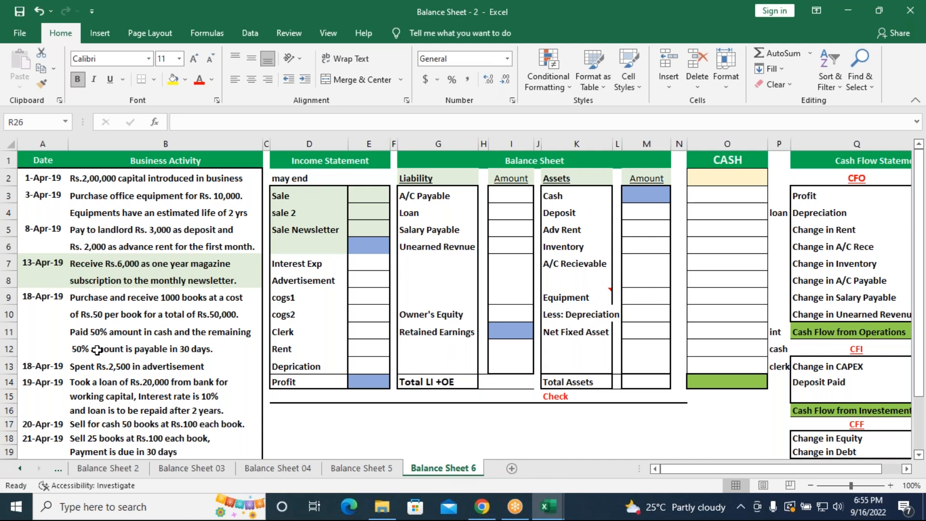
View all of the Balance Sheet 6 statements at 78% zoom and open the Balance Sheet 04 sheet
{"action": "scroll", "coordinate": [98, 350], "scroll_direction": "down", "scroll_amount": 2}
{"action": "scroll", "coordinate": [98, 350], "scroll_direction": "up", "scroll_amount": 3}
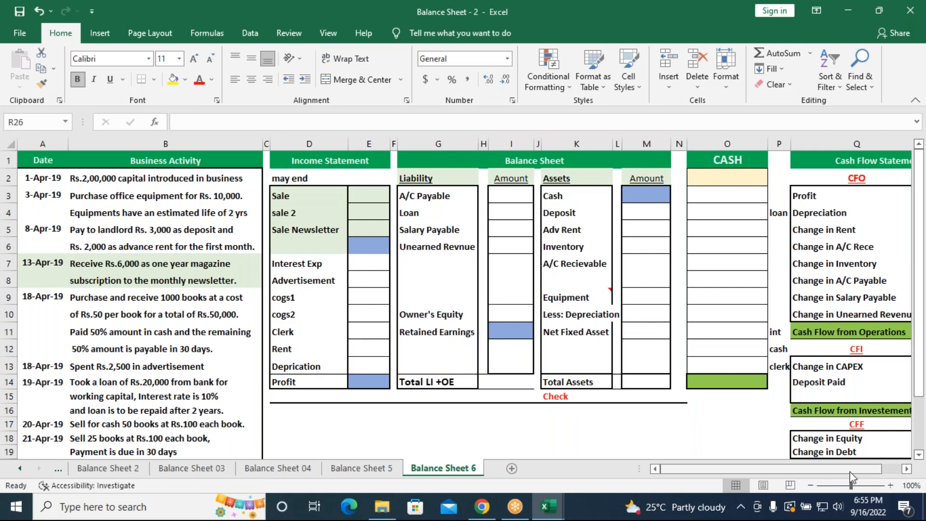
{"action": "left_click_drag", "start_coordinate": [845, 490], "coordinate": [837, 489]}
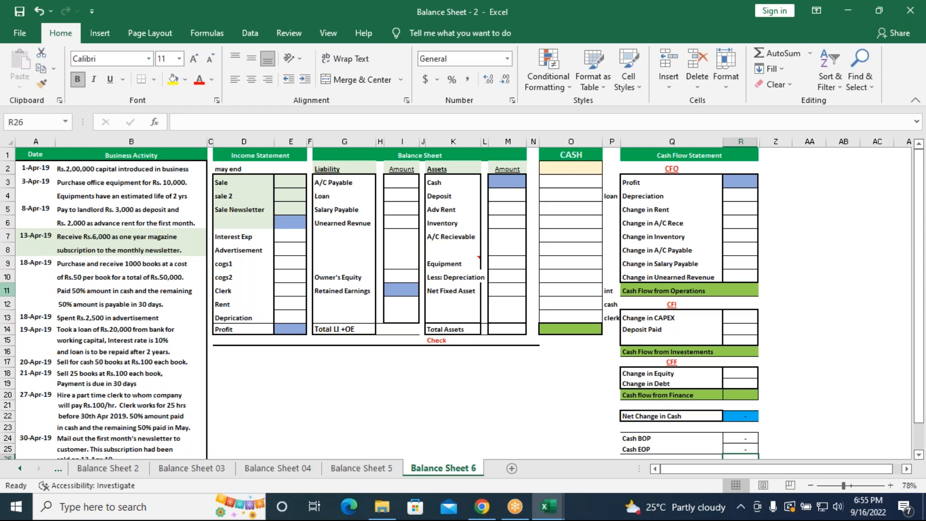
{"action": "left_click", "coordinate": [299, 468]}
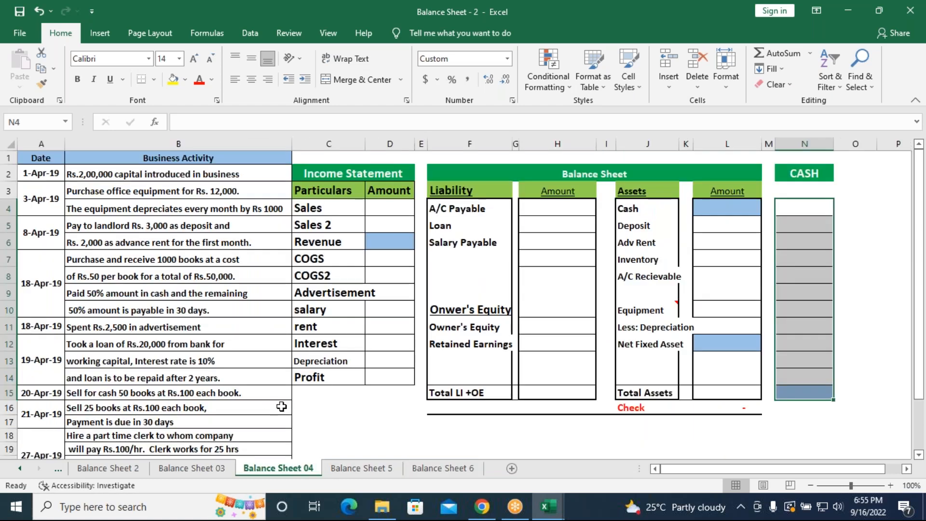
On the Balance Sheet 6 sheet, enter =200000 as Owner's Equity in the balance sheet, cell I10
{"action": "left_click", "coordinate": [340, 466]}
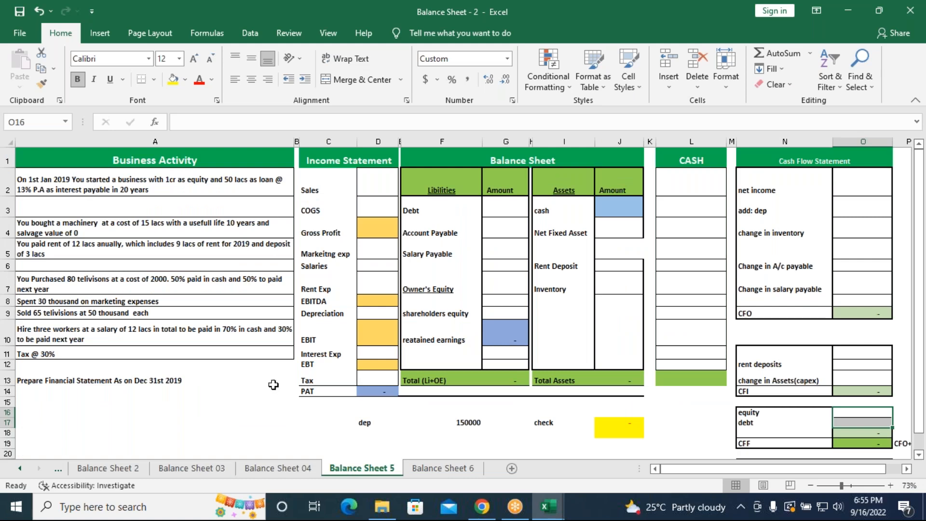
{"action": "left_click", "coordinate": [439, 469]}
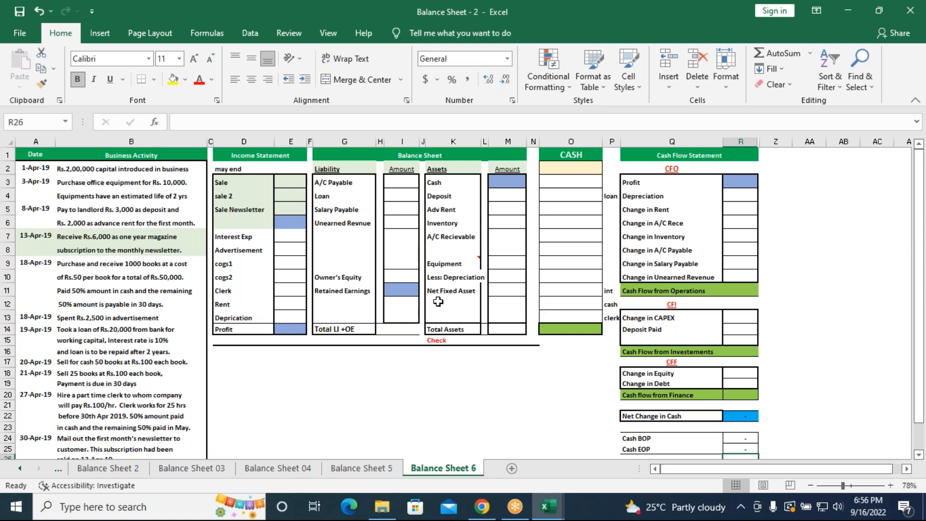
{"action": "left_click", "coordinate": [408, 278]}
{"action": "type", "text": "="}
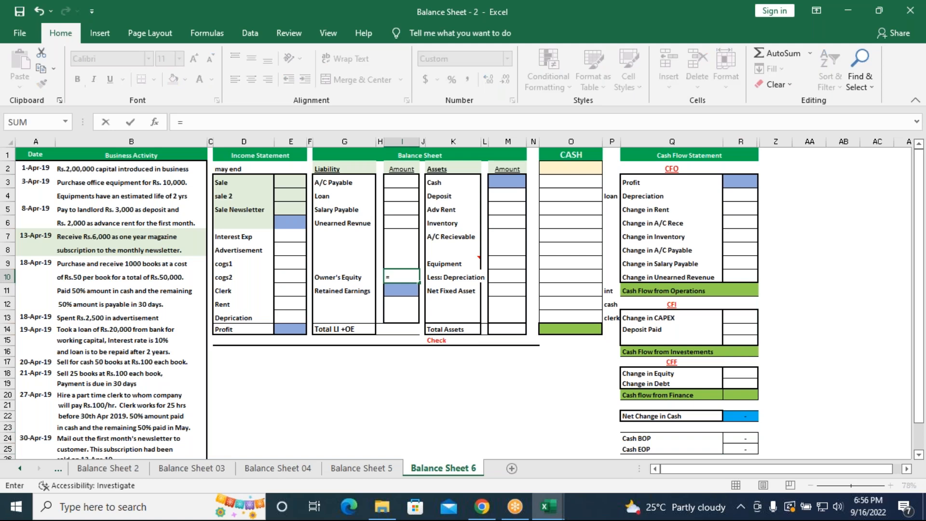
{"action": "type", "text": "200000"}
{"action": "key", "text": "Return"}
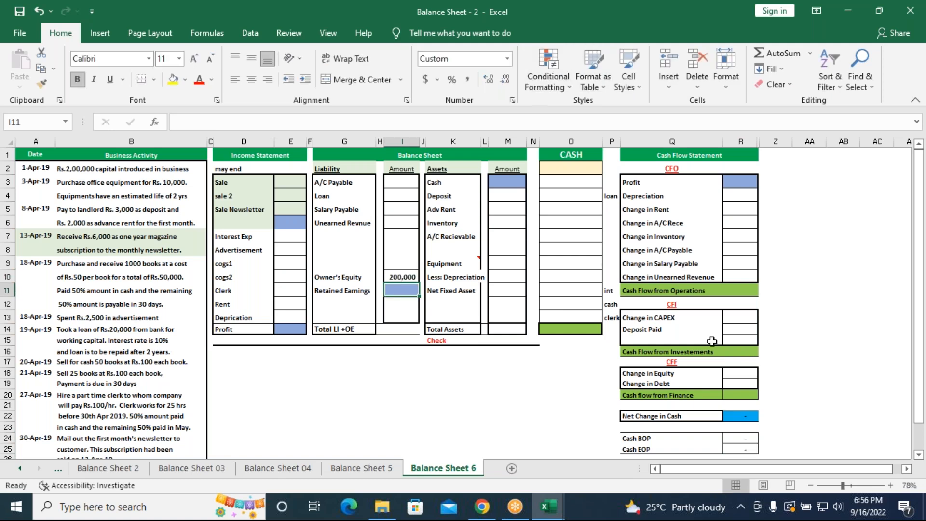
Enter =200000 as Change in Equity in the cash flow statement's CFF section, cell R18
{"action": "left_click", "coordinate": [737, 375]}
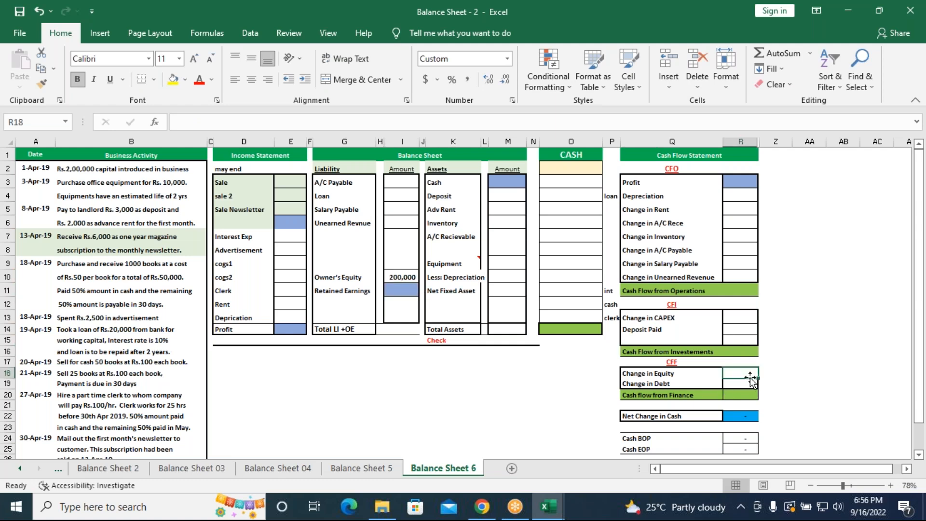
{"action": "type", "text": "=2"}
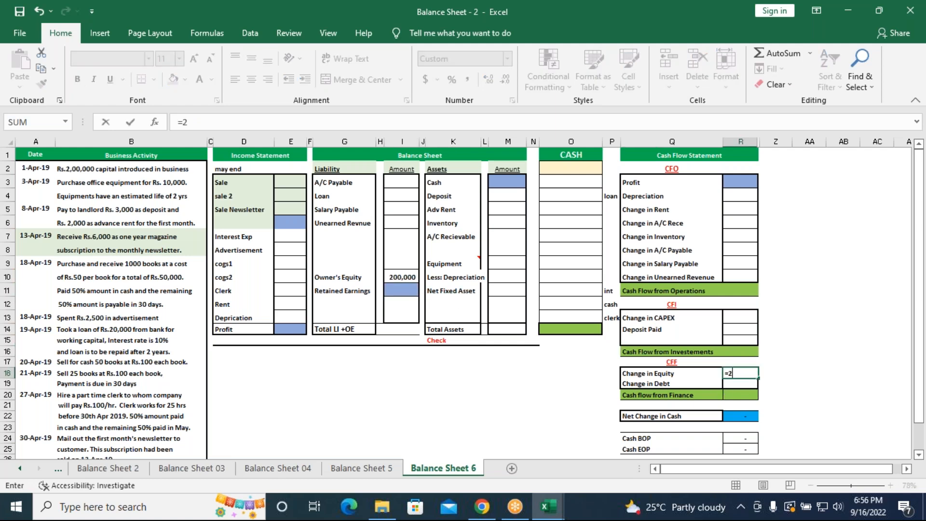
{"action": "type", "text": "00000"}
{"action": "key", "text": "Return"}
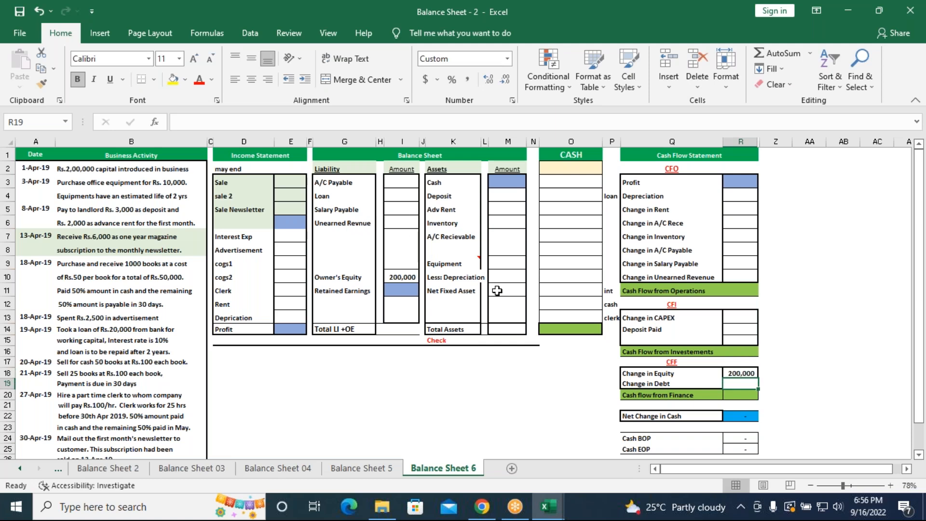
Enter the office equipment purchase of 10000 beside Equipment in the balance sheet's assets, cell L9
{"action": "left_click", "coordinate": [495, 262]}
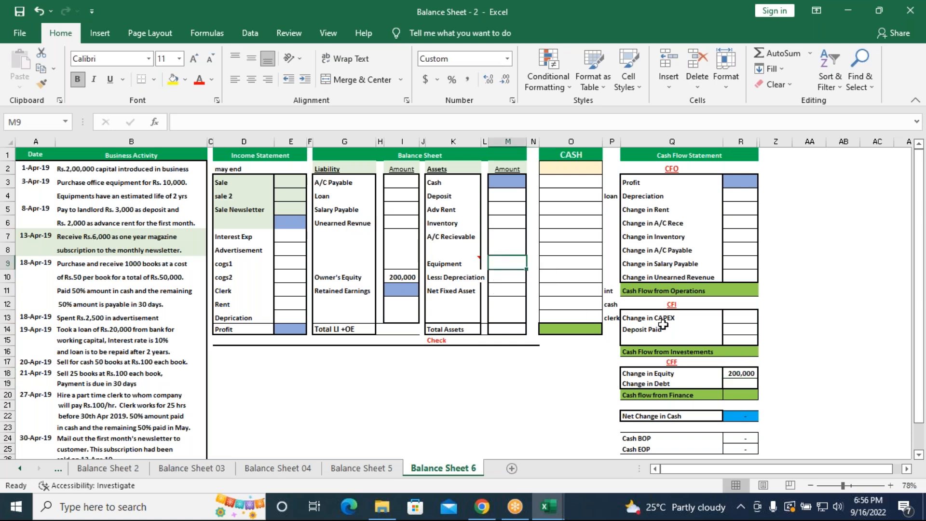
{"action": "left_click", "coordinate": [483, 264]}
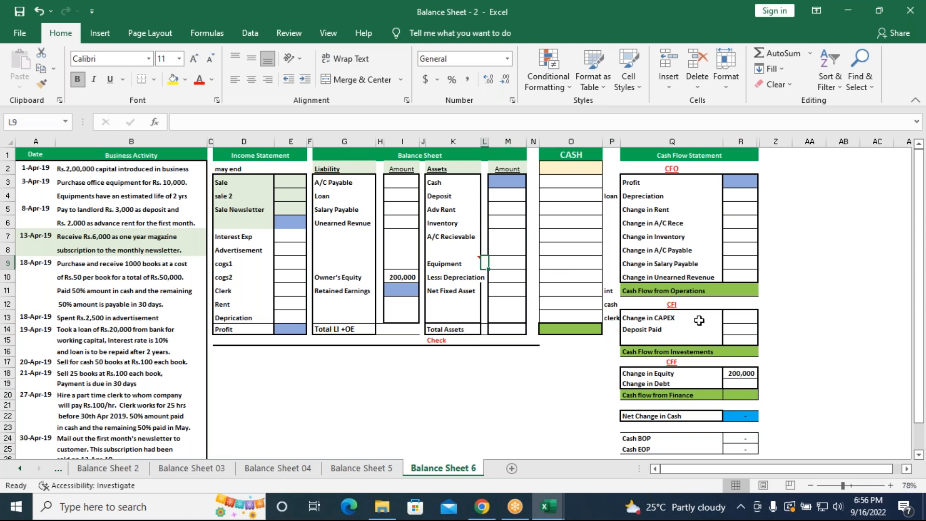
{"action": "key", "text": "F2"}
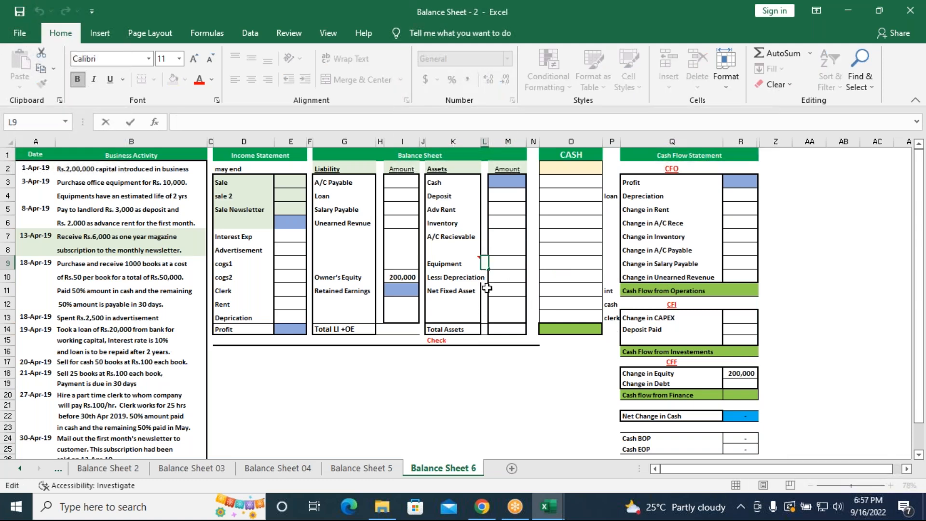
{"action": "type", "text": "="}
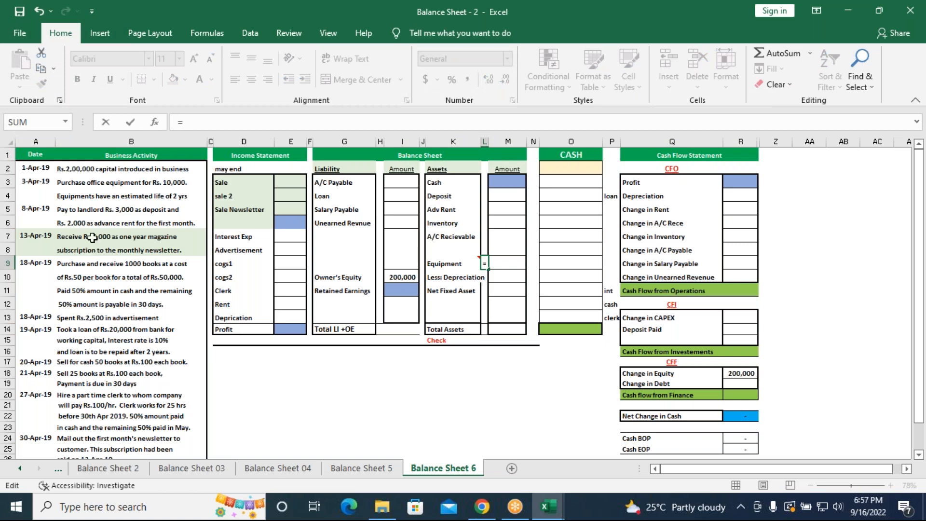
{"action": "left_click", "coordinate": [223, 261]}
{"action": "type", "text": "1000"}
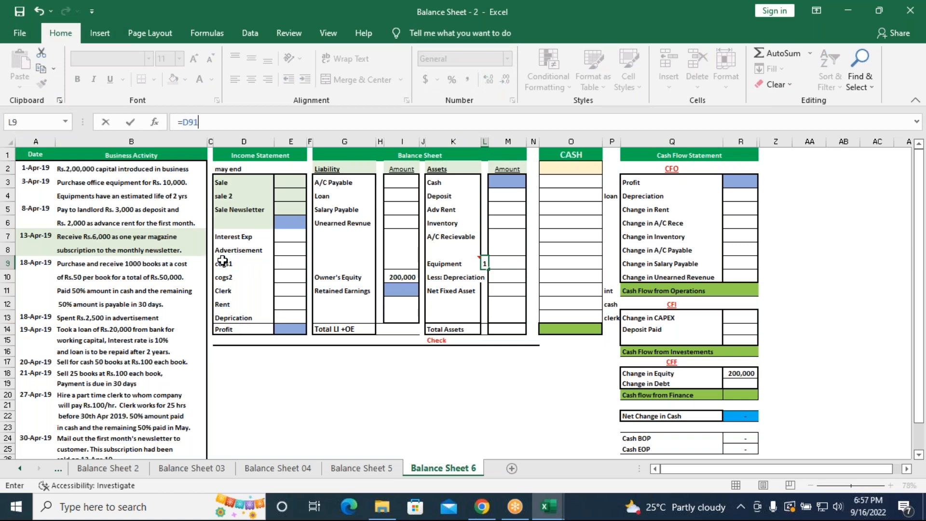
{"action": "key", "text": "BackSpace"}
{"action": "key", "text": "BackSpace"}
{"action": "key", "text": "BackSpace"}
{"action": "key", "text": "BackSpace"}
{"action": "key", "text": "BackSpace"}
{"action": "key", "text": "BackSpace"}
{"action": "type", "text": "1000"}
{"action": "key", "text": "Return"}
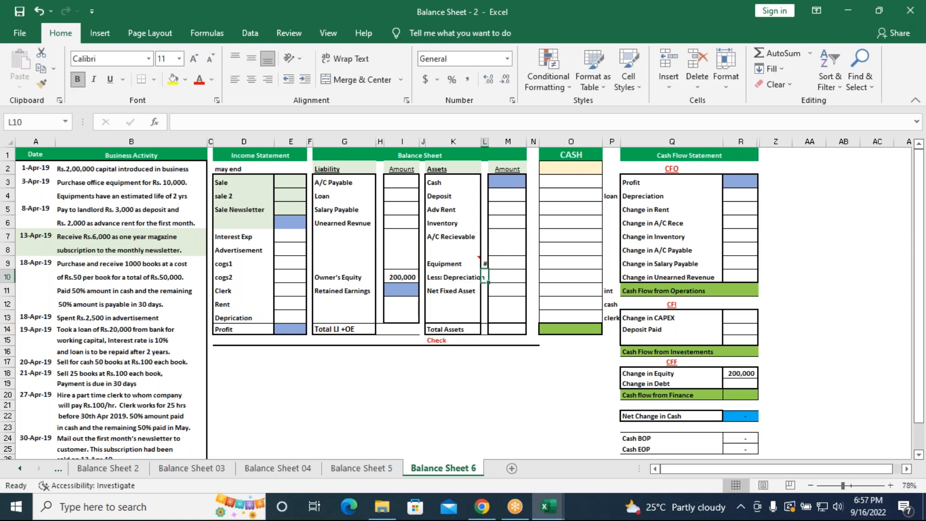
Hide the CASH column, column O
{"action": "left_click", "coordinate": [574, 141]}
{"action": "right_click", "coordinate": [575, 141]}
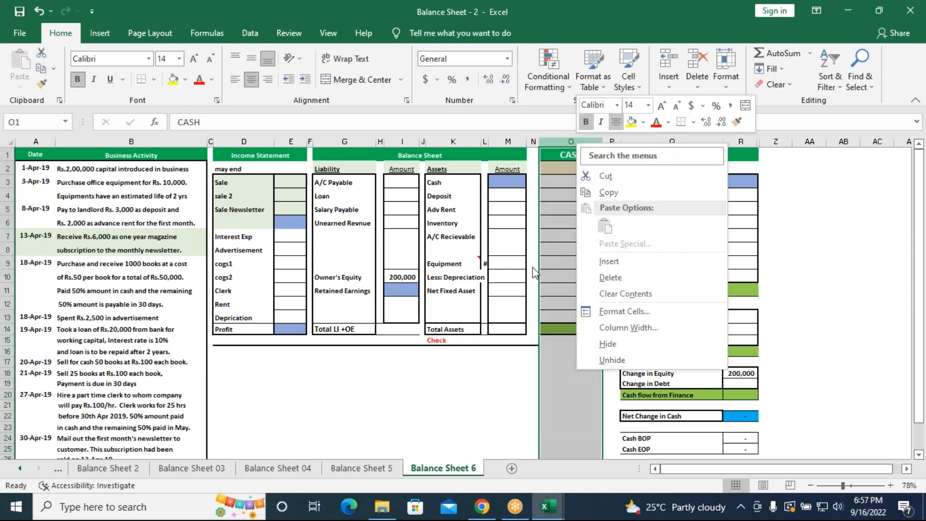
{"action": "left_click", "coordinate": [608, 343]}
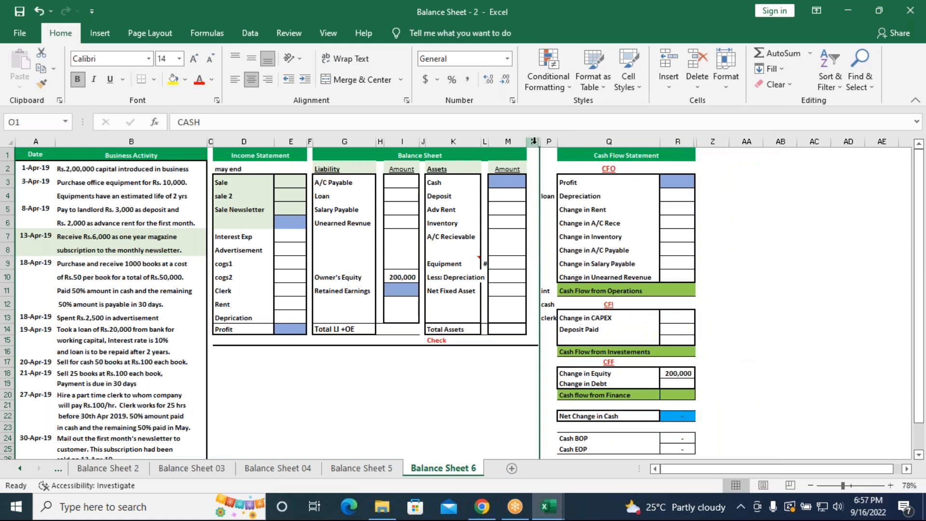
Resize columns L and M to one equal width that fits the equipment amount in column L
{"action": "left_click_drag", "start_coordinate": [533, 141], "coordinate": [552, 140]}
{"action": "left_click_drag", "start_coordinate": [484, 142], "coordinate": [514, 141]}
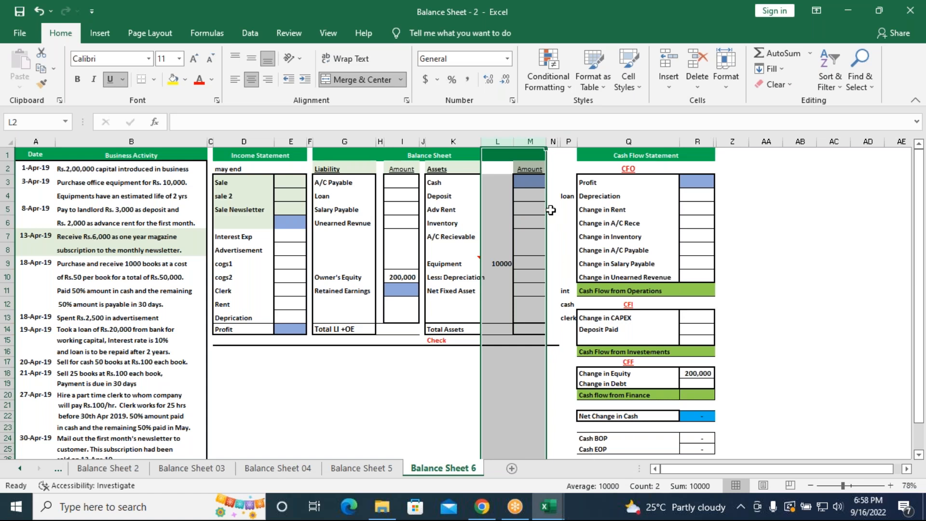
{"action": "left_click_drag", "start_coordinate": [546, 141], "coordinate": [511, 143]}
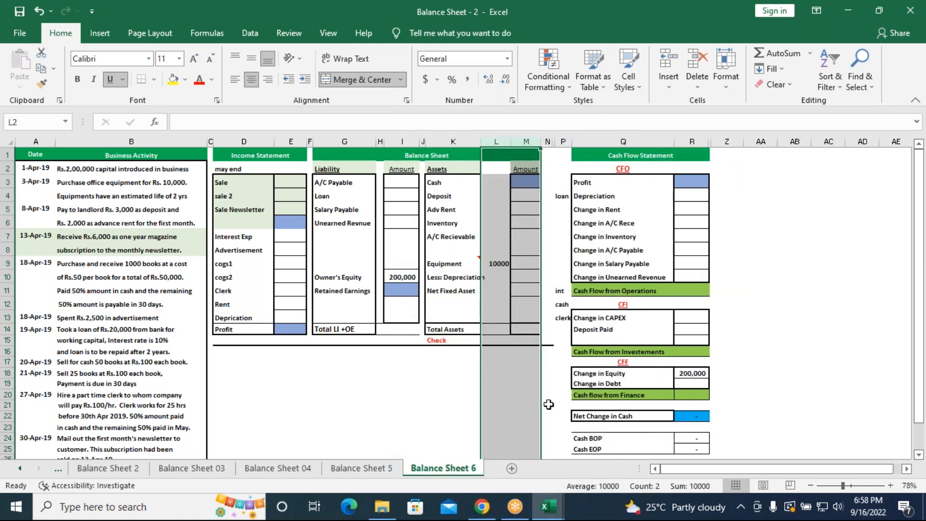
Calculate the equipment's depreciation over its two-year life in cell L10 with =10000/2
{"action": "left_click", "coordinate": [502, 282]}
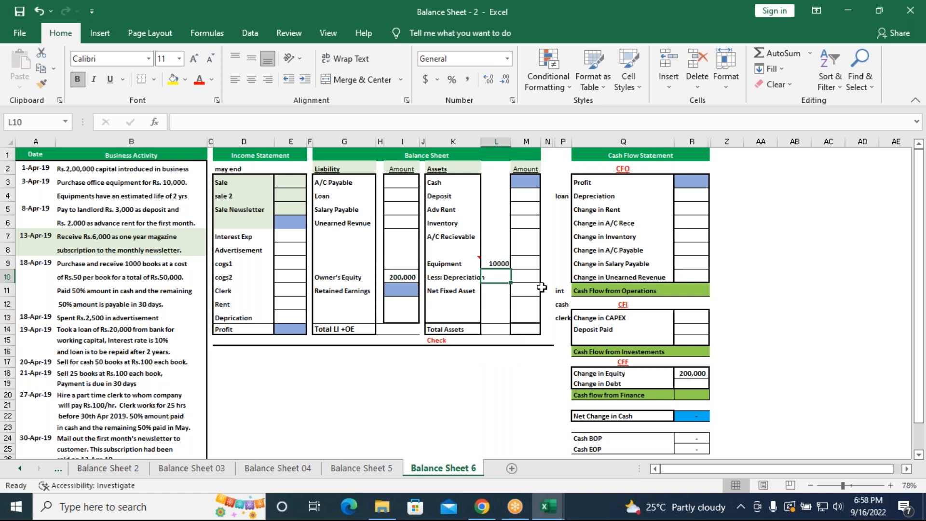
{"action": "type", "text": "=1"}
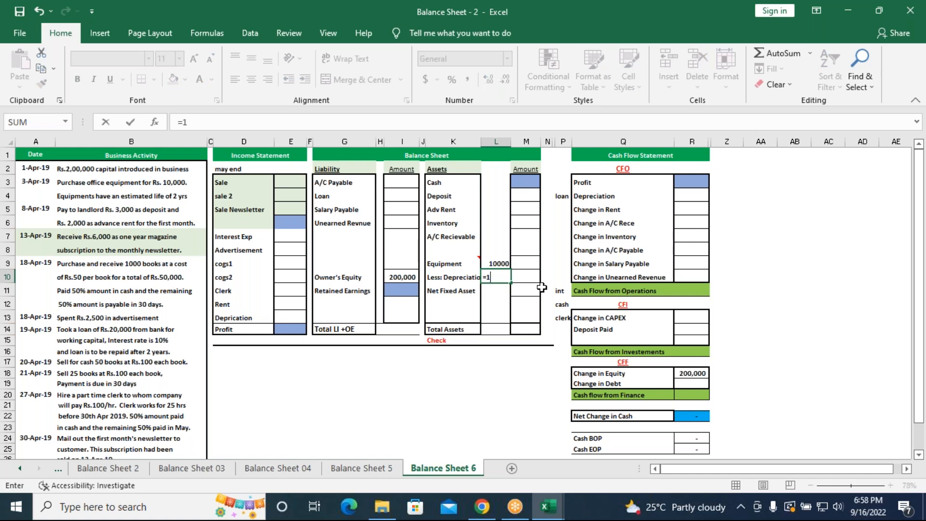
{"action": "type", "text": "0000/2"}
{"action": "key", "text": "Return"}
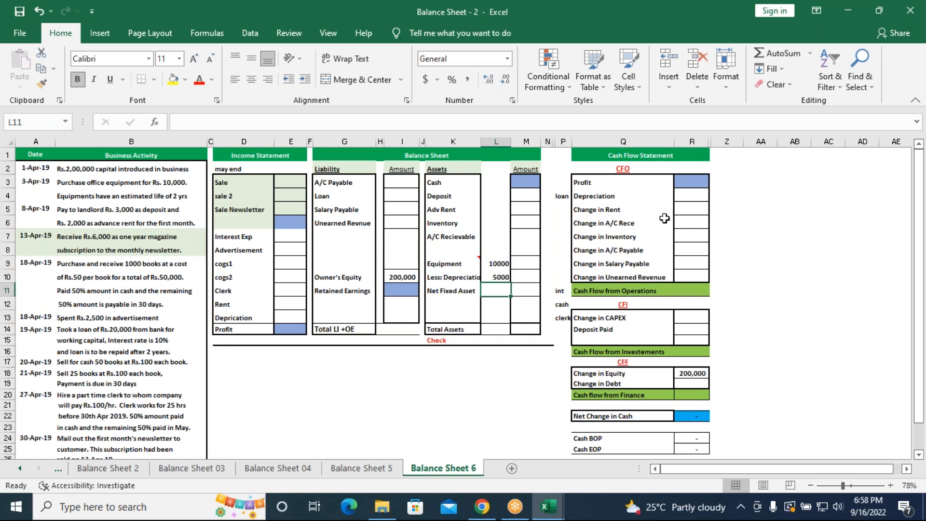
Link Depreciation in the cash flow statement (R4) and in the income statement (E13) to the balance sheet depreciation with =L10
{"action": "left_click", "coordinate": [684, 198]}
{"action": "type", "text": "="}
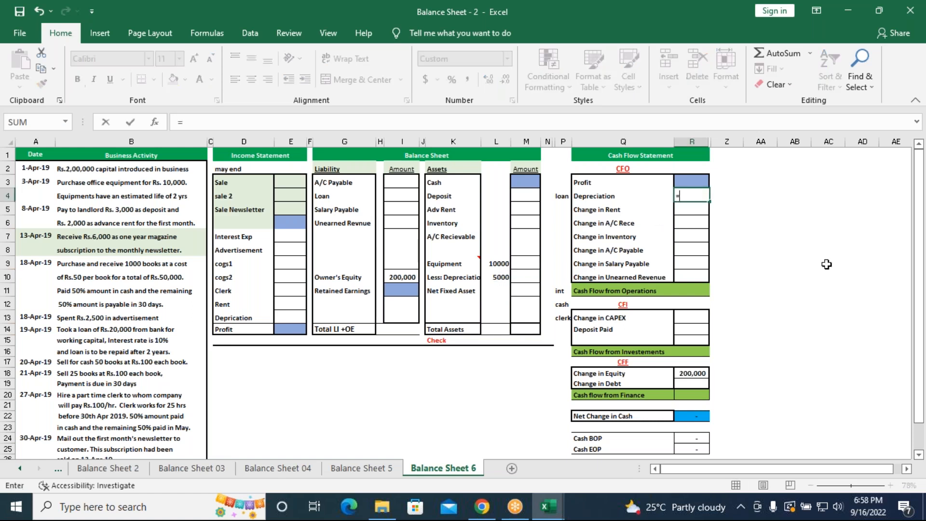
{"action": "left_click", "coordinate": [502, 276]}
{"action": "key", "text": "Return"}
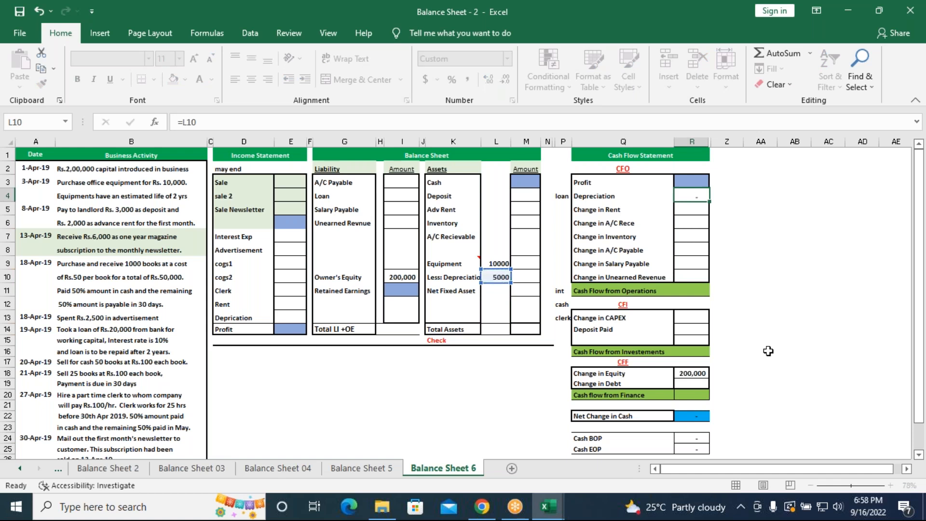
{"action": "left_click", "coordinate": [286, 320]}
{"action": "type", "text": "="}
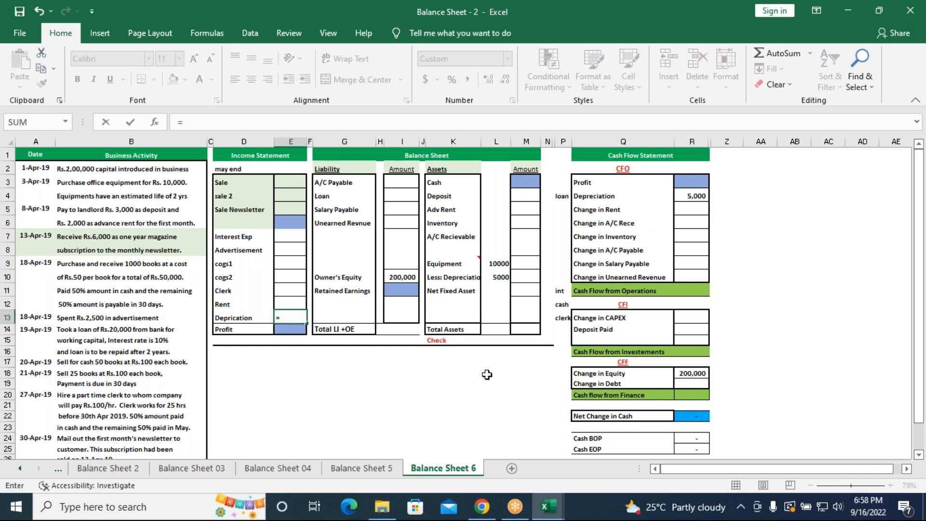
{"action": "left_click", "coordinate": [501, 277]}
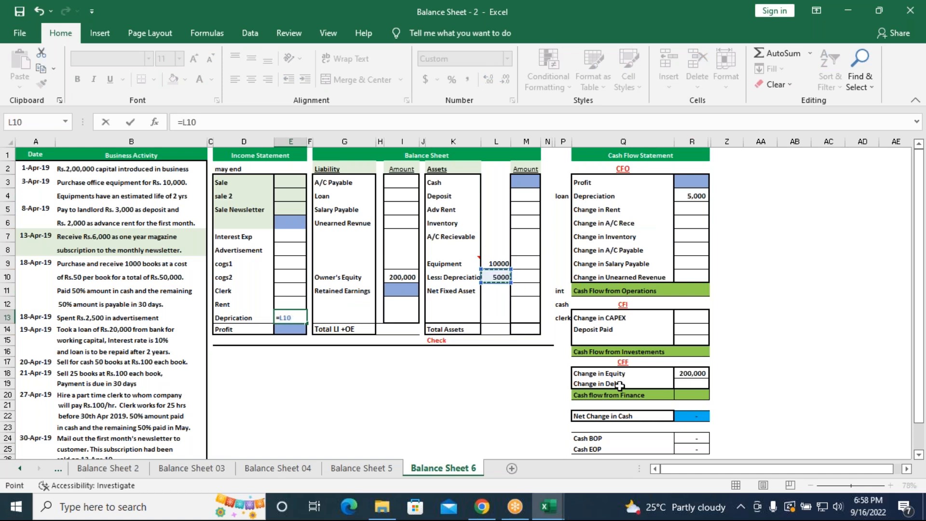
{"action": "key", "text": "Return"}
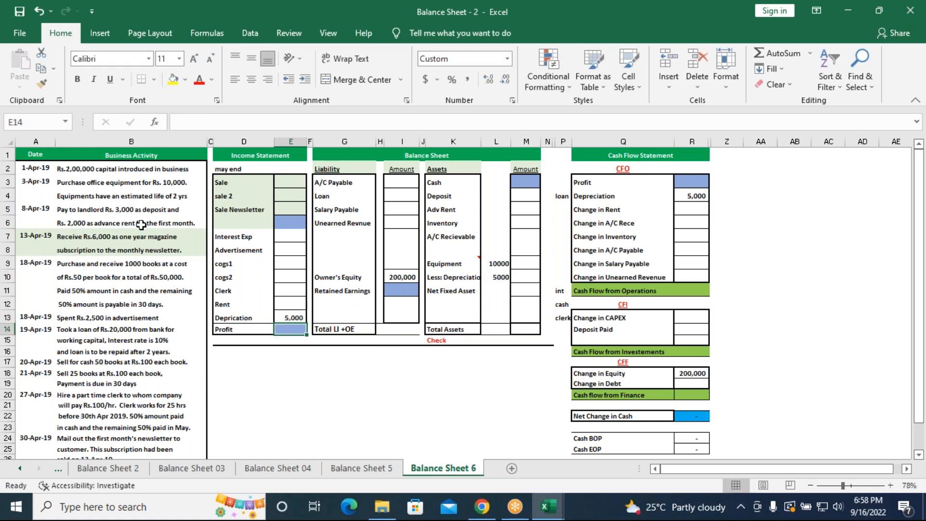
Calculate equipment net of depreciation in the balance sheet's asset amounts, cell M10, with =L9-L10
{"action": "left_click", "coordinate": [524, 277]}
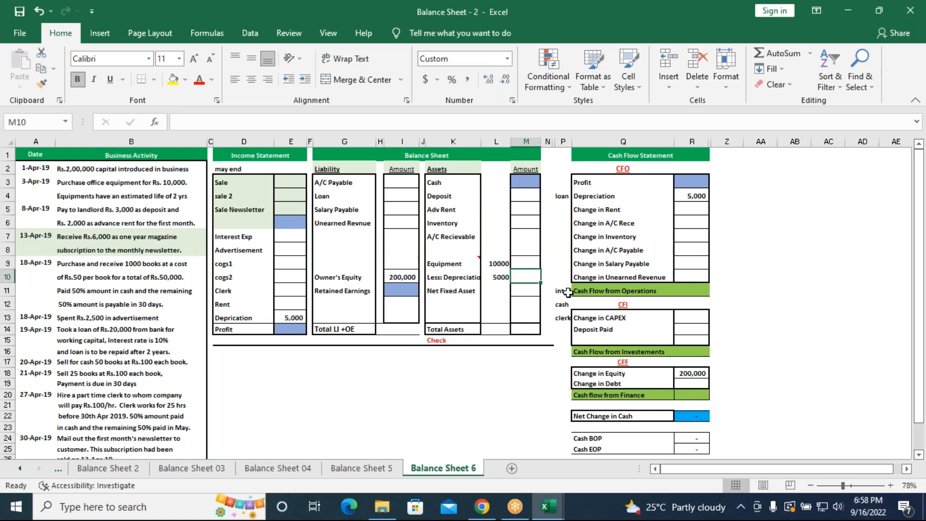
{"action": "type", "text": "="}
{"action": "left_click", "coordinate": [500, 264]}
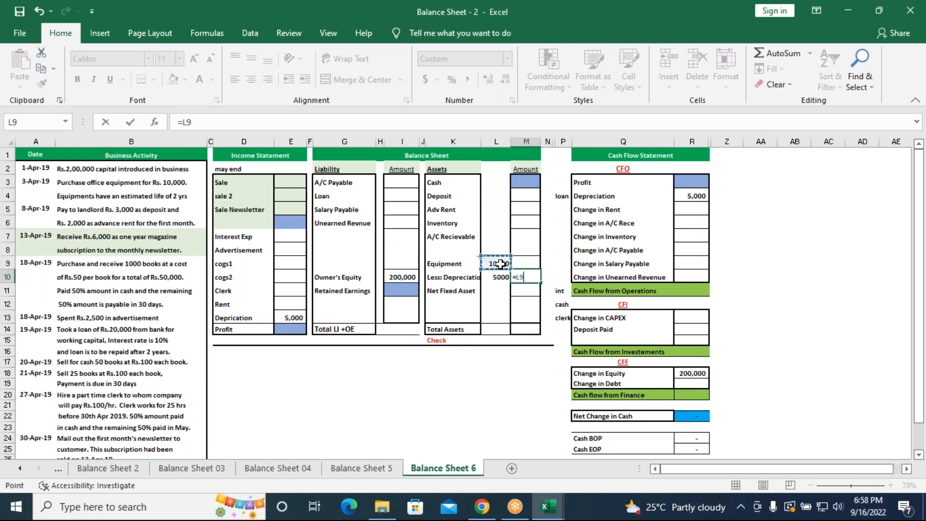
{"action": "type", "text": "-"}
{"action": "left_click", "coordinate": [497, 276]}
{"action": "key", "text": "Return"}
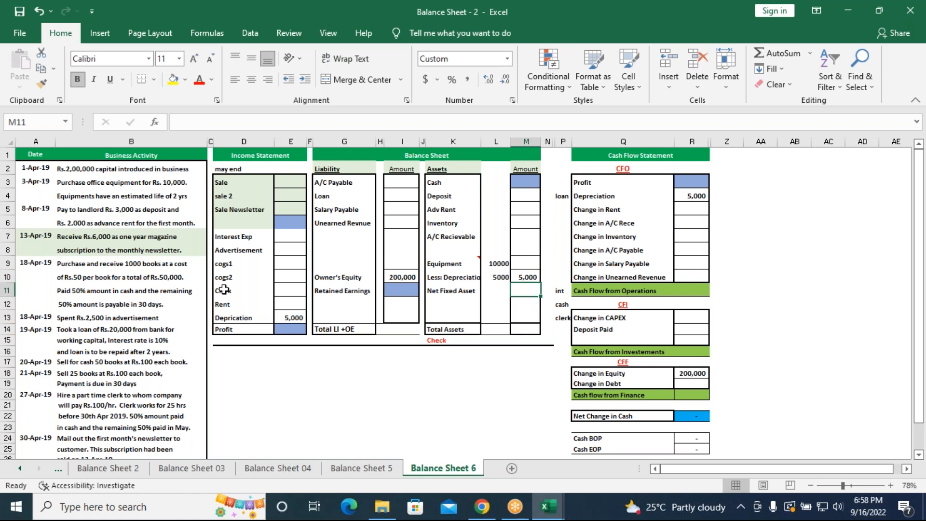
Record the landlord deposit as =3000 beside Deposit in the assets (M4) and as -3000 beside Deposit Paid in the CFI section (R14)
{"action": "left_click", "coordinate": [522, 196]}
{"action": "type", "text": "=3000"}
{"action": "key", "text": "Return"}
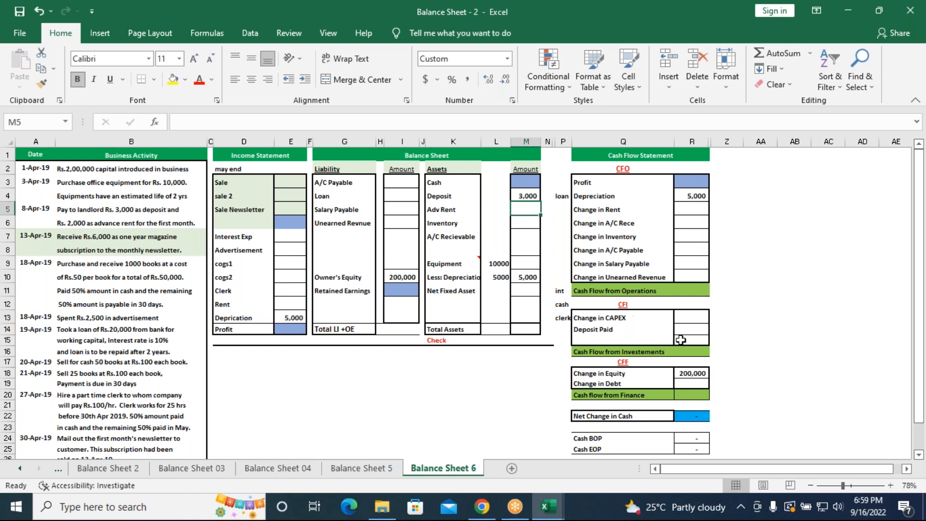
{"action": "left_click", "coordinate": [685, 330]}
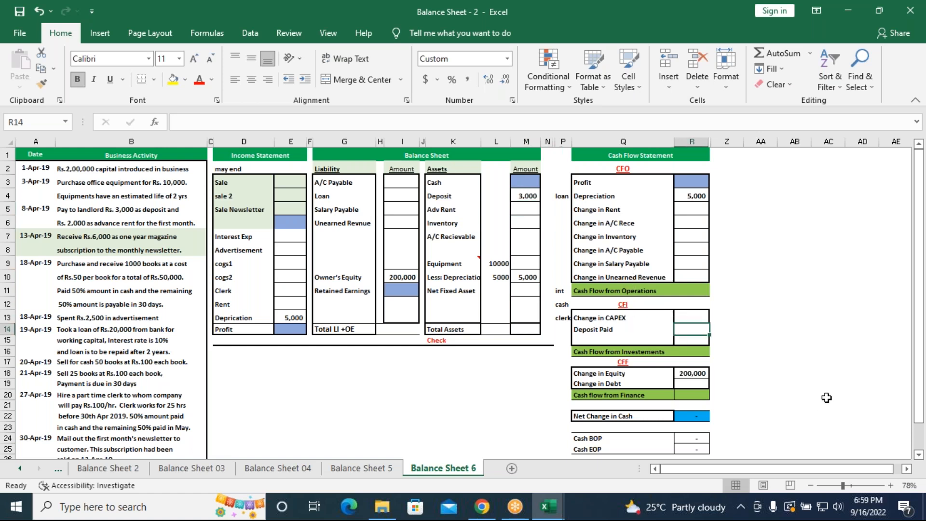
{"action": "type", "text": "-3000"}
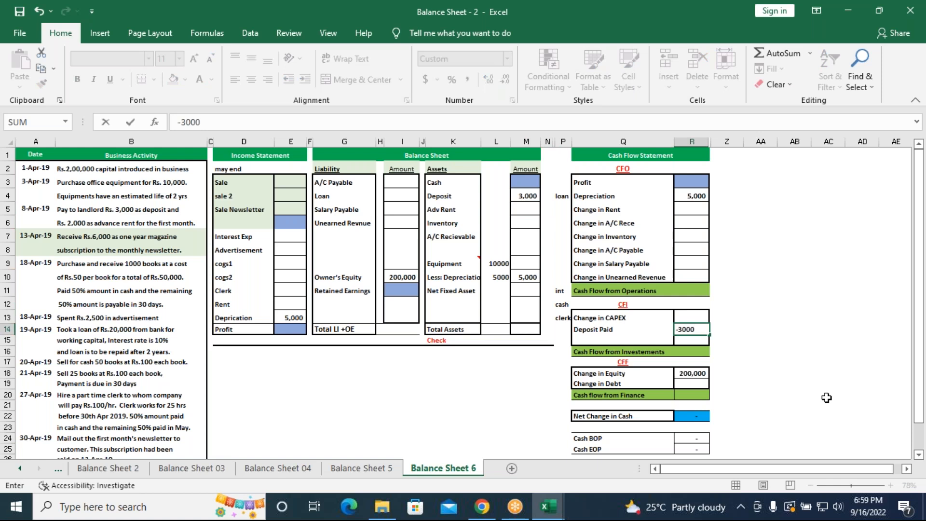
{"action": "key", "text": "Return"}
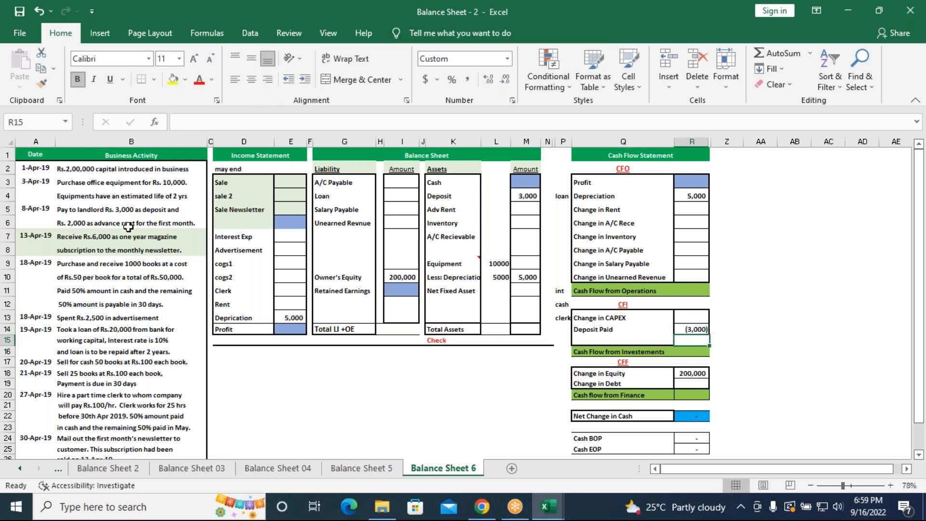
Enter -10000 as Change in CAPEX in the cash flow statement's CFI section, cell R13
{"action": "left_click", "coordinate": [689, 321]}
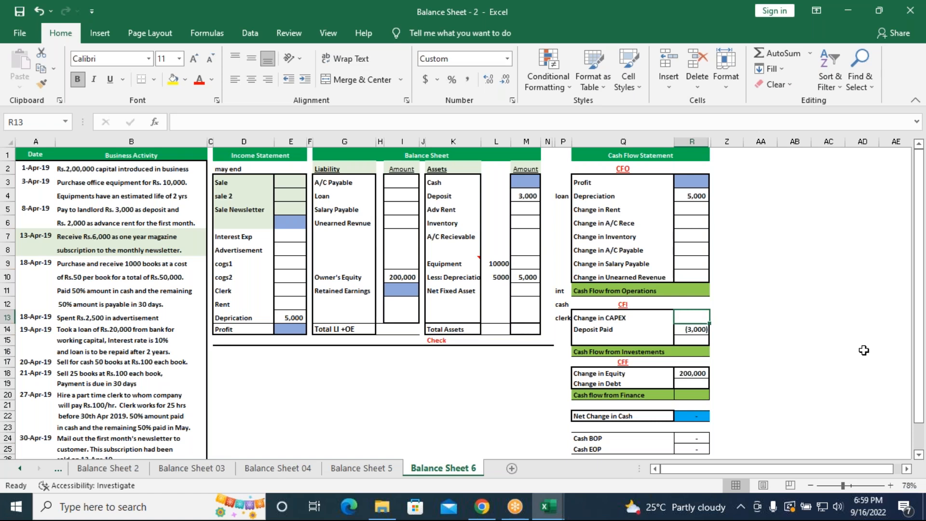
{"action": "type", "text": "-1000"}
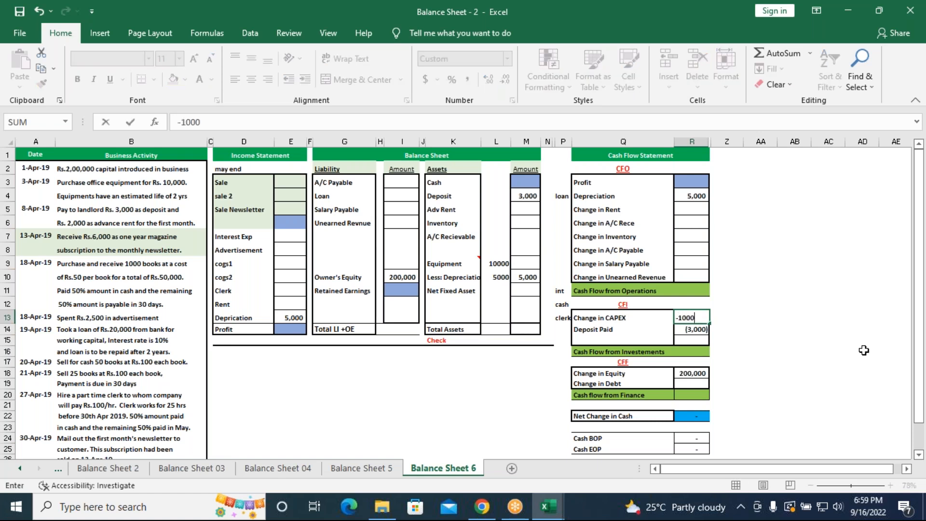
{"action": "key", "text": "Return"}
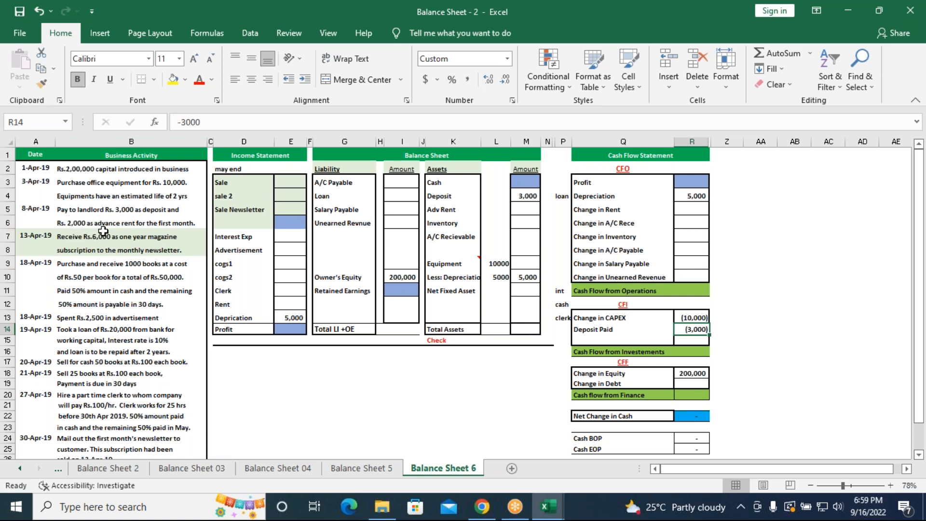
Record the rent of 2000 beside Rent in the income statement (E12) and beside Adv Rent in the balance sheet assets (M5)
{"action": "left_click", "coordinate": [292, 309]}
{"action": "type", "text": "=2000"}
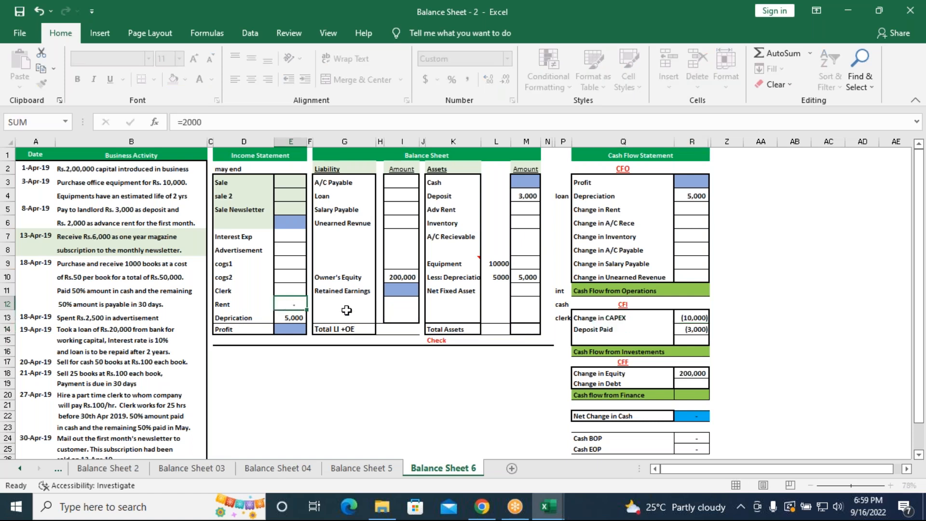
{"action": "key", "text": "Return"}
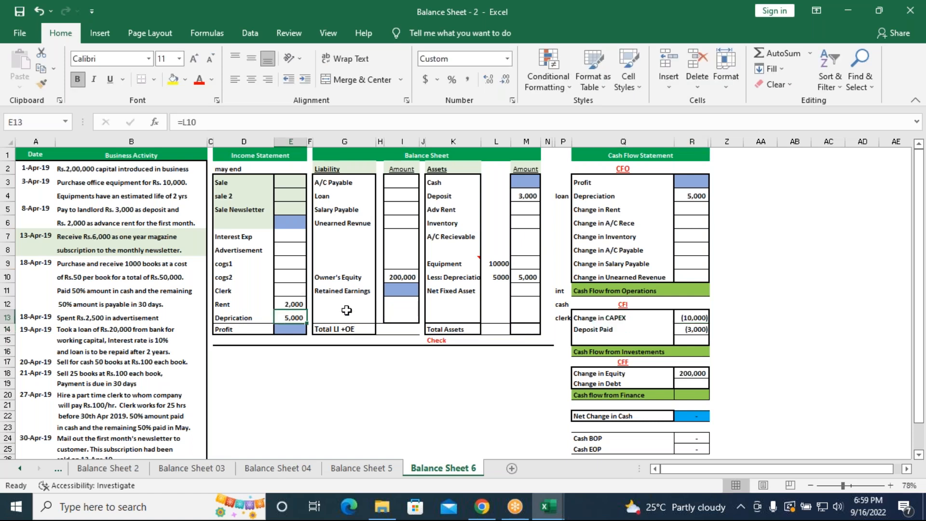
{"action": "left_click", "coordinate": [519, 211]}
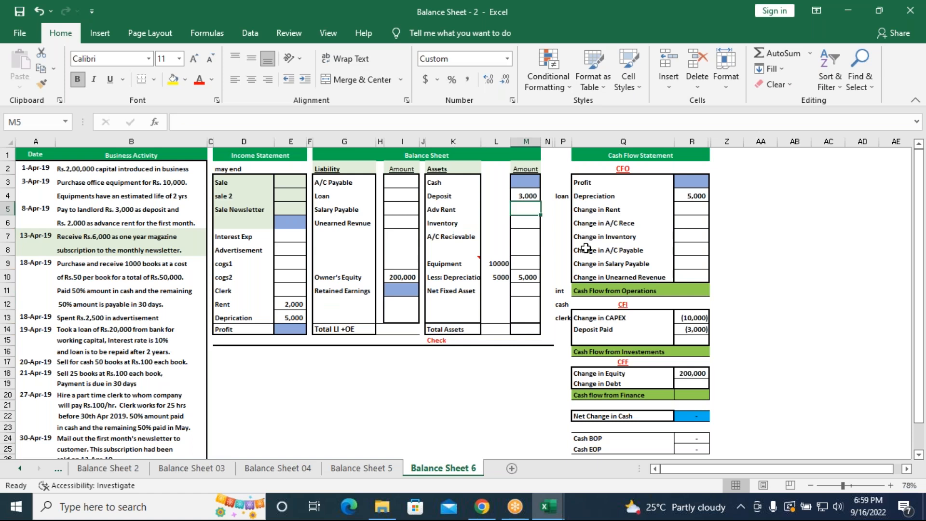
{"action": "type", "text": "=2000"}
{"action": "key", "text": "Return"}
Enter -2000 as Change in Rent in the cash flow statement's CFO section, cell R5
{"action": "left_click", "coordinate": [691, 210]}
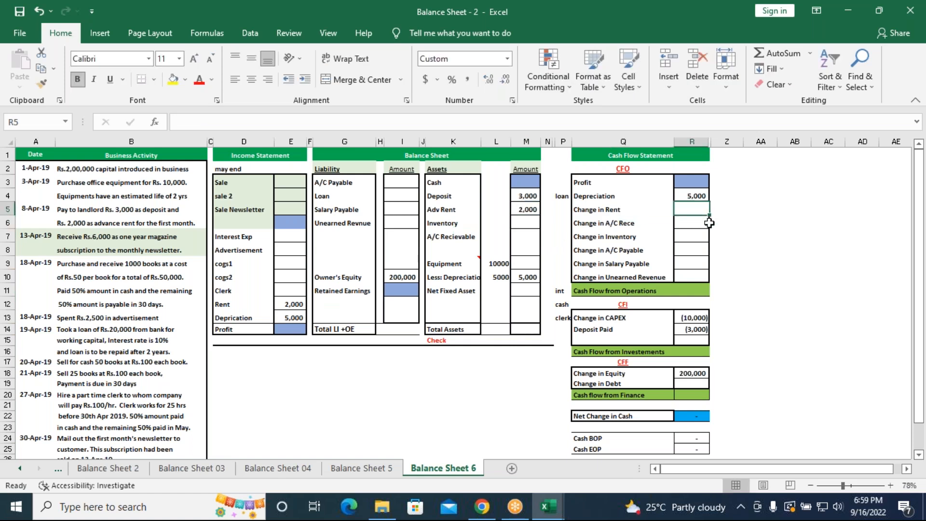
{"action": "type", "text": "-"}
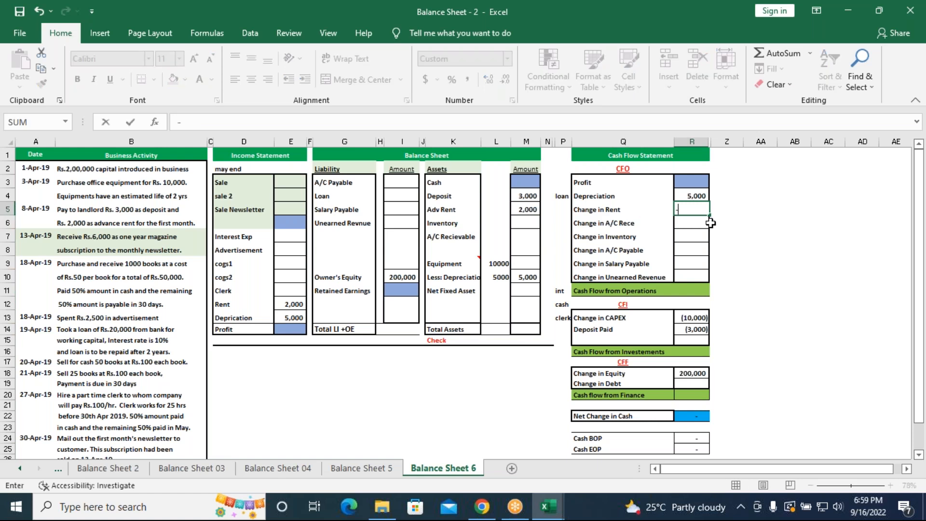
{"action": "type", "text": "2000"}
{"action": "key", "text": "Return"}
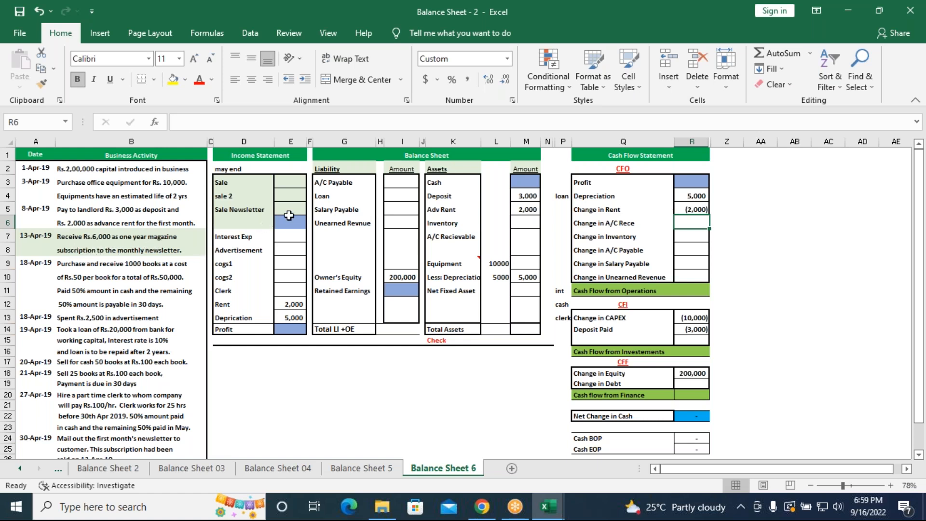
Calculate one month of newsletter subscription income beside Sale Newsletter in the income statement, cell E5, with =6000/12
{"action": "left_click", "coordinate": [289, 211]}
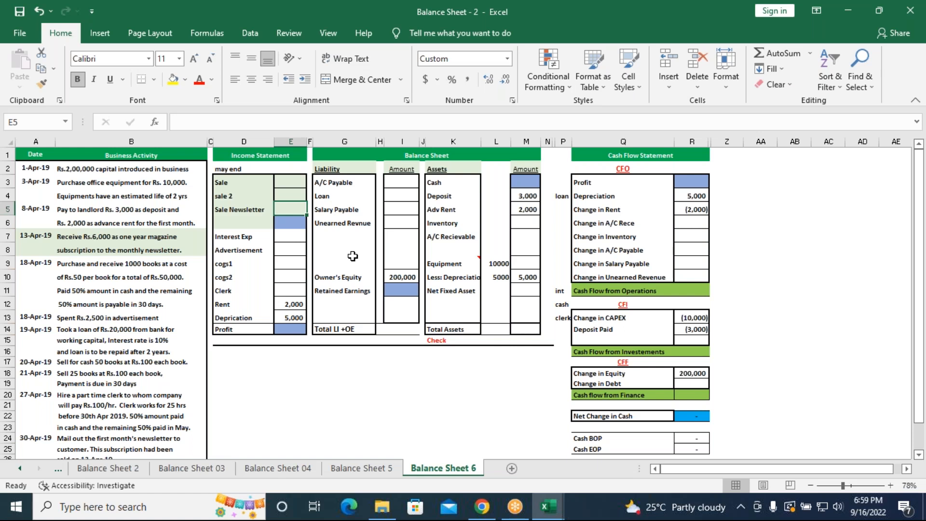
{"action": "type", "text": "=6000"}
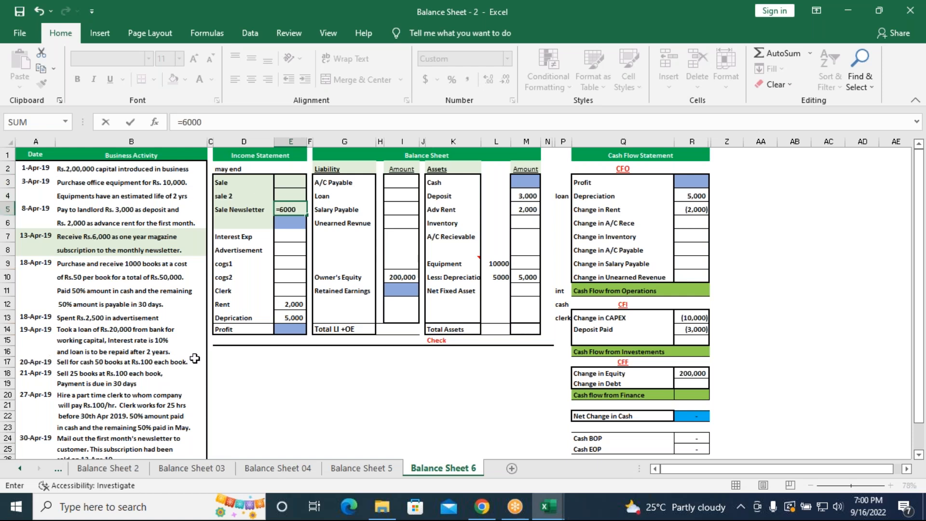
{"action": "type", "text": "/12"}
{"action": "key", "text": "Return"}
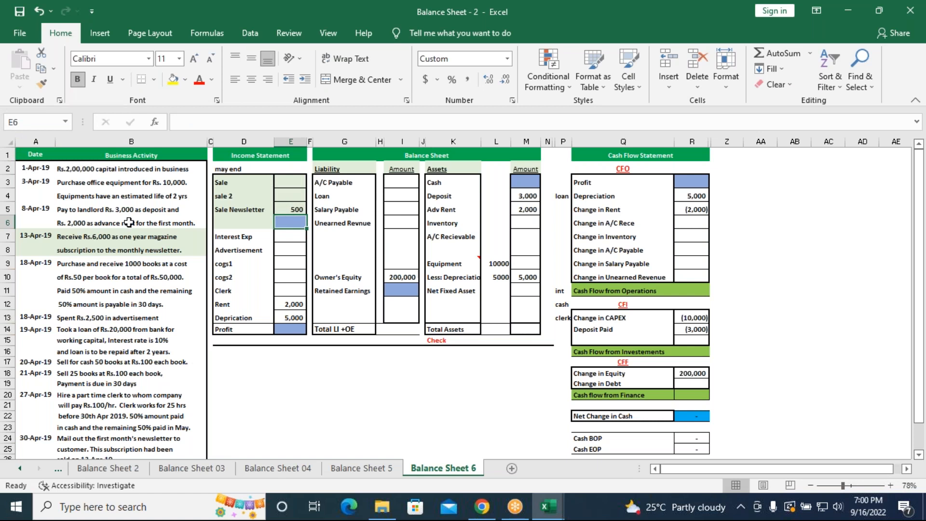
Calculate Change in Unearned Revenue in the cash flow statement, cell R10, with =6000-500
{"action": "left_click", "coordinate": [691, 276]}
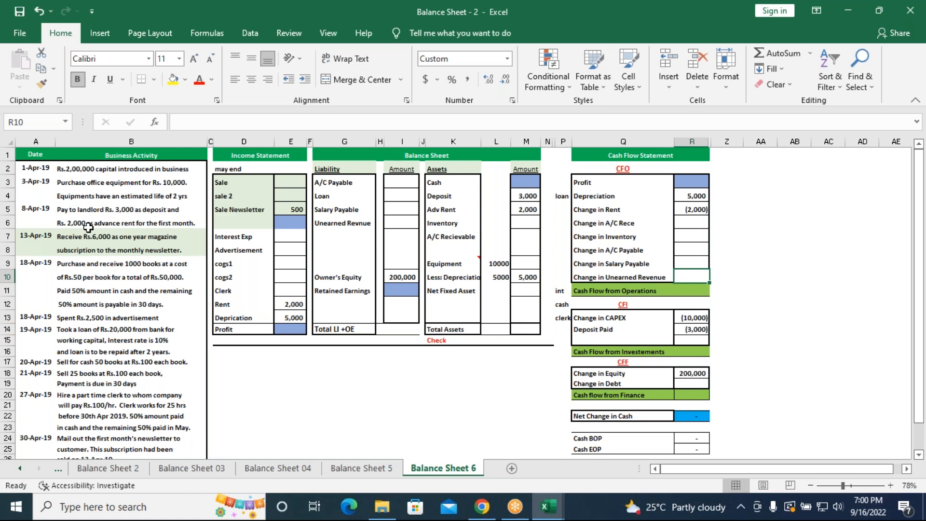
{"action": "type", "text": "="}
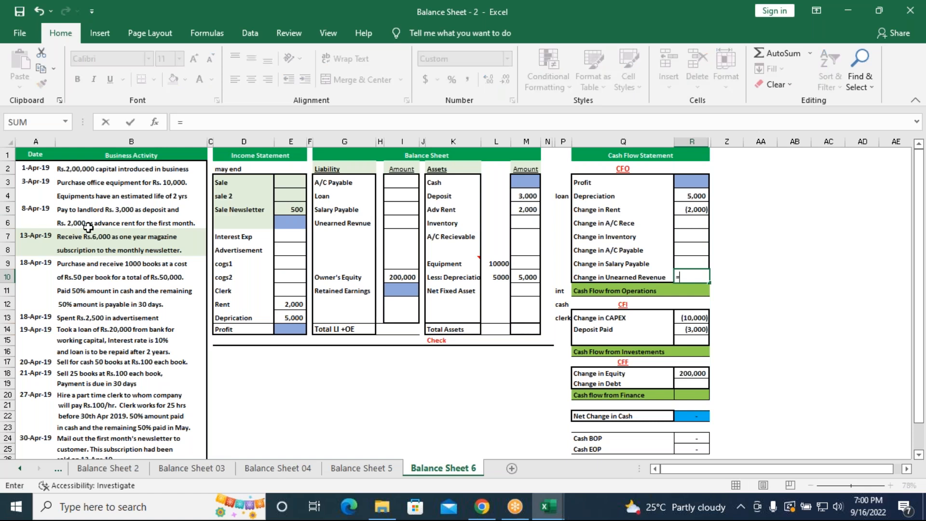
{"action": "type", "text": "6000-500"}
{"action": "key", "text": "Return"}
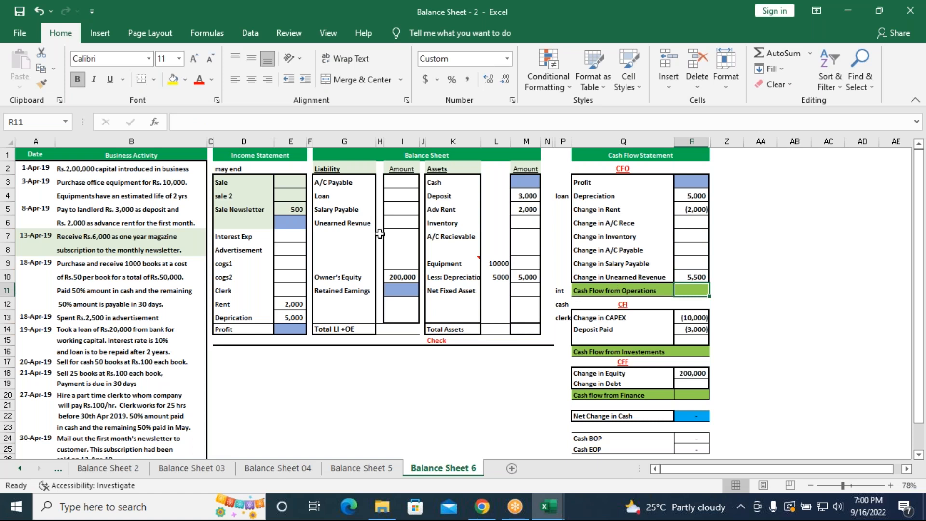
Link the unearned revenue liability in the balance sheet, cell I6, to the cash flow statement with =R10
{"action": "left_click", "coordinate": [400, 221]}
{"action": "type", "text": "="}
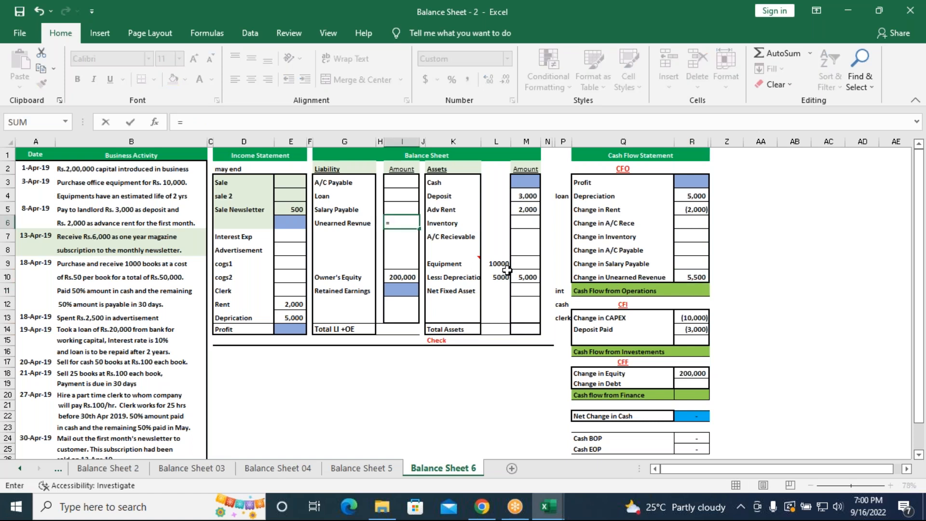
{"action": "left_click", "coordinate": [694, 277]}
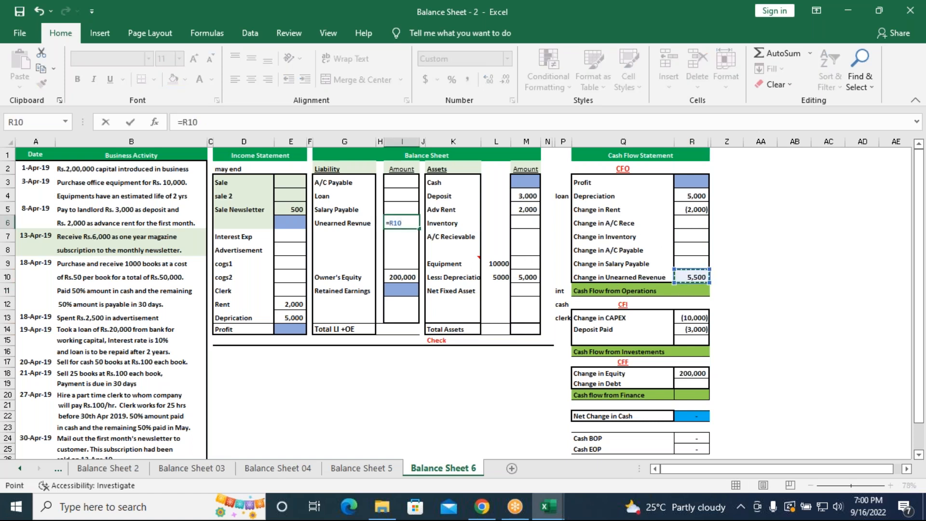
{"action": "key", "text": "Return"}
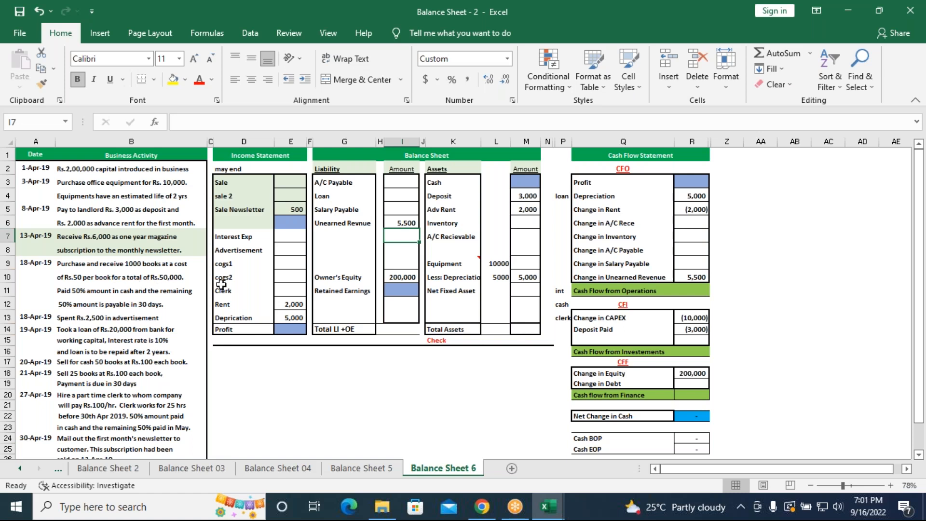
Enter the purchased books as Inventory in the balance sheet assets, cell M6, with =(1000*50), accepting the formula correction
{"action": "left_click", "coordinate": [520, 222]}
{"action": "type", "text": "=("}
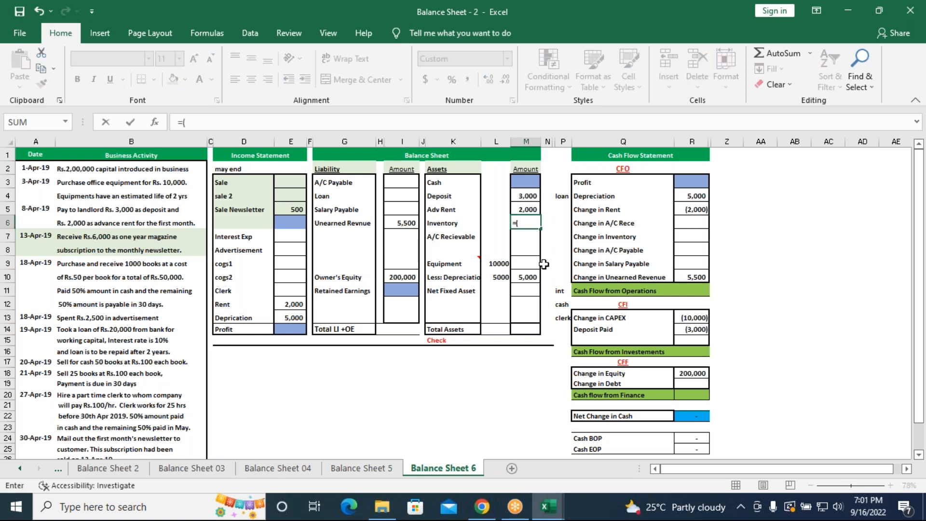
{"action": "type", "text": "1000*50"}
{"action": "key", "text": "Return"}
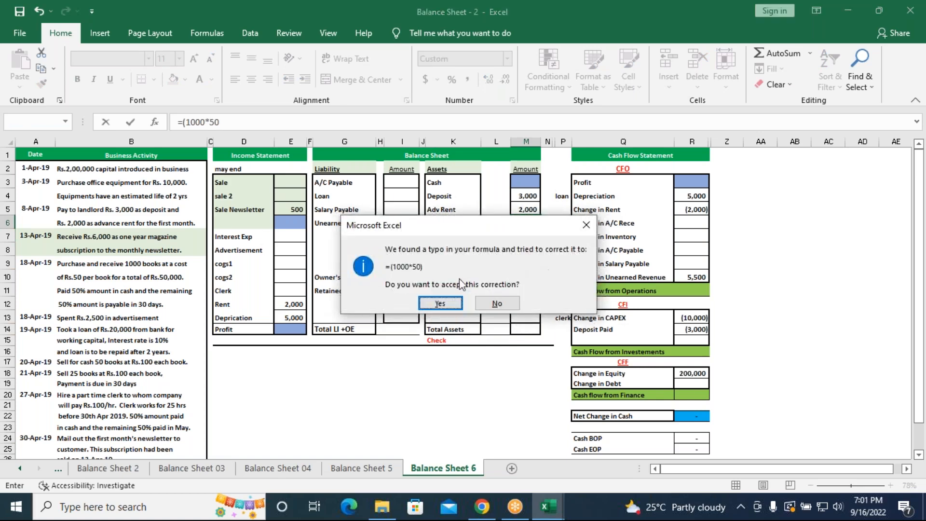
{"action": "left_click", "coordinate": [439, 303]}
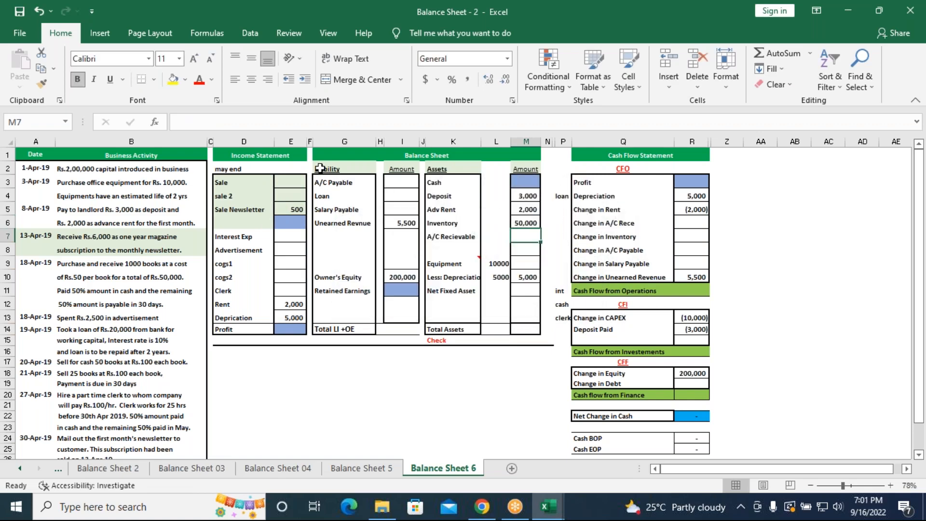
{"action": "left_click", "coordinate": [528, 219]}
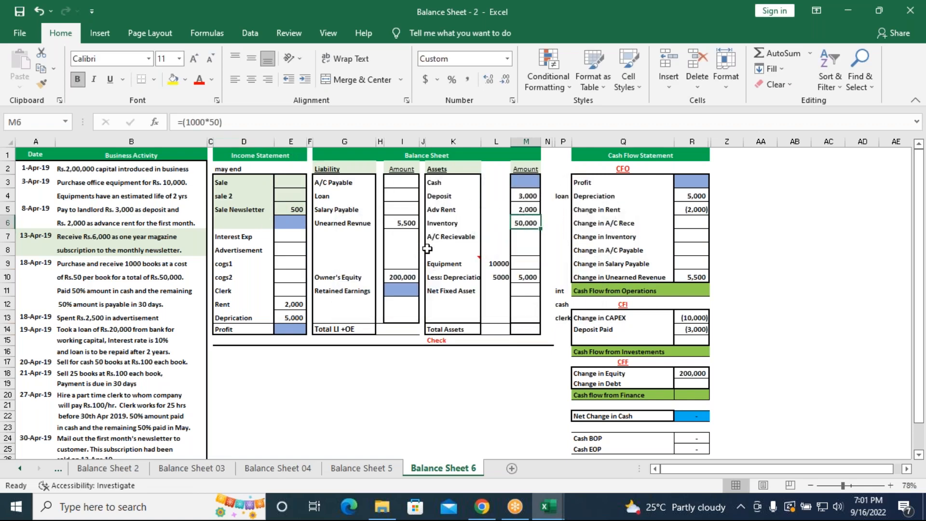
{"action": "key", "text": "Down"}
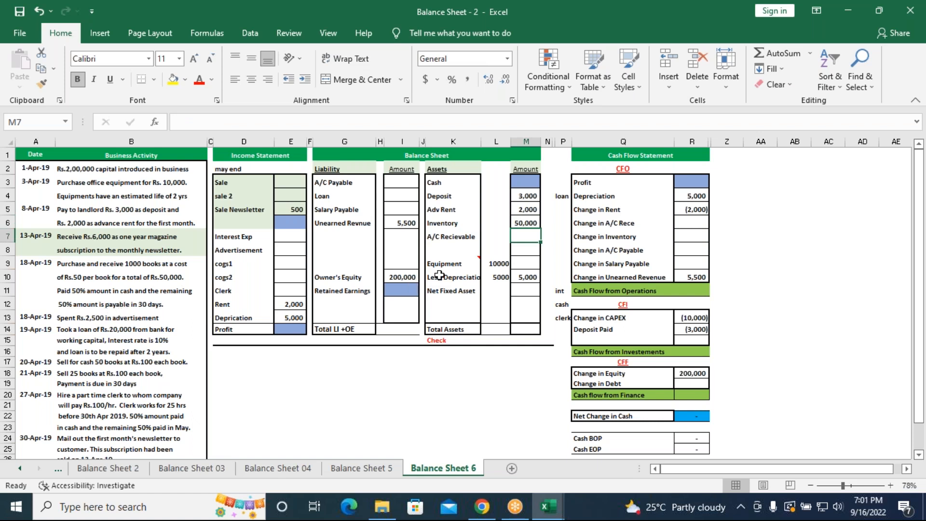
Record the unpaid half of the book purchase as A/C Payable in the liabilities, cell I3, with =50000/2
{"action": "left_click", "coordinate": [391, 184]}
{"action": "type", "text": "=50000/2"}
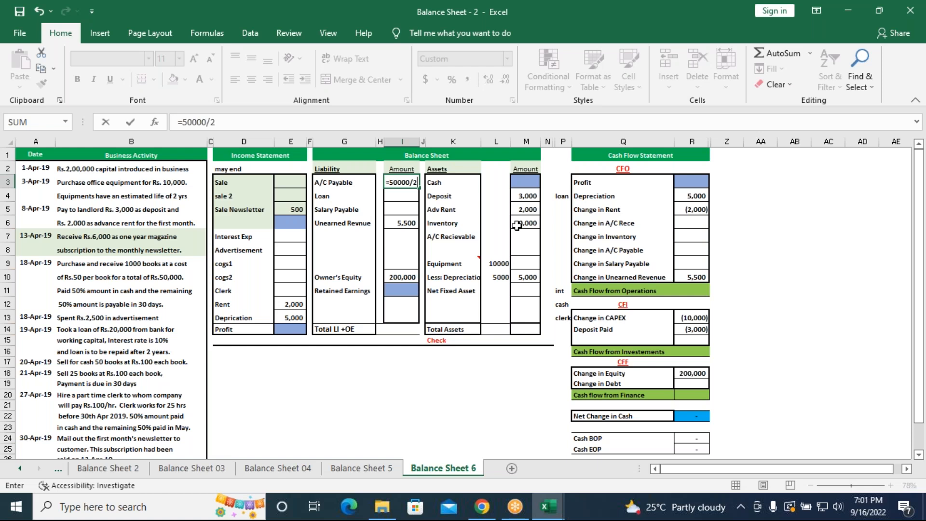
{"action": "key", "text": "Return"}
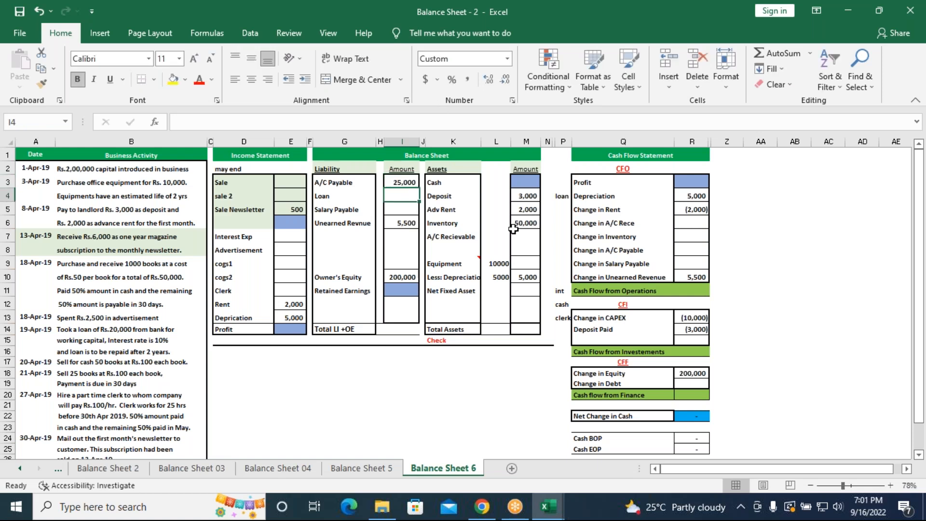
Enter Change in A/C Payable in the cash flow statement, cell R8, as =50000/2
{"action": "left_click", "coordinate": [704, 249]}
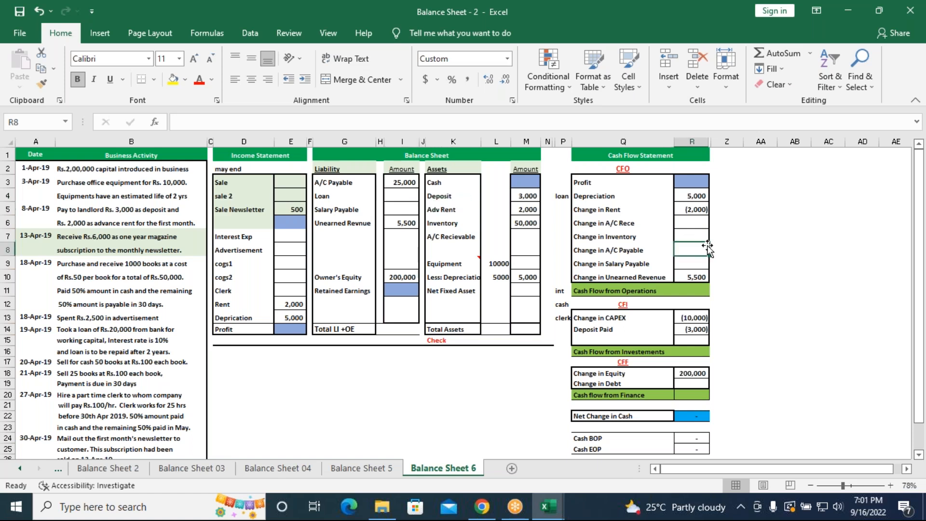
{"action": "type", "text": "=5"}
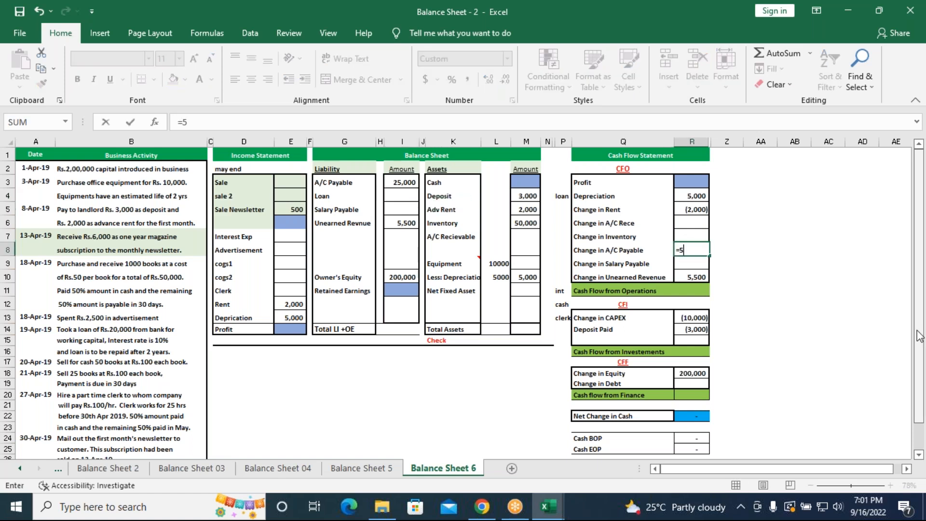
{"action": "type", "text": "0000/2"}
{"action": "key", "text": "Return"}
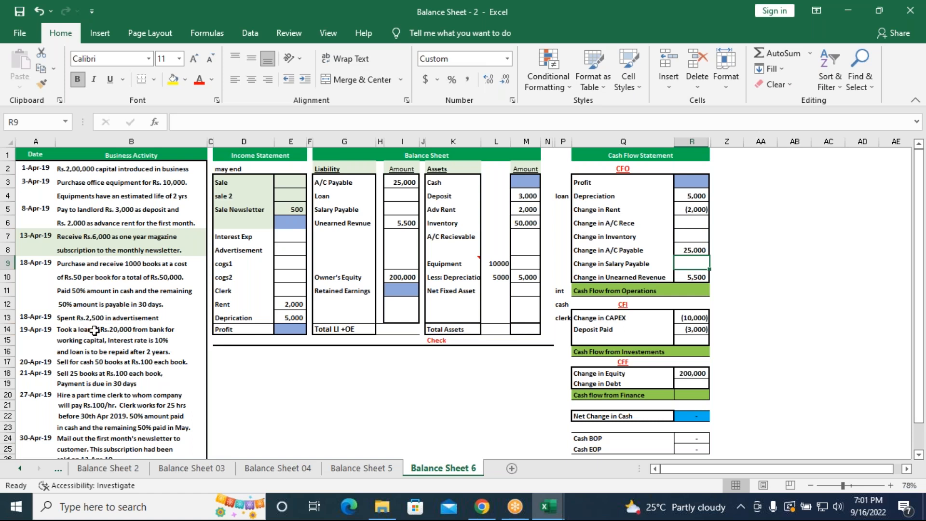
Enter the advertisement expense as =2500 in the income statement, cell E8
{"action": "left_click", "coordinate": [290, 249]}
{"action": "type", "text": "=2500"}
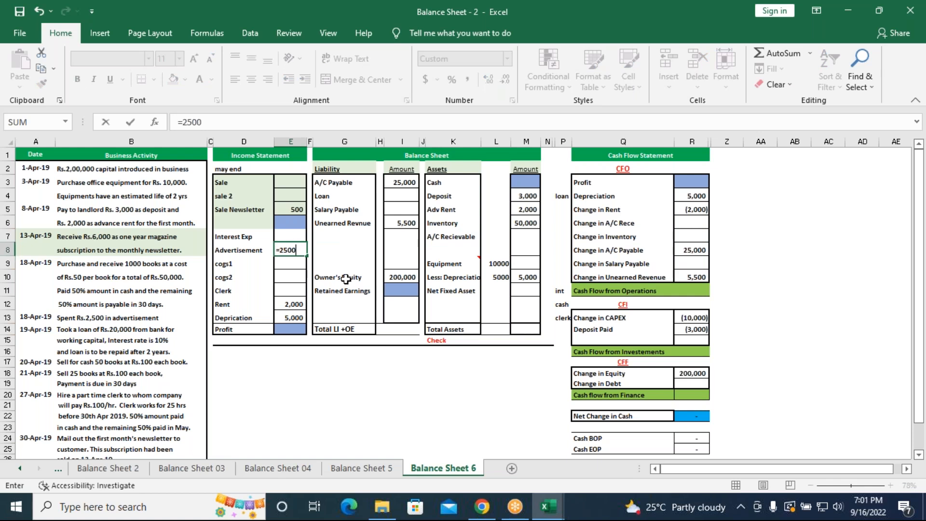
{"action": "key", "text": "Return"}
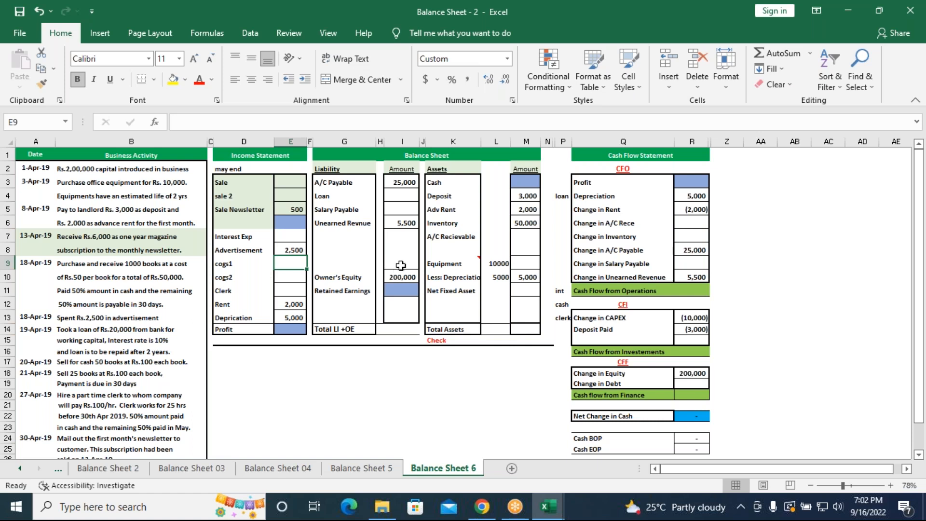
Record the bank loan as =20000 beside Loan in the liabilities (I4) and as 20000 beside Change in Debt in the CFF section (R19)
{"action": "left_click", "coordinate": [400, 196]}
{"action": "type", "text": "="}
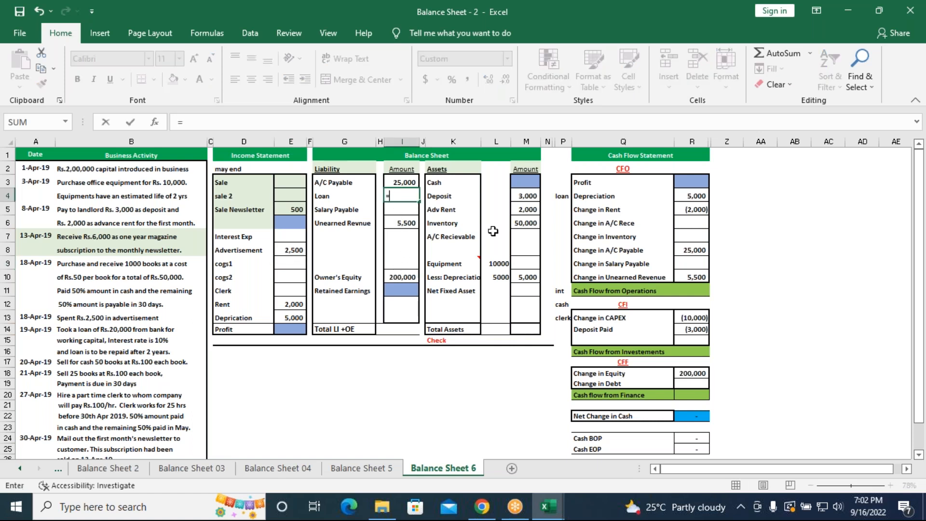
{"action": "type", "text": "20000"}
{"action": "key", "text": "Return"}
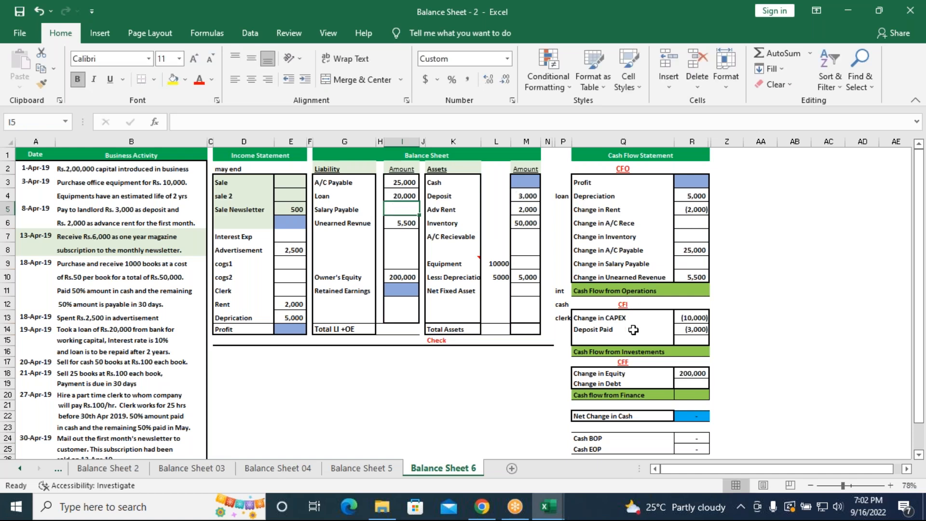
{"action": "left_click", "coordinate": [692, 384]}
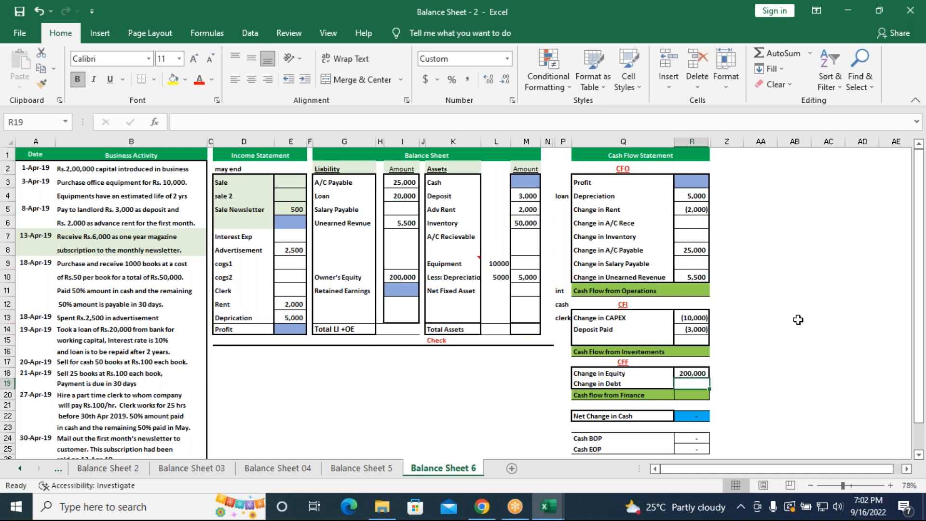
{"action": "type", "text": "20000"}
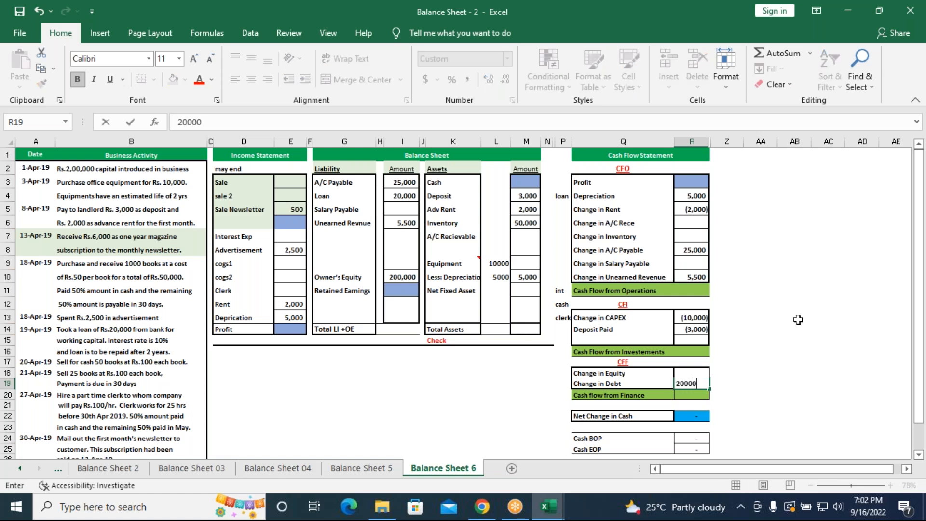
{"action": "key", "text": "Return"}
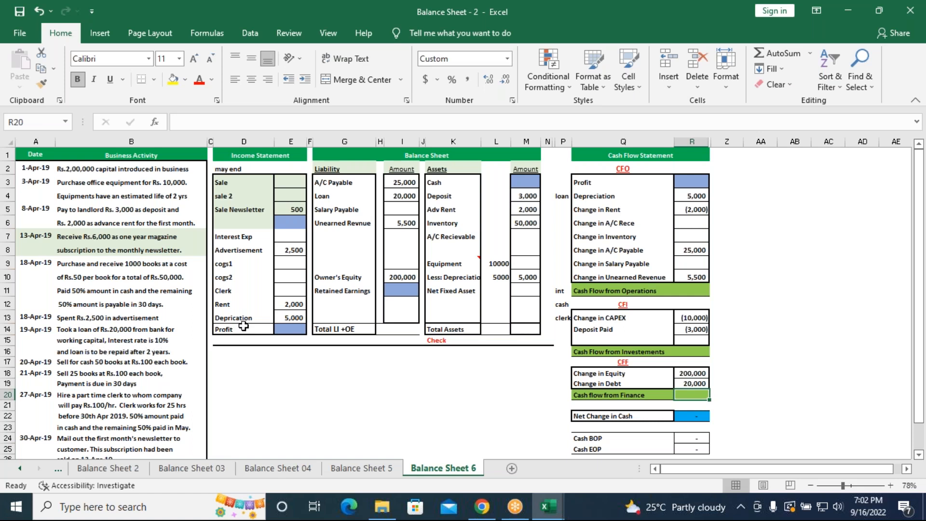
Calculate the loan's interest expense in the income statement, cell E7, with =20000*10%
{"action": "left_click", "coordinate": [289, 236]}
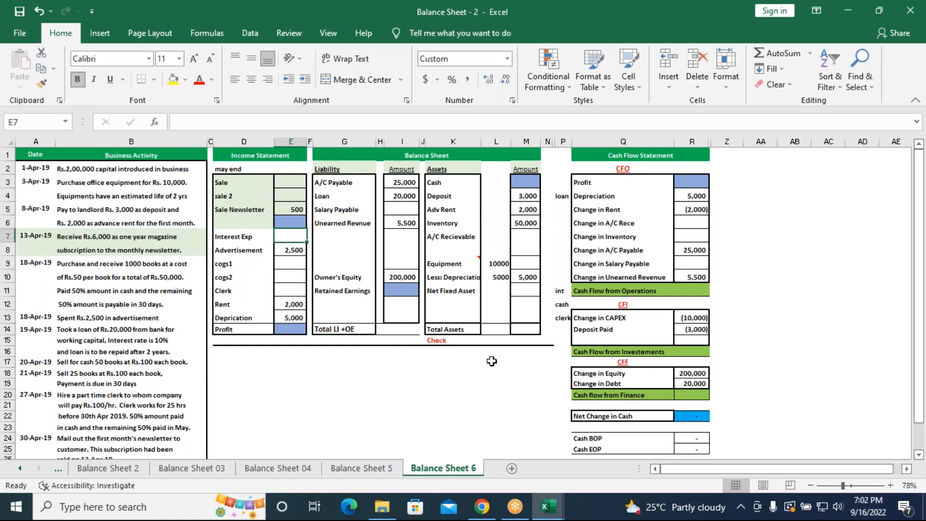
{"action": "type", "text": "=20000"}
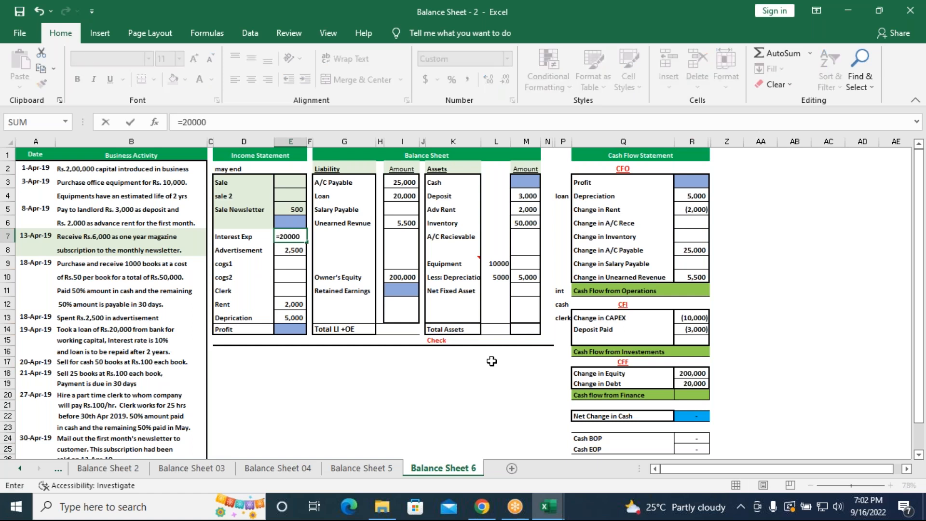
{"action": "type", "text": "*10%"}
{"action": "key", "text": "Return"}
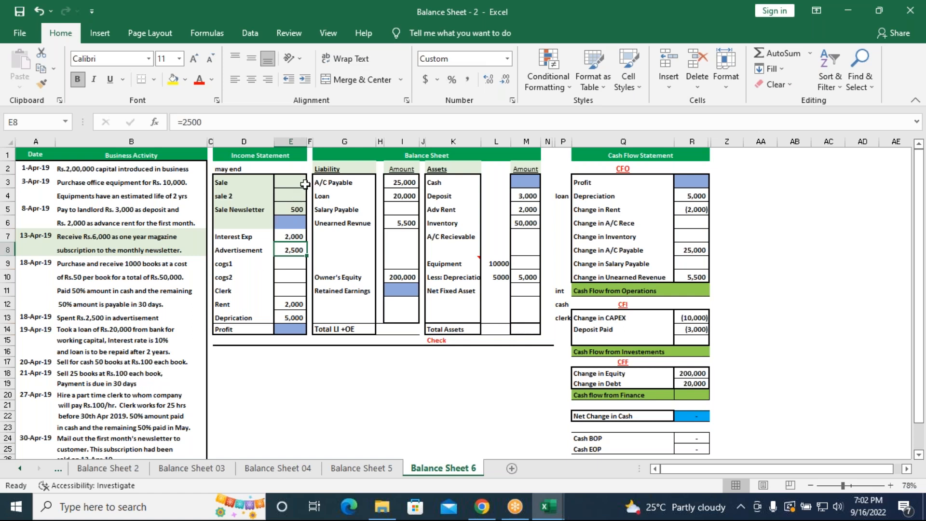
Enter the cash sale of books in the income statement's Sale row, cell E3, as =50*100
{"action": "left_click", "coordinate": [304, 183]}
{"action": "type", "text": "="}
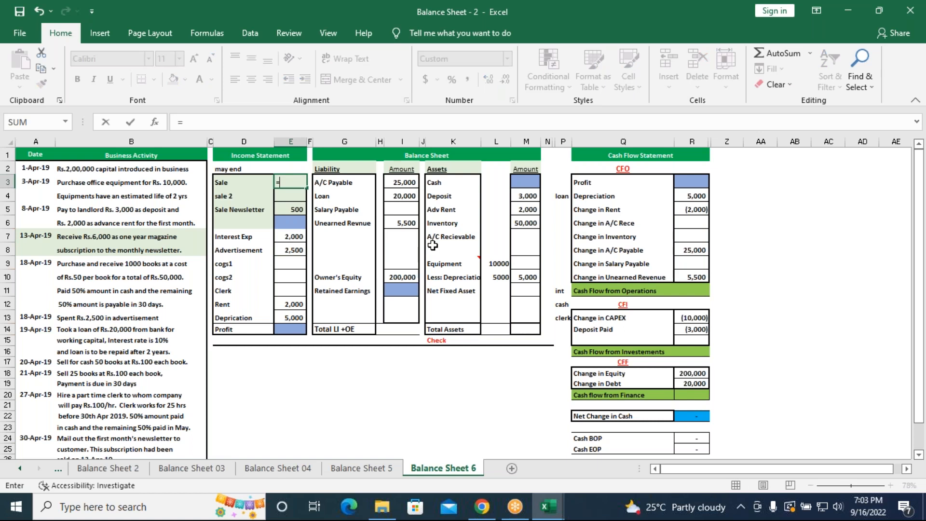
{"action": "type", "text": "2"}
{"action": "type", "text": "50*"}
{"action": "type", "text": "100"}
{"action": "key", "text": "Return"}
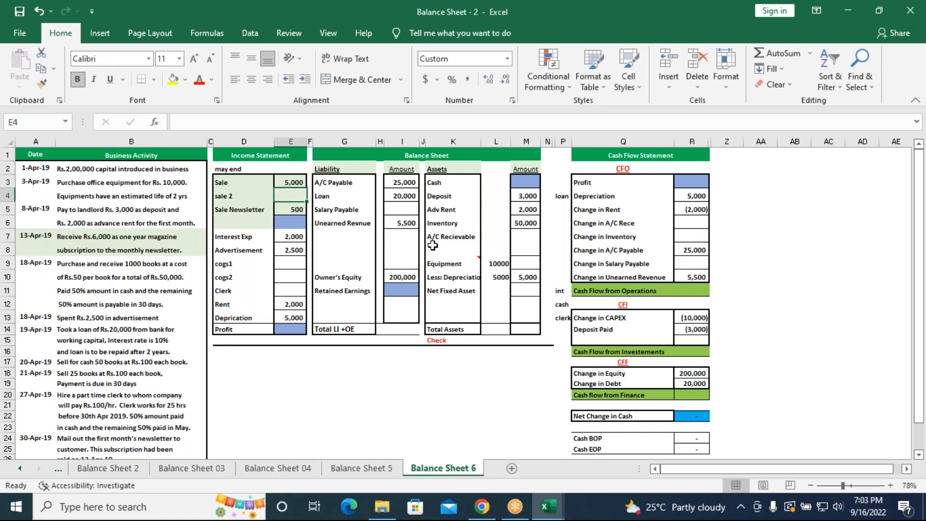
{"action": "left_click", "coordinate": [522, 223]}
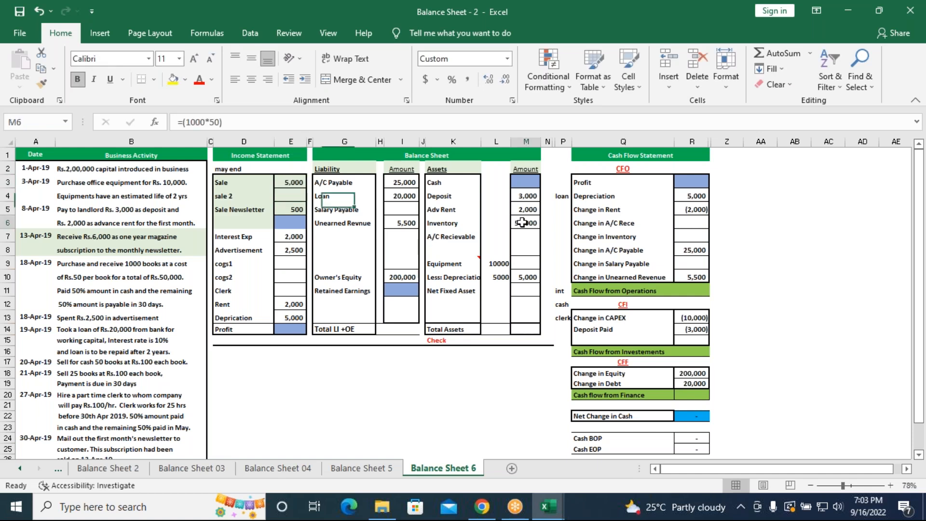
{"action": "left_click", "coordinate": [236, 124]}
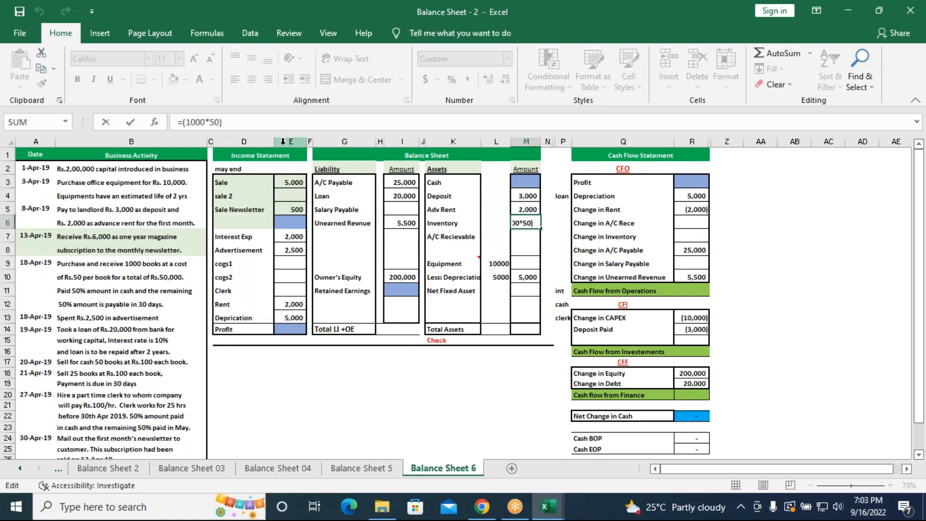
{"action": "type", "text": "-"}
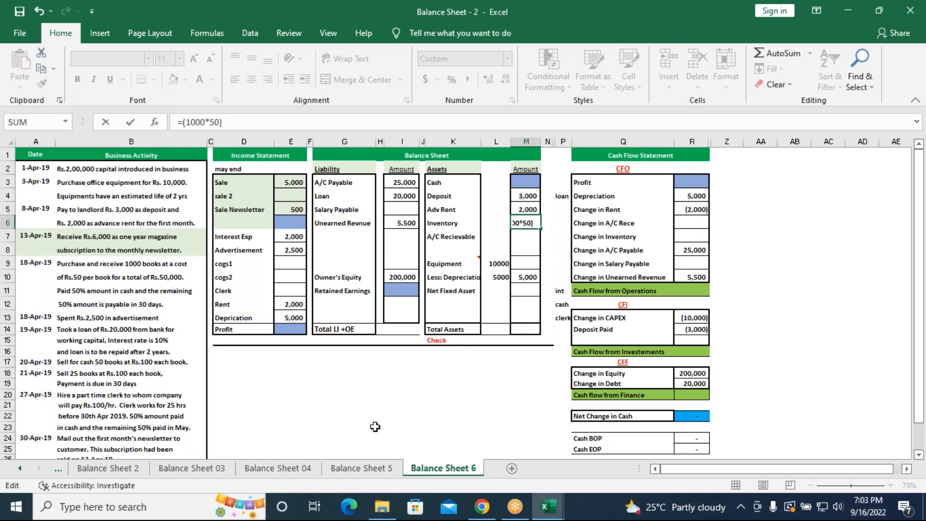
{"action": "key", "text": "Return"}
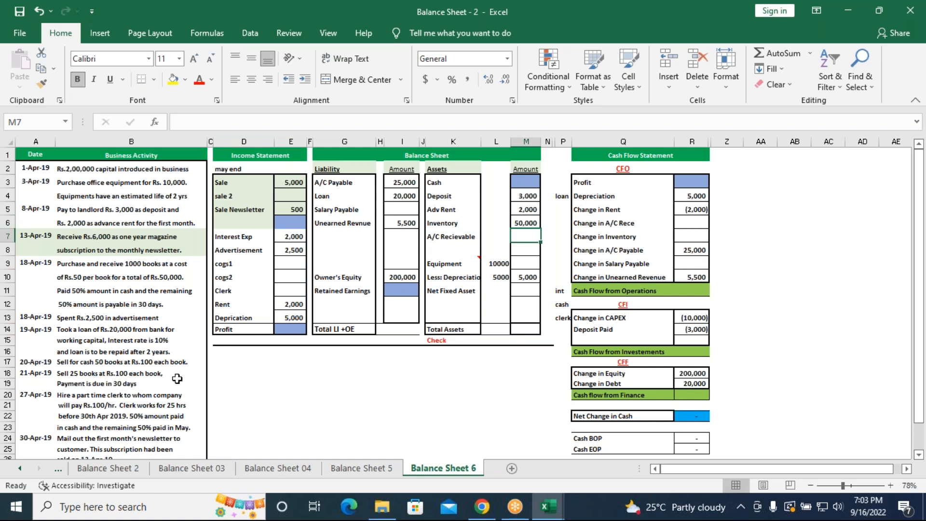
Enter the credit sale of books beside sale 2 in the income statement, cell E4, as =25*100
{"action": "left_click", "coordinate": [291, 197]}
{"action": "type", "text": "=25*100"}
{"action": "key", "text": "Return"}
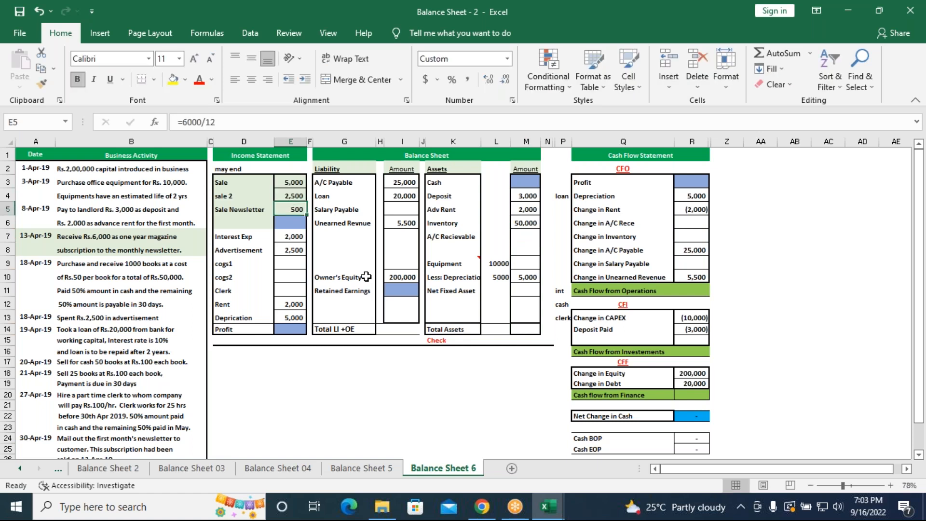
Enter the cost of the books sold in the income statement: cogs1 (E9) as =50*50 and cogs2 (E10) as =25*50
{"action": "left_click", "coordinate": [290, 264]}
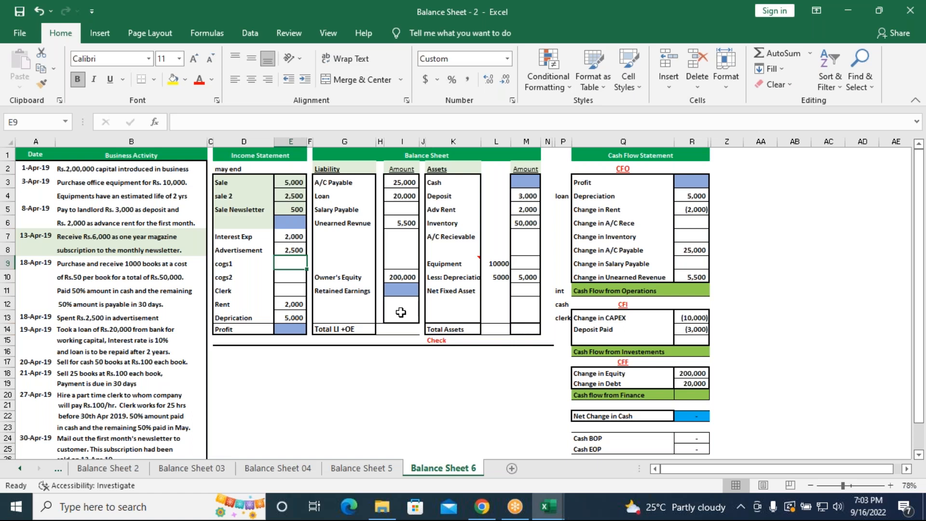
{"action": "type", "text": "="}
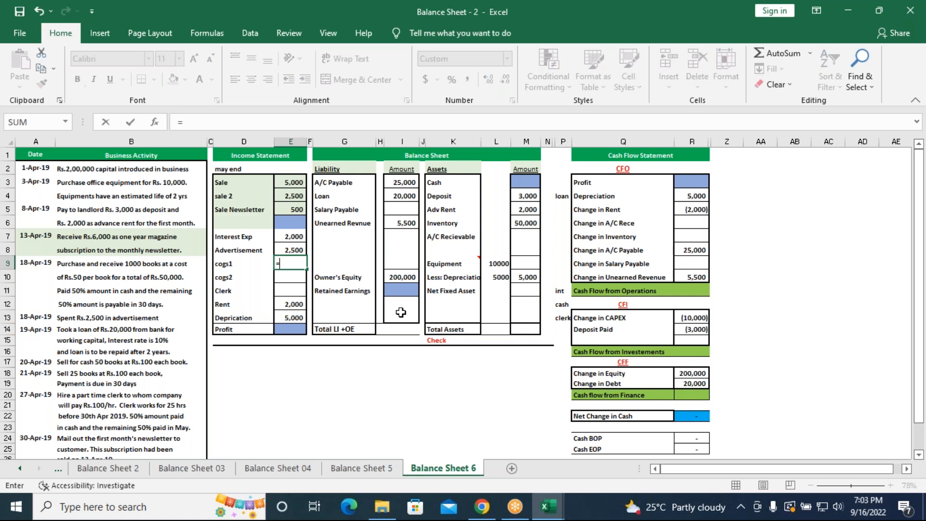
{"action": "type", "text": "50"}
{"action": "type", "text": "50"}
{"action": "key", "text": "BackSpace"}
{"action": "key", "text": "BackSpace"}
{"action": "type", "text": "*50"}
{"action": "key", "text": "Return"}
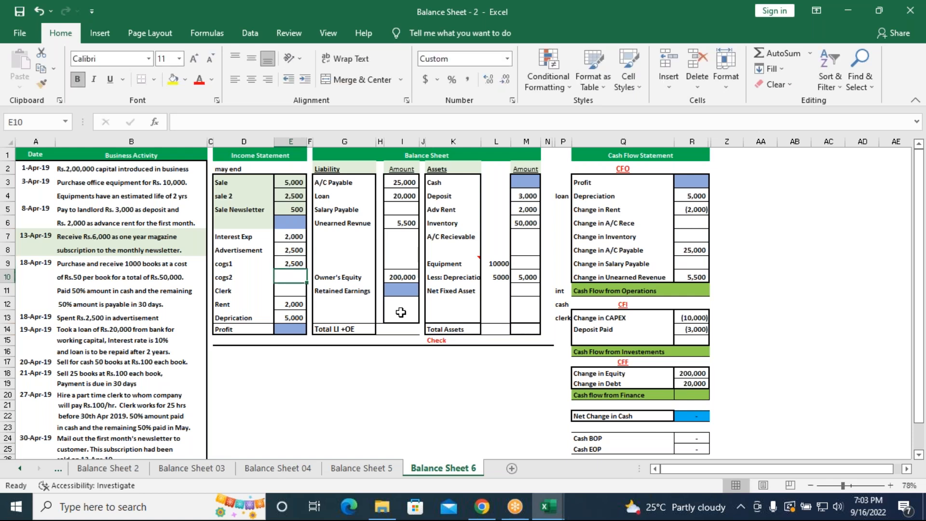
{"action": "type", "text": "="}
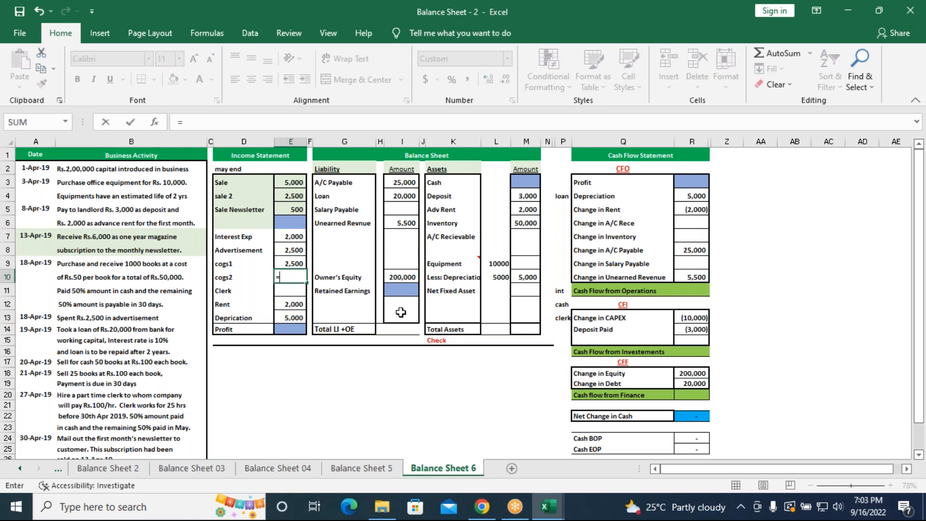
{"action": "type", "text": "25*50"}
{"action": "key", "text": "Return"}
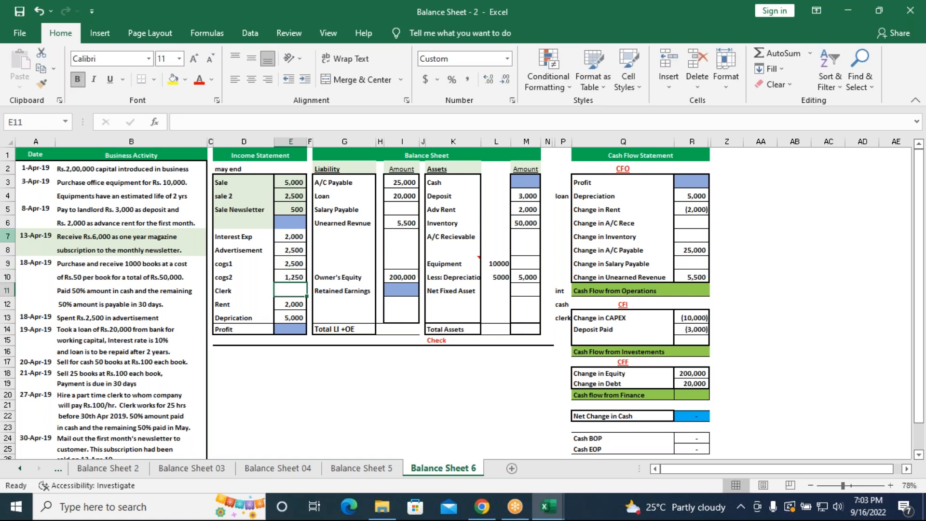
Deduct the sold books from Inventory in the assets, making M6 =(1000*50)-(50*50)-(25*50)
{"action": "left_click", "coordinate": [287, 260]}
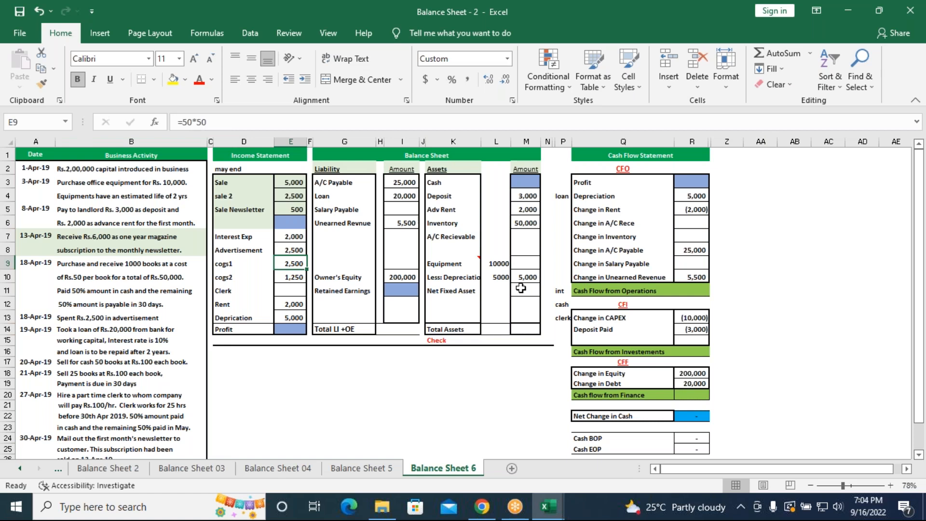
{"action": "left_click", "coordinate": [529, 222]}
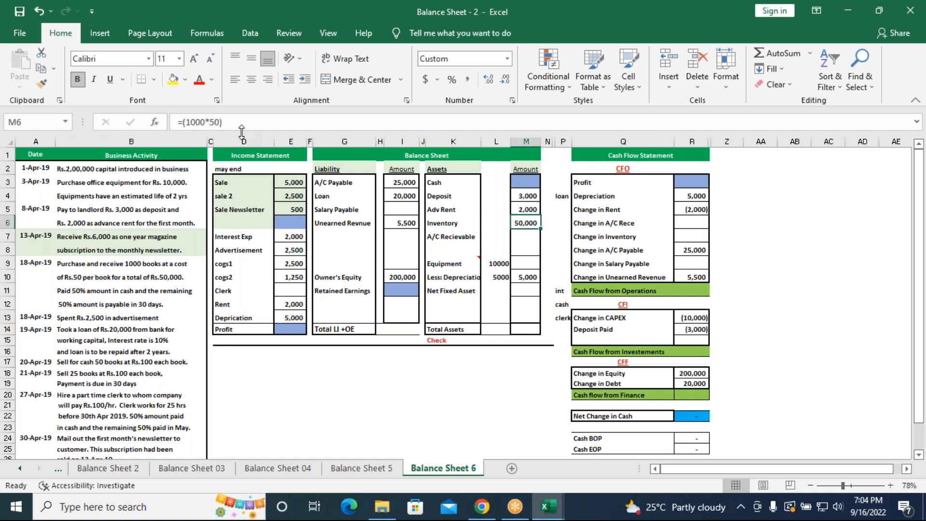
{"action": "left_click", "coordinate": [241, 123]}
{"action": "type", "text": "-"}
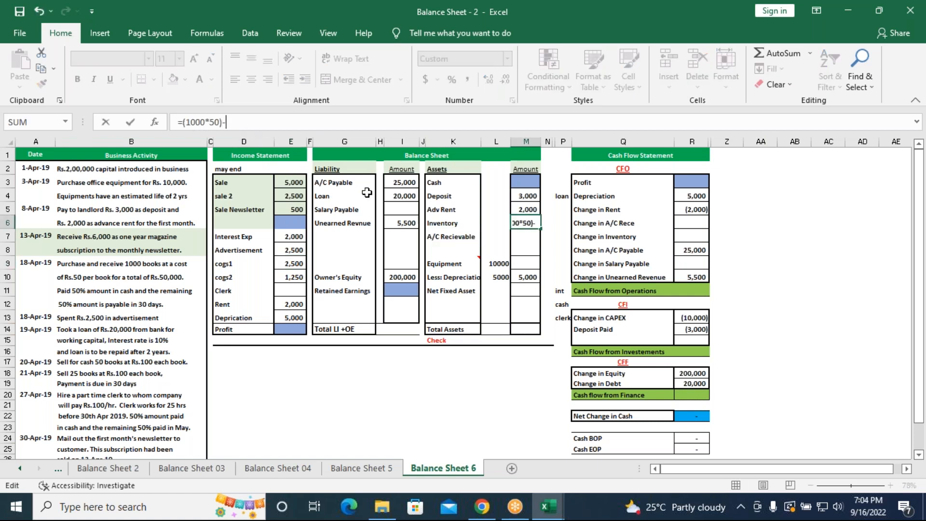
{"action": "type", "text": "(50*50)-("}
{"action": "type", "text": "25*50"}
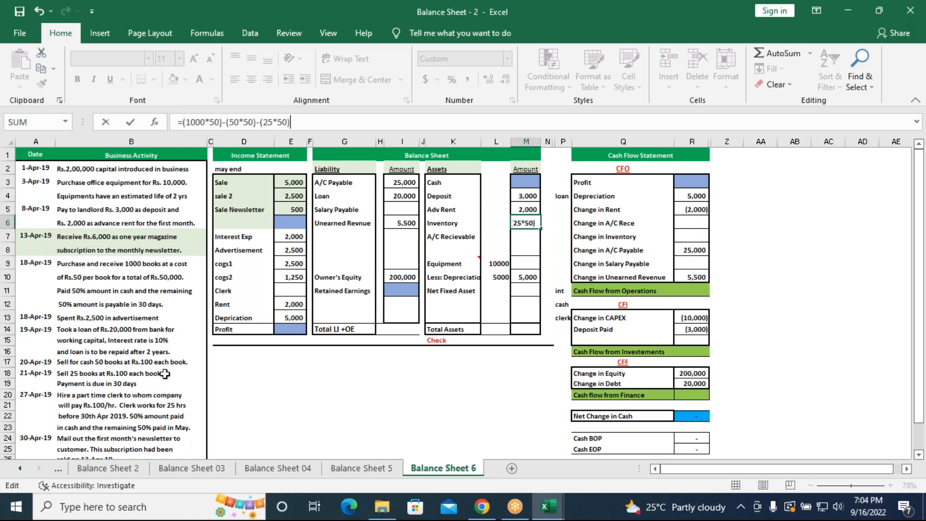
{"action": "key", "text": "Return"}
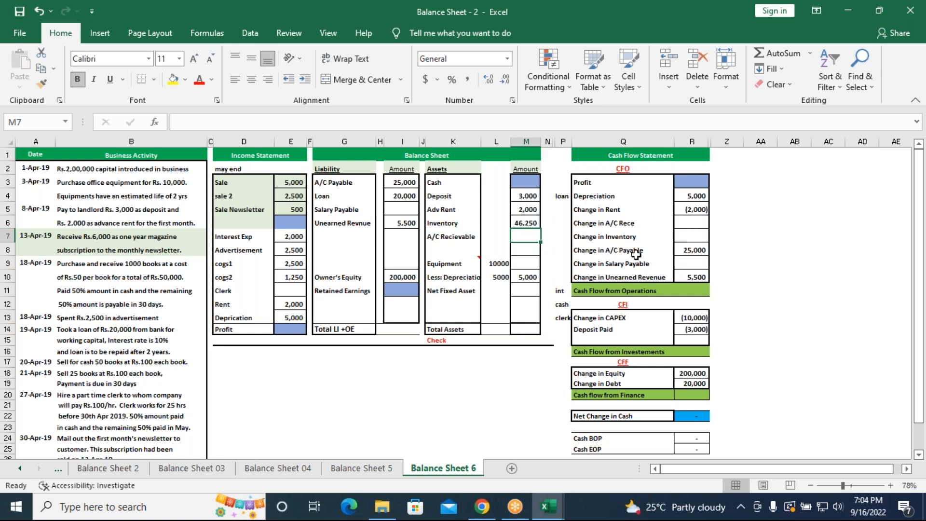
In the cash flow statement, link Change in Inventory (R7) to inventory cell M6 and Change in A/C Rece (R6) to sale 2 in E4
{"action": "left_click", "coordinate": [685, 238]}
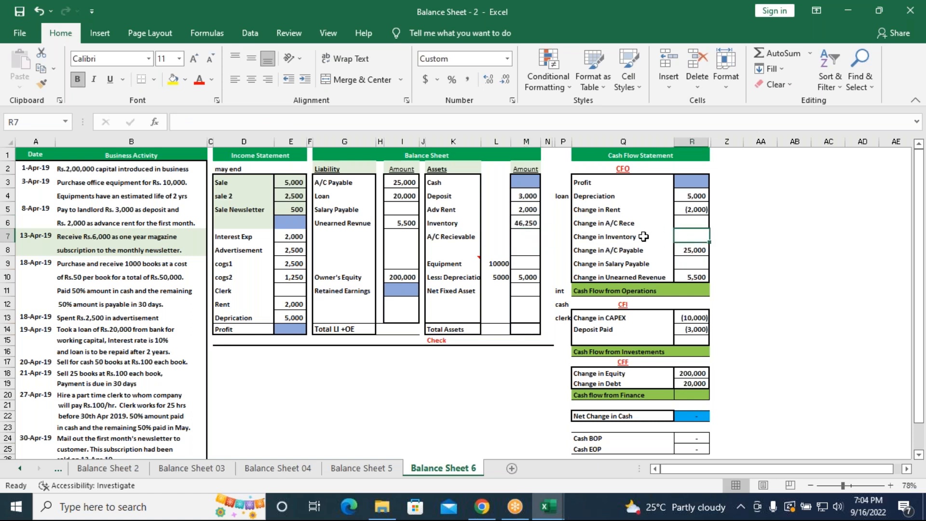
{"action": "type", "text": "="}
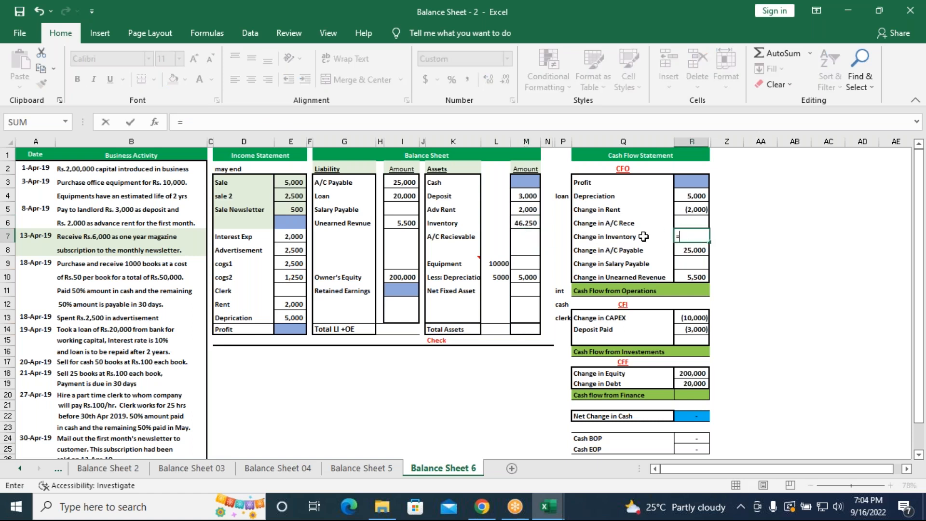
{"action": "left_click", "coordinate": [526, 223]}
{"action": "key", "text": "Return"}
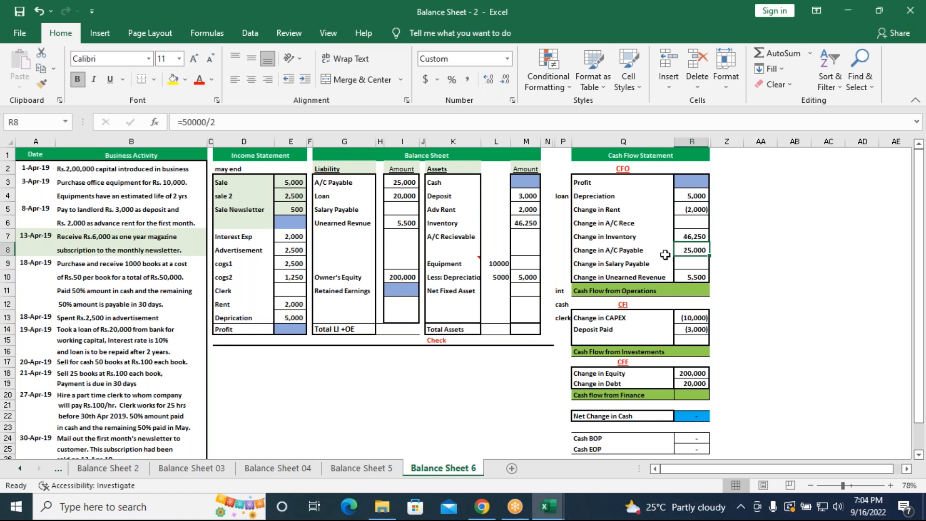
{"action": "left_click", "coordinate": [684, 224]}
{"action": "type", "text": "="}
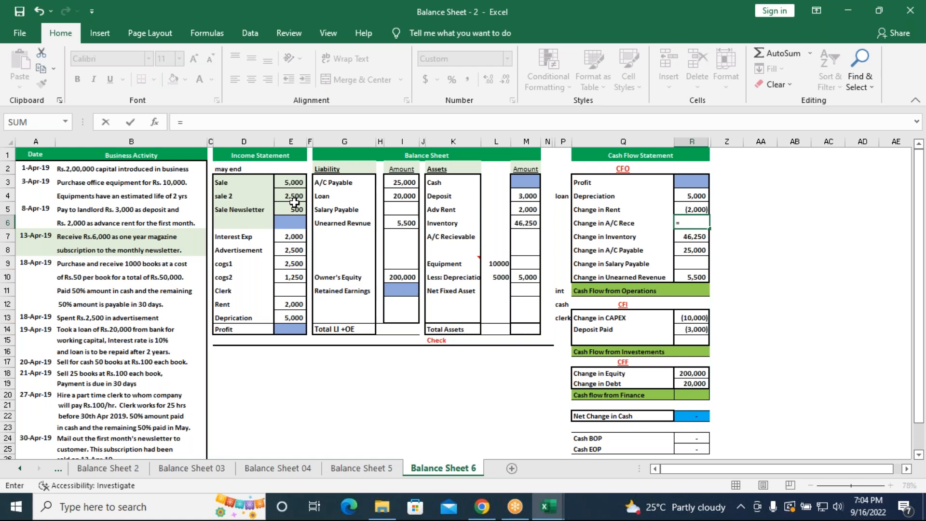
{"action": "left_click", "coordinate": [296, 196]}
{"action": "key", "text": "Return"}
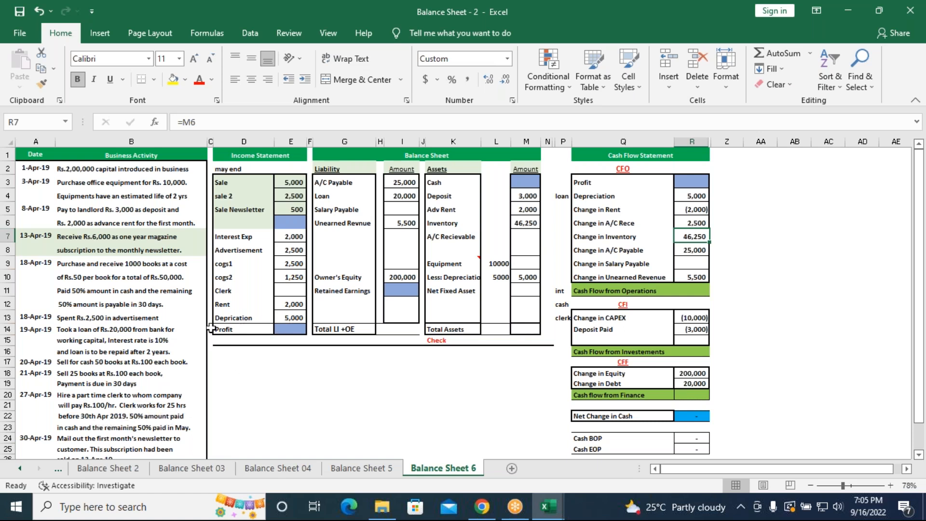
Enter the clerk's wage expense in the income statement, cell E11, as the formula =25*100
{"action": "left_click", "coordinate": [281, 293]}
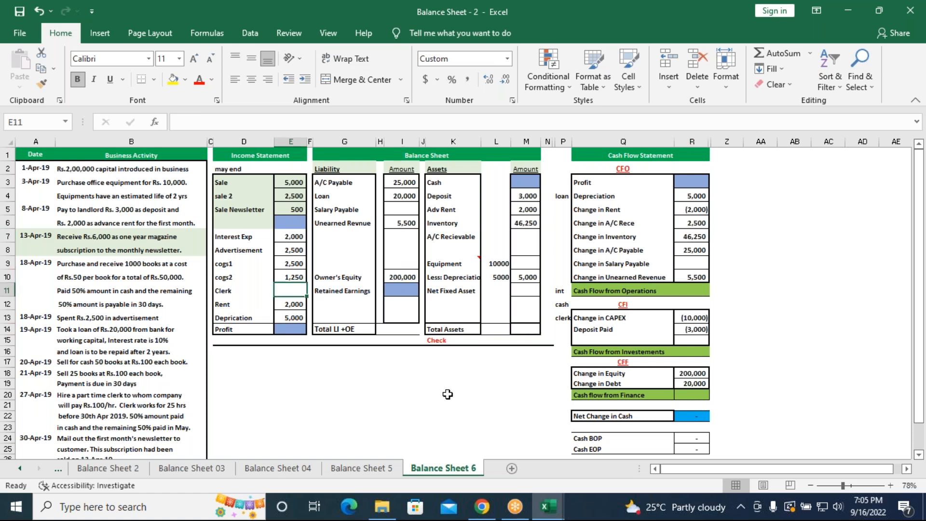
{"action": "type", "text": "25*100"}
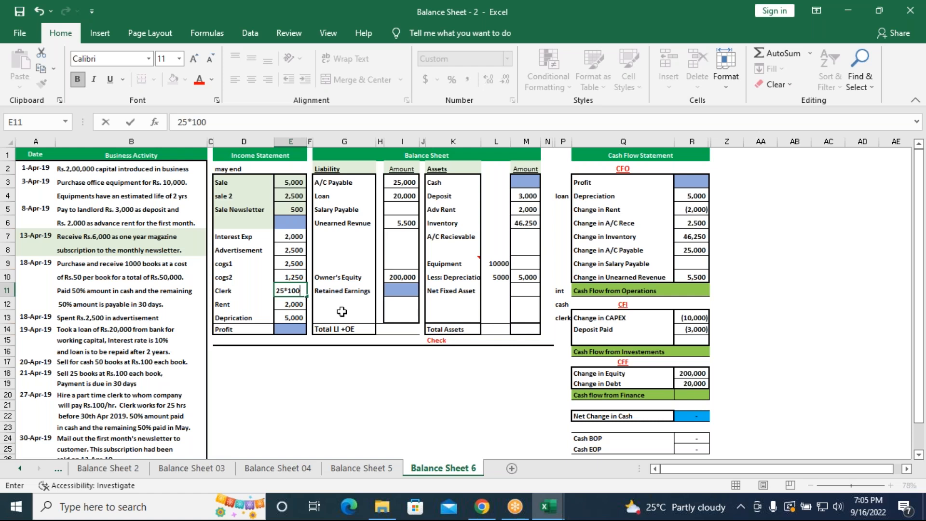
{"action": "key", "text": "Return"}
{"action": "left_click", "coordinate": [287, 293]}
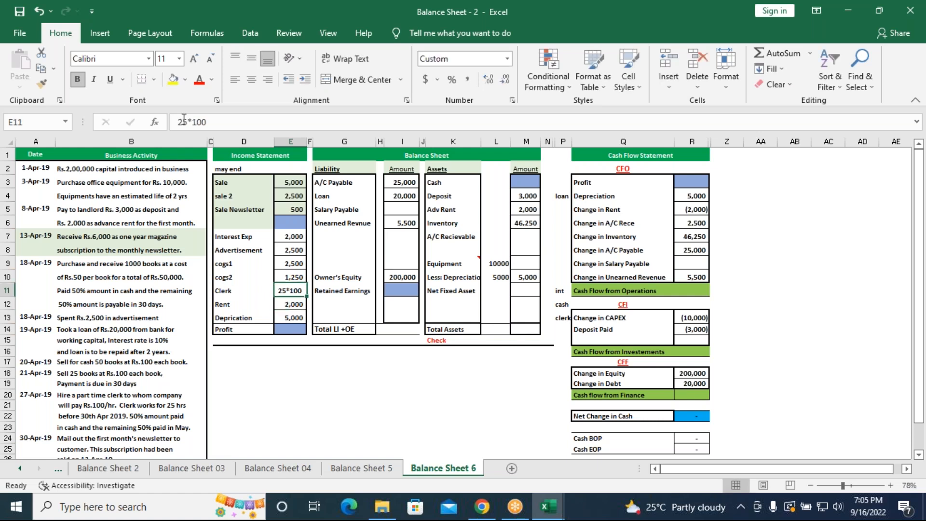
{"action": "left_click", "coordinate": [175, 122]}
{"action": "type", "text": "="}
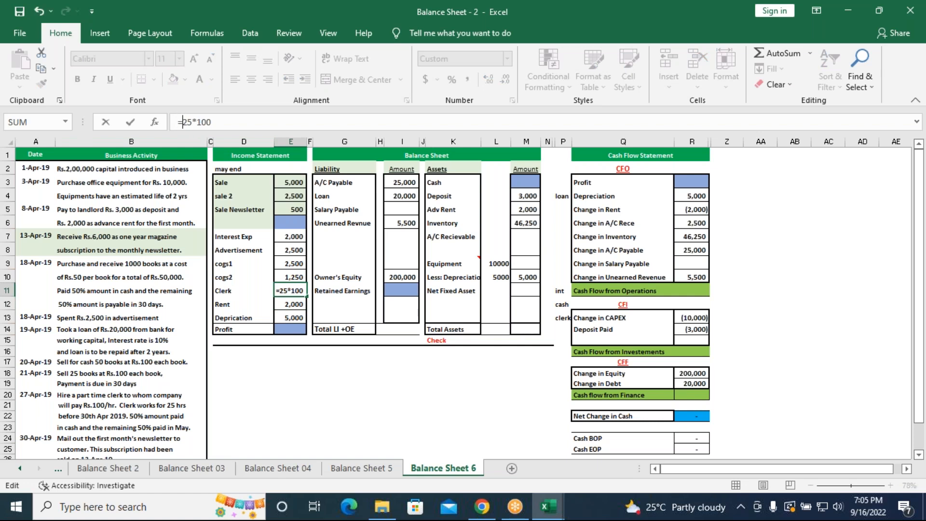
{"action": "key", "text": "Return"}
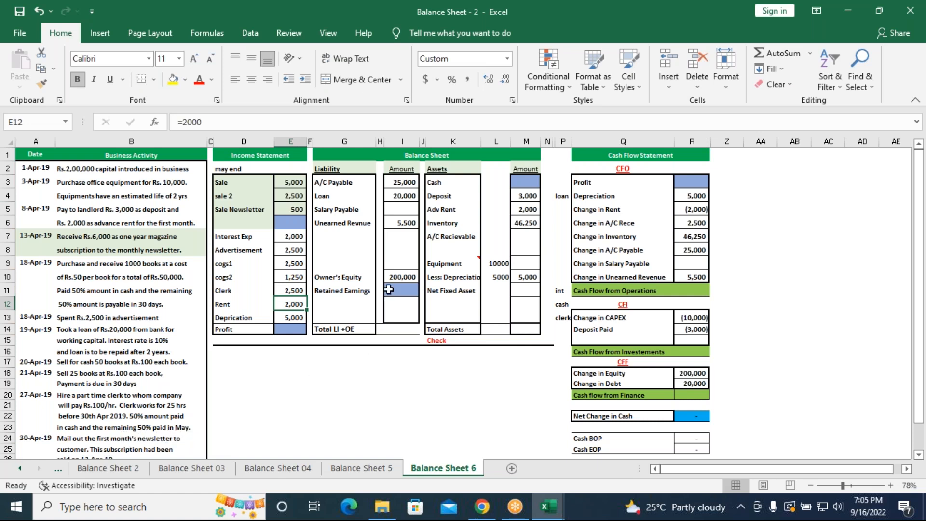
Enter Salary Payable in the liabilities (I5) as =2500/2 and link Change in Salary Payable (R9) to that cell
{"action": "left_click", "coordinate": [399, 214]}
{"action": "type", "text": "=2500"}
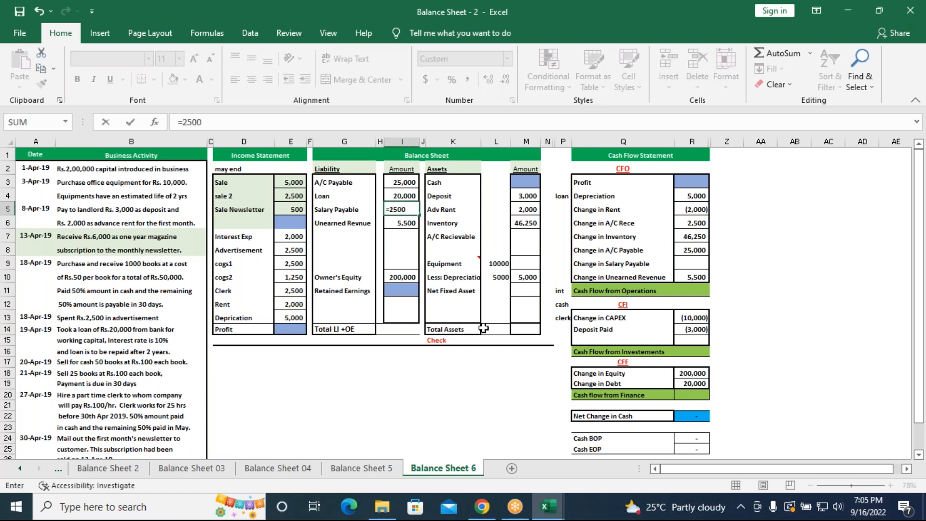
{"action": "type", "text": "/2"}
{"action": "key", "text": "Return"}
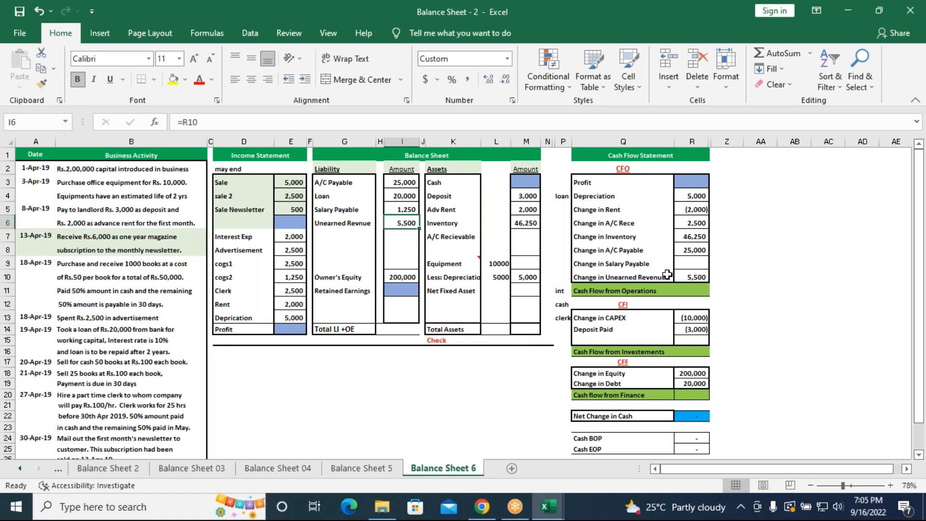
{"action": "left_click", "coordinate": [680, 262]}
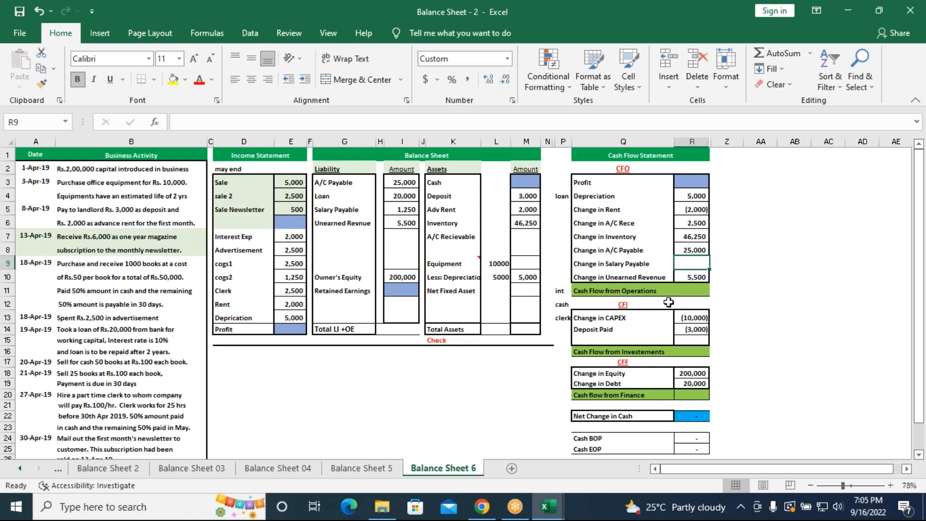
{"action": "type", "text": "="}
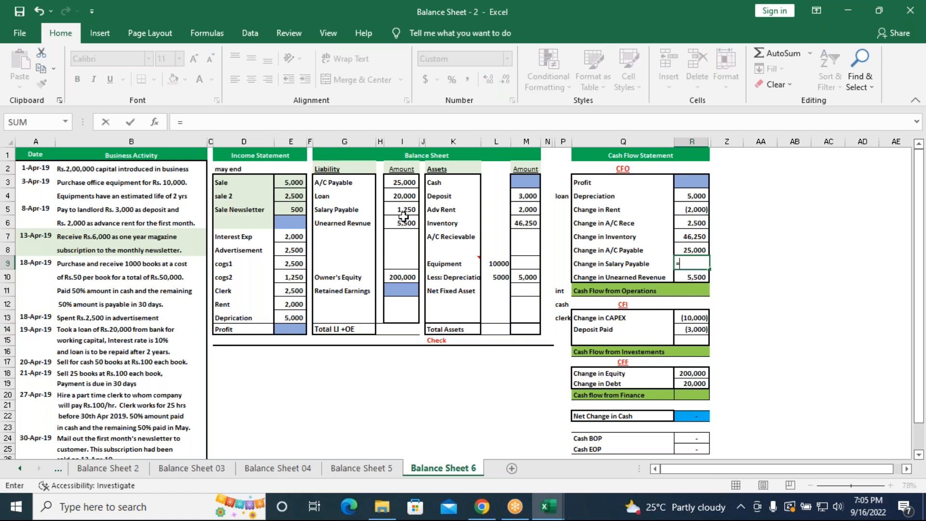
{"action": "left_click", "coordinate": [403, 212]}
{"action": "key", "text": "Return"}
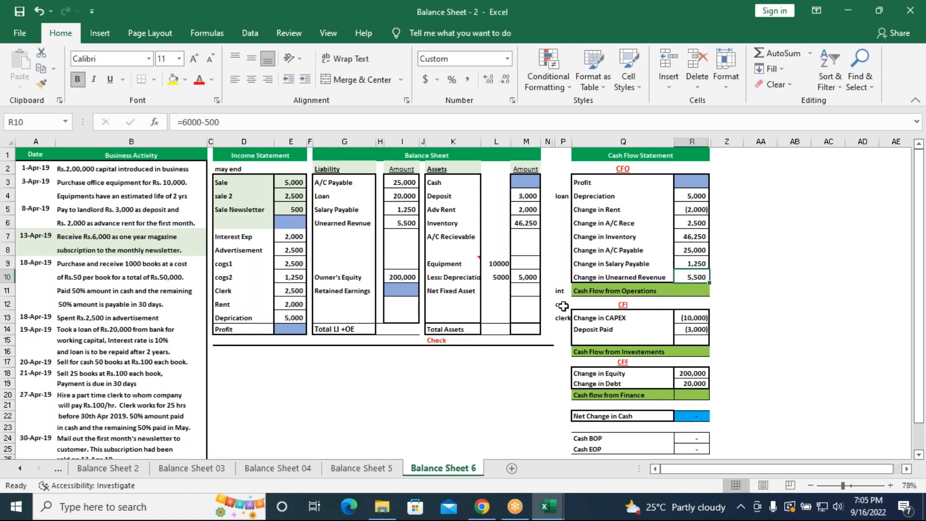
Make Change in Inventory in the cash flow statement negative by changing R7 to =-M6
{"action": "left_click_drag", "start_coordinate": [681, 236], "coordinate": [684, 247]}
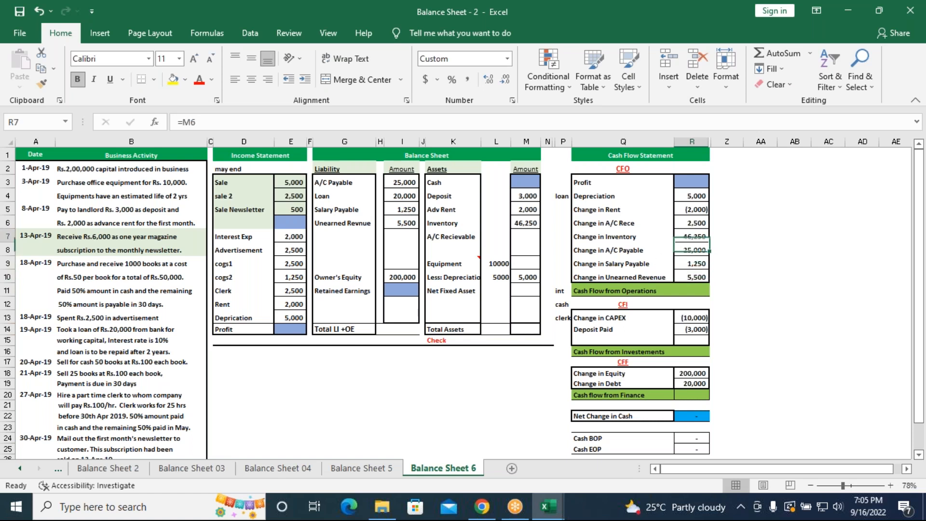
{"action": "left_click", "coordinate": [182, 122]}
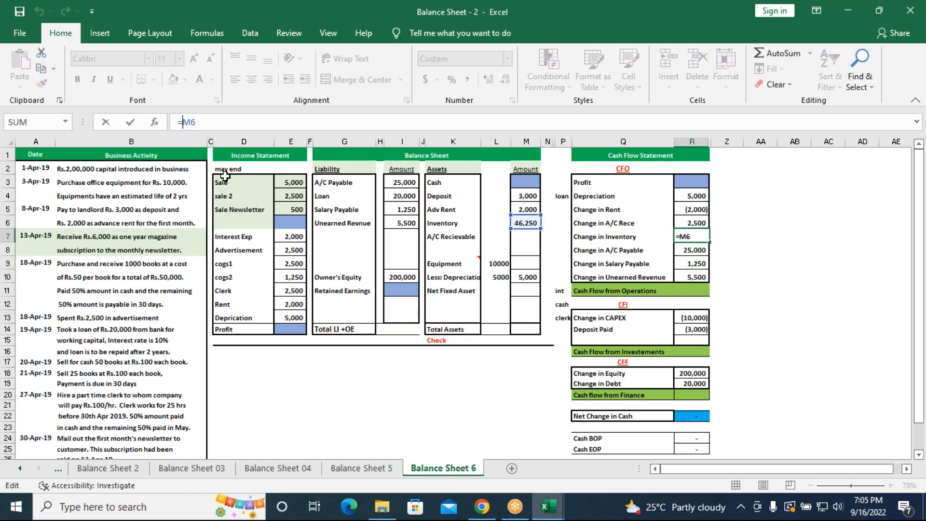
{"action": "type", "text": "-"}
{"action": "key", "text": "Return"}
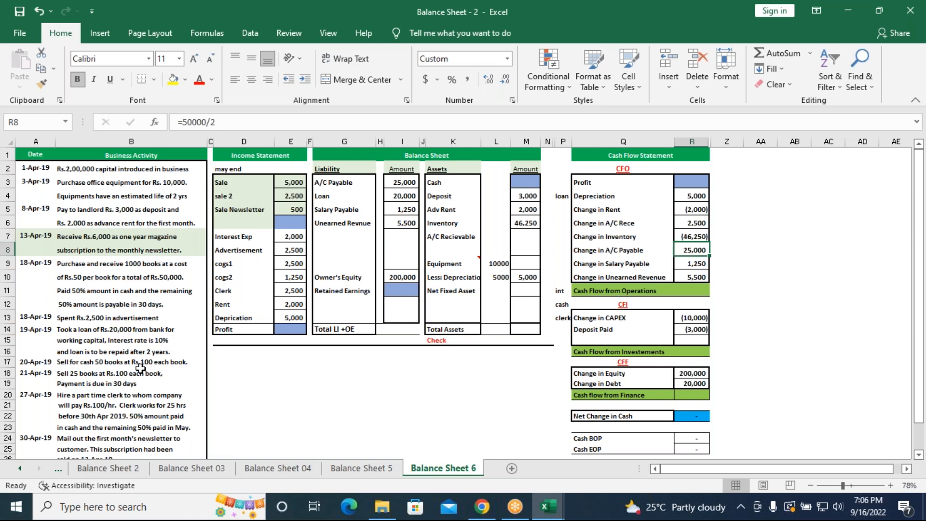
Total the three sales lines of the income statement in E6 with the formula =SUM(E3:E5)
{"action": "scroll", "coordinate": [140, 368], "scroll_direction": "down", "scroll_amount": 1}
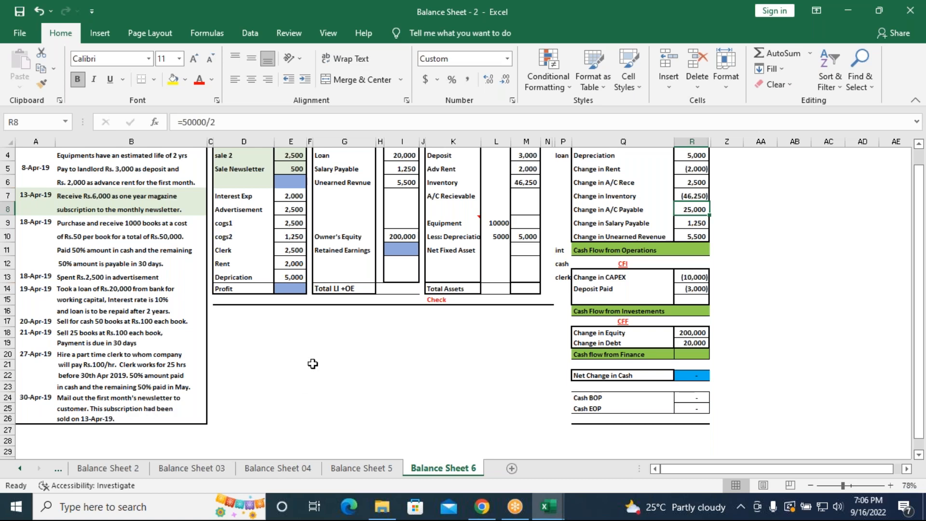
{"action": "scroll", "coordinate": [310, 362], "scroll_direction": "up", "scroll_amount": 1}
{"action": "left_click", "coordinate": [291, 222]}
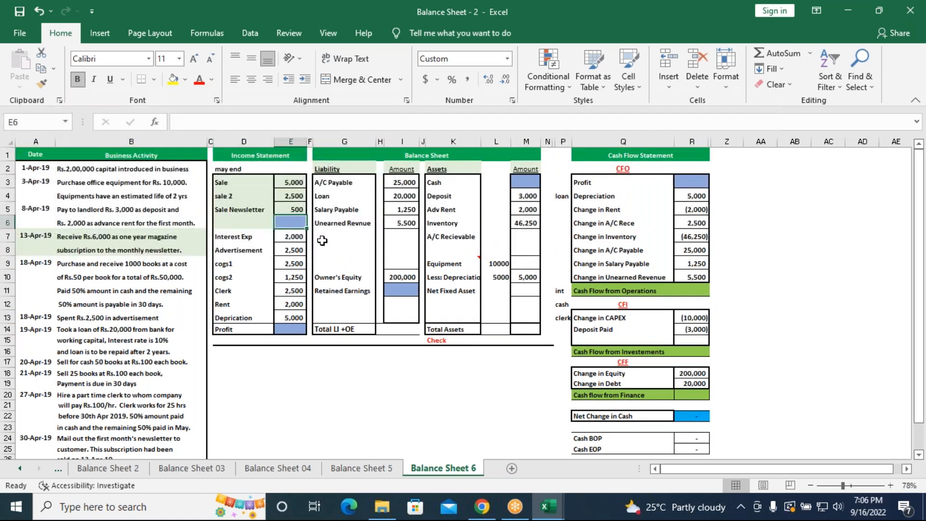
{"action": "type", "text": "=sum"}
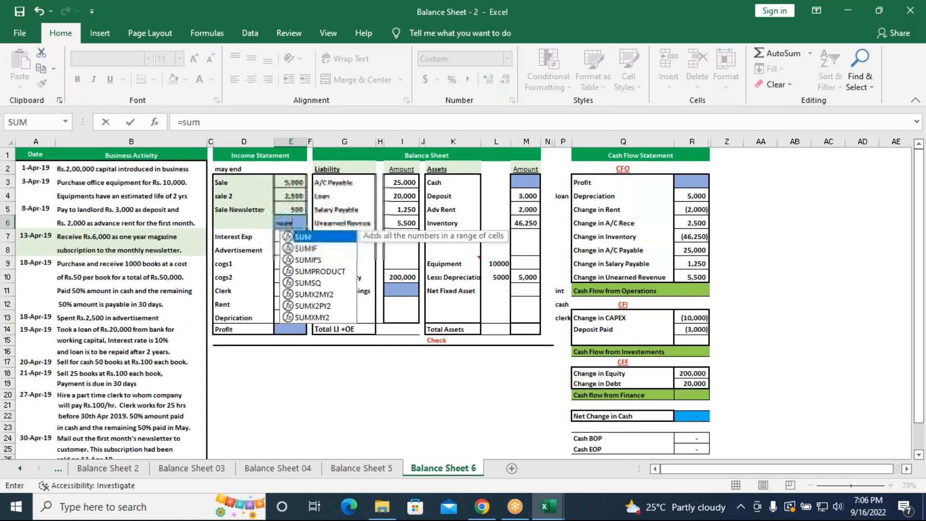
{"action": "key", "text": "Tab"}
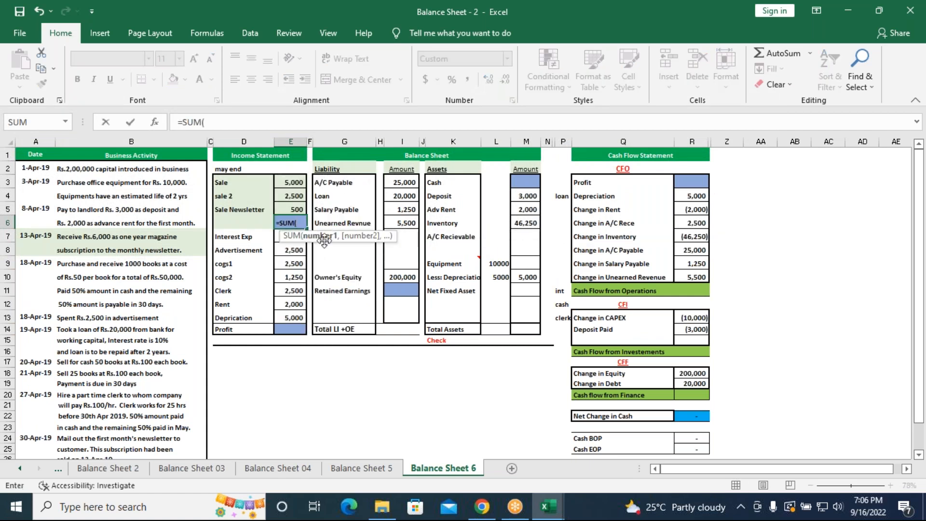
{"action": "left_click", "coordinate": [292, 184]}
{"action": "left_click_drag", "start_coordinate": [292, 184], "coordinate": [292, 210]}
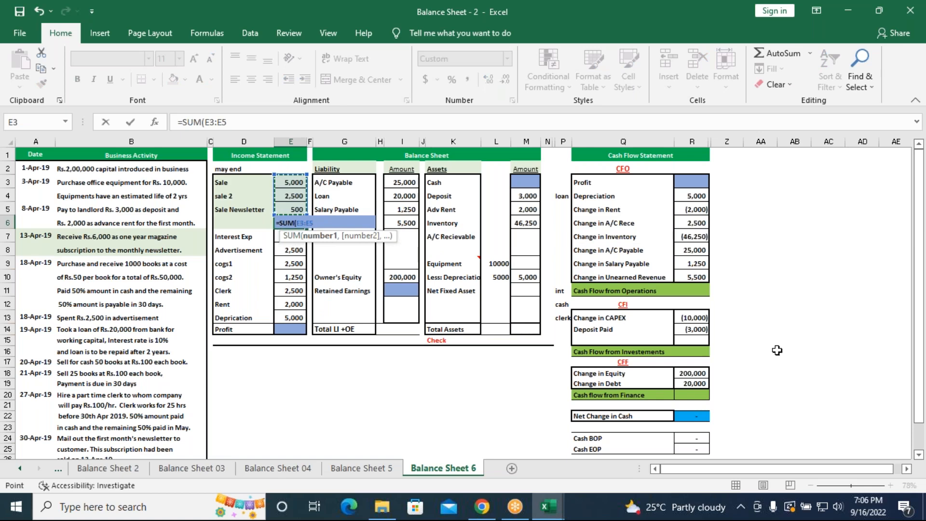
{"action": "key", "text": "Return"}
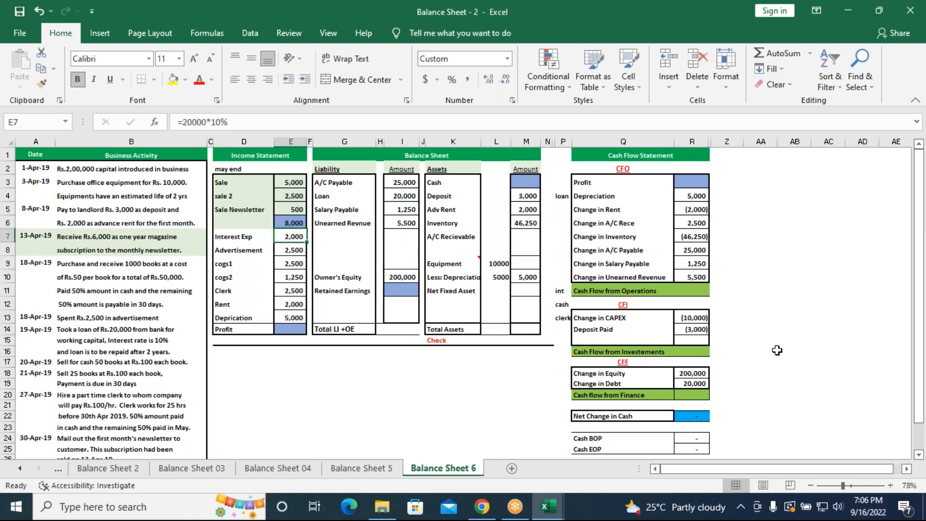
Calculate Profit in the income statement, cell E14, with the formula =E6-SUM(E7:E13)
{"action": "left_click", "coordinate": [285, 331]}
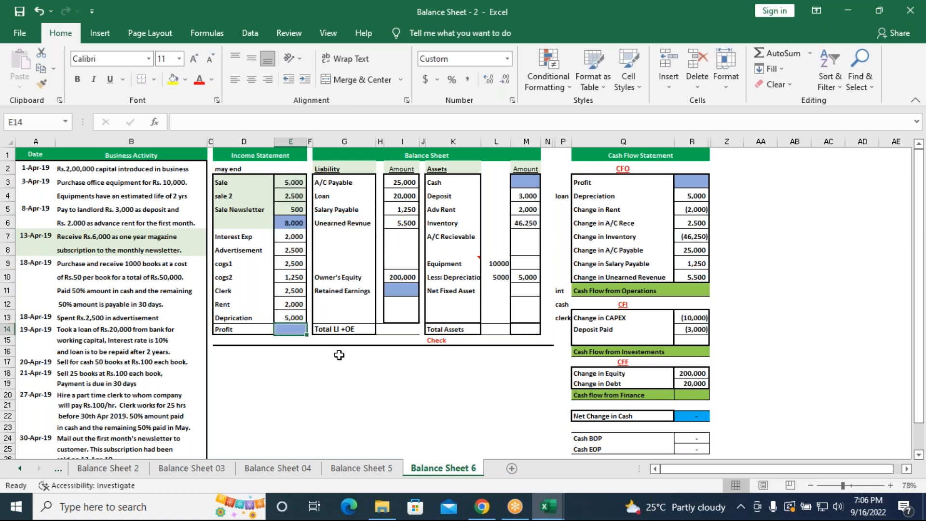
{"action": "type", "text": "="}
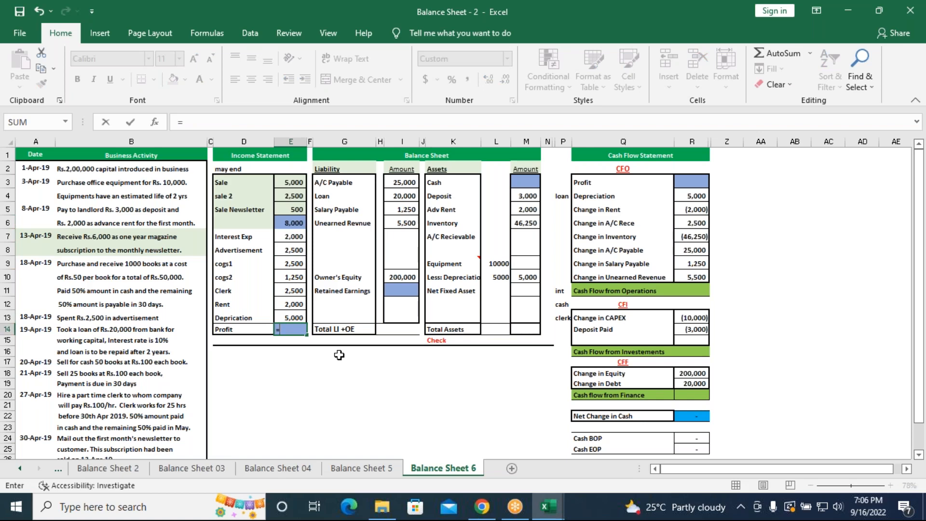
{"action": "left_click", "coordinate": [294, 225]}
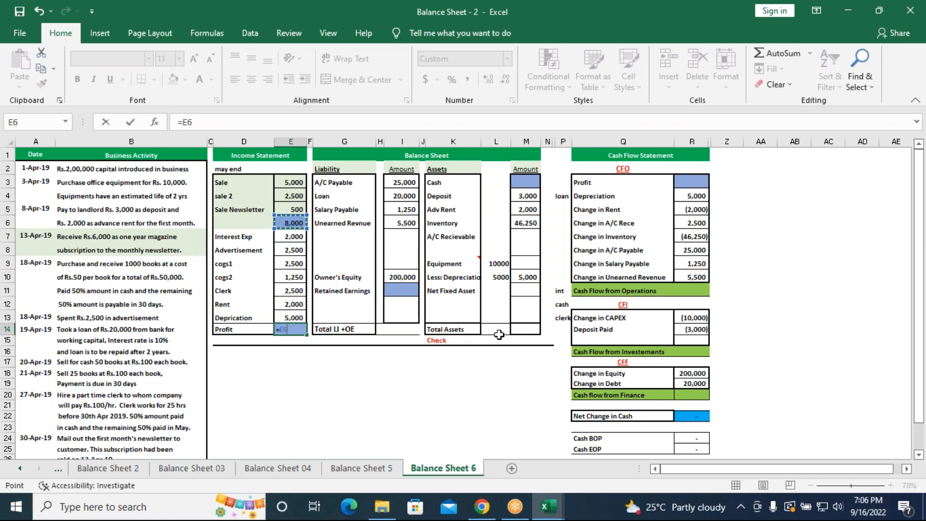
{"action": "type", "text": "-SUM("}
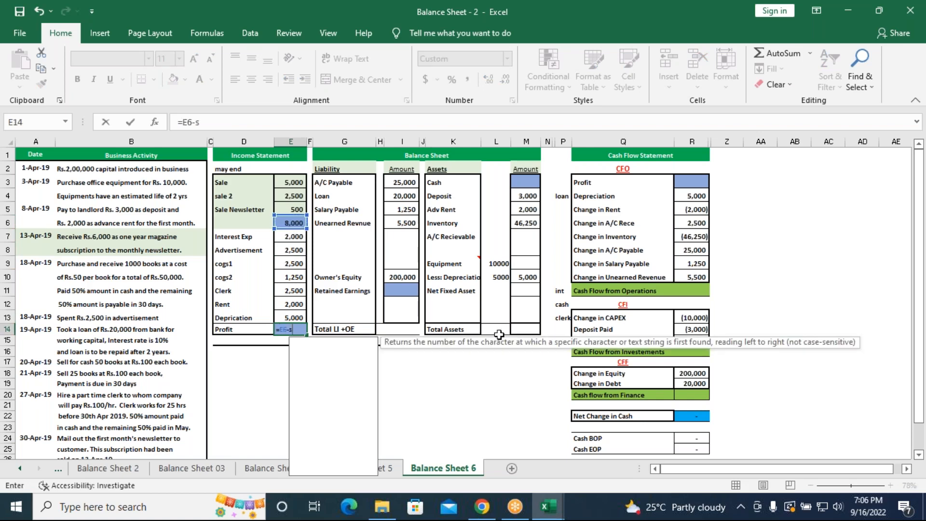
{"action": "left_click_drag", "start_coordinate": [289, 236], "coordinate": [289, 318]}
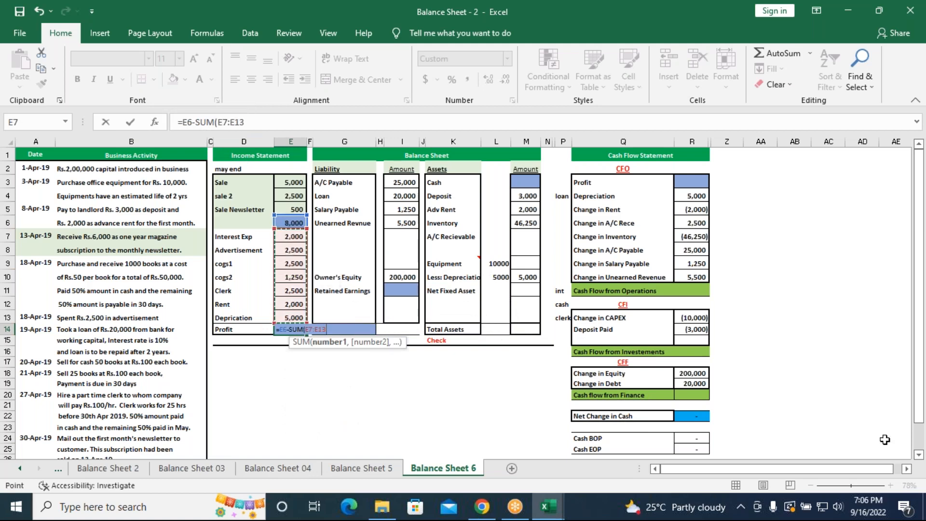
{"action": "type", "text": ")"}
{"action": "key", "text": "Return"}
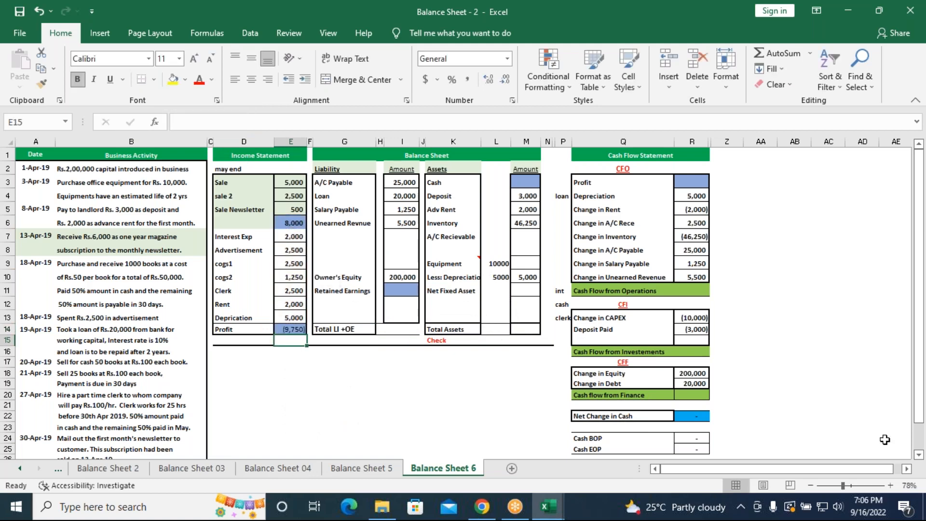
Link Retained Earnings in the balance sheet (I11) to the income statement profit in E14
{"action": "left_click", "coordinate": [406, 289]}
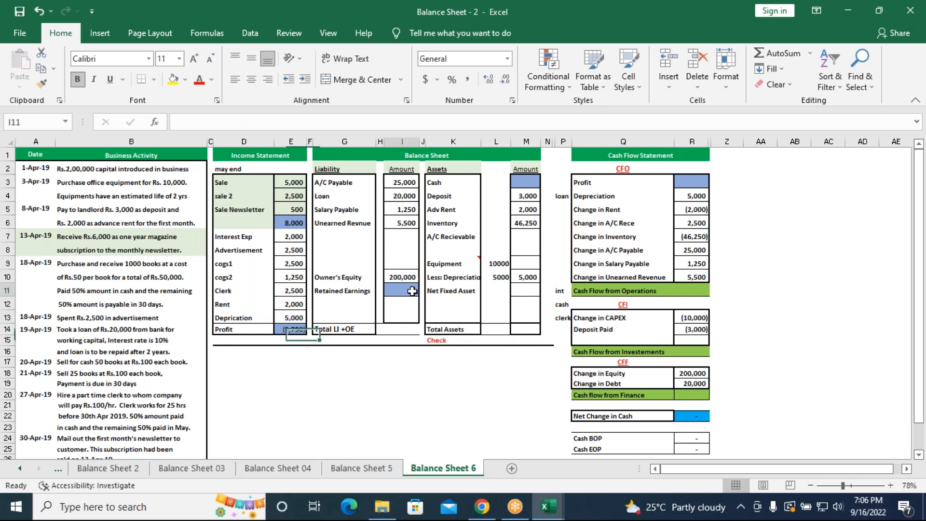
{"action": "type", "text": "="}
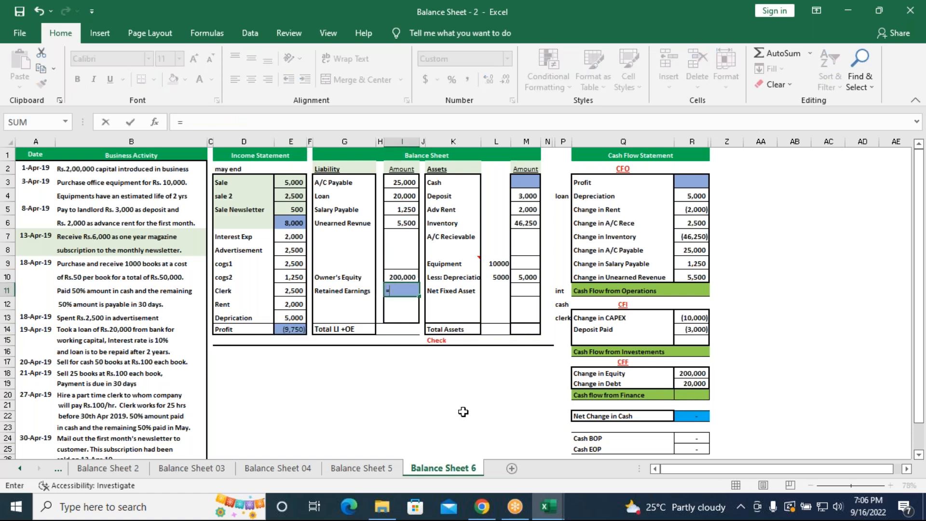
{"action": "left_click", "coordinate": [287, 332]}
{"action": "key", "text": "Return"}
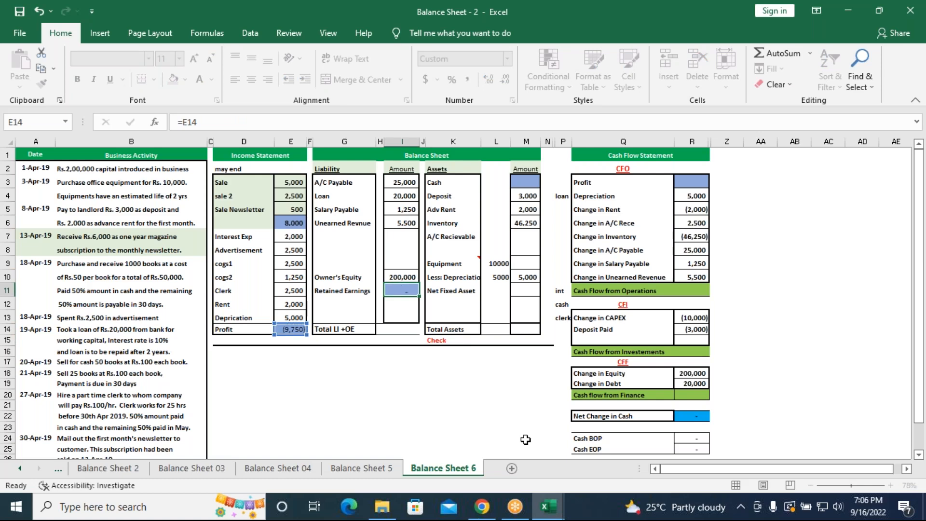
Calculate Total LI +OE in I14 by summing the liabilities and equity range I3:I13
{"action": "left_click", "coordinate": [393, 330]}
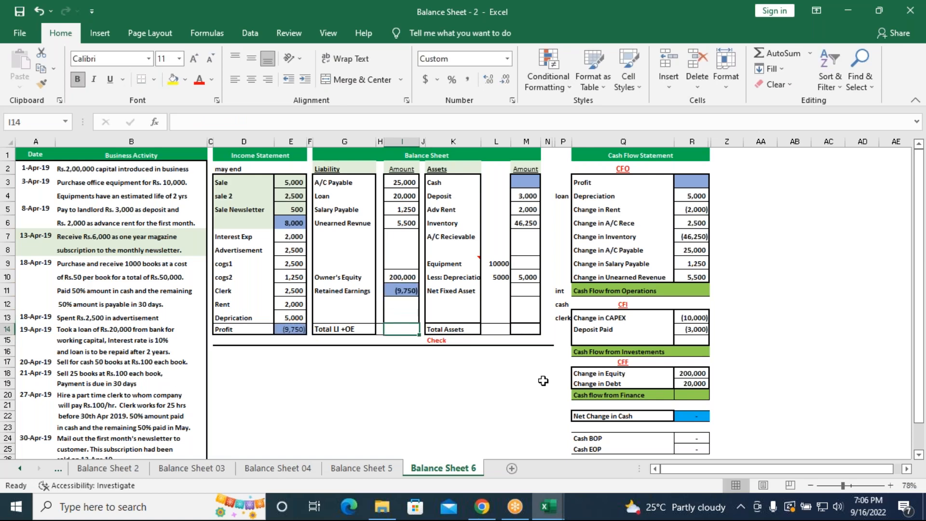
{"action": "type", "text": "=SUM("}
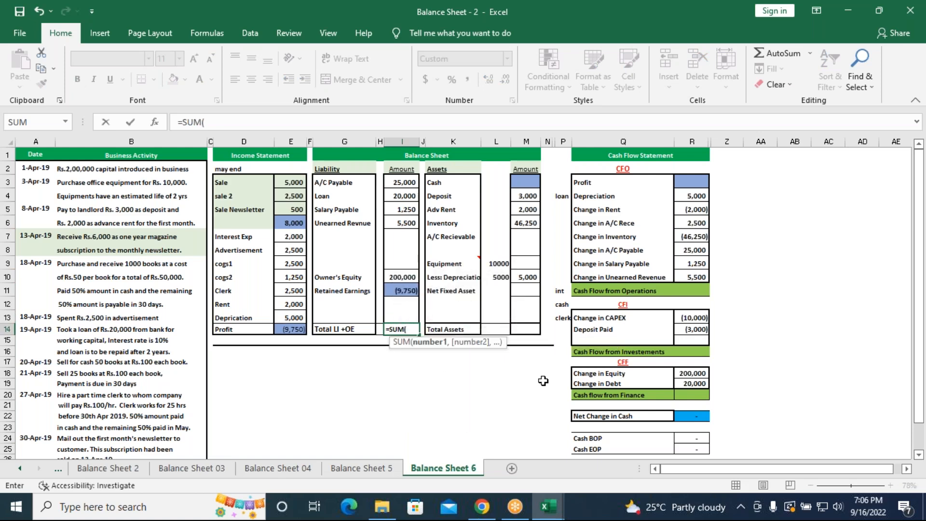
{"action": "left_click_drag", "start_coordinate": [405, 183], "coordinate": [409, 318]}
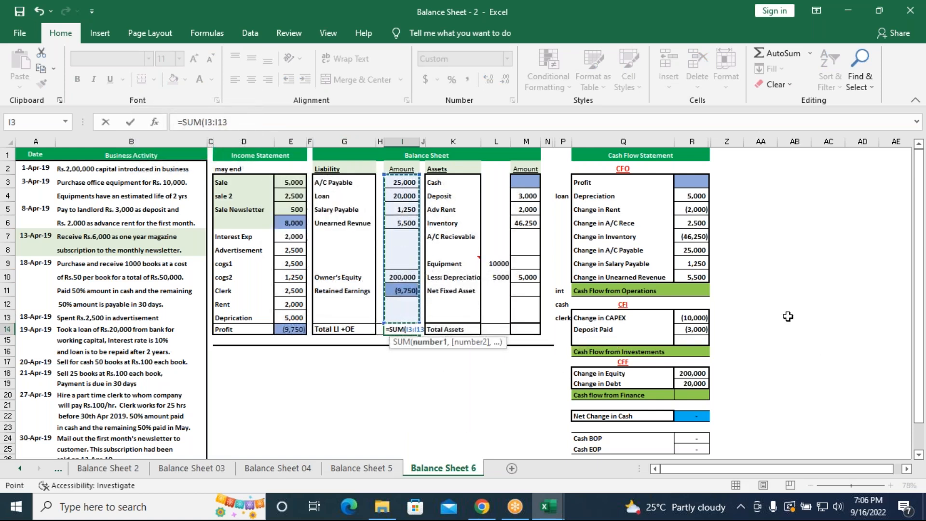
{"action": "key", "text": "Return"}
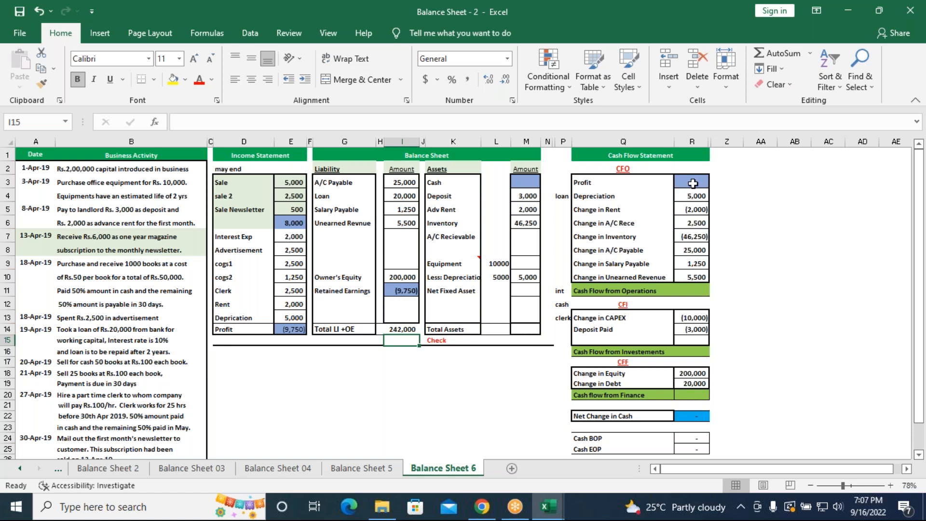
Link Profit in the cash flow statement (R3) to the income statement profit with =E14
{"action": "left_click", "coordinate": [692, 183]}
{"action": "left_click", "coordinate": [291, 330]}
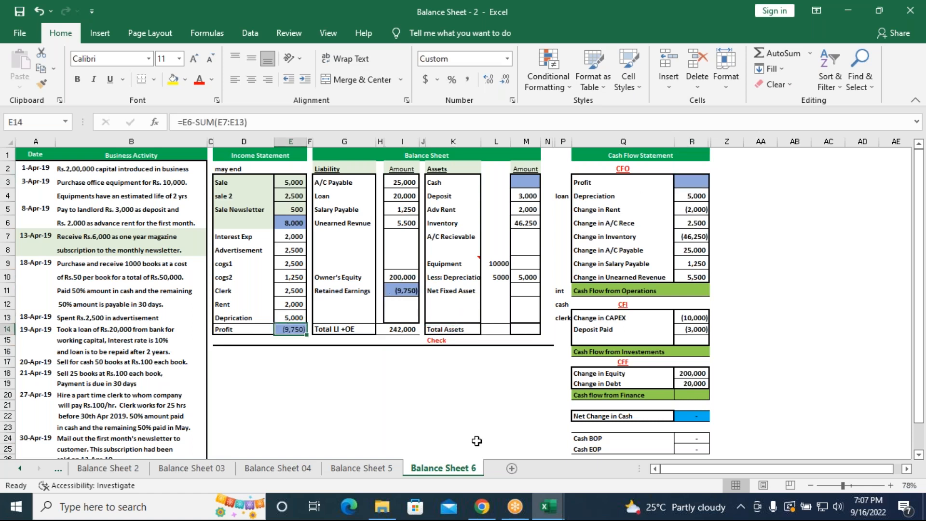
{"action": "left_click", "coordinate": [693, 181]}
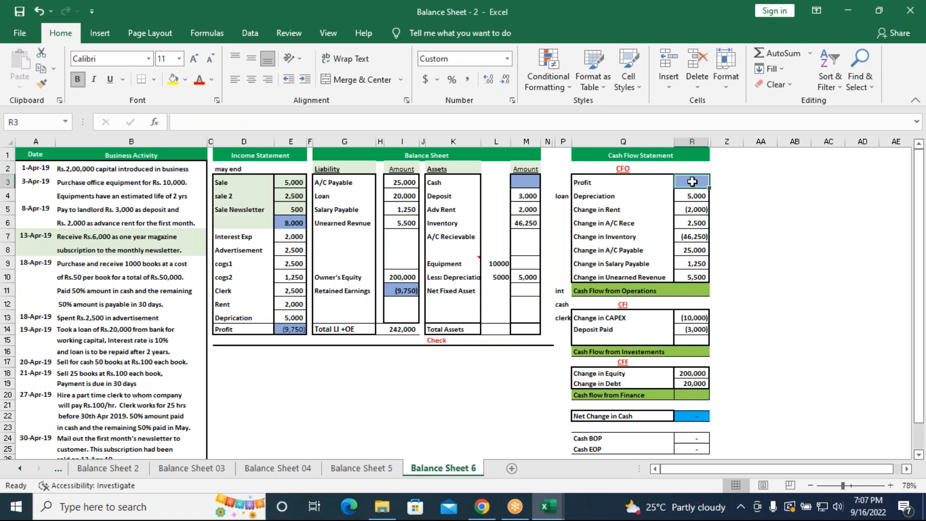
{"action": "type", "text": "="}
{"action": "left_click", "coordinate": [288, 331]}
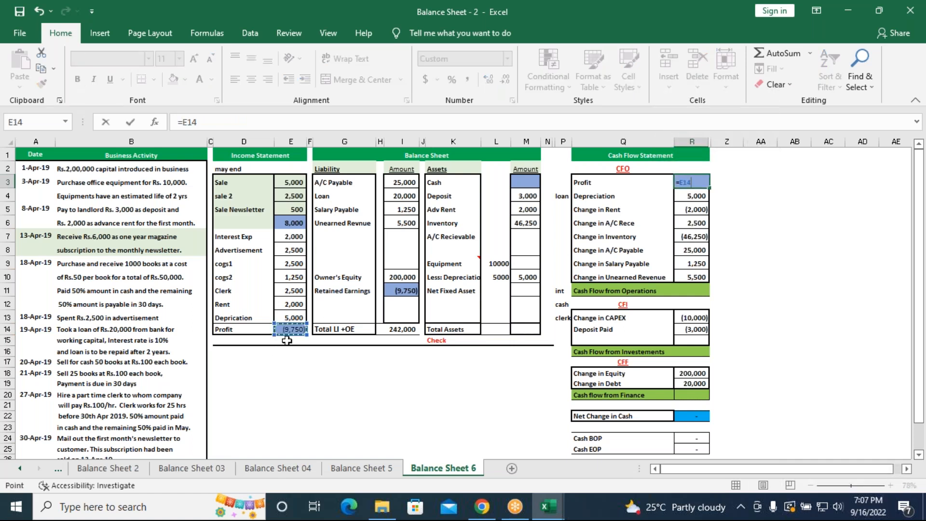
{"action": "key", "text": "Return"}
Sum the items above each subtotal to fill Cash Flow from Operations (R11) and Cash Flow from Investements (R16)
{"action": "left_click", "coordinate": [693, 291]}
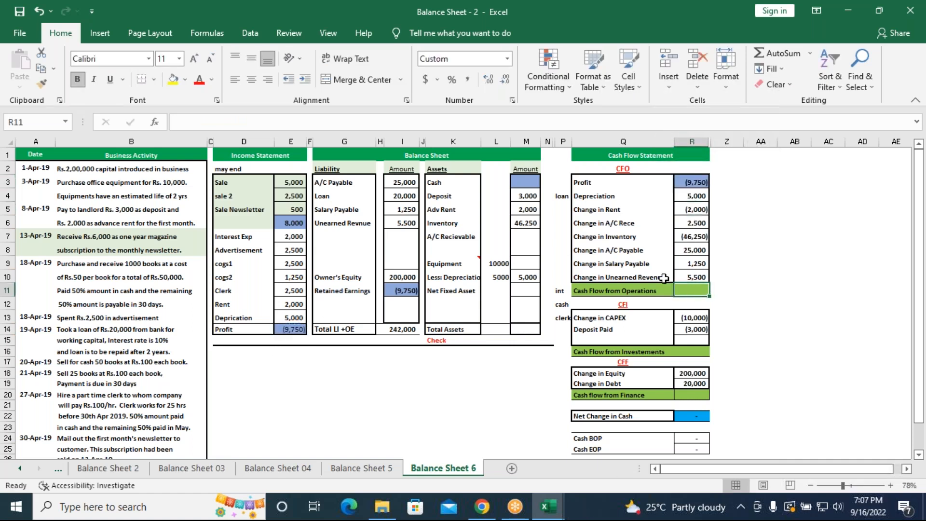
{"action": "key", "text": "alt+equal"}
{"action": "key", "text": "Return"}
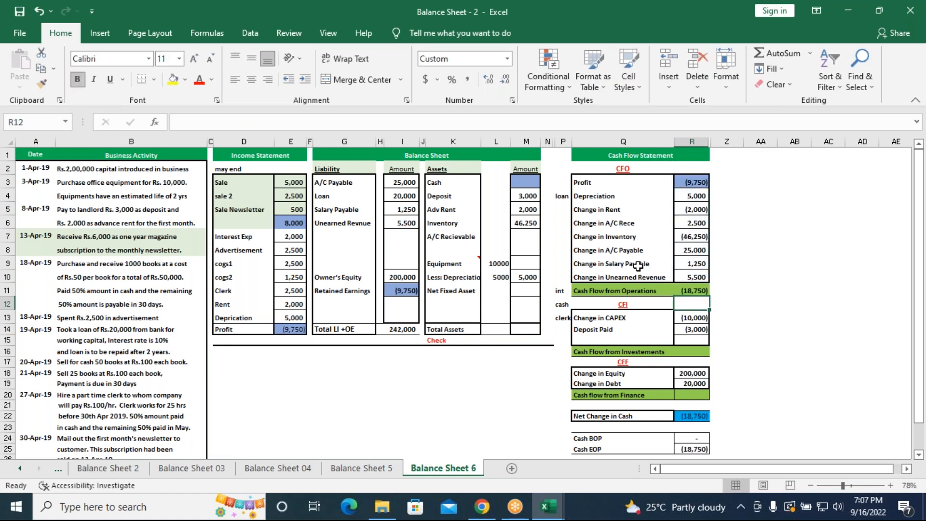
{"action": "left_click", "coordinate": [695, 351]}
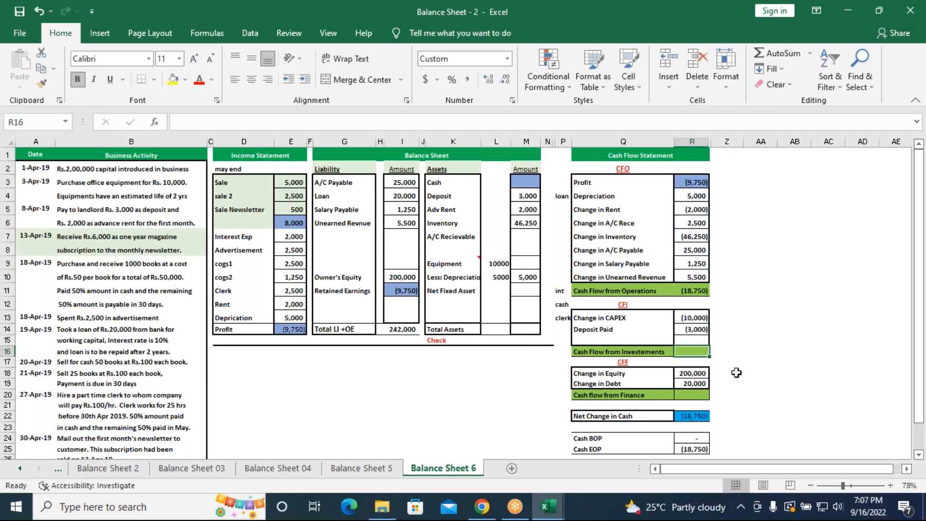
{"action": "key", "text": "alt+equal"}
{"action": "key", "text": "Return"}
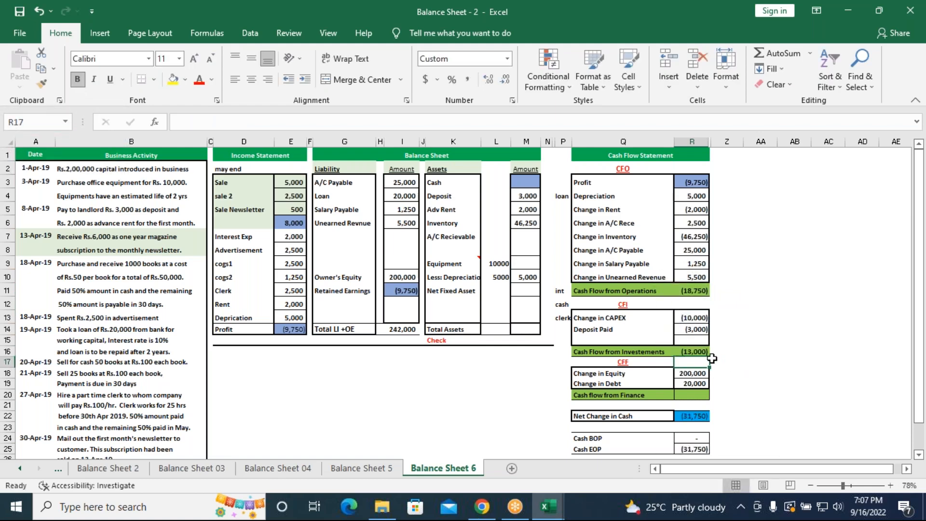
Link Cash in the balance sheet (M3) to Cash EOP with =R25 and widen column M slightly
{"action": "scroll", "coordinate": [660, 346], "scroll_direction": "down", "scroll_amount": 1}
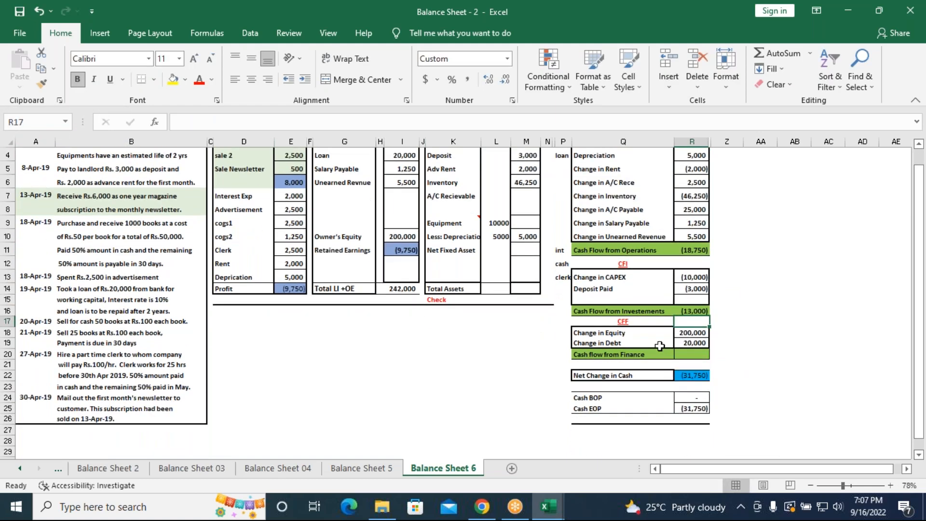
{"action": "scroll", "coordinate": [659, 346], "scroll_direction": "up", "scroll_amount": 1}
{"action": "left_click", "coordinate": [525, 182]}
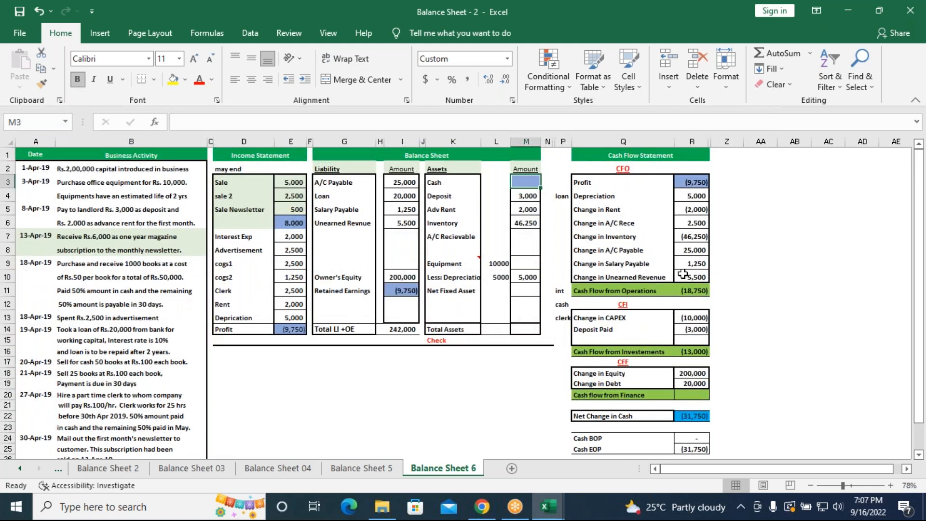
{"action": "type", "text": "="}
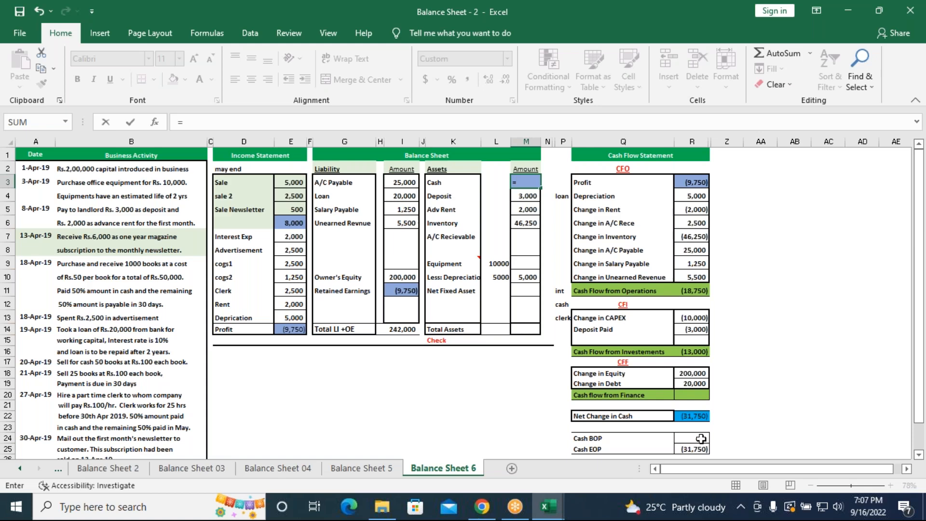
{"action": "left_click", "coordinate": [693, 448]}
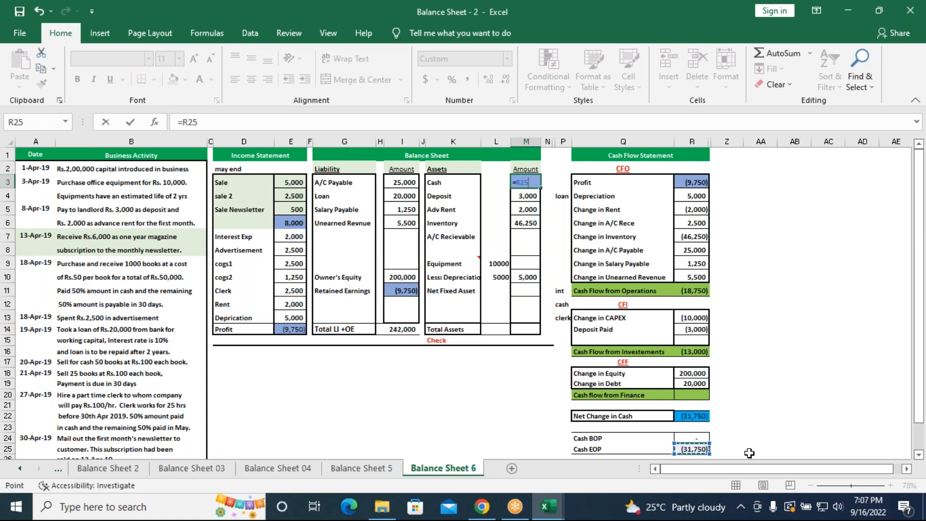
{"action": "key", "text": "Return"}
{"action": "left_click_drag", "start_coordinate": [540, 141], "coordinate": [553, 141]}
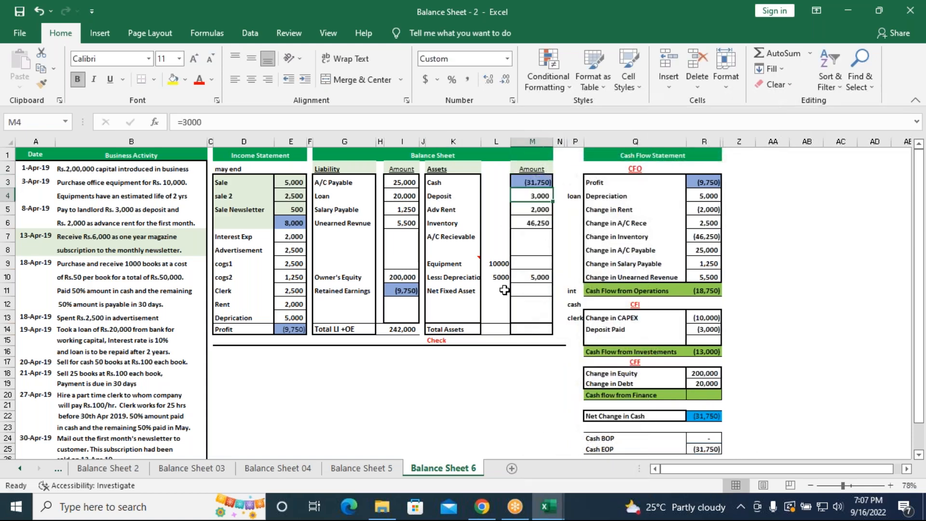
Calculate Total Assets in M14 by summing the asset amounts M3:M13
{"action": "left_click", "coordinate": [527, 326]}
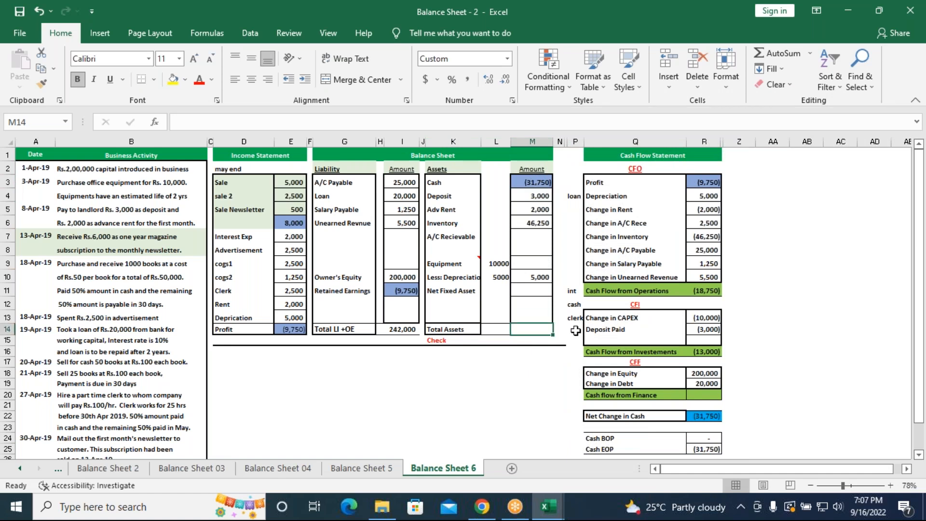
{"action": "key", "text": "alt+equal"}
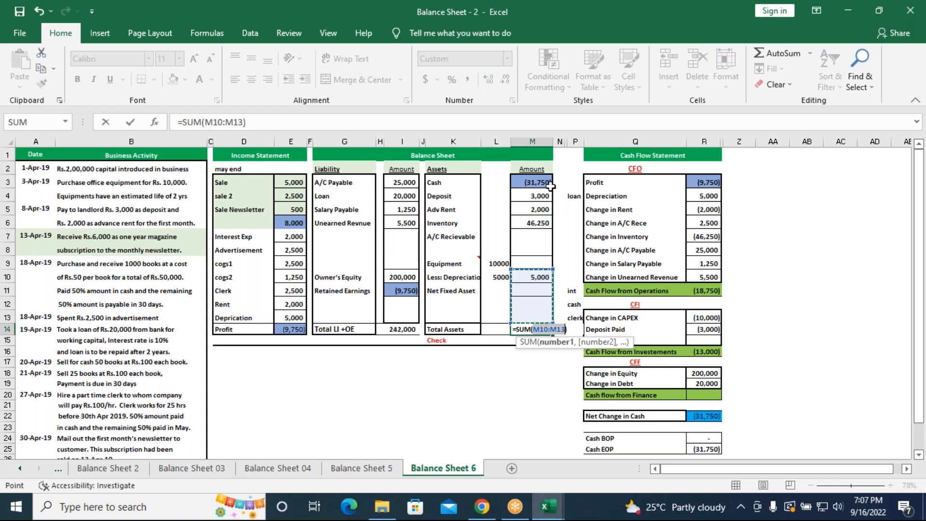
{"action": "left_click_drag", "start_coordinate": [546, 183], "coordinate": [533, 319]}
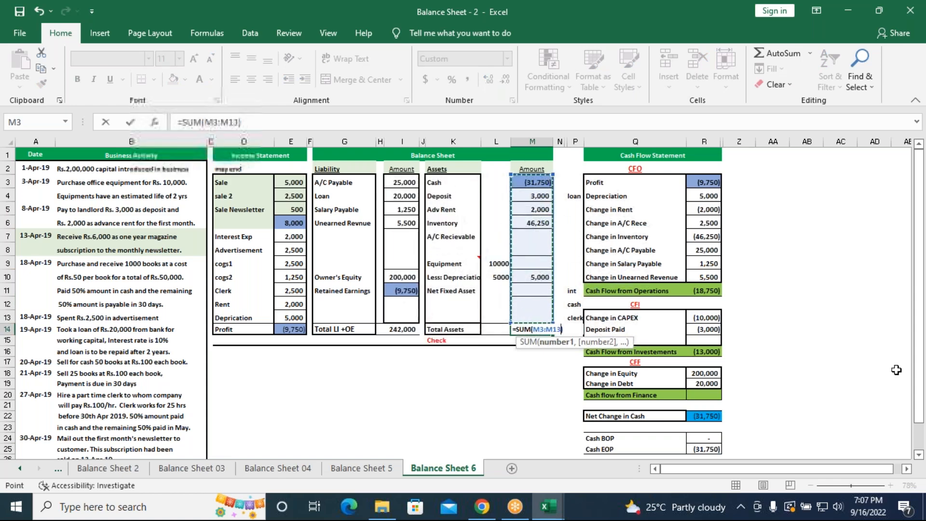
{"action": "type", "text": "_"}
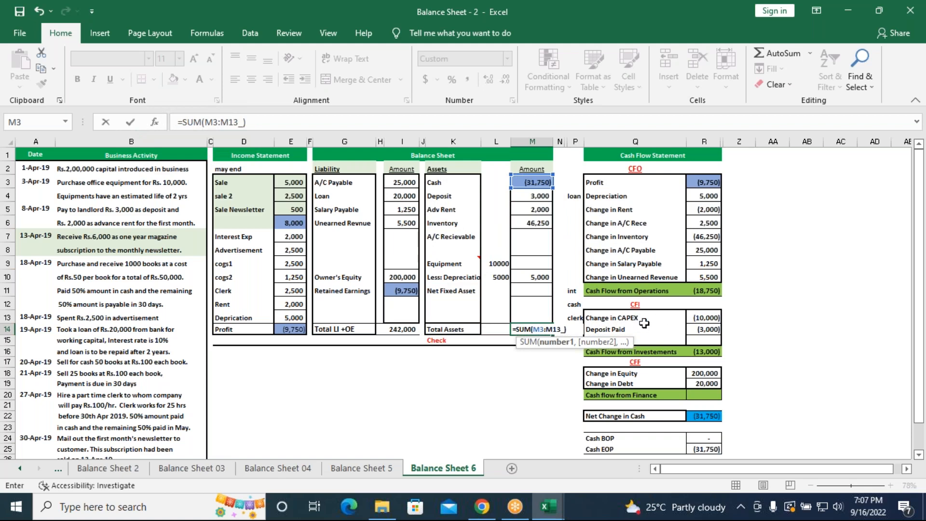
{"action": "key", "text": "BackSpace"}
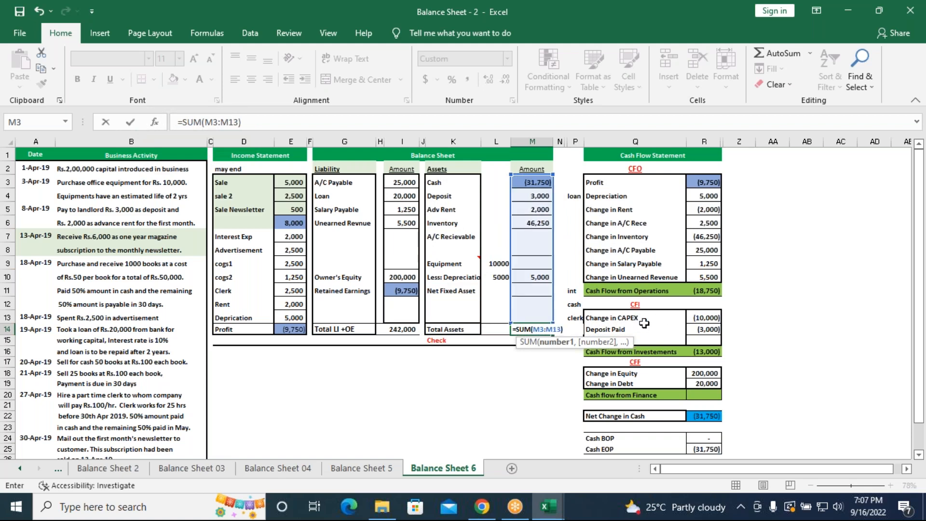
{"action": "key", "text": "Return"}
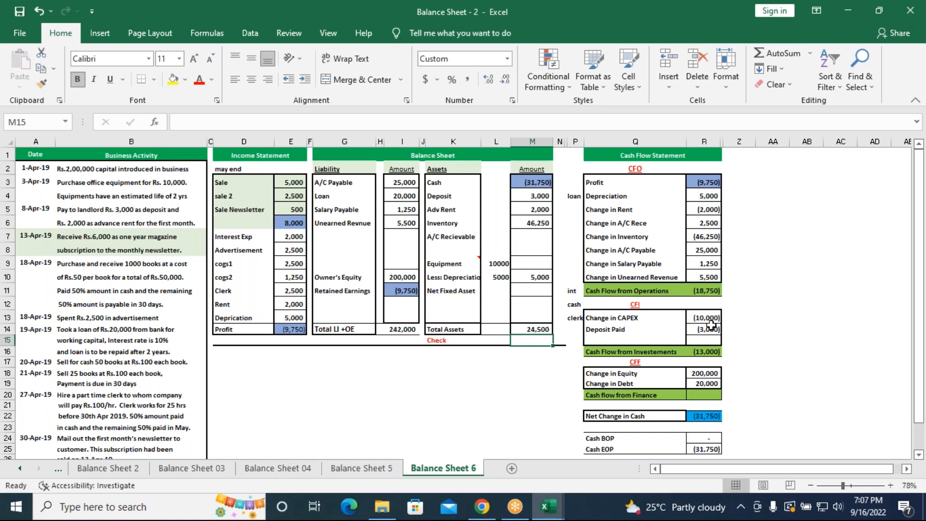
Try to total Change in Equity and Change in Debt in the Cash flow from Finance cell (R20), starting the formula with =sum
{"action": "scroll", "coordinate": [712, 325], "scroll_direction": "down", "scroll_amount": 1}
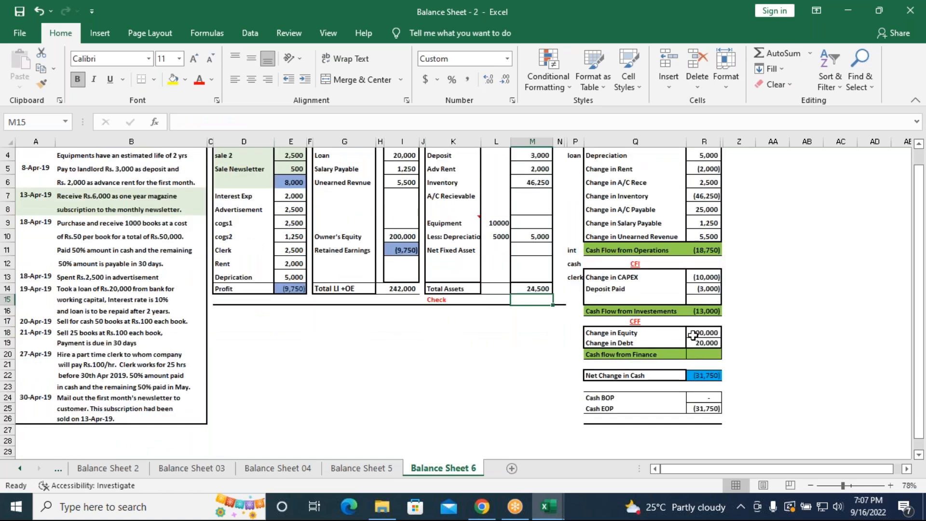
{"action": "left_click", "coordinate": [695, 335]}
{"action": "left_click", "coordinate": [707, 344]}
{"action": "left_click", "coordinate": [705, 355]}
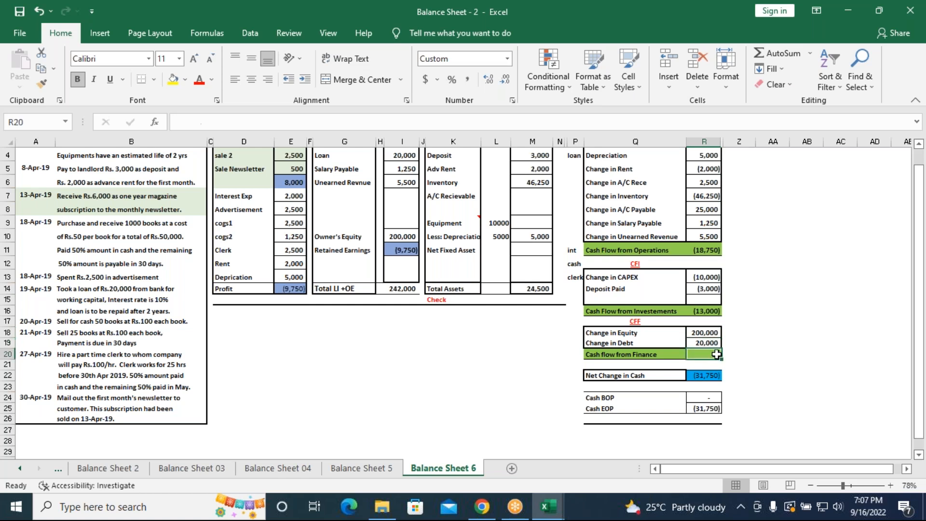
{"action": "type", "text": "="}
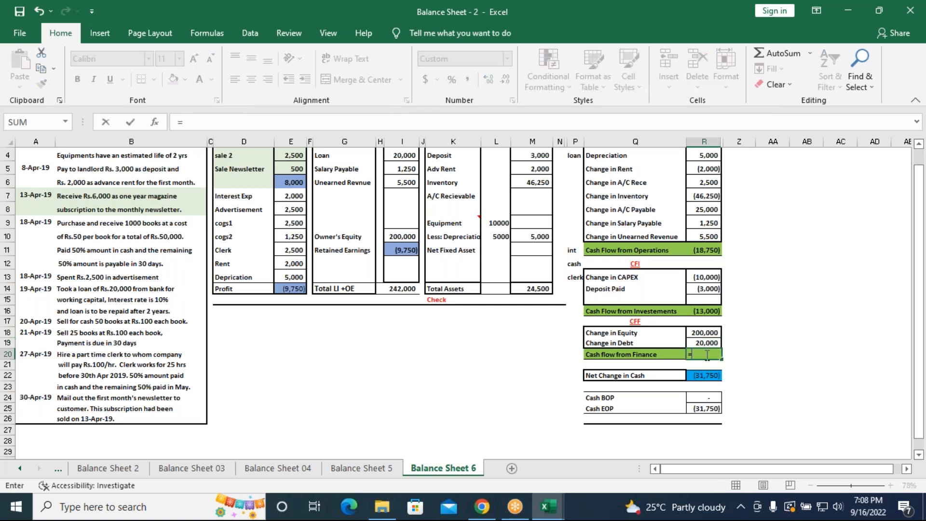
{"action": "key", "text": "BackSpace"}
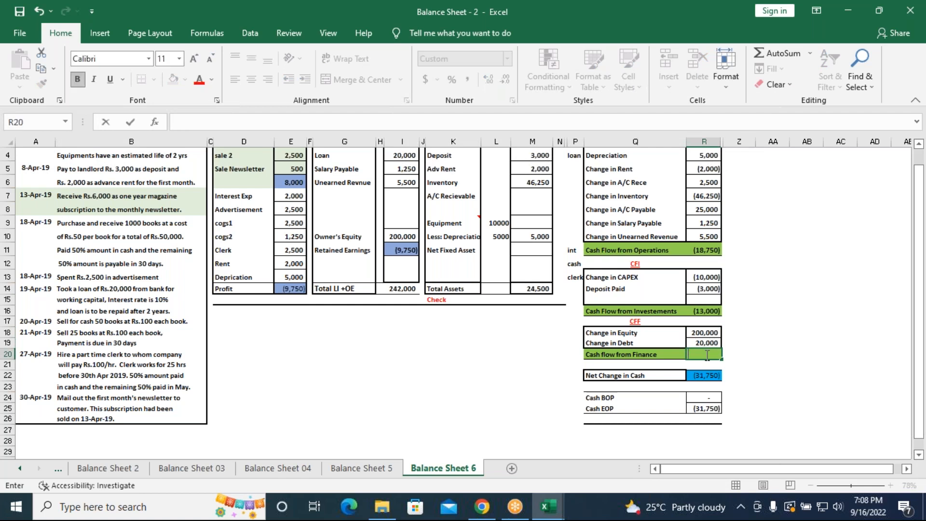
{"action": "key", "text": "Escape"}
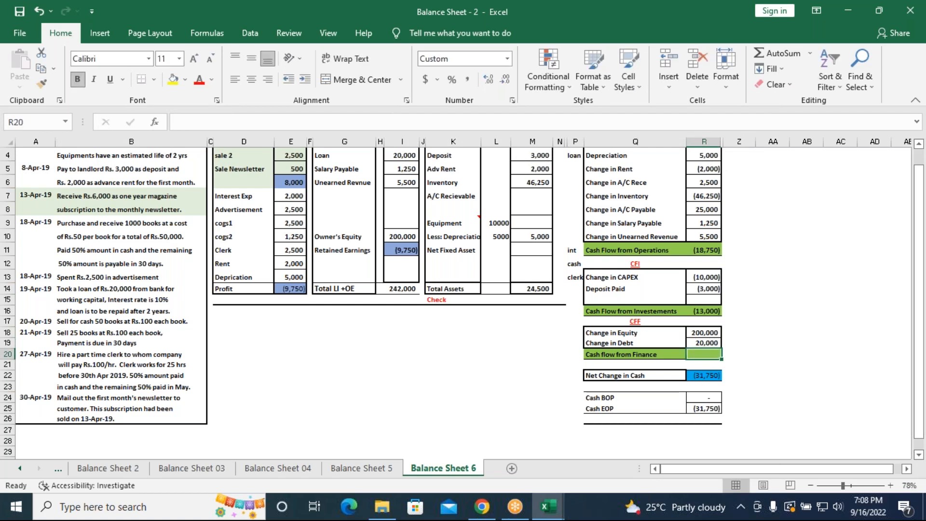
{"action": "type", "text": "=sum"}
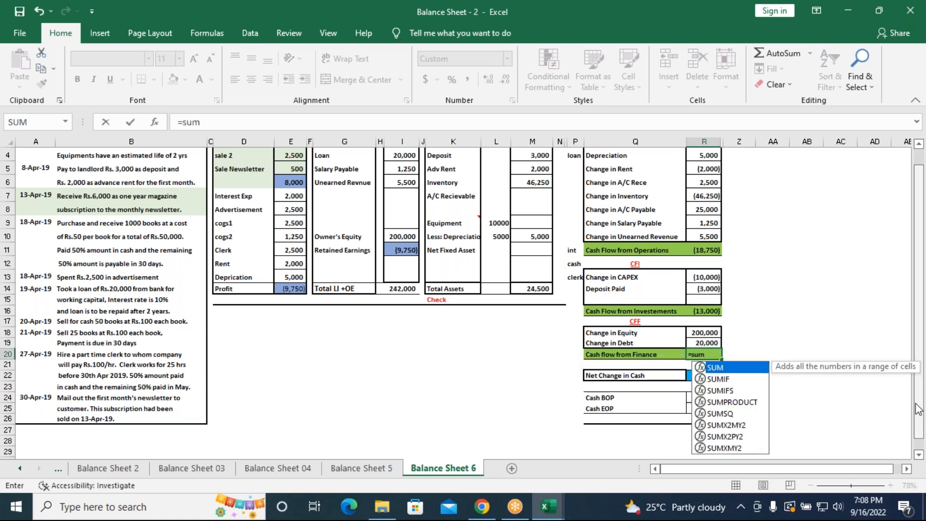
{"action": "left_click_drag", "start_coordinate": [712, 332], "coordinate": [708, 343]}
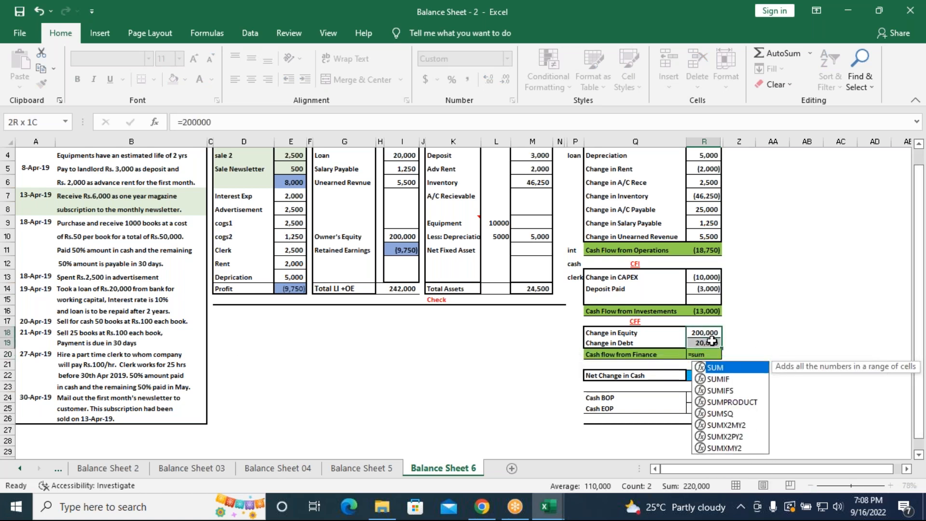
{"action": "type", "text": ")"}
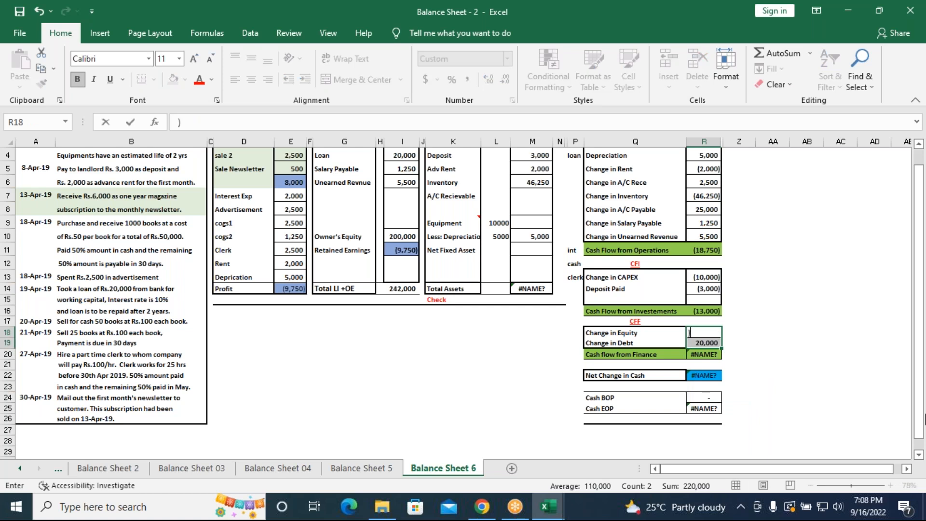
{"action": "key", "text": "ctrl+z"}
{"action": "key", "text": "Escape"}
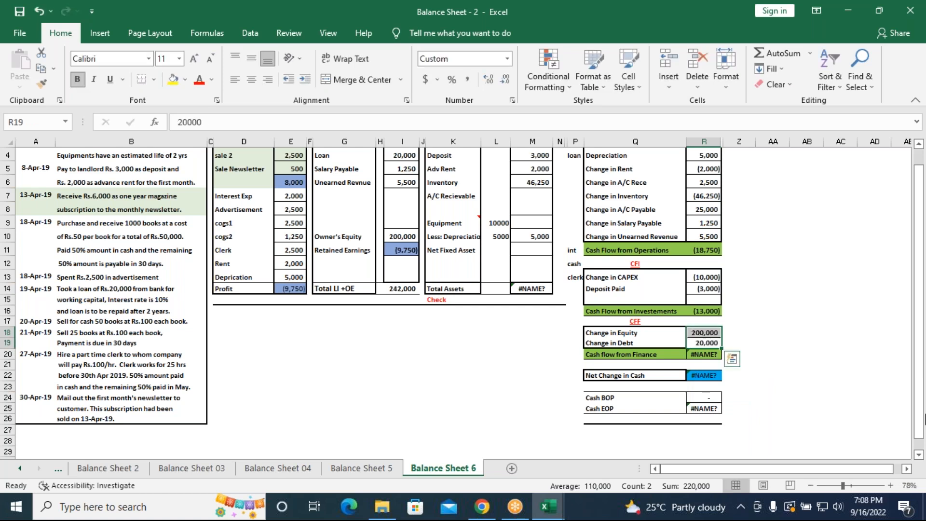
{"action": "left_click", "coordinate": [711, 354]}
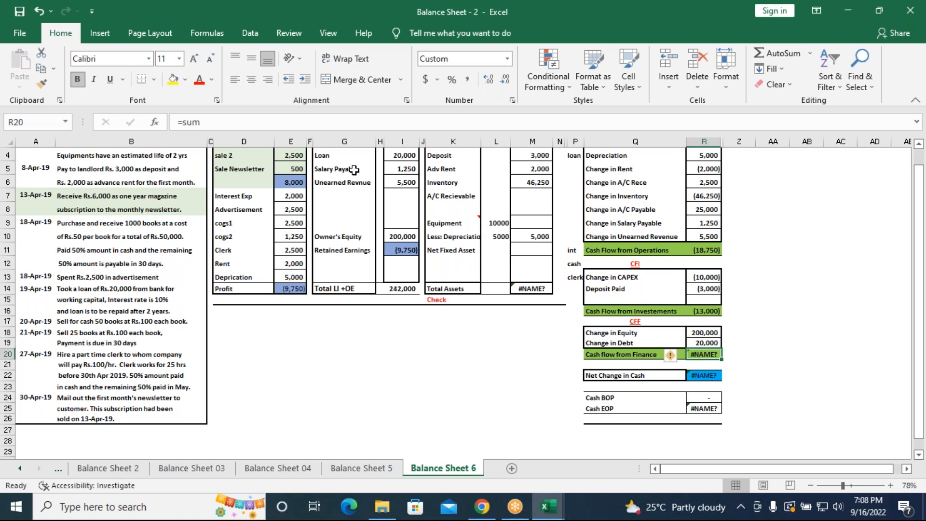
{"action": "left_click", "coordinate": [229, 121]}
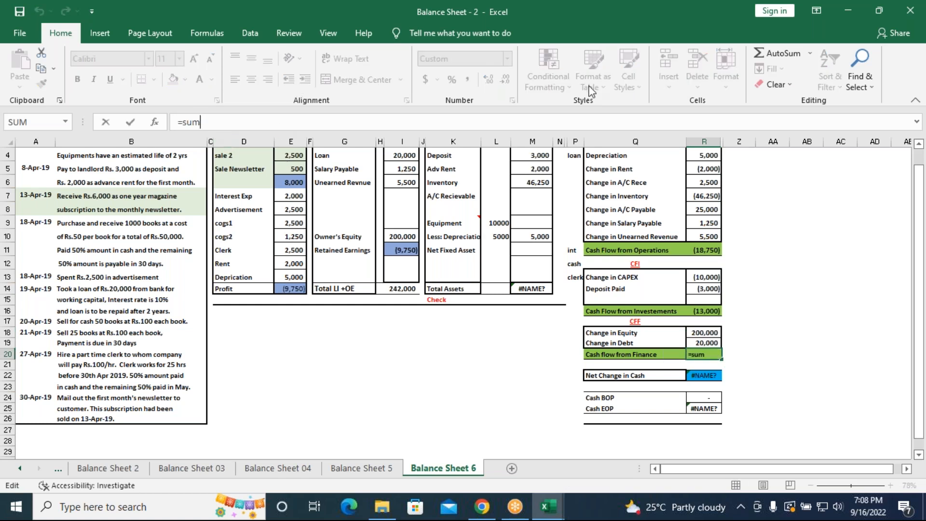
{"action": "left_click", "coordinate": [681, 21]}
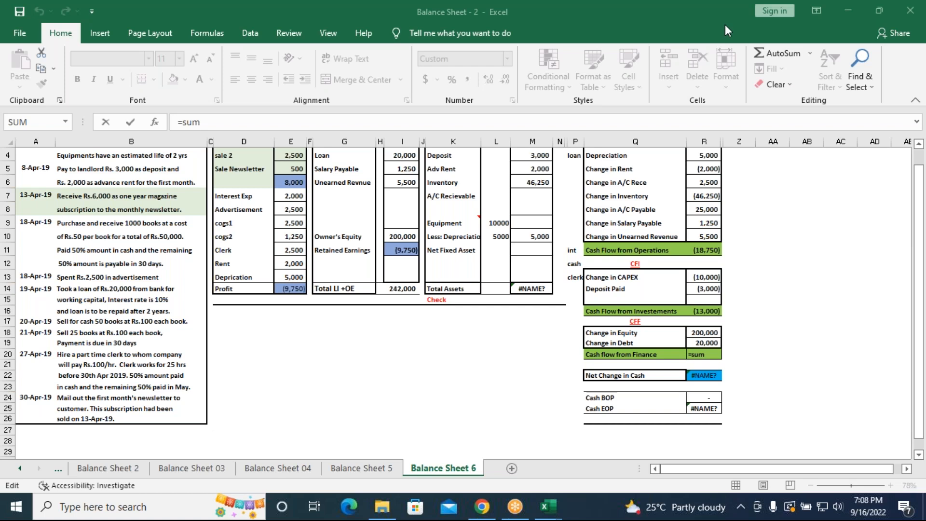
{"action": "left_click", "coordinate": [713, 357]}
{"action": "left_click", "coordinate": [713, 357]}
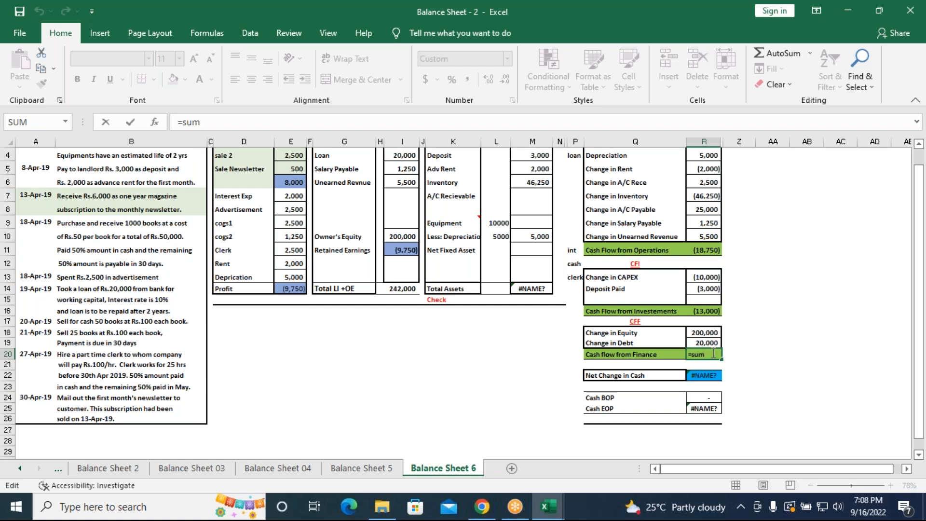
{"action": "key", "text": "Tab"}
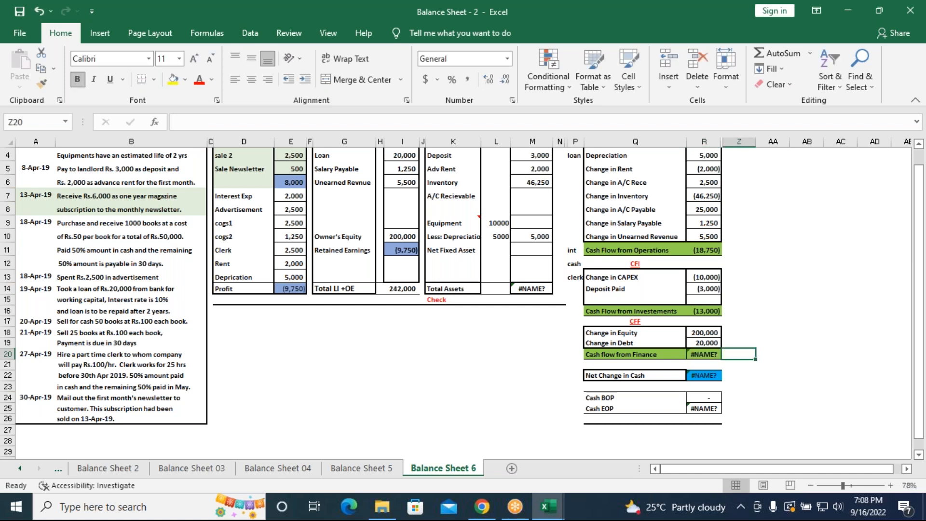
{"action": "key", "text": "Left"}
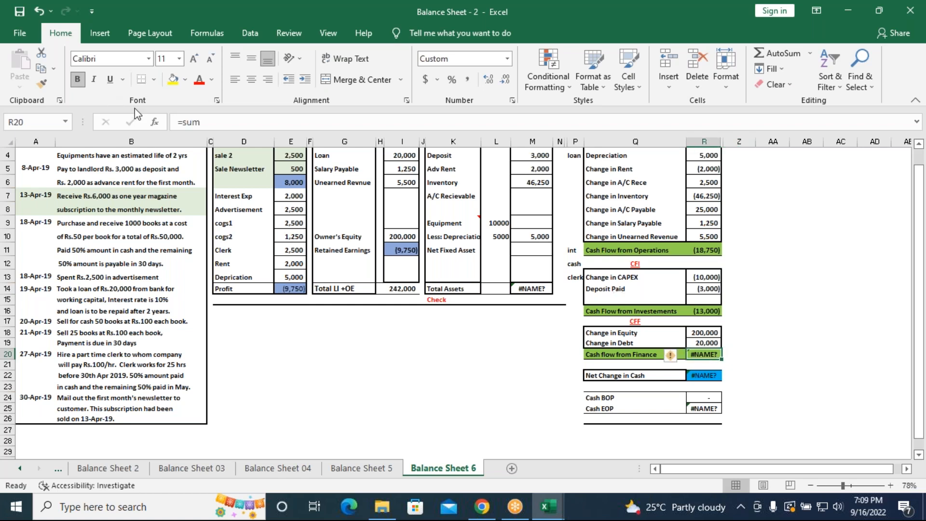
Complete the Cash flow from Finance formula in R20 as =sum(R18:R19)
{"action": "key", "text": "F2"}
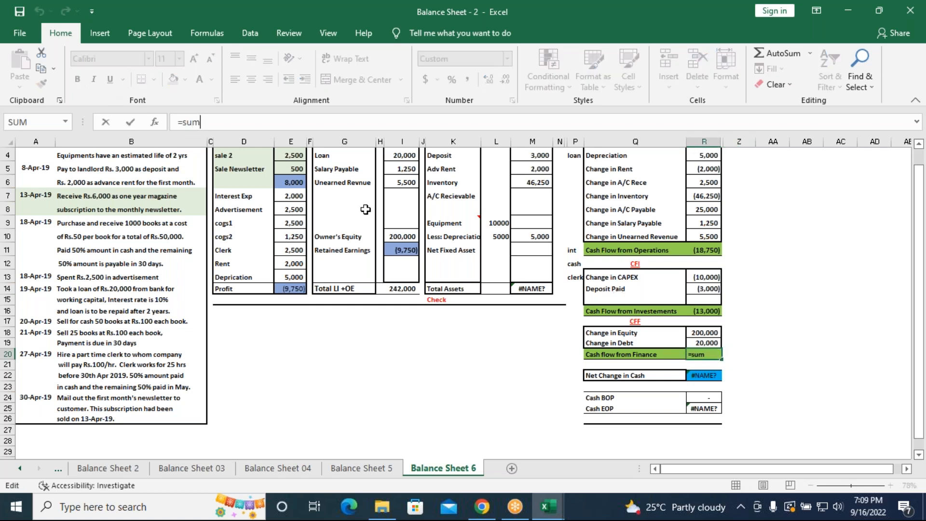
{"action": "type", "text": "("}
{"action": "left_click_drag", "start_coordinate": [701, 332], "coordinate": [703, 343]}
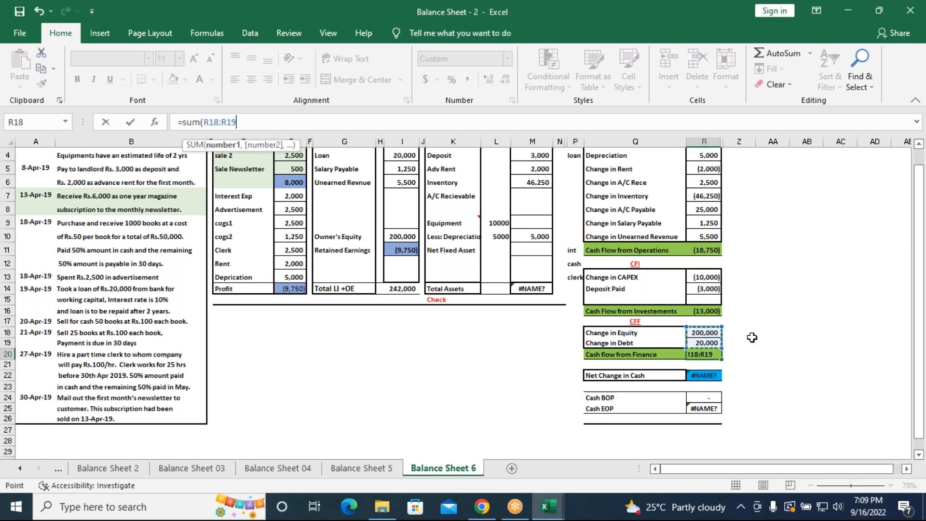
{"action": "type", "text": ")"}
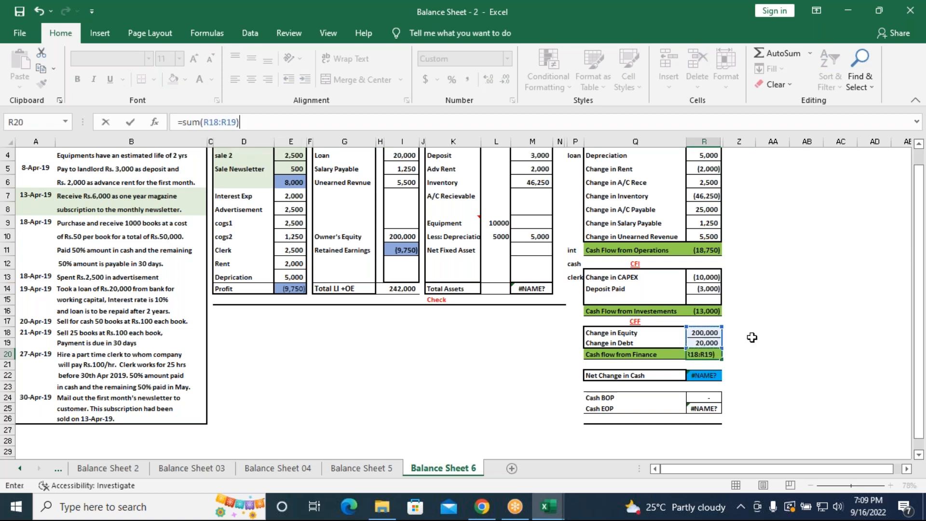
{"action": "key", "text": "Return"}
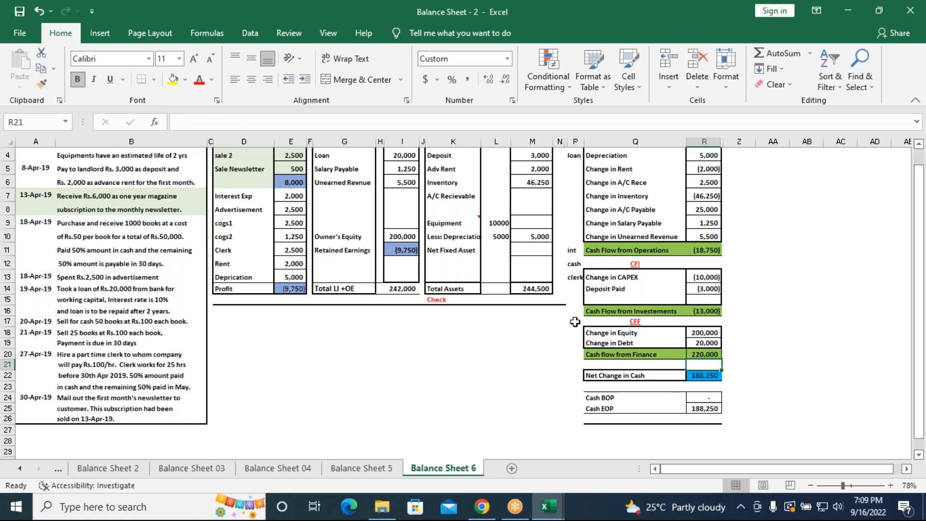
{"action": "scroll", "coordinate": [575, 322], "scroll_direction": "up", "scroll_amount": 1}
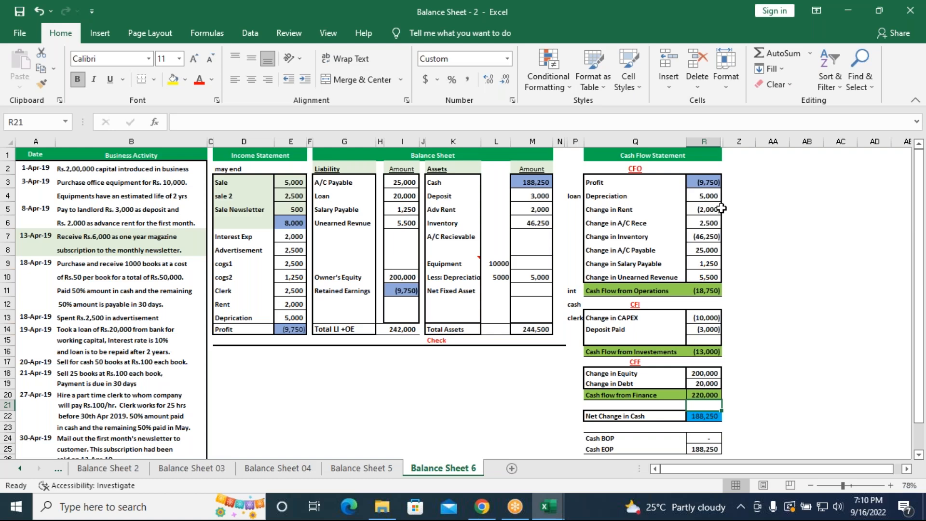
Negate the Change in A/C Rece formula in R6 so it reads =-E4
{"action": "left_click", "coordinate": [691, 15]}
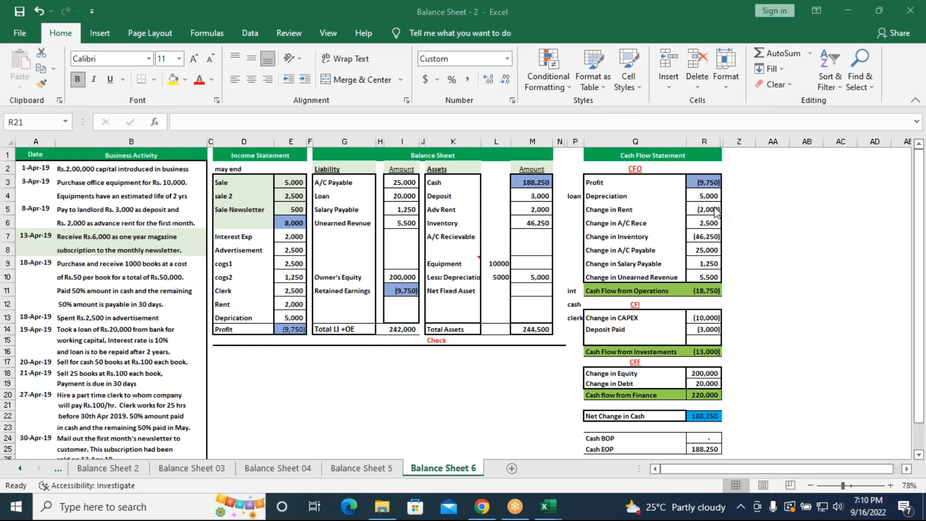
{"action": "left_click", "coordinate": [707, 224]}
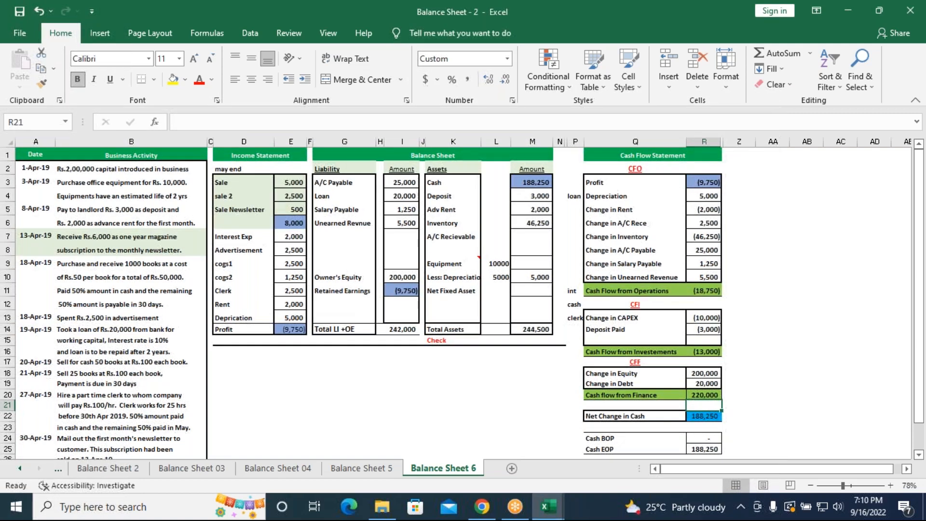
{"action": "left_click", "coordinate": [181, 125]}
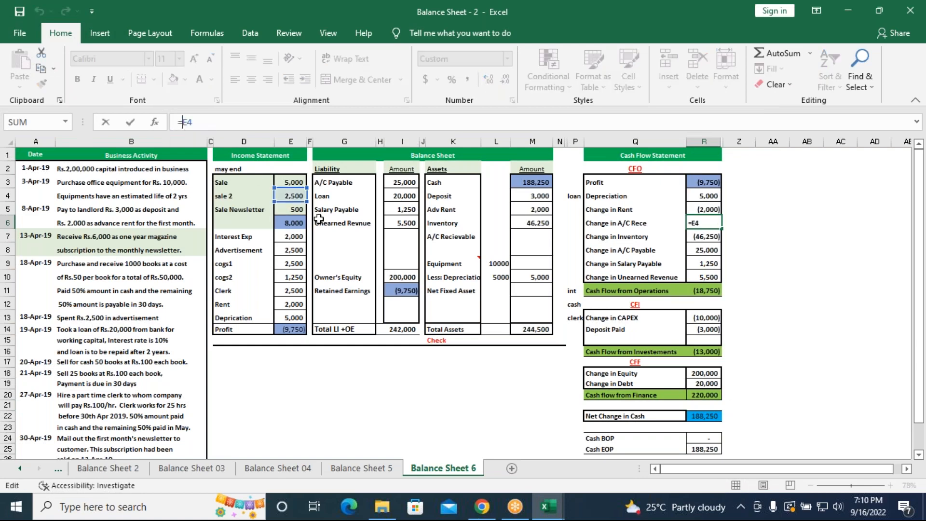
{"action": "type", "text": "-"}
{"action": "key", "text": "Return"}
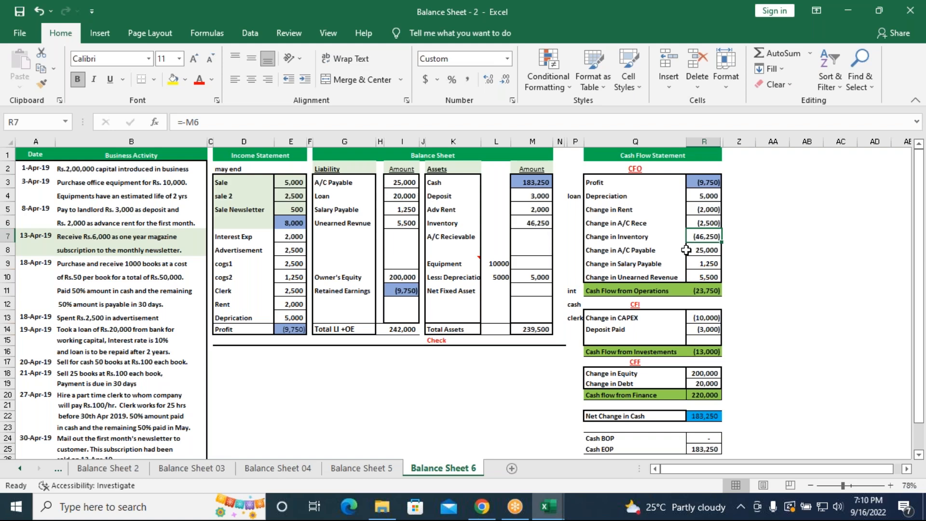
Link A/C Recievable in the balance sheet (M7) to Change in A/C Rece with =R6
{"action": "left_click", "coordinate": [699, 225]}
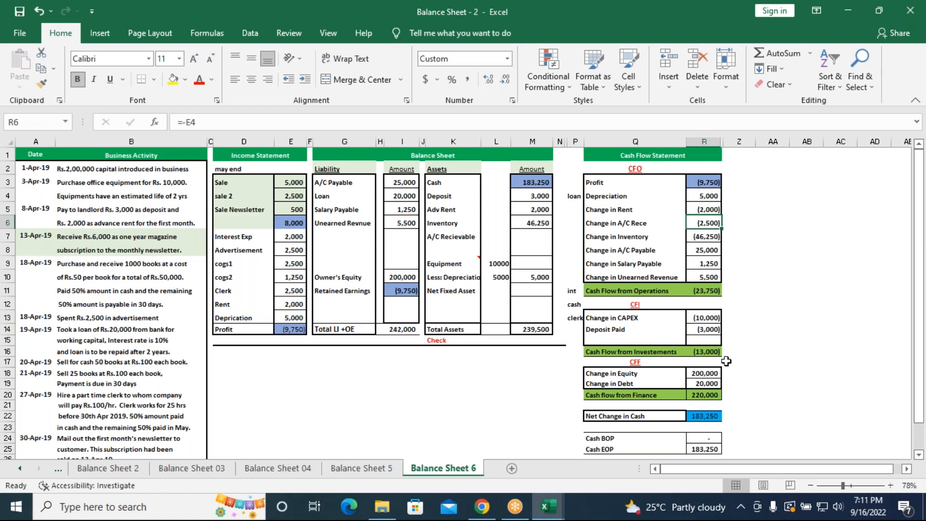
{"action": "scroll", "coordinate": [726, 361], "scroll_direction": "down", "scroll_amount": 1}
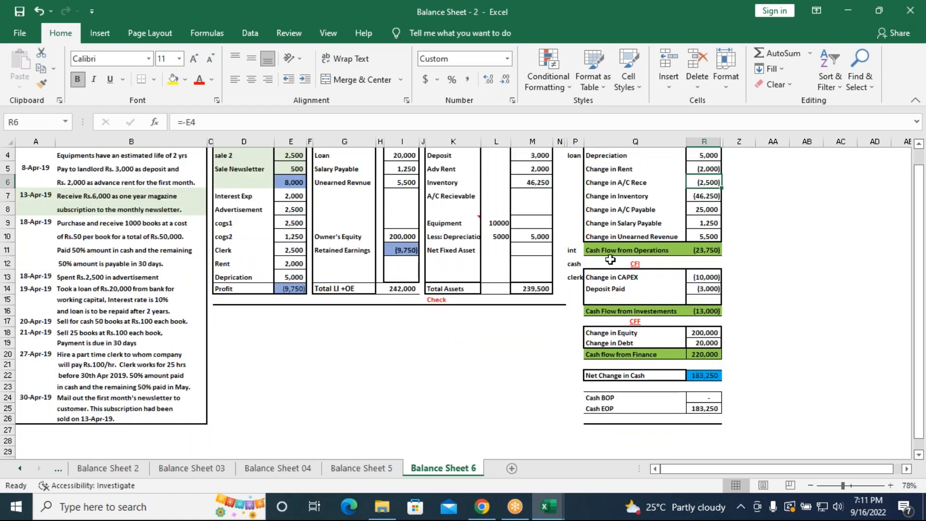
{"action": "scroll", "coordinate": [572, 250], "scroll_direction": "up", "scroll_amount": 1}
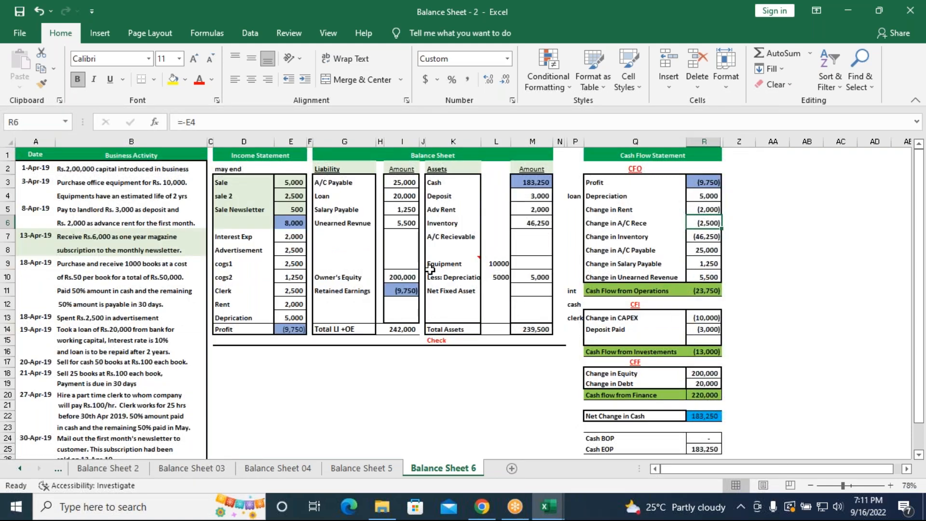
{"action": "left_click", "coordinate": [530, 238]}
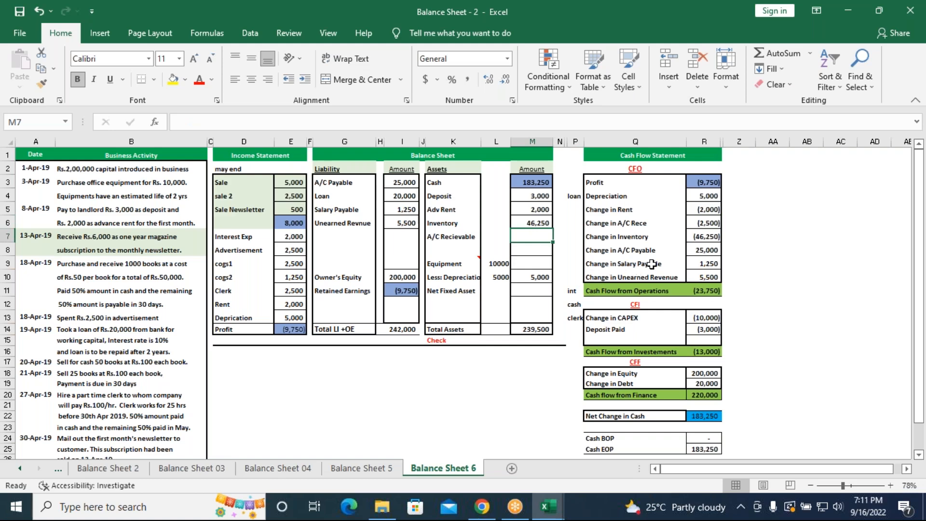
{"action": "type", "text": "="}
{"action": "left_click", "coordinate": [719, 222]}
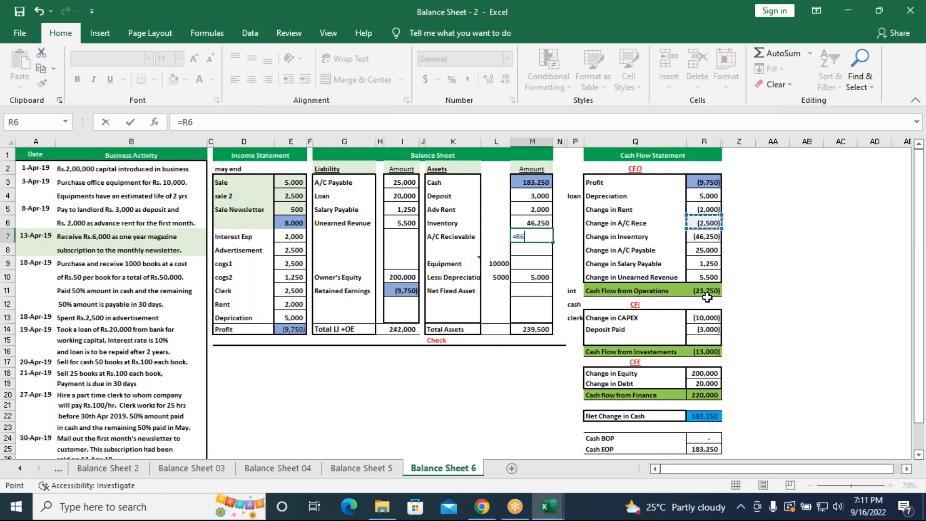
{"action": "key", "text": "Return"}
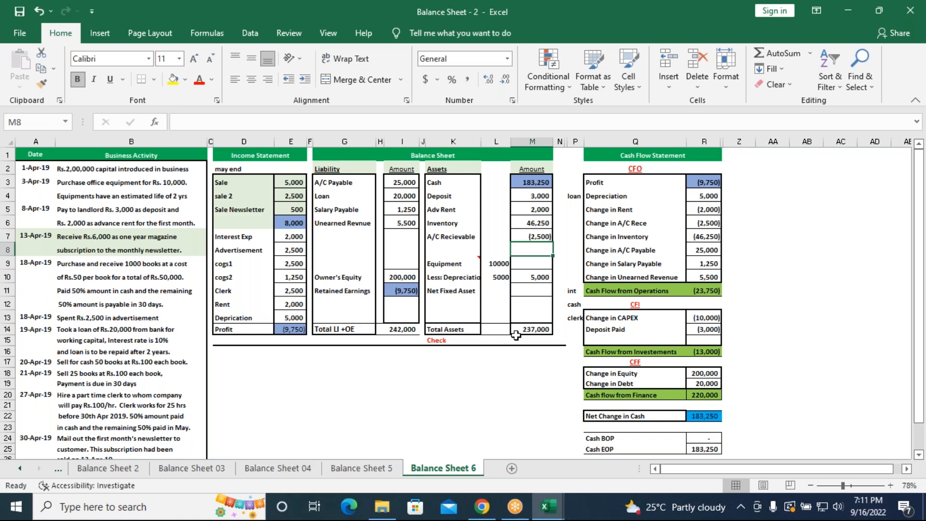
Re-enter the Total Assets formula in M14 as the sum of the asset amounts M3:M13
{"action": "left_click", "coordinate": [531, 329]}
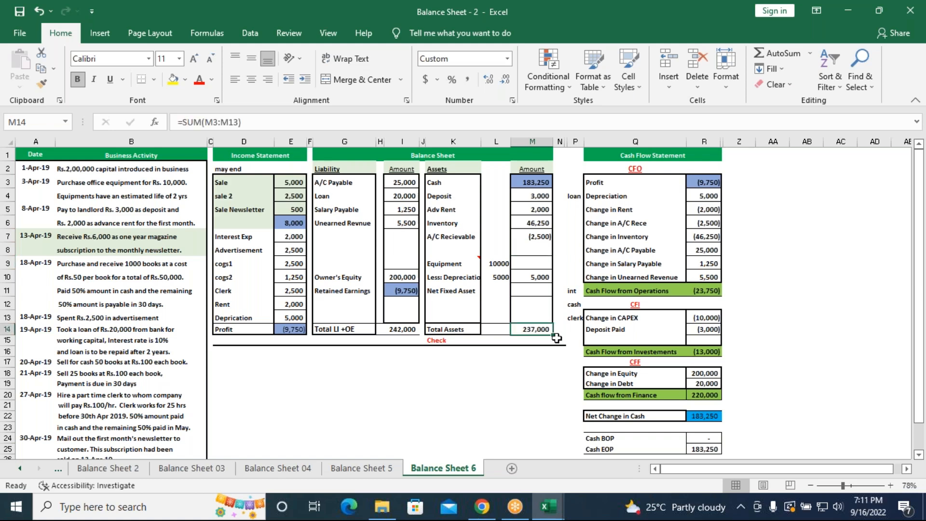
{"action": "type", "text": "=SUM("}
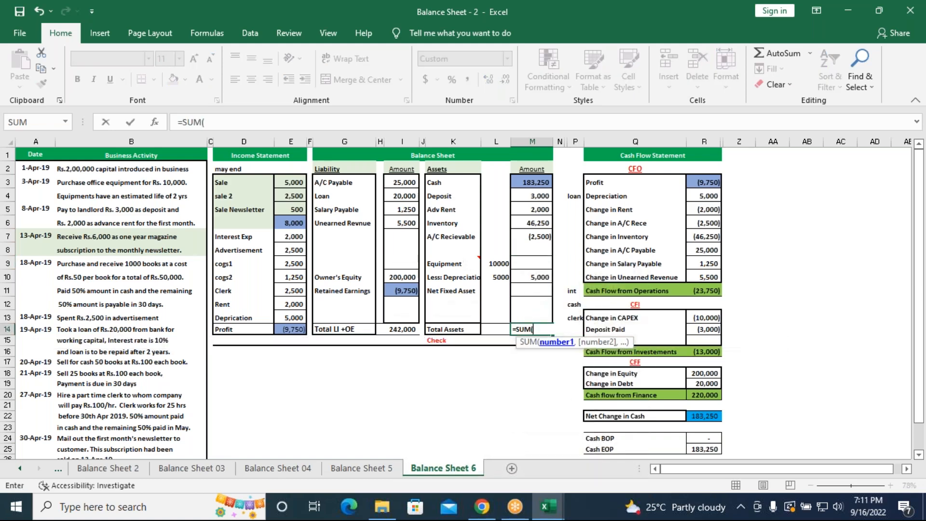
{"action": "left_click_drag", "start_coordinate": [532, 183], "coordinate": [527, 318]}
{"action": "type", "text": ")"}
{"action": "key", "text": "Return"}
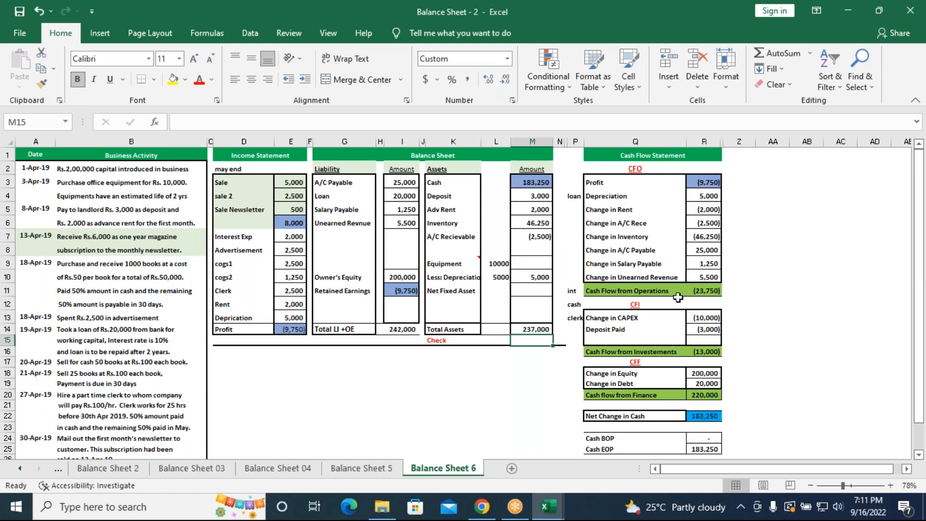
Check the equipment and depreciation formulas in the assets, and replace the A/C Recievable amount in M7 with =2500
{"action": "scroll", "coordinate": [678, 298], "scroll_direction": "down", "scroll_amount": 1}
{"action": "scroll", "coordinate": [678, 297], "scroll_direction": "up", "scroll_amount": 1}
{"action": "left_click", "coordinate": [531, 274]}
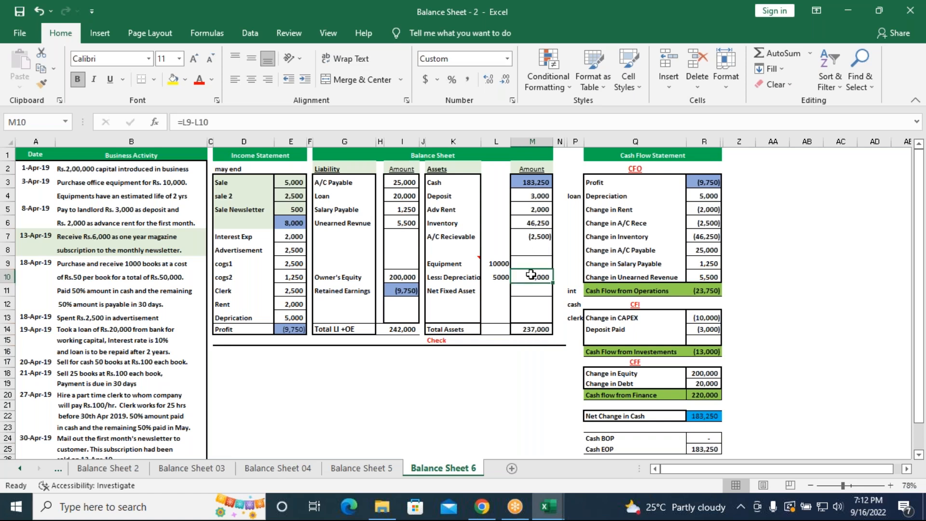
{"action": "left_click", "coordinate": [502, 277]}
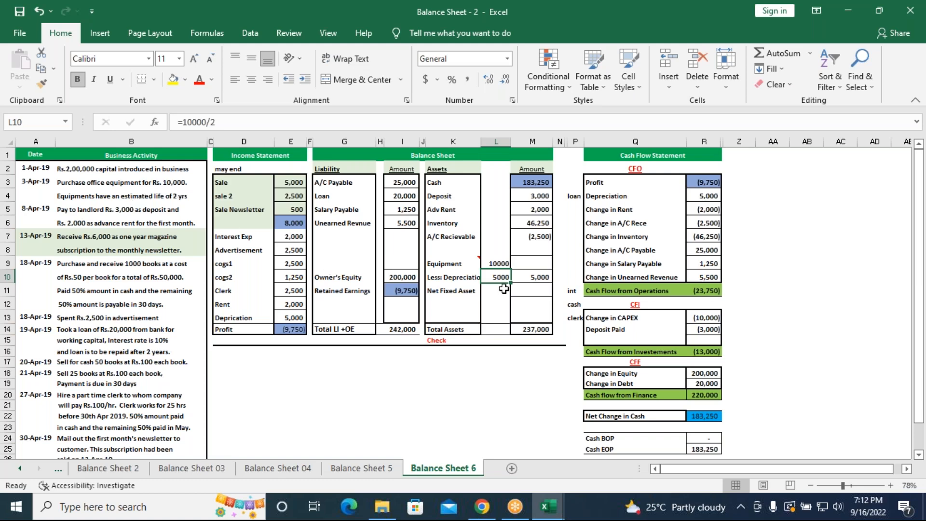
{"action": "left_click", "coordinate": [530, 281]}
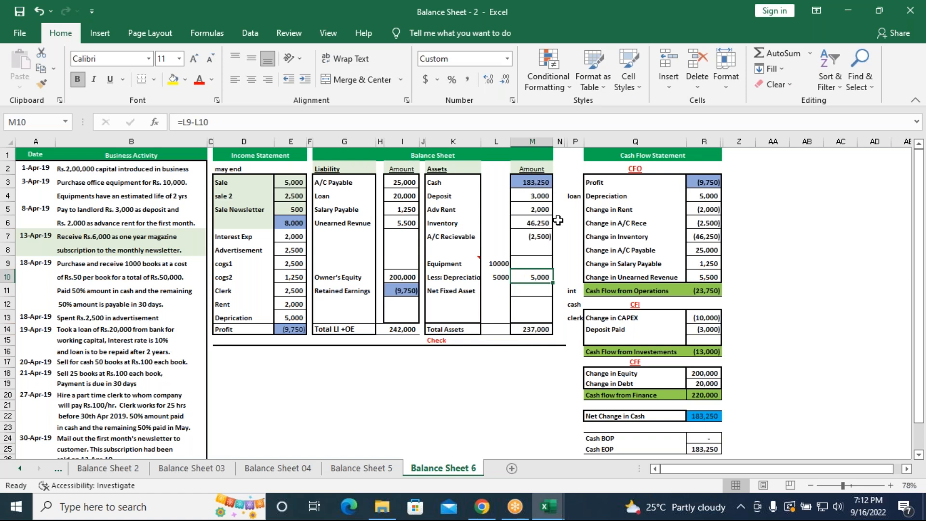
{"action": "left_click", "coordinate": [539, 233]}
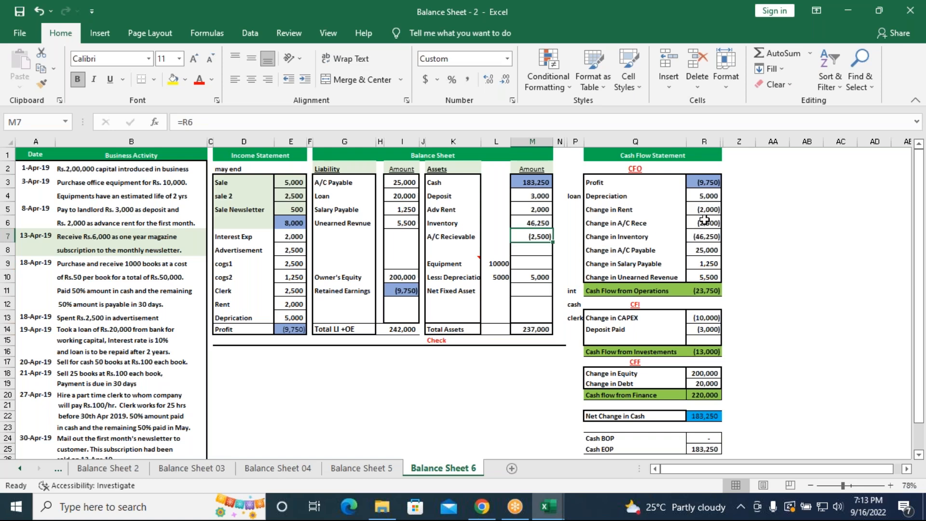
{"action": "left_click", "coordinate": [697, 223]}
{"action": "left_click", "coordinate": [544, 238]}
{"action": "type", "text": "=2500"}
{"action": "key", "text": "Return"}
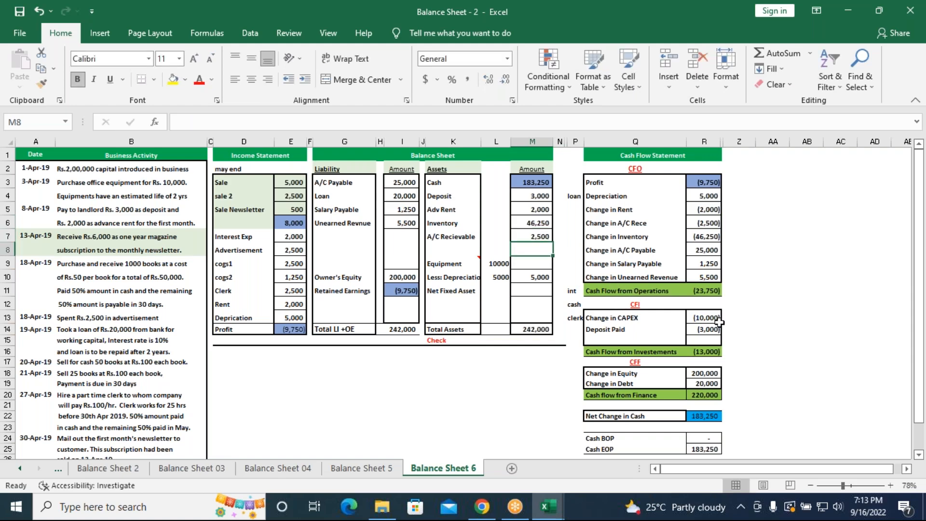
{"action": "scroll", "coordinate": [700, 319], "scroll_direction": "down", "scroll_amount": 1}
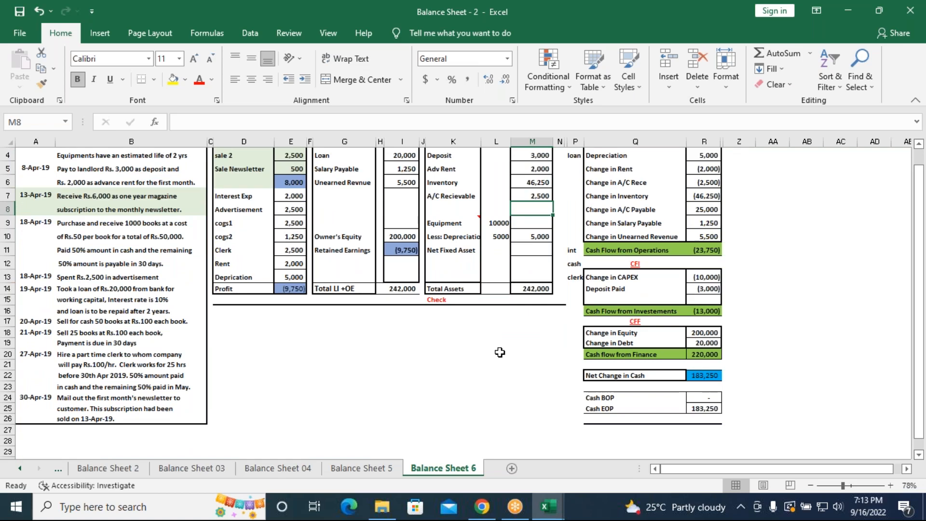
{"action": "scroll", "coordinate": [500, 353], "scroll_direction": "up", "scroll_amount": 1}
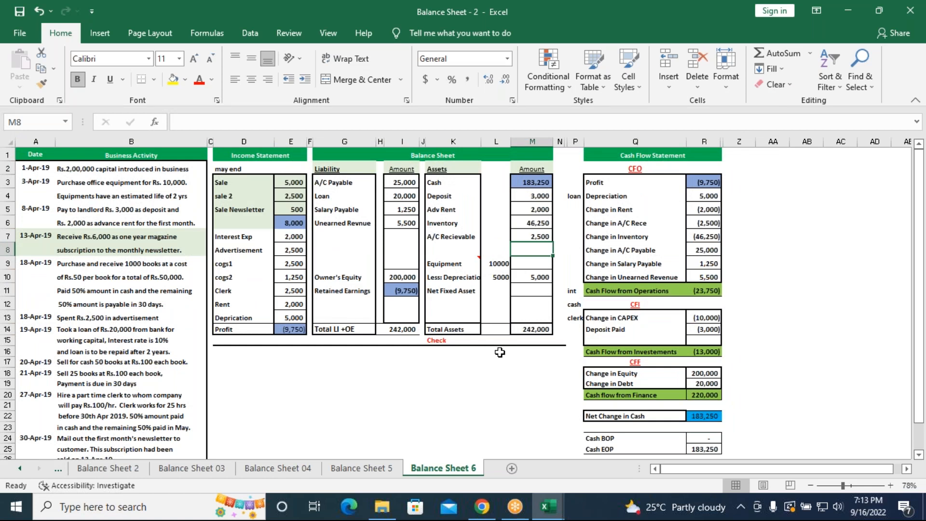
{"action": "left_click", "coordinate": [679, 17]}
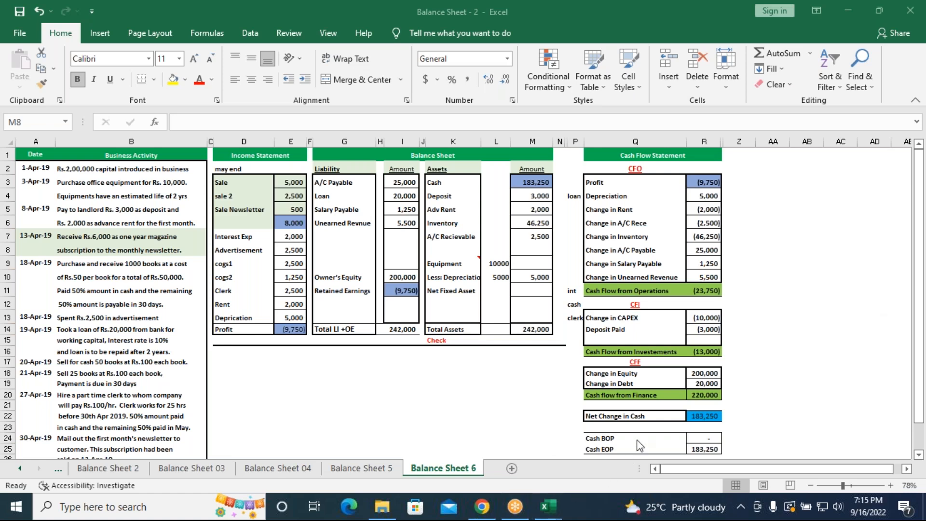
On the Balance Sheet 5 sheet, enter =10000000 as the shareholders equity amount in G9
{"action": "left_click", "coordinate": [359, 468]}
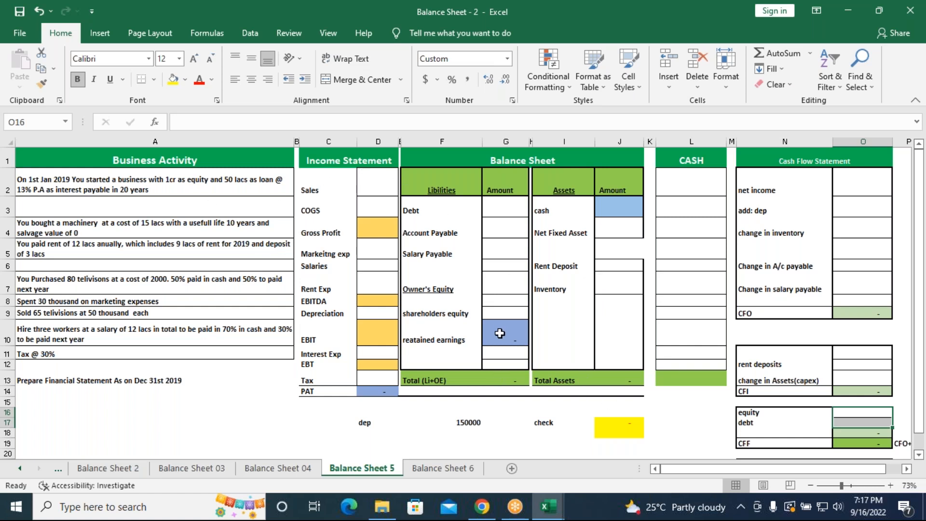
{"action": "left_click", "coordinate": [493, 314]}
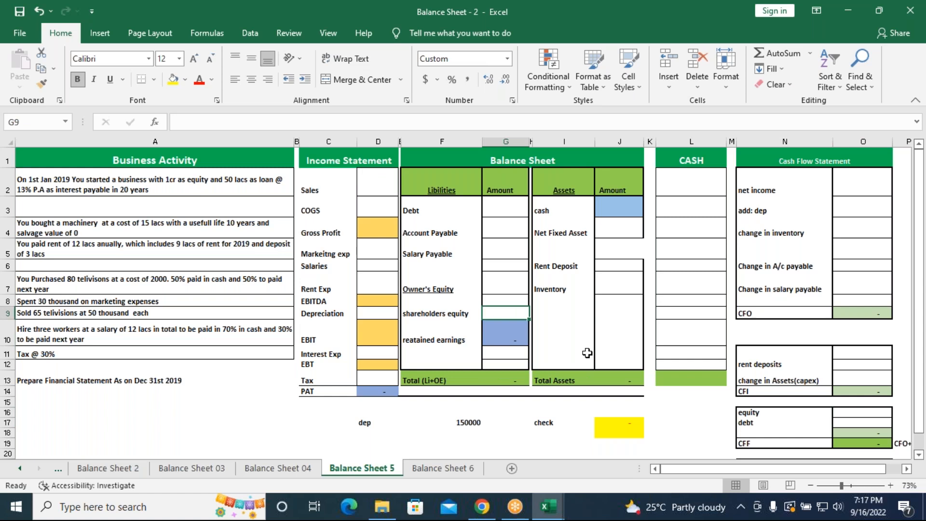
{"action": "type", "text": "=10000000"}
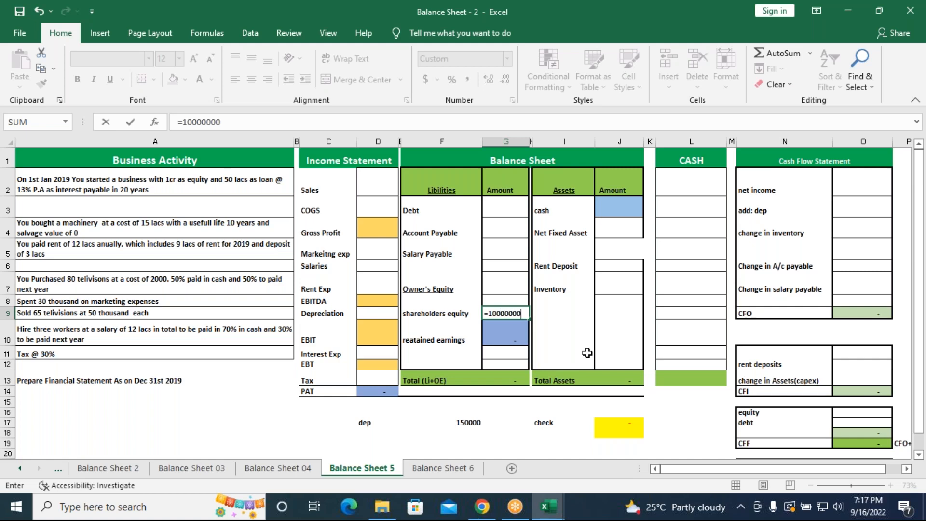
{"action": "key", "text": "Return"}
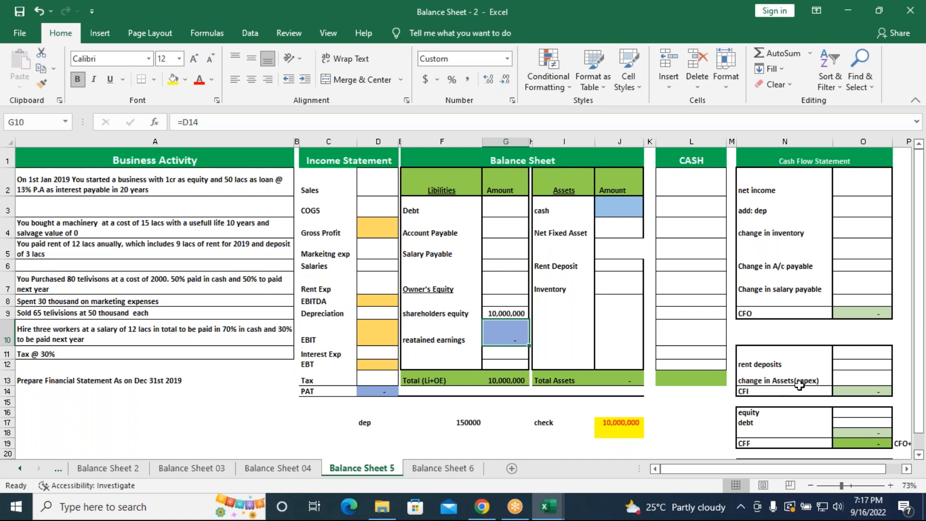
Enter =10000000 as equity in the cash flow statement's financing section (O16)
{"action": "left_click", "coordinate": [868, 412]}
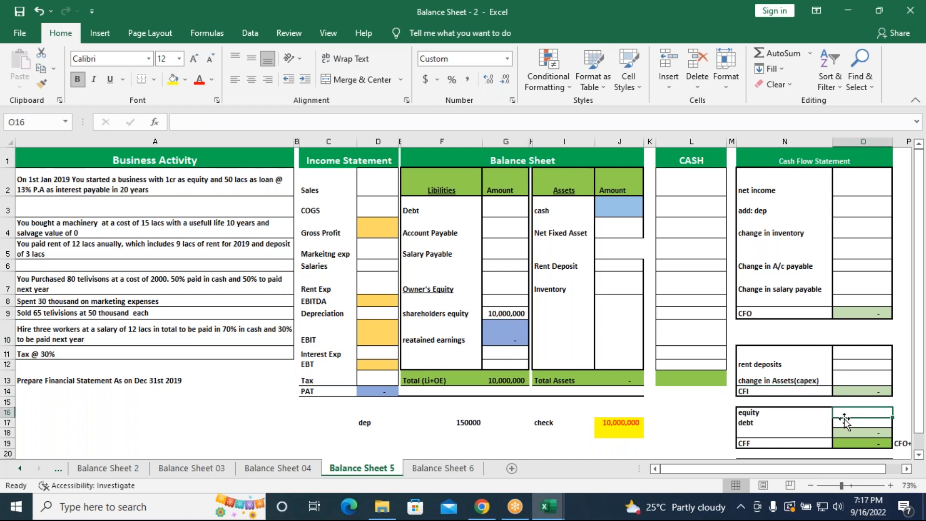
{"action": "type", "text": "="}
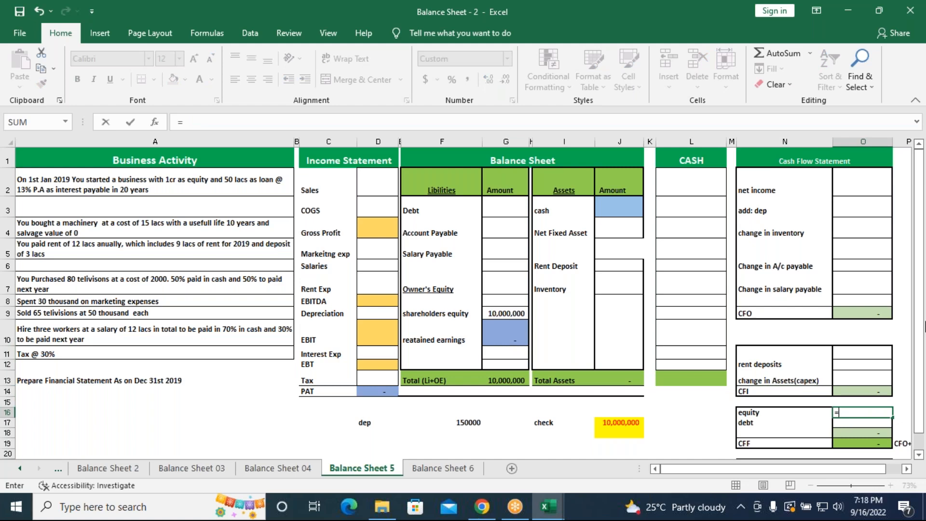
{"action": "type", "text": "10000000"}
{"action": "key", "text": "Return"}
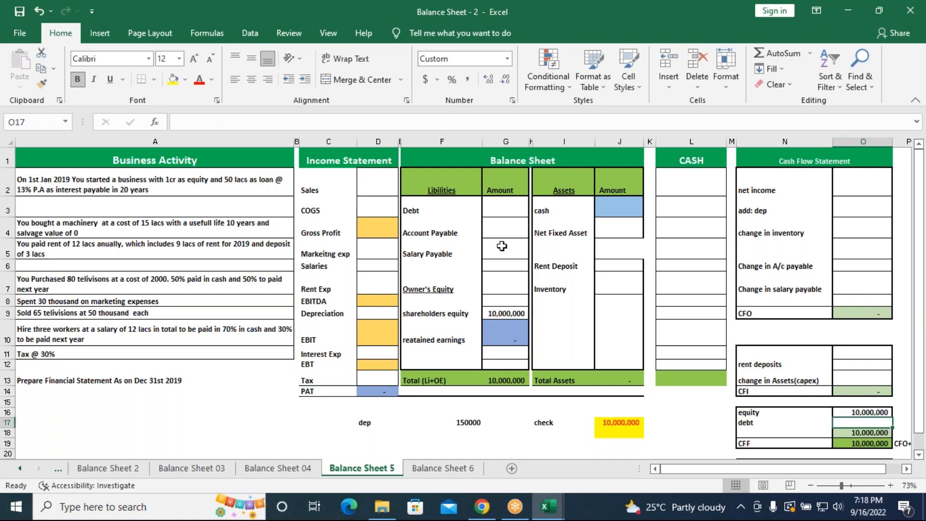
On the Balance Sheet 6 sheet, colour the Owner's Equity amount (I10) green and copy its format to Change in Equity (R18)
{"action": "left_click", "coordinate": [447, 474]}
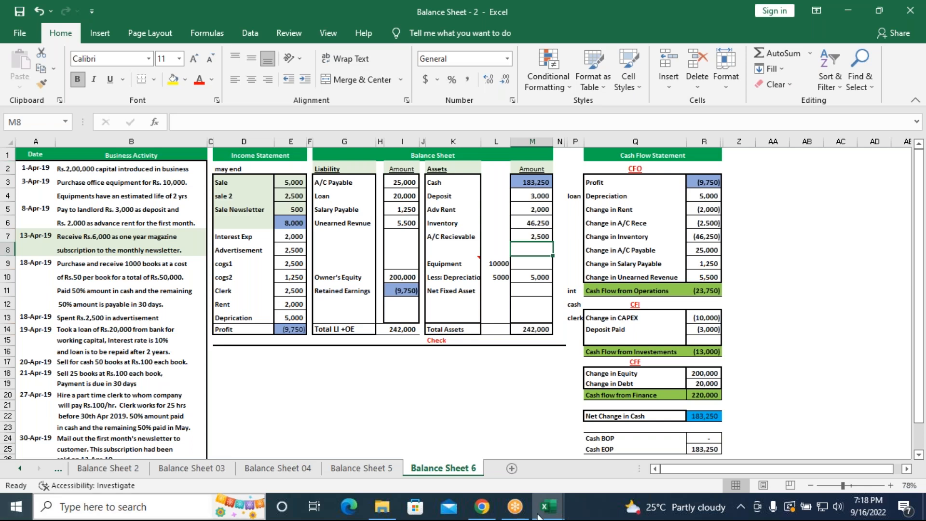
{"action": "left_click", "coordinate": [287, 331]}
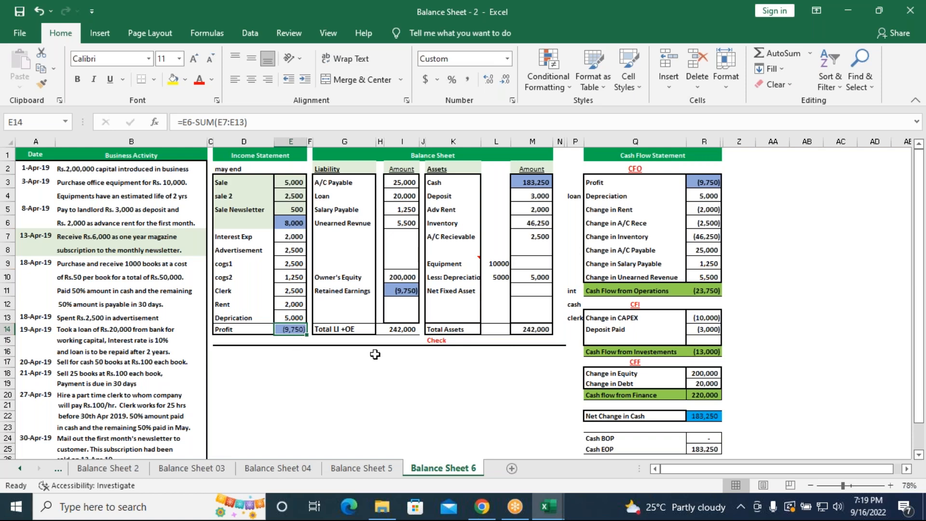
{"action": "left_click", "coordinate": [402, 280]}
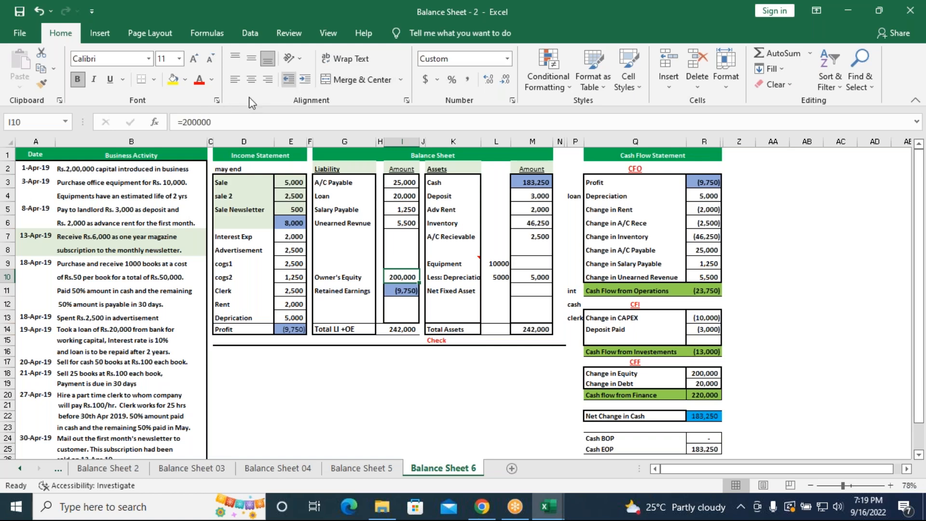
{"action": "left_click", "coordinate": [213, 81]}
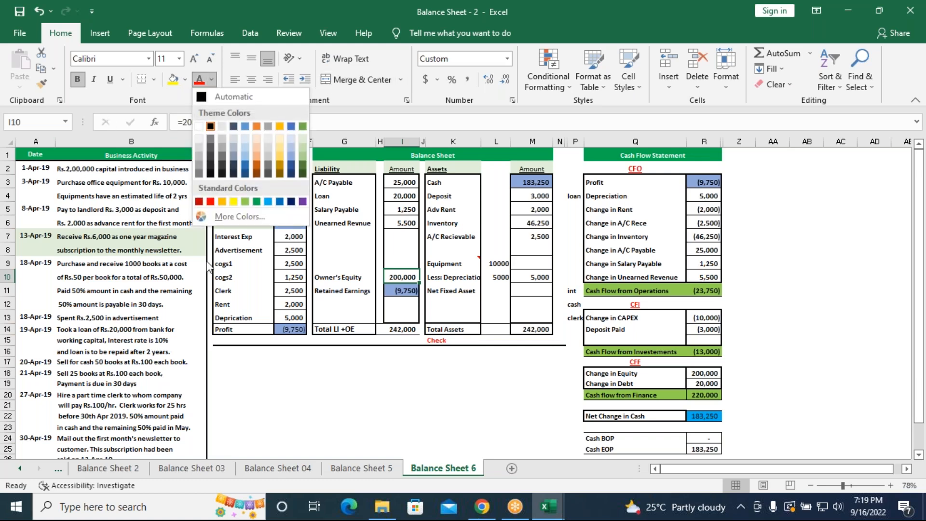
{"action": "left_click", "coordinate": [256, 202]}
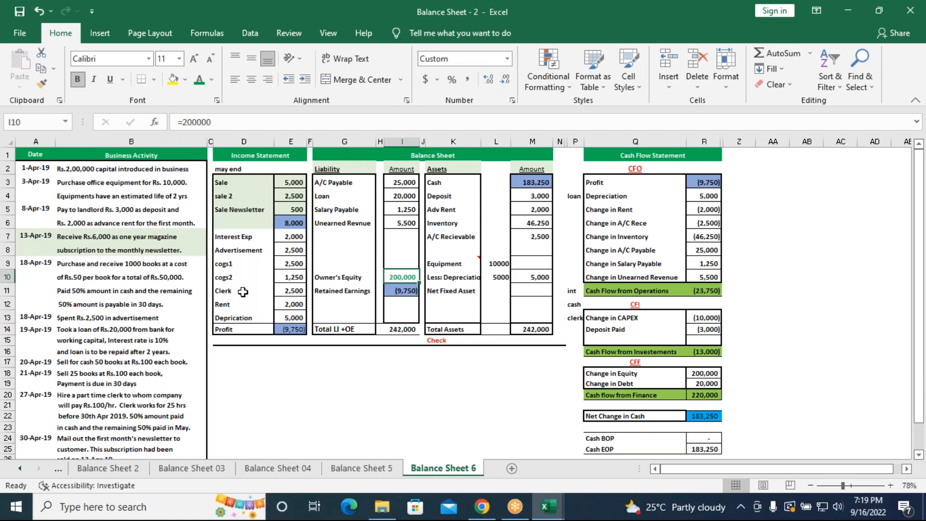
{"action": "left_click", "coordinate": [42, 84]}
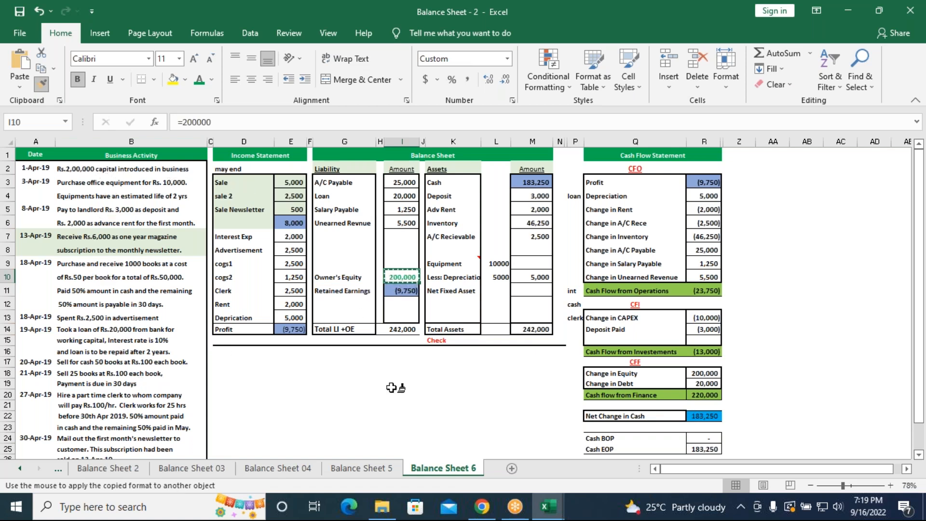
{"action": "left_click", "coordinate": [699, 374]}
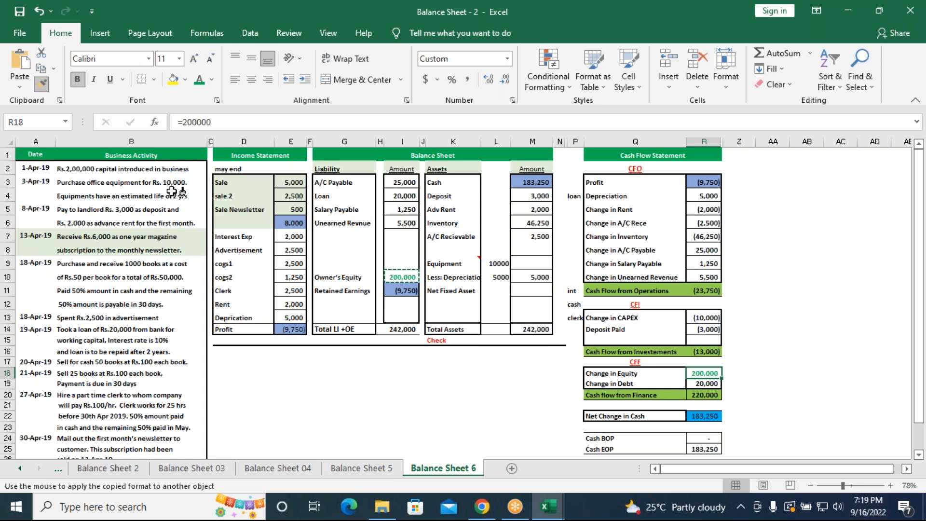
Apply Owner's Equity's green format to the equipment (L9), Change in CAPEX (R13) and depreciation-related amounts in L10, M10, R4 and E13
{"action": "left_click", "coordinate": [499, 263]}
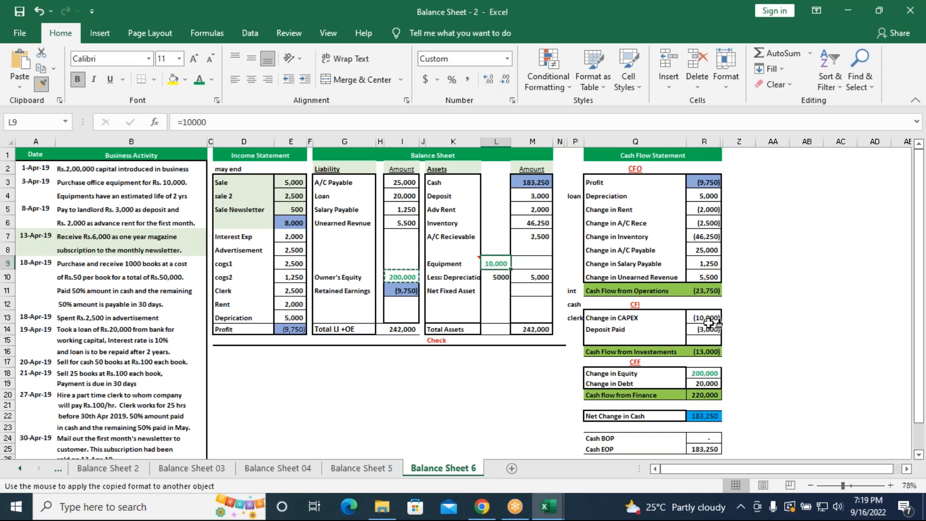
{"action": "left_click", "coordinate": [707, 318]}
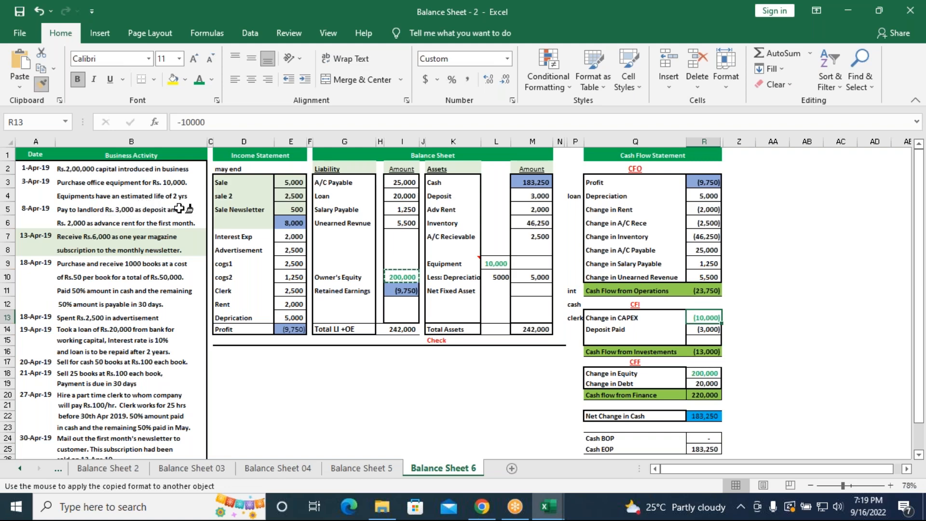
{"action": "left_click", "coordinate": [490, 278]}
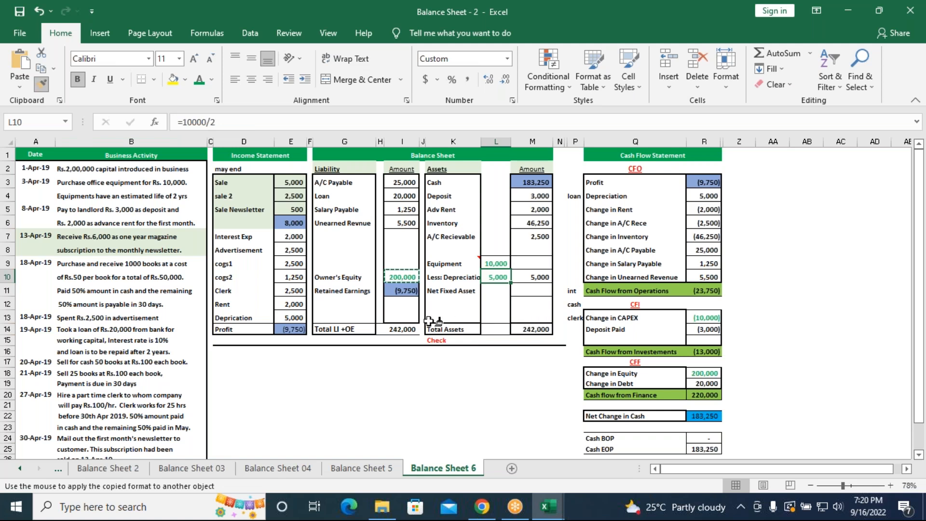
{"action": "left_click", "coordinate": [529, 278]}
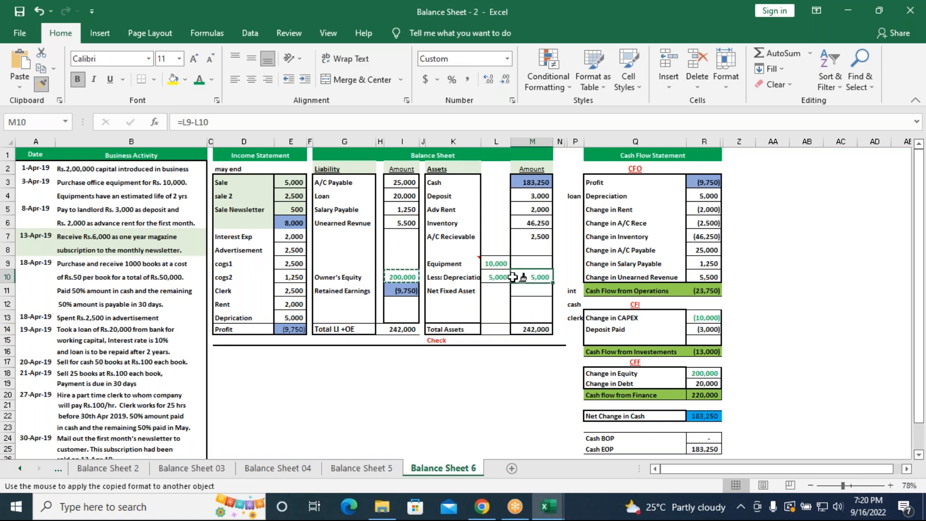
{"action": "left_click", "coordinate": [708, 196]}
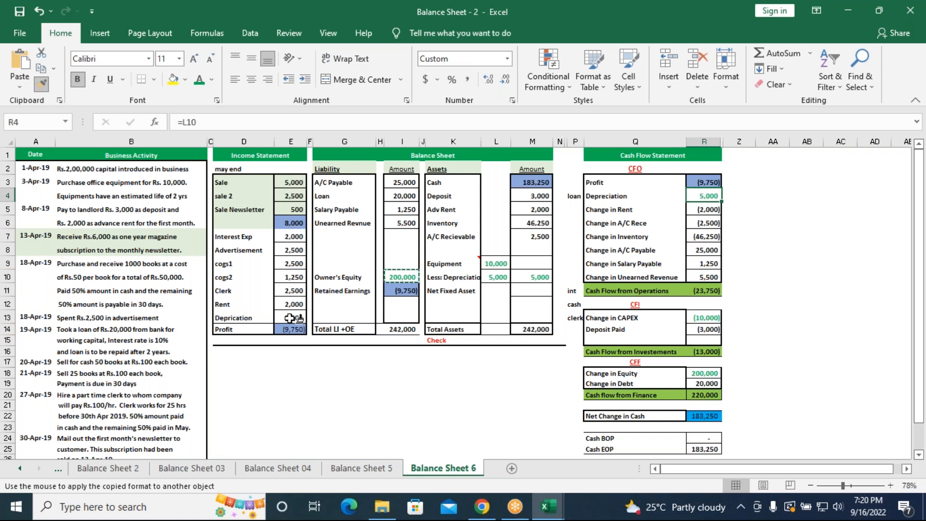
{"action": "left_click", "coordinate": [293, 318]}
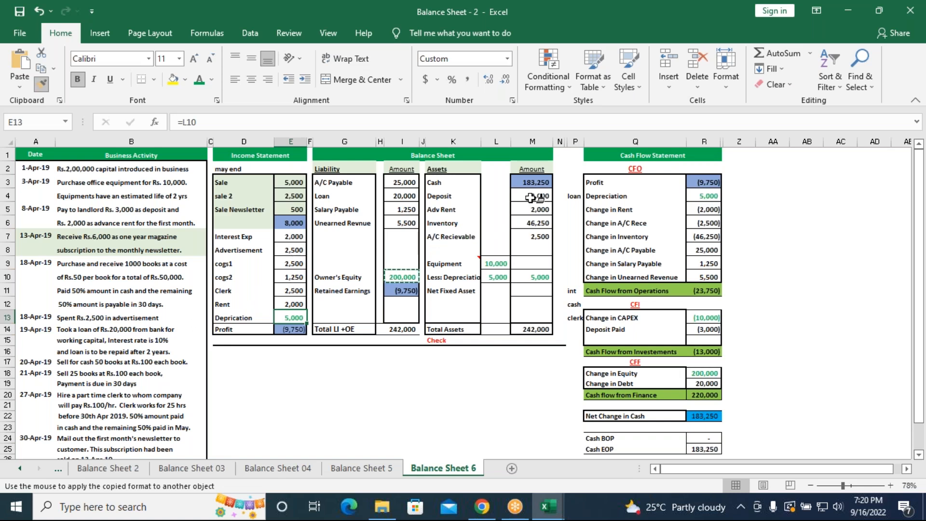
Apply the green format to the deposit amounts (M4, R14) and the rent amounts in E12, M5 and R5
{"action": "left_click", "coordinate": [534, 197]}
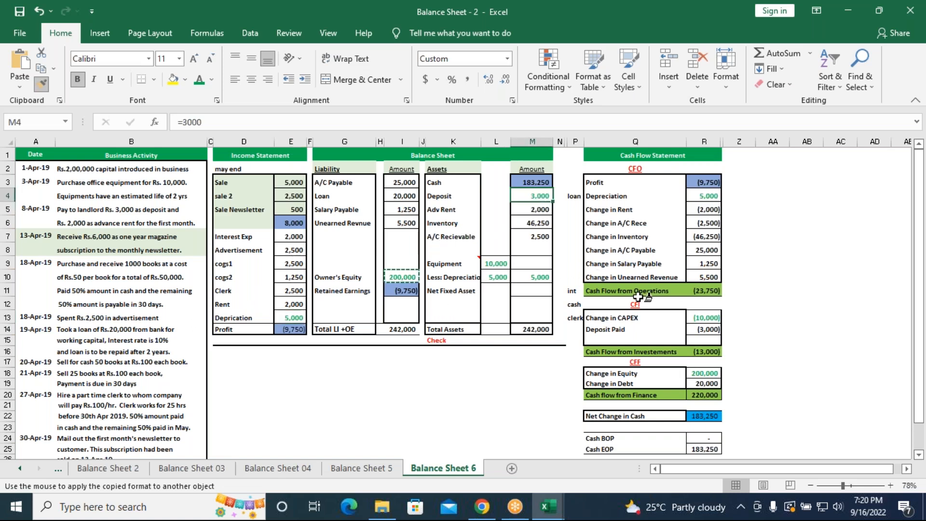
{"action": "left_click", "coordinate": [714, 332]}
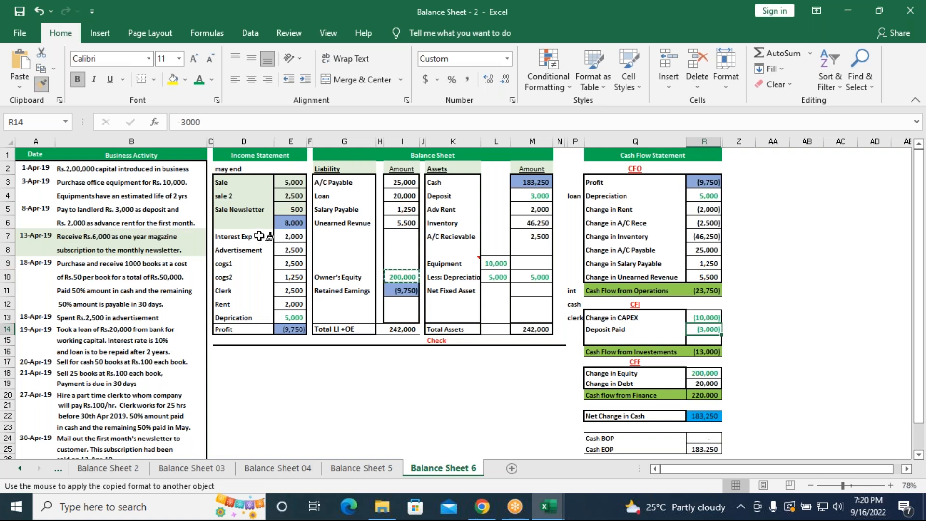
{"action": "left_click", "coordinate": [289, 306]}
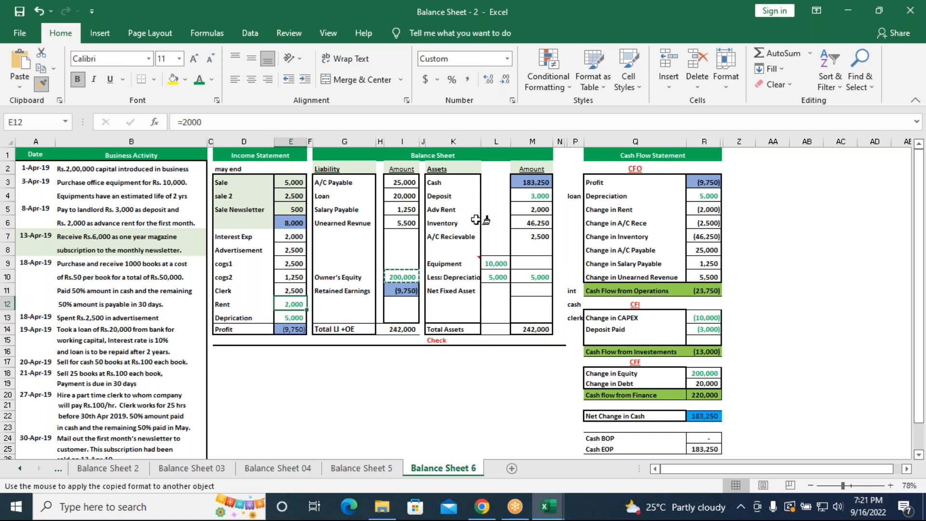
{"action": "left_click", "coordinate": [531, 210]}
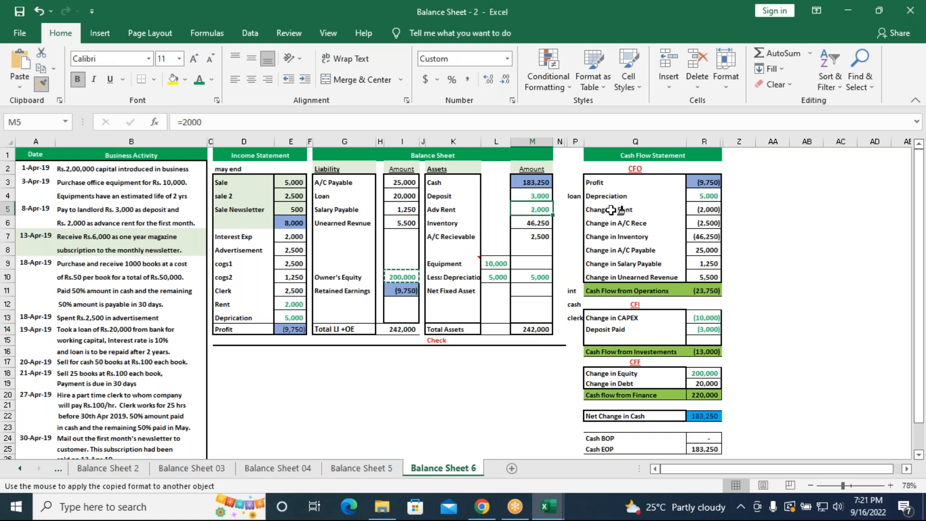
{"action": "left_click", "coordinate": [703, 209]}
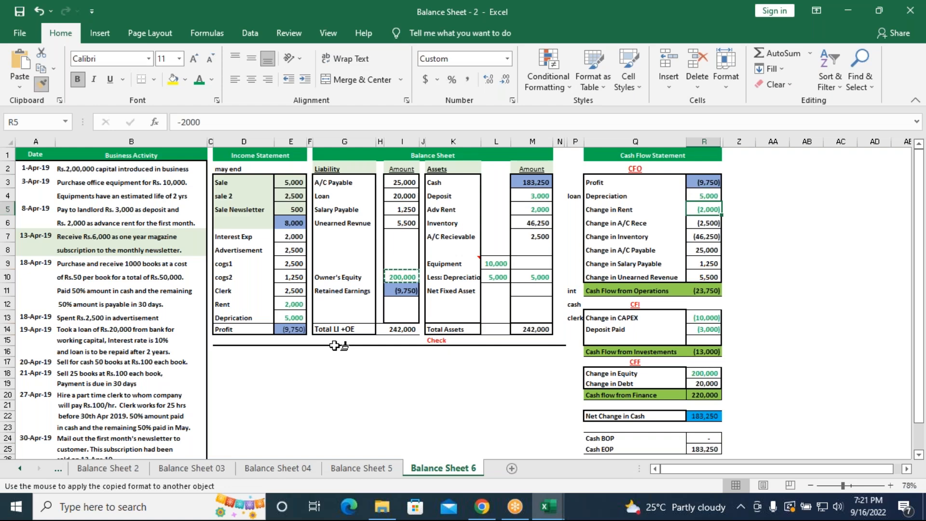
Apply the green format to the newsletter sale (E5), Change in Unearned Revenue (R10) and the unearned revenue liability (I6)
{"action": "left_click", "coordinate": [291, 210]}
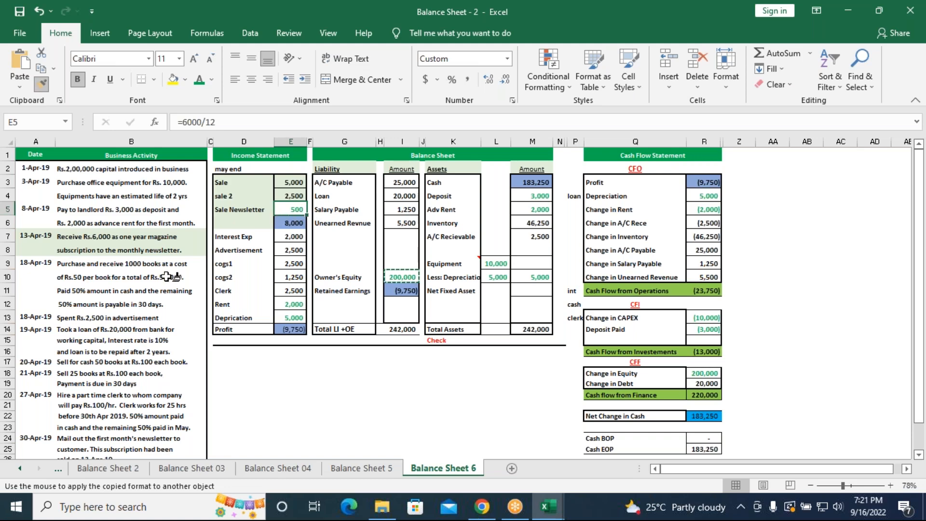
{"action": "left_click", "coordinate": [707, 277]}
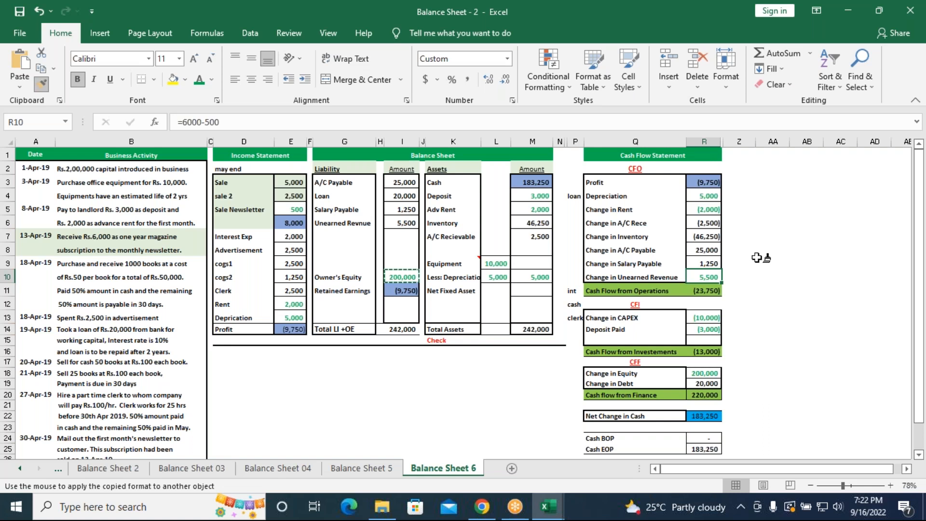
{"action": "left_click", "coordinate": [402, 224]}
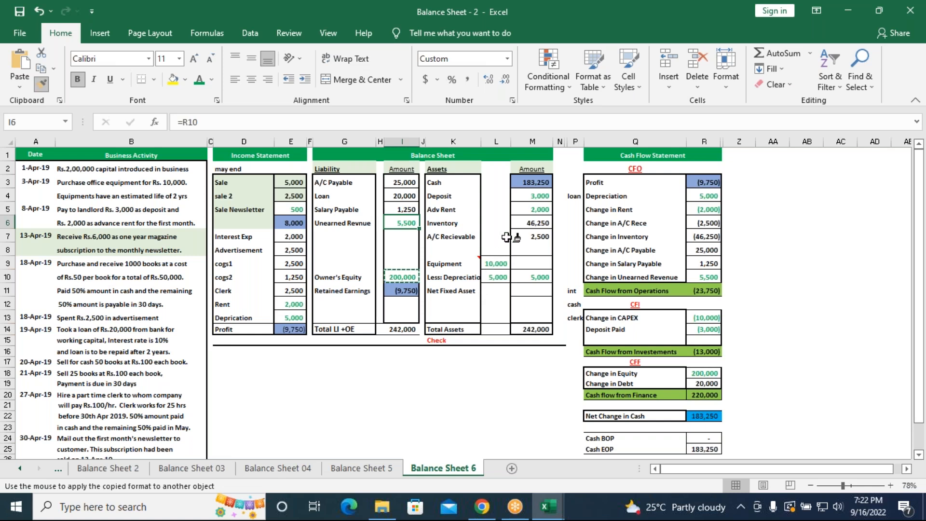
Apply the green format to Inventory (M6), A/C Payable (I3), Change in A/C Payable (R8) and the advertisement expense (E8)
{"action": "left_click", "coordinate": [523, 223]}
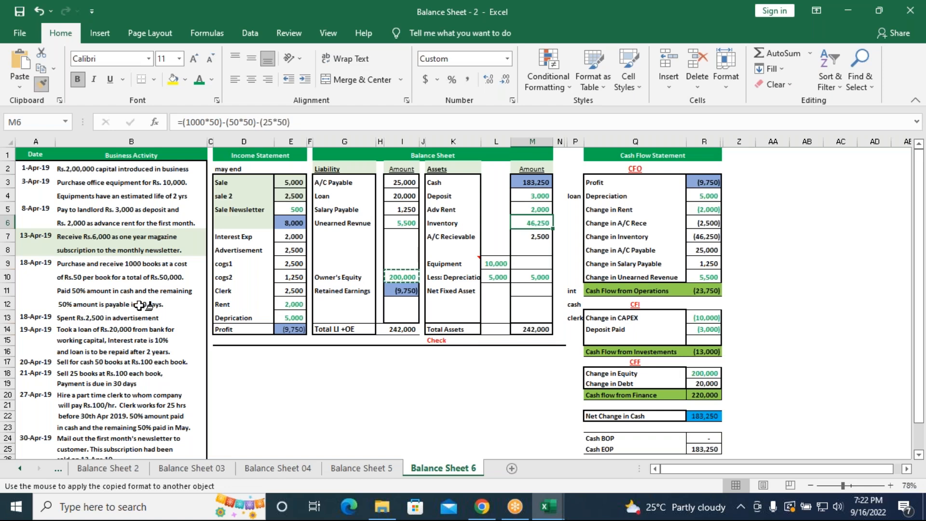
{"action": "left_click", "coordinate": [401, 182]}
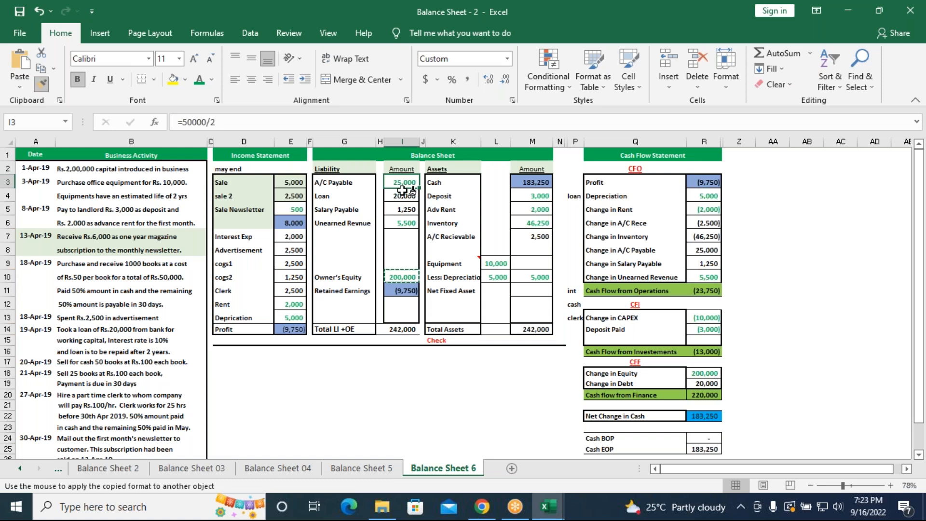
{"action": "left_click", "coordinate": [706, 250]}
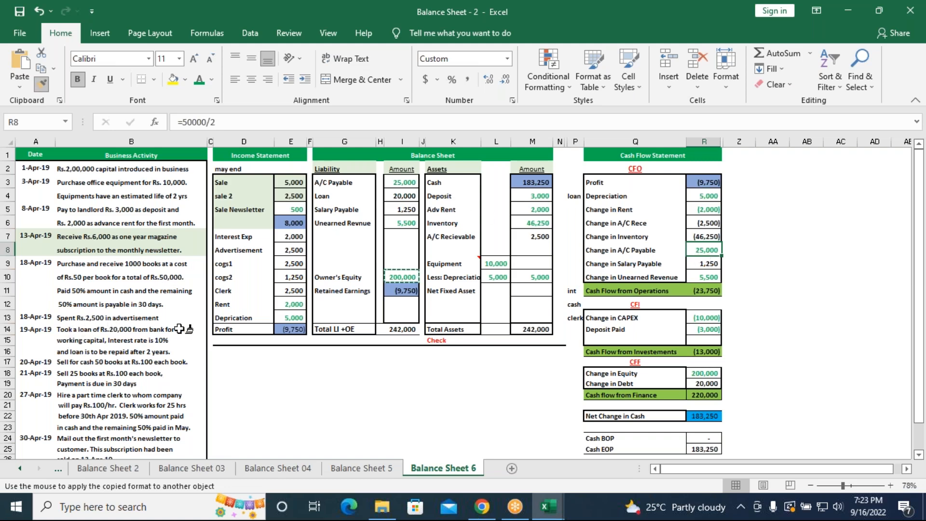
{"action": "left_click", "coordinate": [292, 250]}
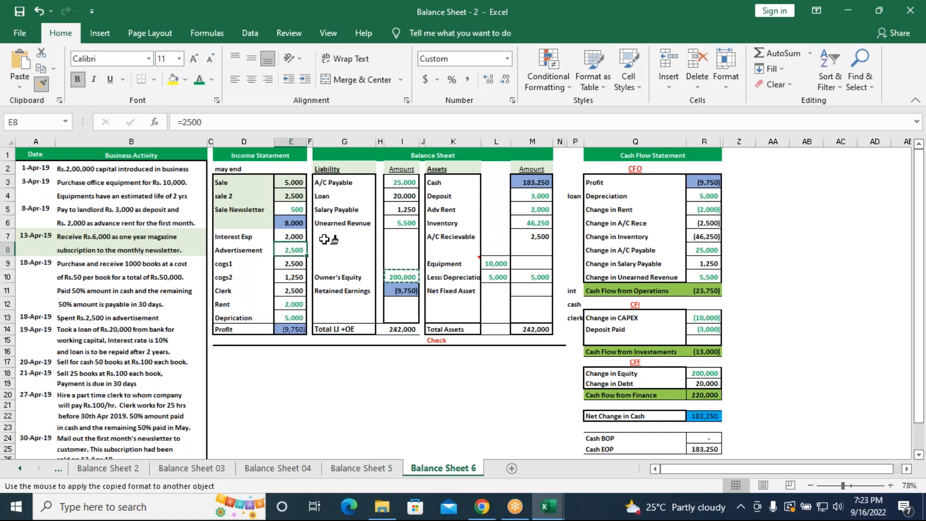
Apply the green format to the Loan liability (I4), Change in Debt (R19) and the interest expense (E7)
{"action": "left_click", "coordinate": [407, 198]}
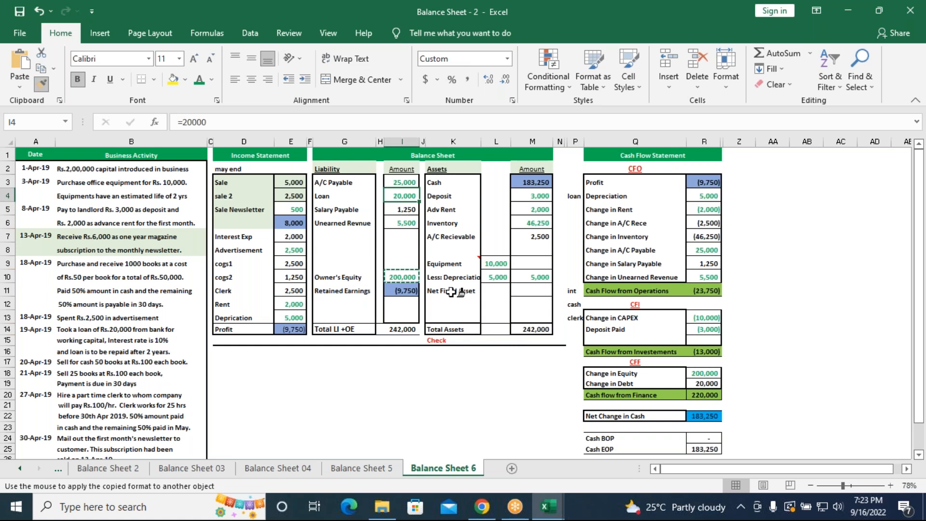
{"action": "left_click", "coordinate": [710, 384]}
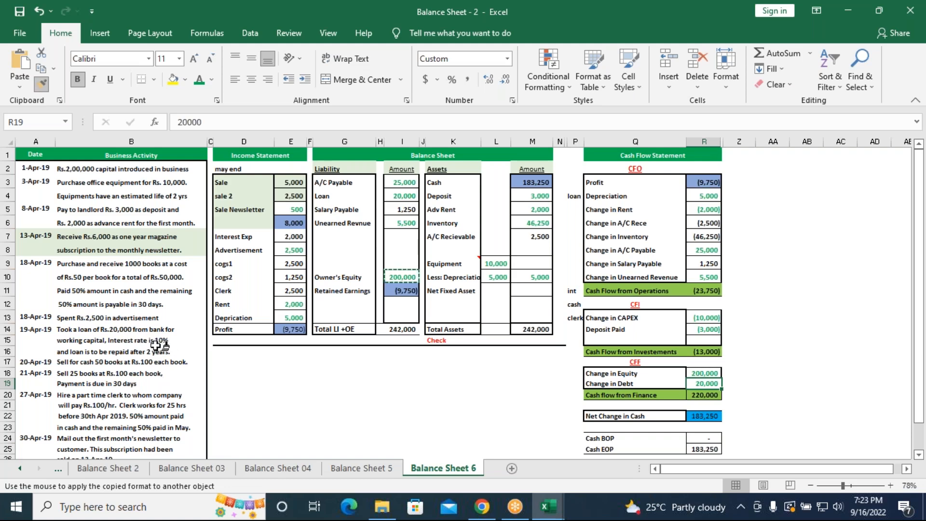
{"action": "left_click", "coordinate": [284, 236]}
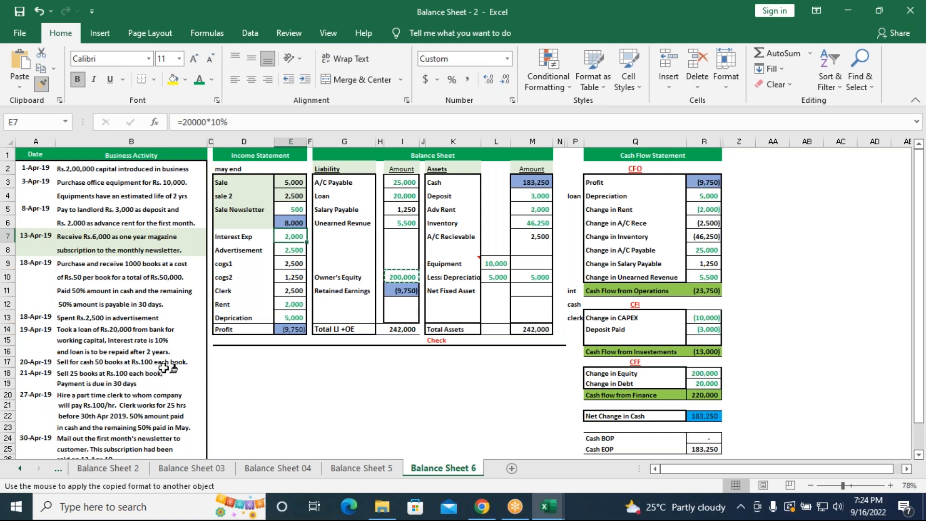
Apply the green format to both book sales (E3, E4), A/C Recievable (M7) and Change in A/C Rece (R6)
{"action": "left_click", "coordinate": [292, 184]}
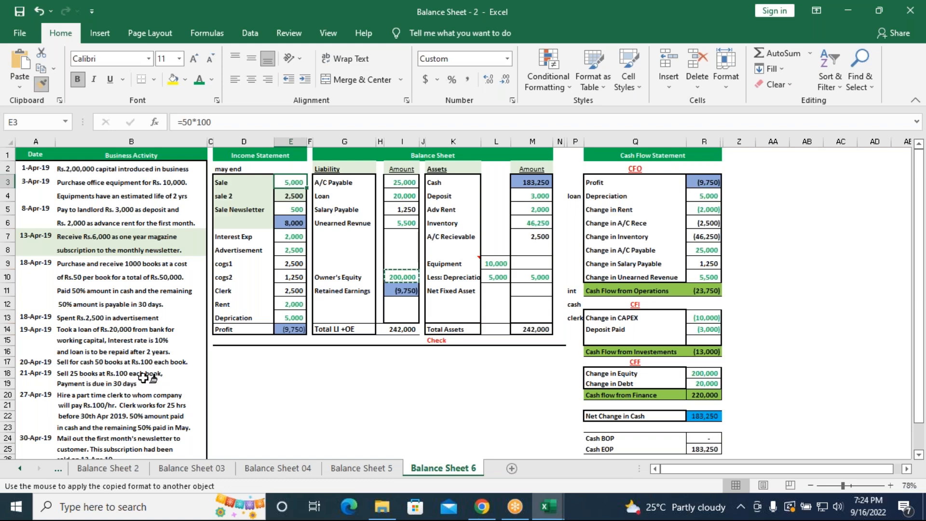
{"action": "left_click", "coordinate": [291, 196]}
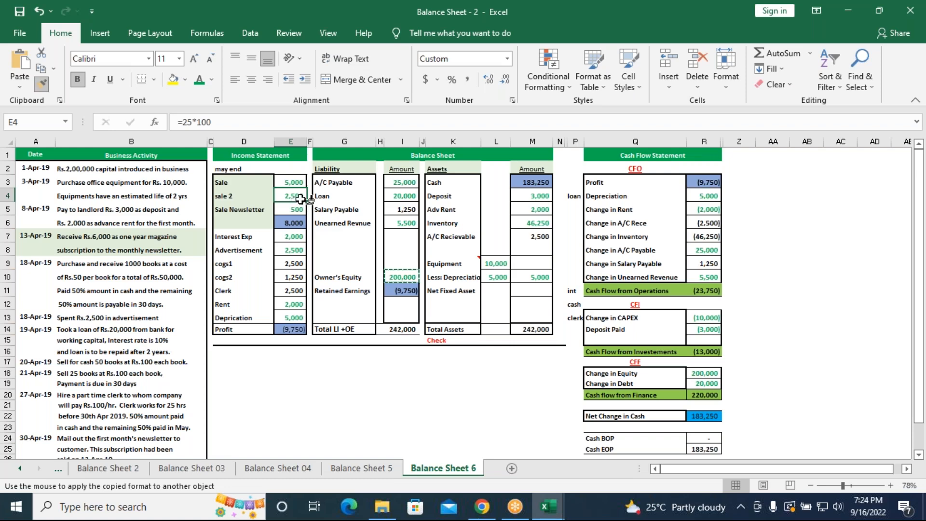
{"action": "left_click", "coordinate": [539, 238]}
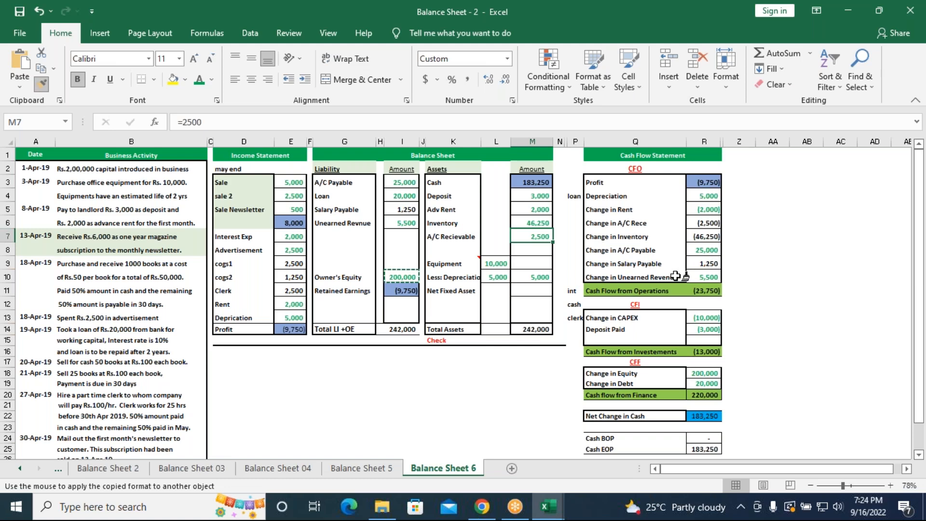
{"action": "left_click", "coordinate": [700, 223]}
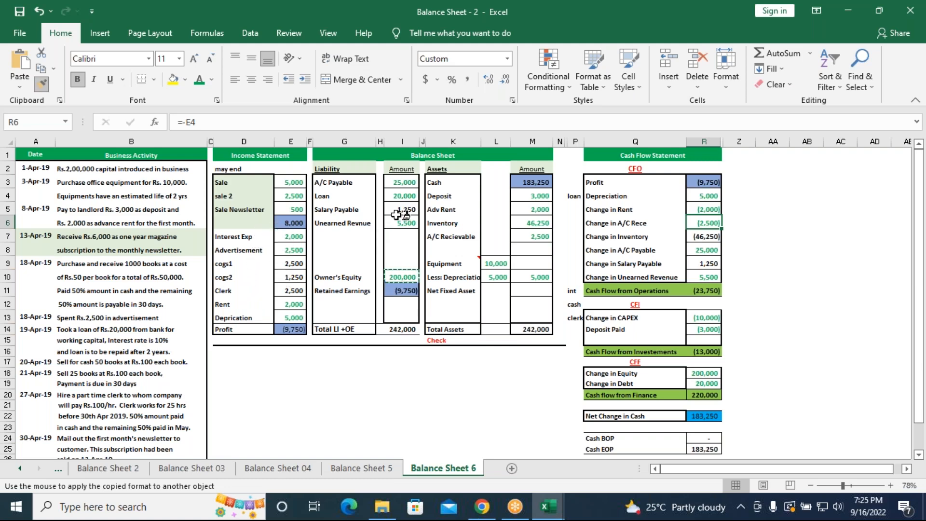
Apply the green format to the clerk expense (E11), Salary Payable (I5) and Change in Salary Payable (R9)
{"action": "left_click", "coordinate": [296, 291]}
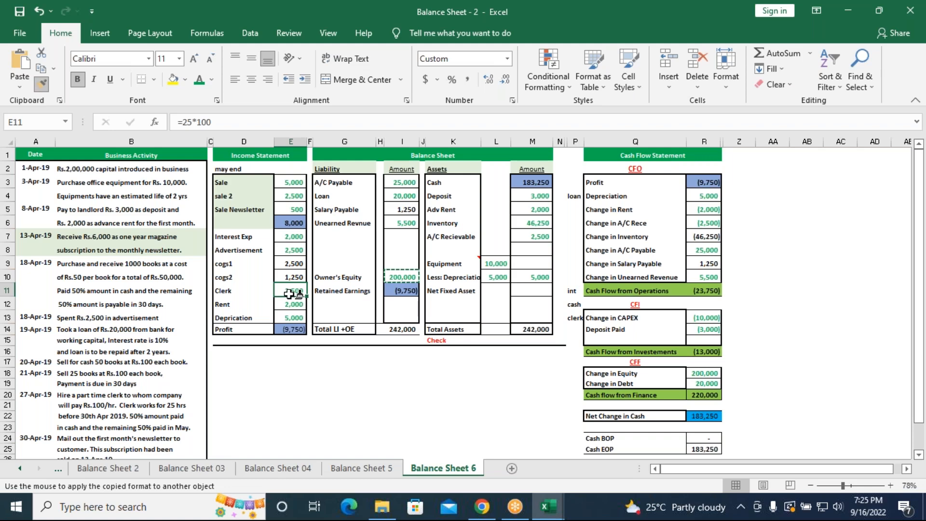
{"action": "left_click", "coordinate": [405, 211]}
{"action": "left_click_drag", "start_coordinate": [405, 211], "coordinate": [404, 223]}
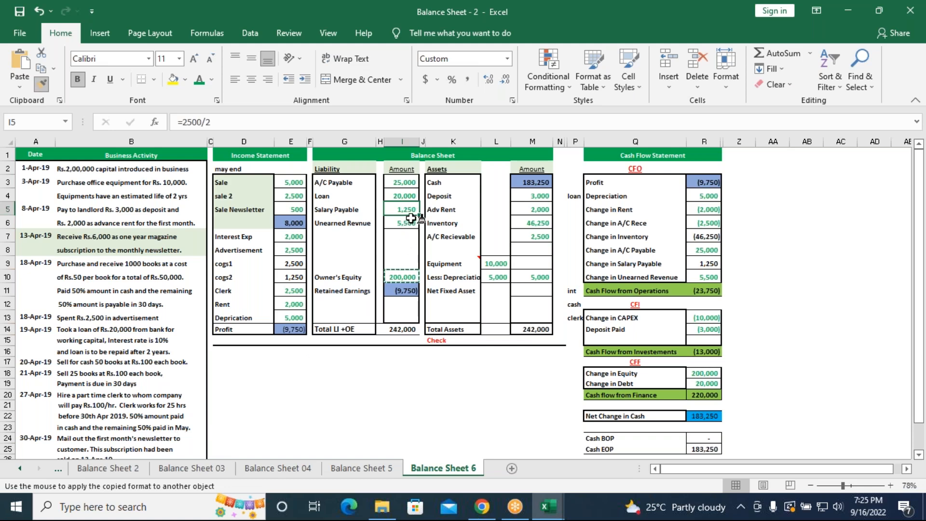
{"action": "left_click", "coordinate": [708, 264]}
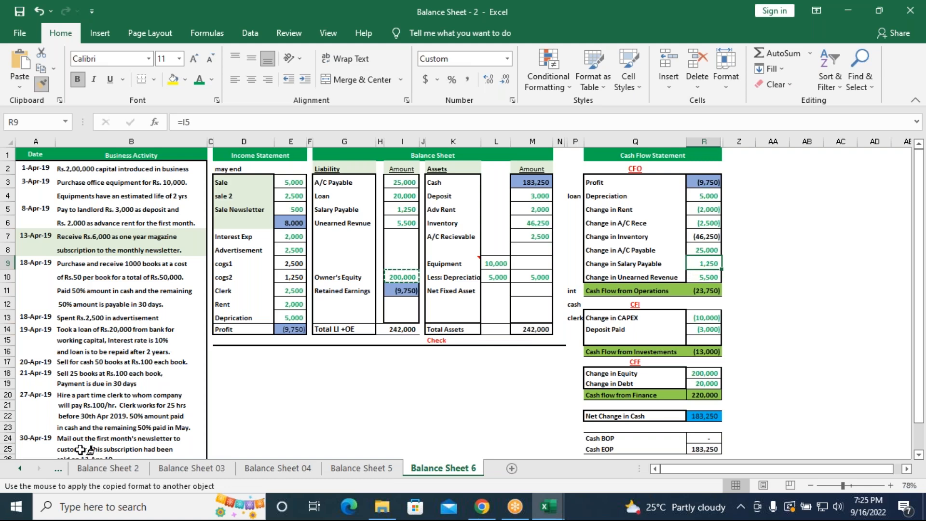
Review the remaining transactions and apply the green format to the cogs1 (E9) and cogs2 (E10) amounts
{"action": "scroll", "coordinate": [120, 420], "scroll_direction": "down", "scroll_amount": 1}
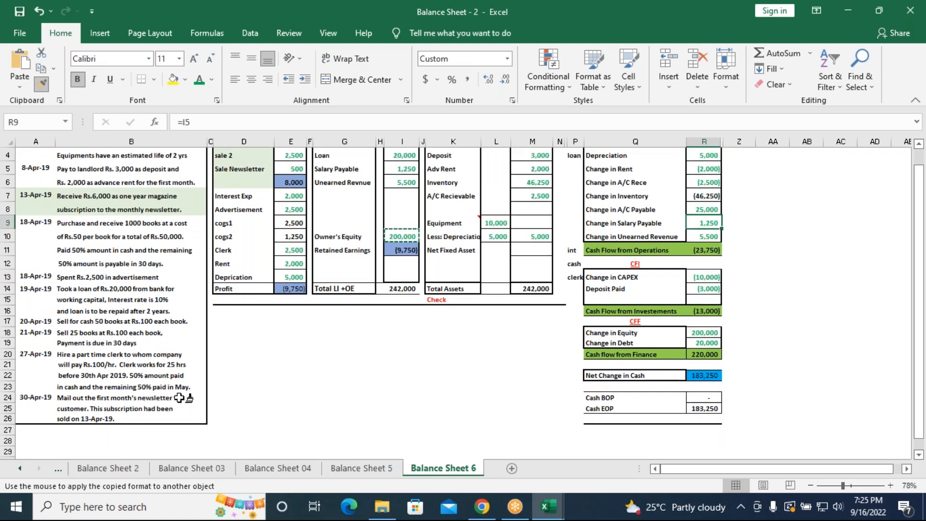
{"action": "scroll", "coordinate": [179, 395], "scroll_direction": "up", "scroll_amount": 1}
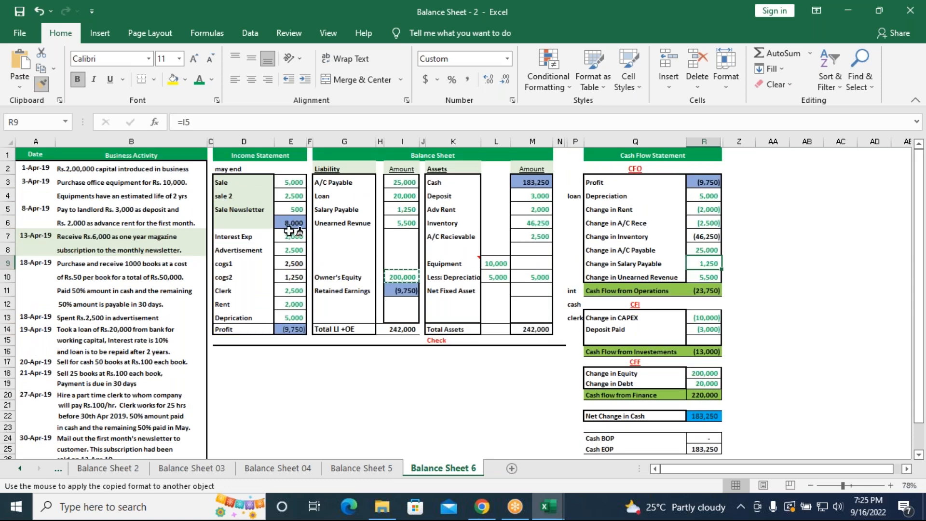
{"action": "left_click", "coordinate": [297, 264]}
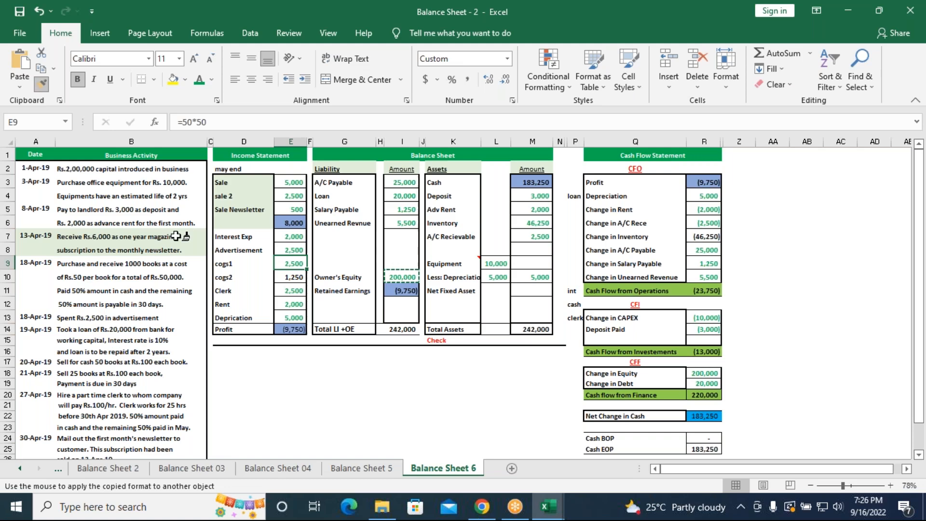
{"action": "left_click", "coordinate": [294, 276]}
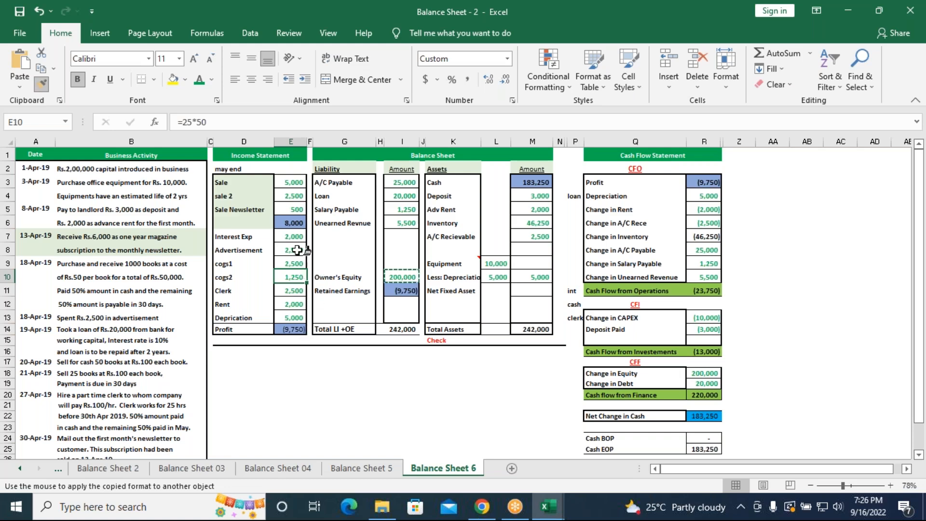
Apply the green format to the total sales (E6), Profit (E14) and Retained Earnings (I11) amounts
{"action": "left_click", "coordinate": [293, 220]}
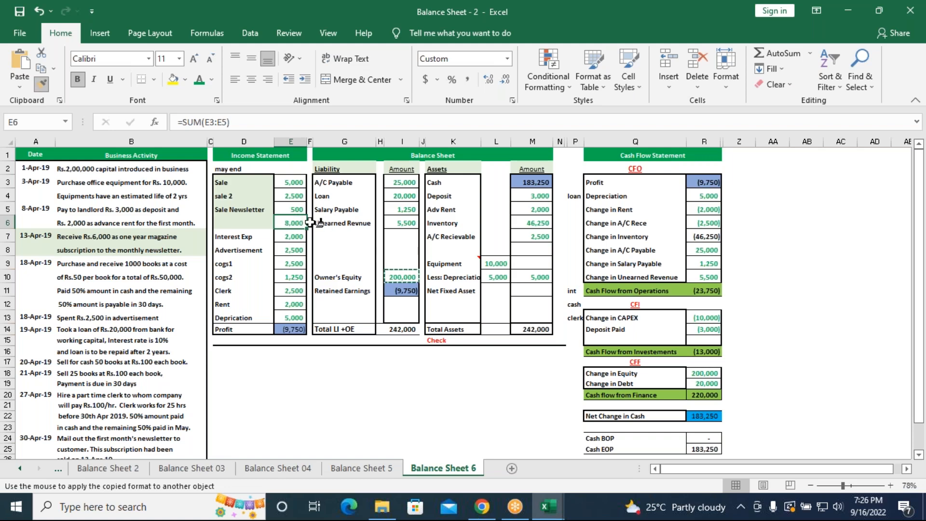
{"action": "left_click", "coordinate": [308, 332]}
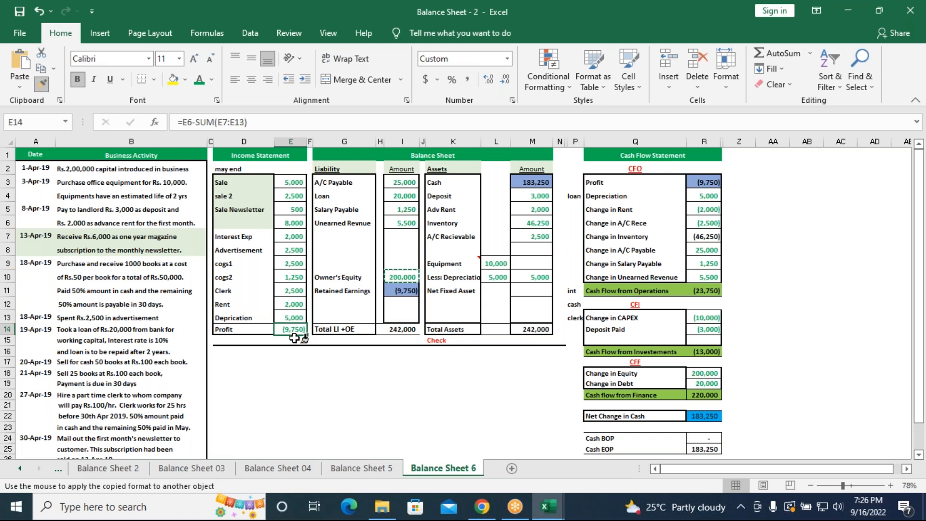
{"action": "left_click", "coordinate": [405, 292]}
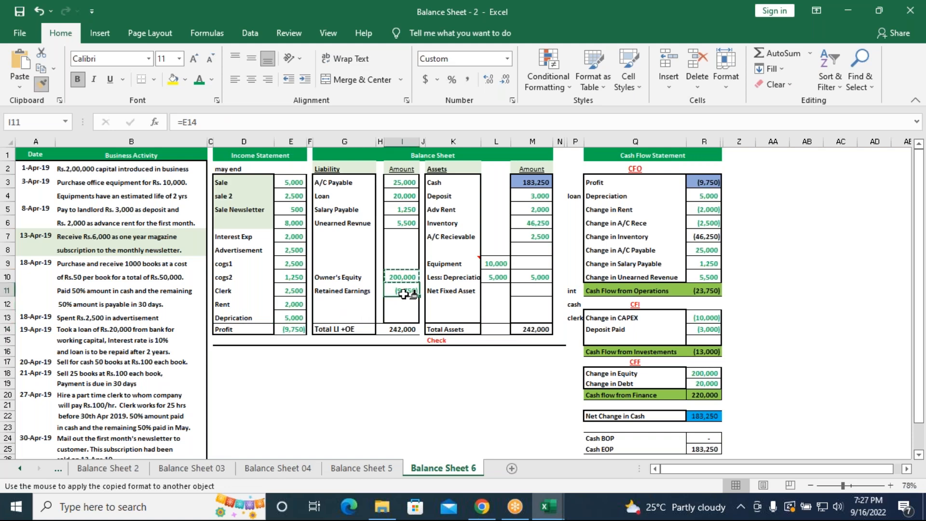
Apply the green format to the cash flow Profit (R3), Inventory (M6) and Change in Inventory (R7) amounts
{"action": "left_click", "coordinate": [710, 184]}
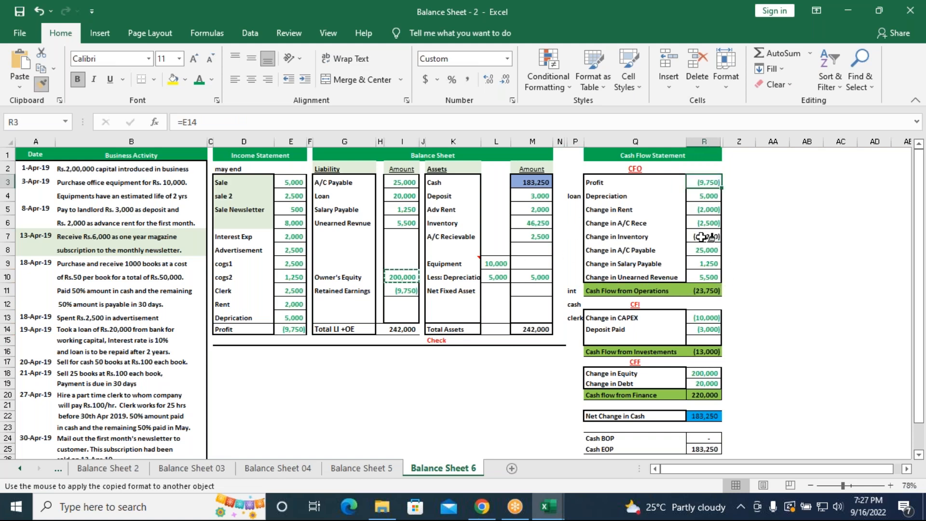
{"action": "left_click", "coordinate": [536, 224]}
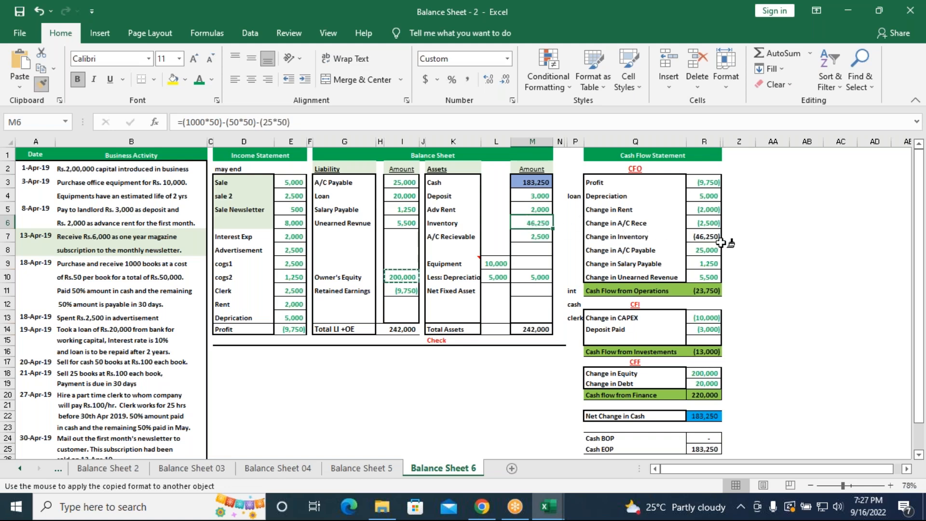
{"action": "left_click", "coordinate": [704, 236]}
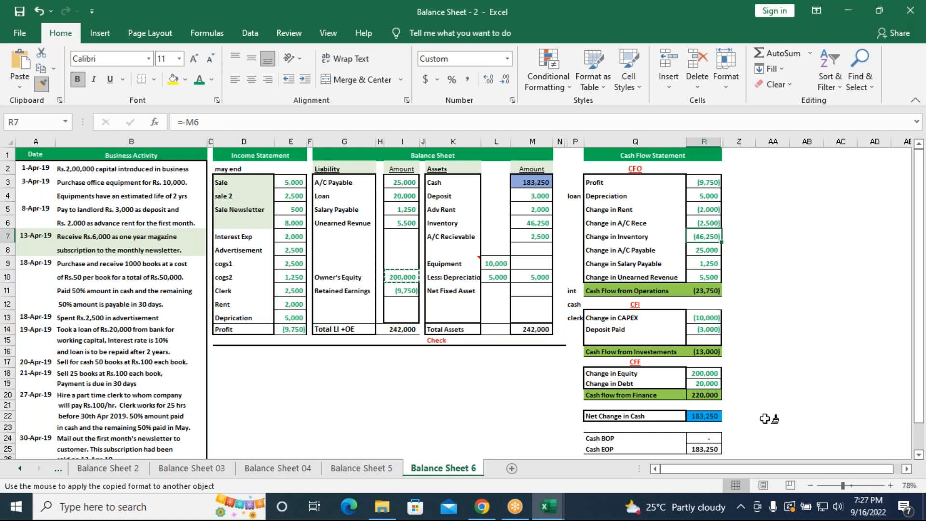
Apply the green format to the operations (R11), investments (R16) and finance (R20) cash flow subtotals
{"action": "left_click", "coordinate": [709, 290]}
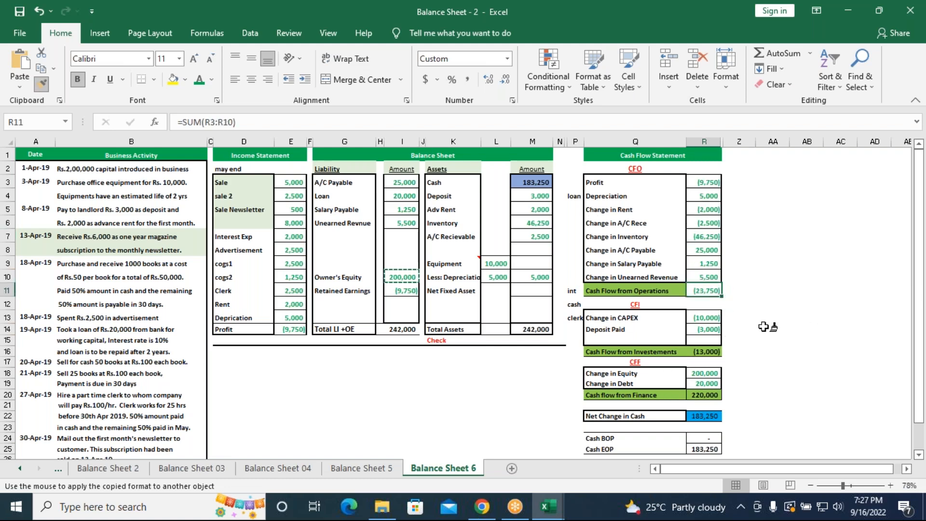
{"action": "scroll", "coordinate": [763, 327], "scroll_direction": "down", "scroll_amount": 1}
{"action": "left_click", "coordinate": [704, 310]}
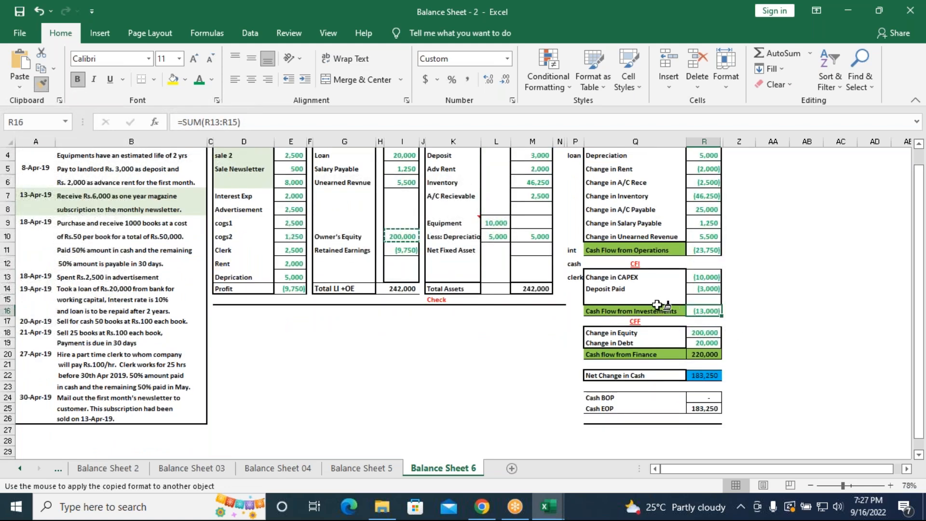
{"action": "left_click", "coordinate": [708, 354]}
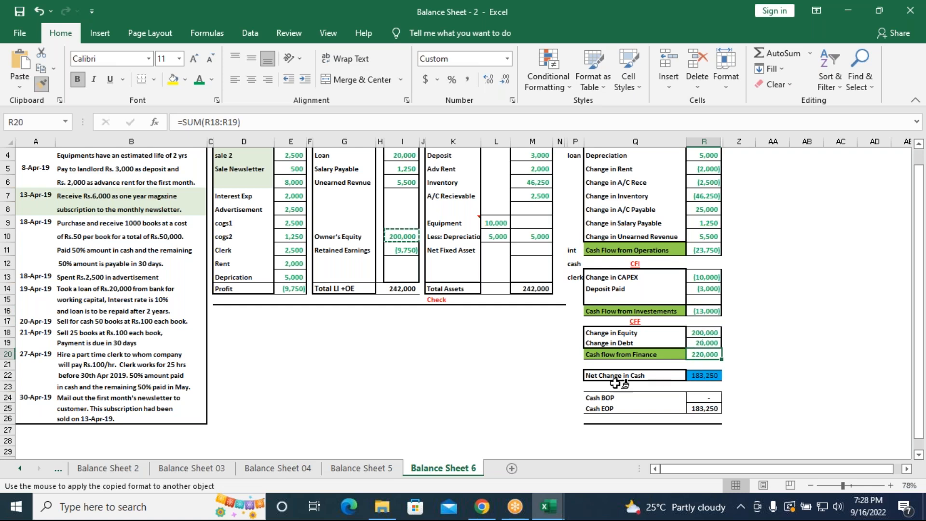
Apply the green format to Net Change in Cash (R22), Cash EOP (R25) and the balance sheet Cash amount (M3)
{"action": "left_click", "coordinate": [710, 379]}
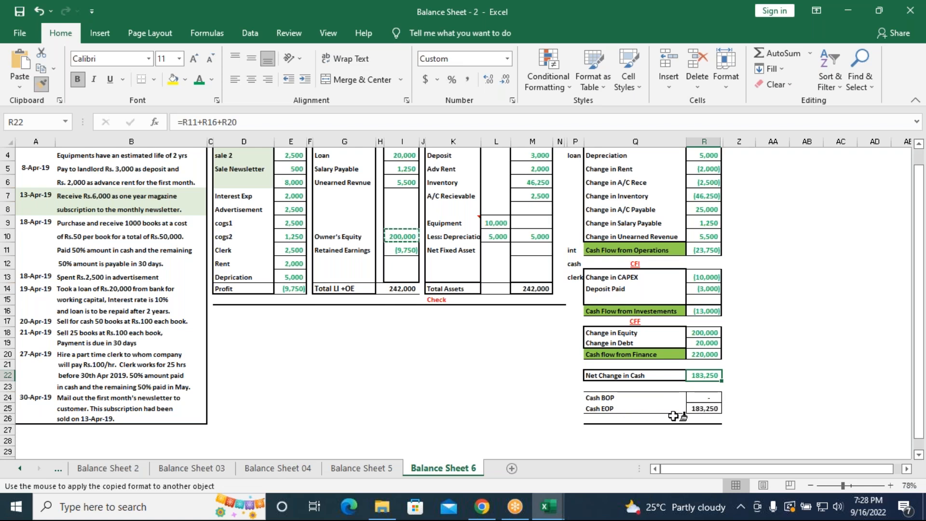
{"action": "left_click", "coordinate": [709, 409]}
{"action": "scroll", "coordinate": [753, 333], "scroll_direction": "up", "scroll_amount": 1}
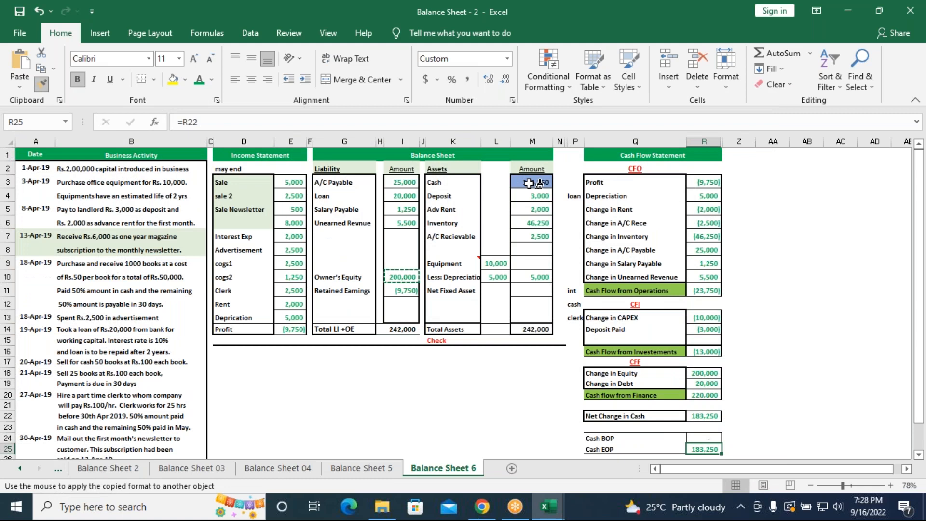
{"action": "left_click", "coordinate": [529, 183]}
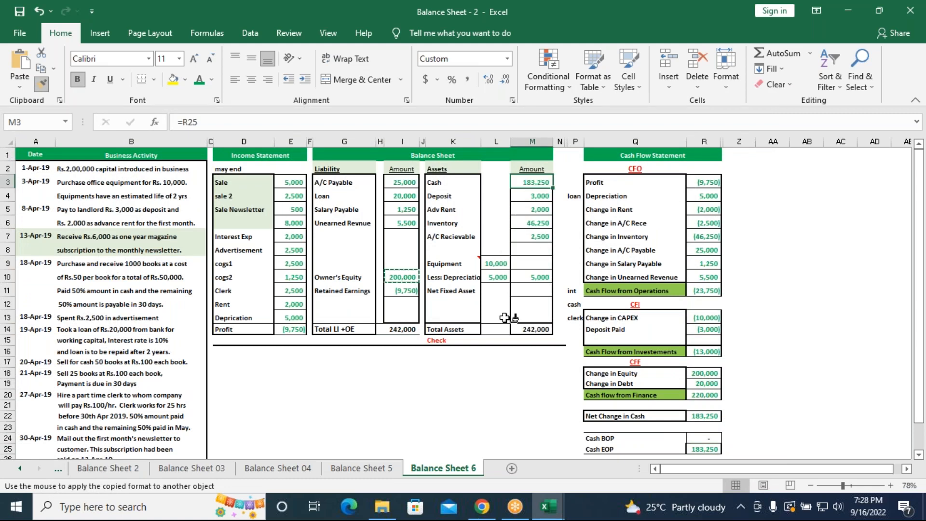
Apply the green format to Total Assets (M14) and Total LI +OE (I14), and end format painting
{"action": "left_click", "coordinate": [530, 328]}
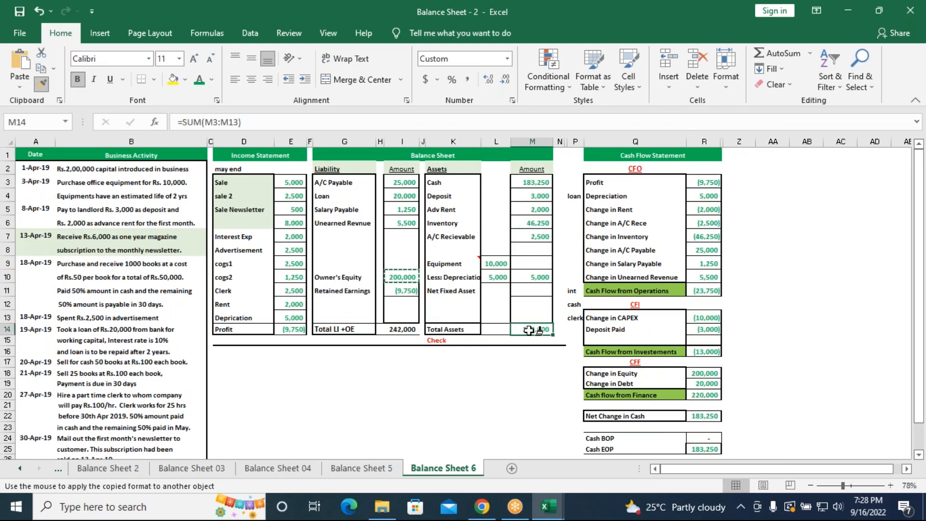
{"action": "left_click", "coordinate": [399, 329]}
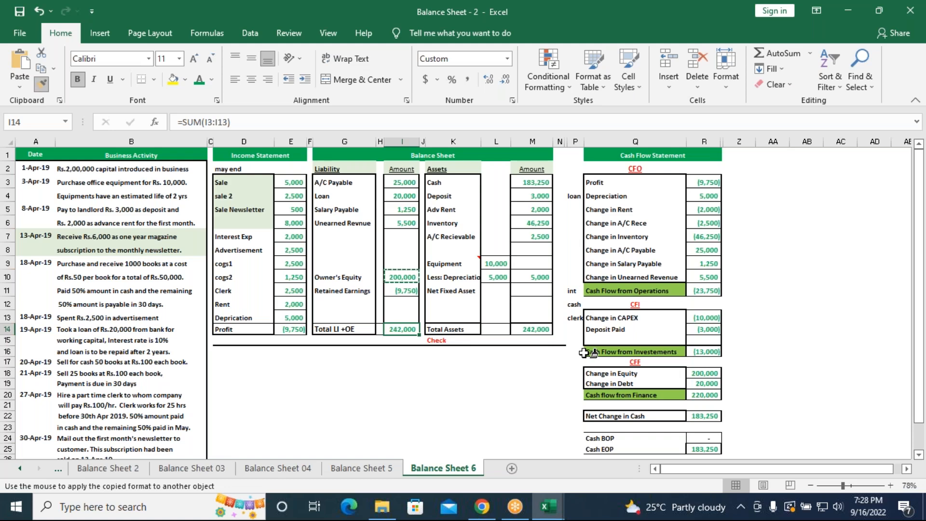
{"action": "key", "text": "Escape"}
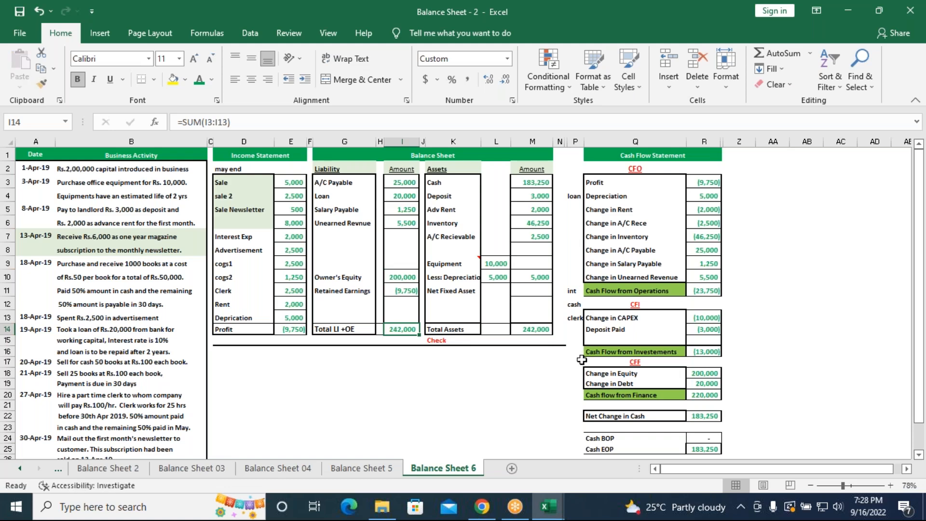
On the Balance Sheet 5 sheet, enter =5000000 as the Debt amount in G3
{"action": "left_click", "coordinate": [361, 468]}
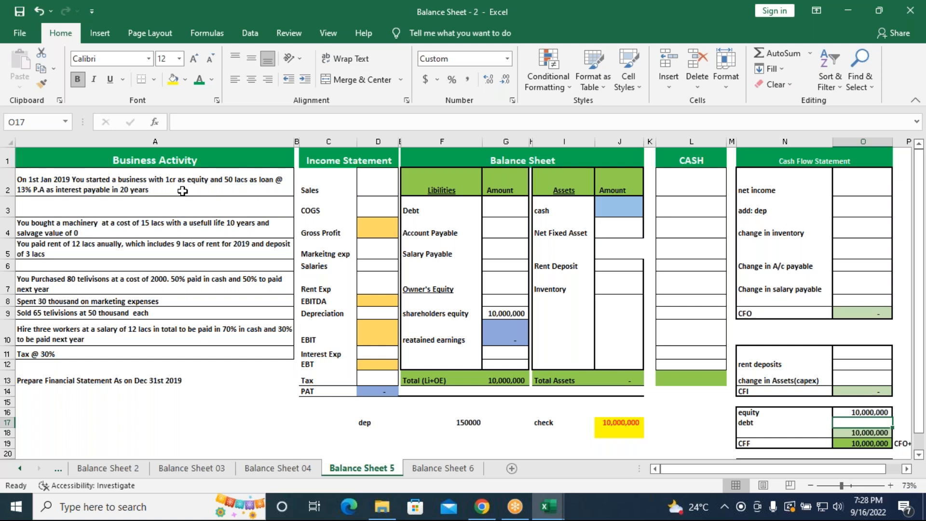
{"action": "left_click", "coordinate": [509, 313]}
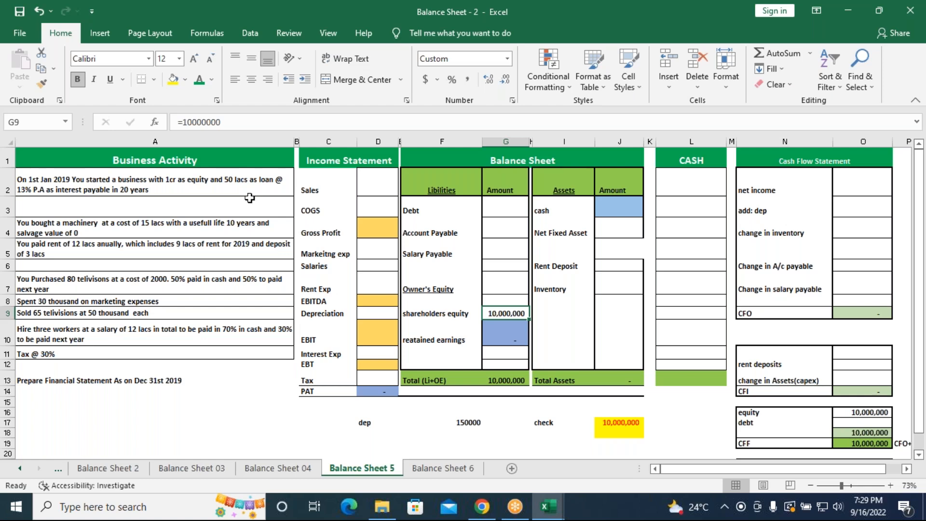
{"action": "left_click", "coordinate": [493, 205]}
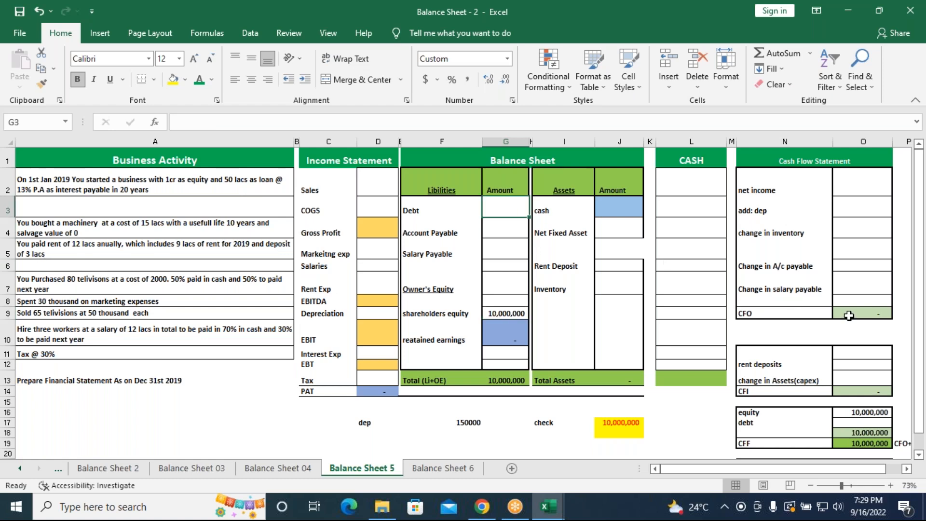
{"action": "type", "text": "=5000000"}
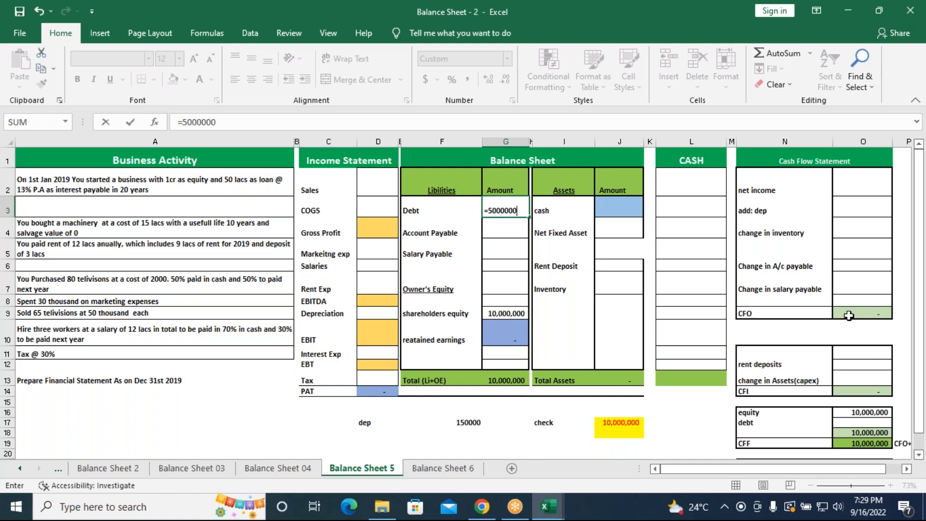
{"action": "key", "text": "Return"}
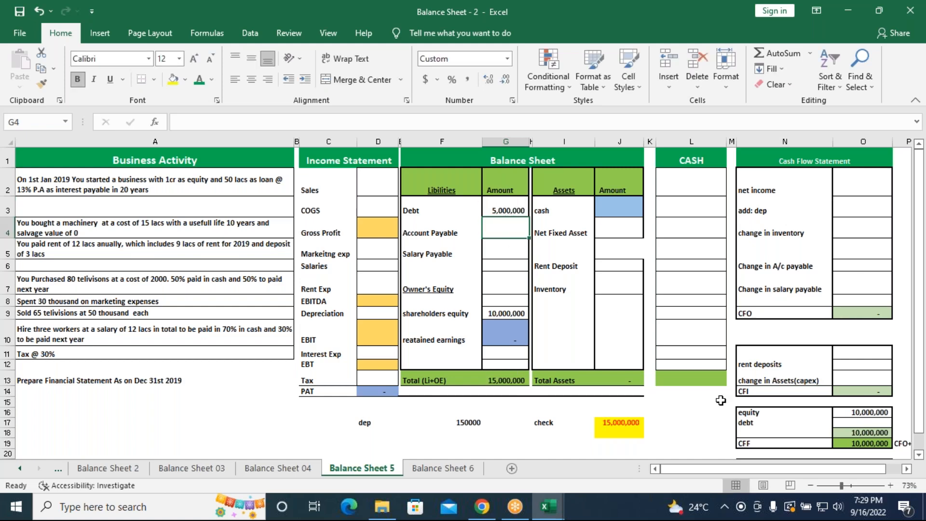
Link the cash flow debt amount in O17 to the balance sheet Debt with =G3
{"action": "left_click", "coordinate": [868, 424]}
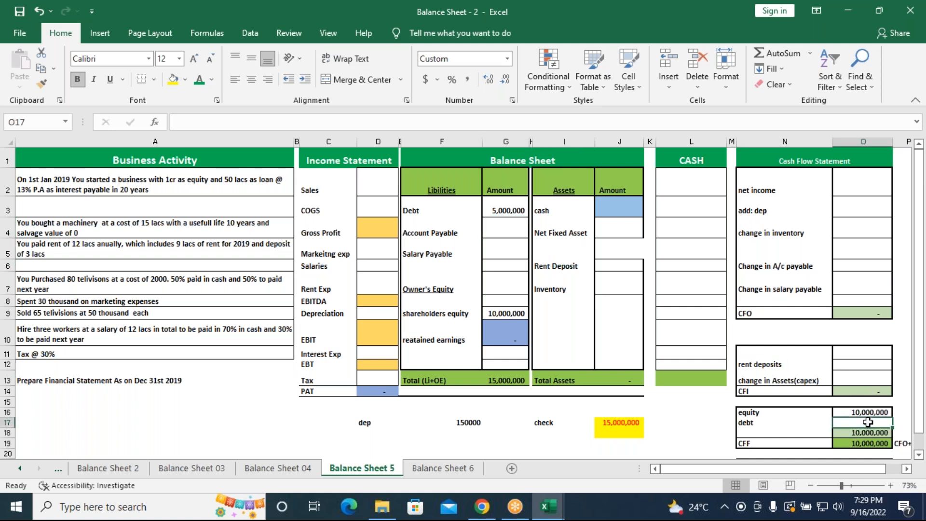
{"action": "type", "text": "="}
{"action": "left_click", "coordinate": [501, 207]}
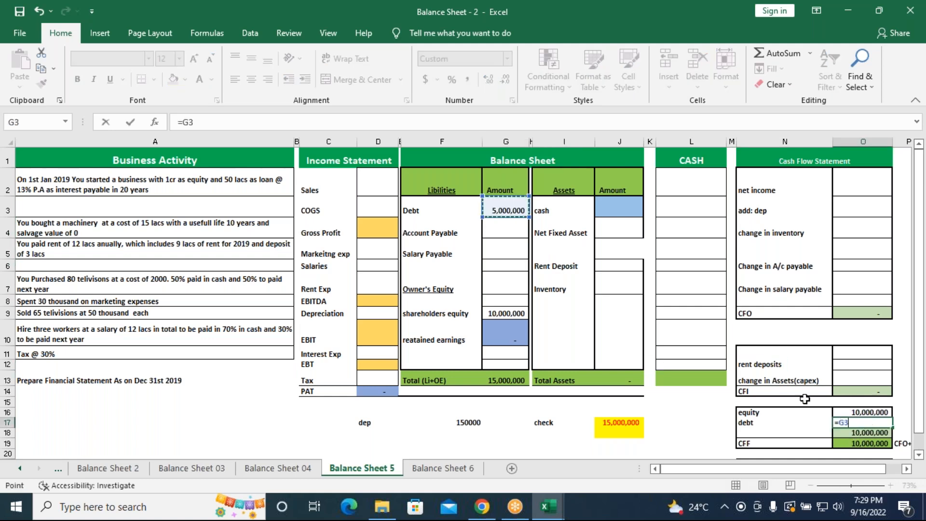
{"action": "key", "text": "Return"}
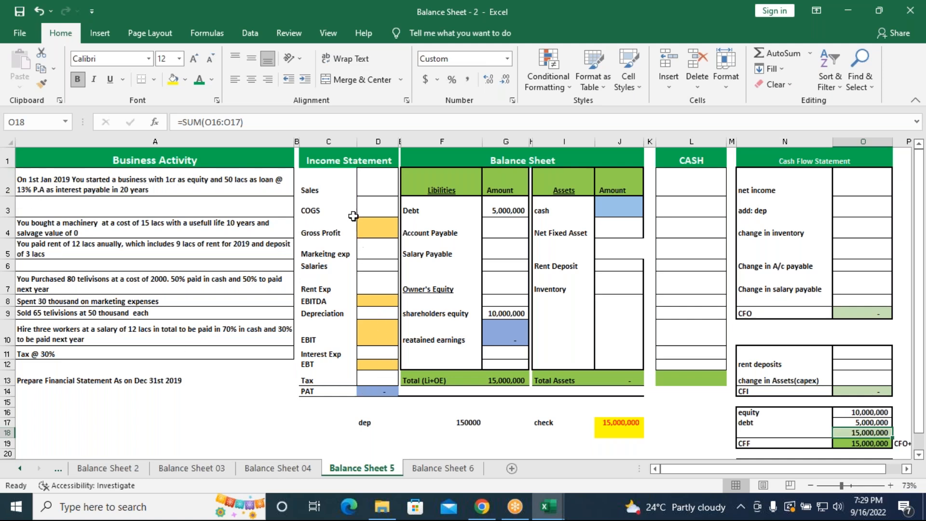
Calculate the Interest Exp in D11 as 13% of the 5000000 loan
{"action": "left_click", "coordinate": [369, 354]}
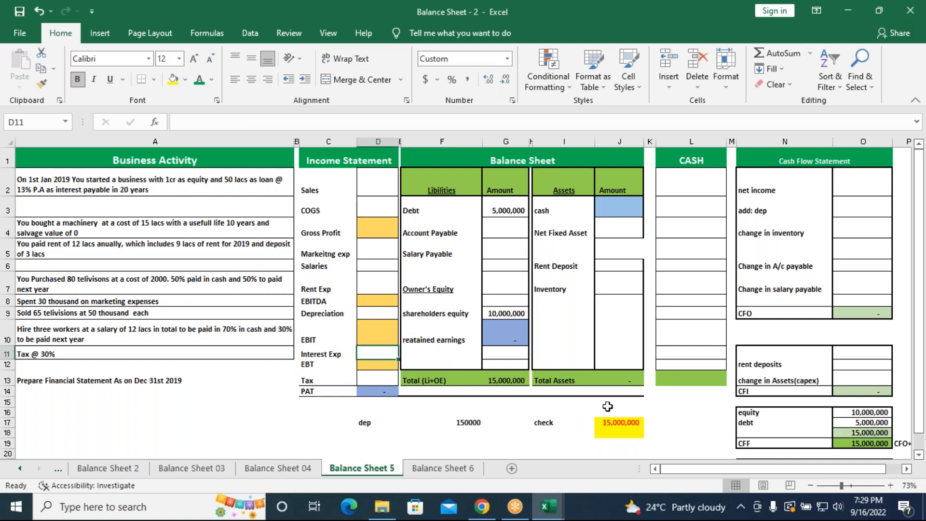
{"action": "type", "text": "=5000000*13%"}
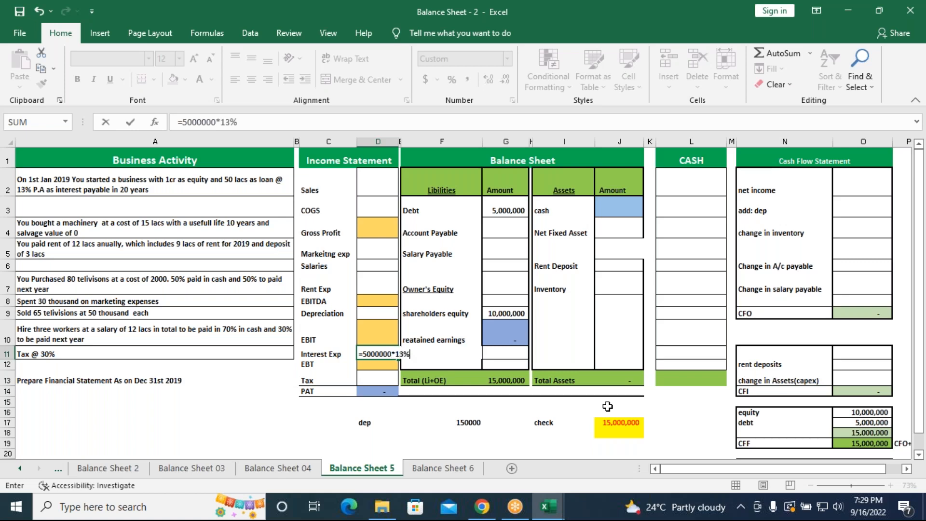
{"action": "key", "text": "Return"}
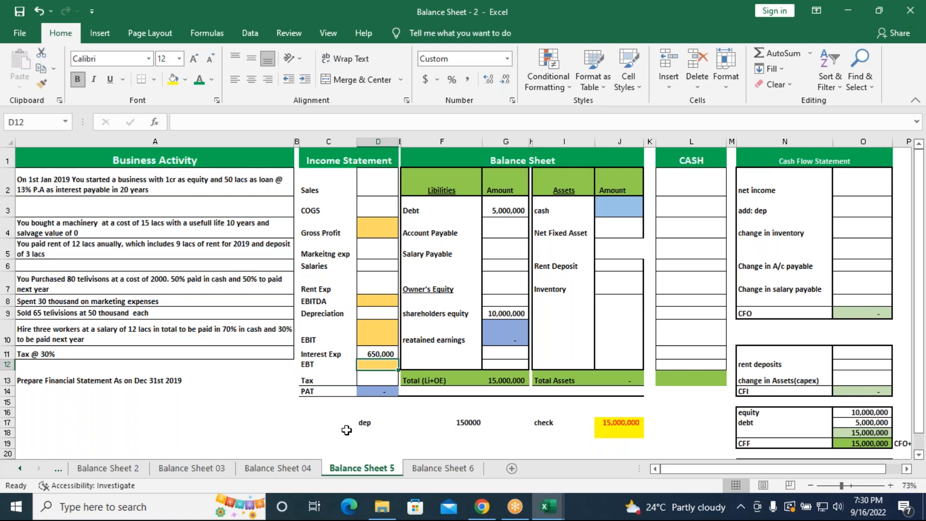
Clear the old depreciation label and its calculation from C17:F17
{"action": "left_click", "coordinate": [451, 425]}
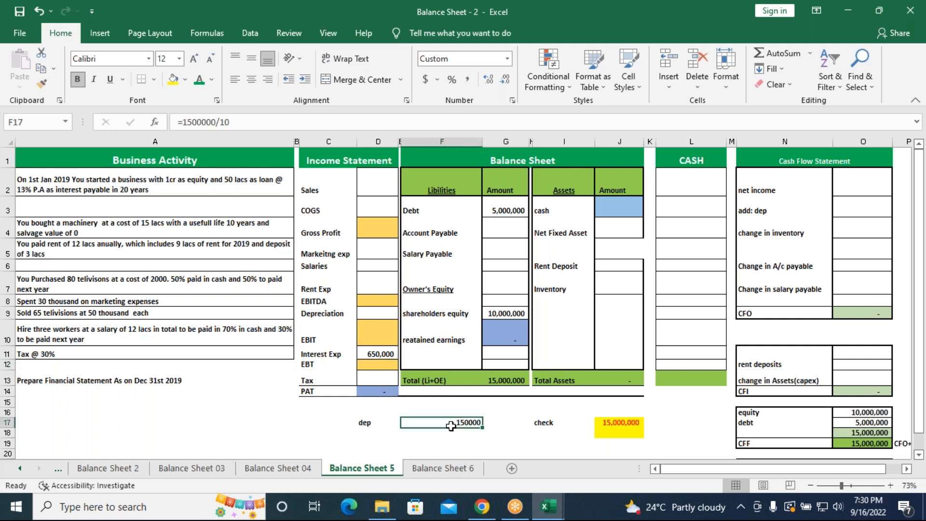
{"action": "left_click_drag", "start_coordinate": [352, 423], "coordinate": [459, 422]}
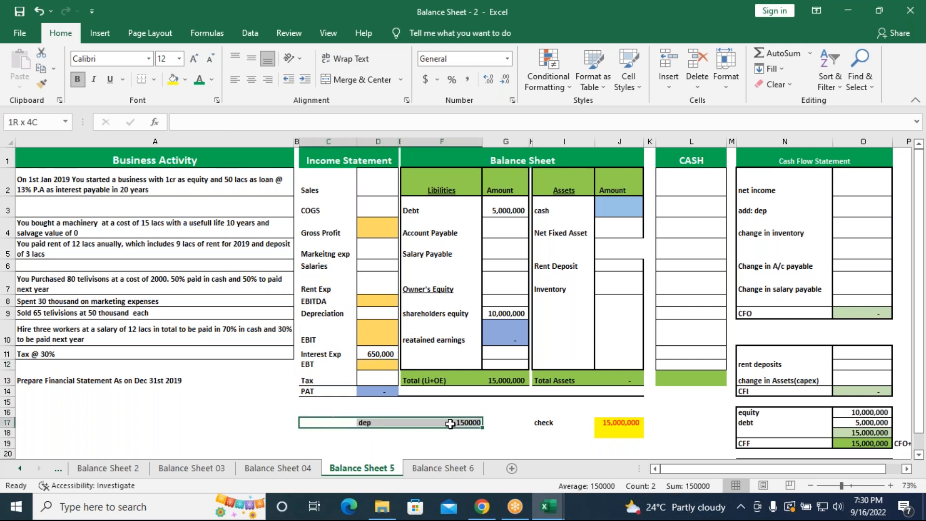
{"action": "key", "text": "Delete"}
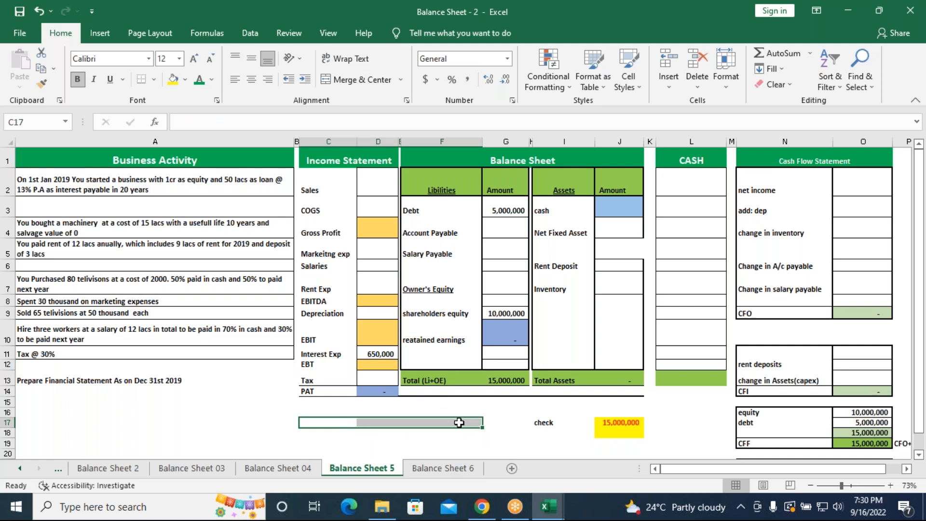
Label C17 as dep and enter the machinery cost of 1500000 beside it in D17
{"action": "left_click", "coordinate": [350, 423]}
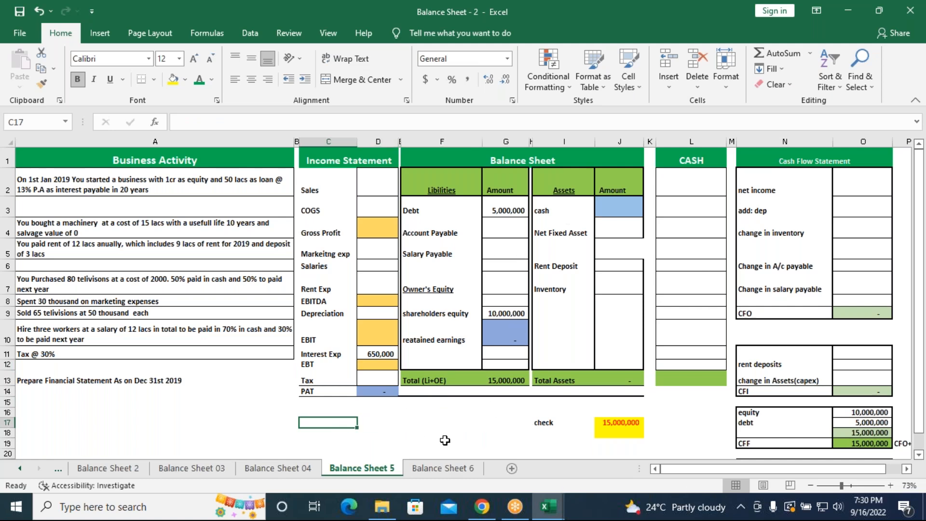
{"action": "type", "text": "dep"}
{"action": "key", "text": "Tab"}
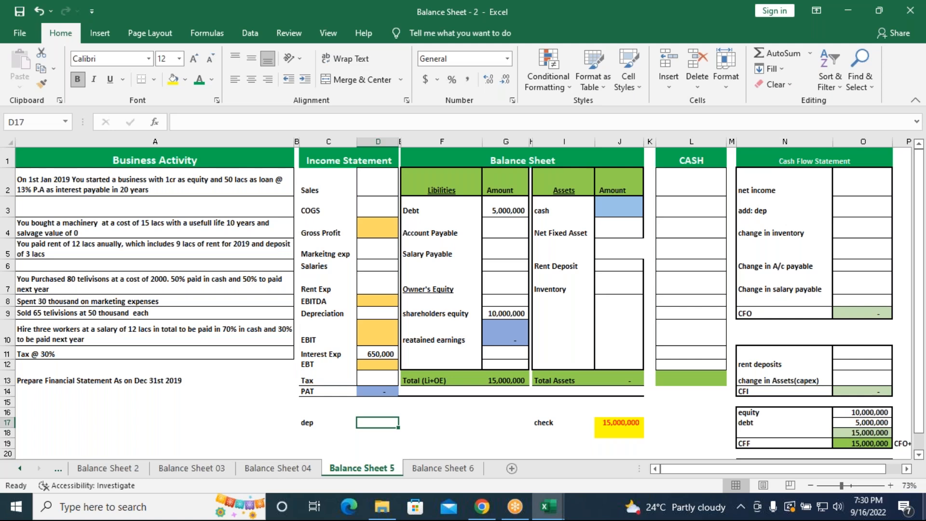
{"action": "type", "text": "1500000"}
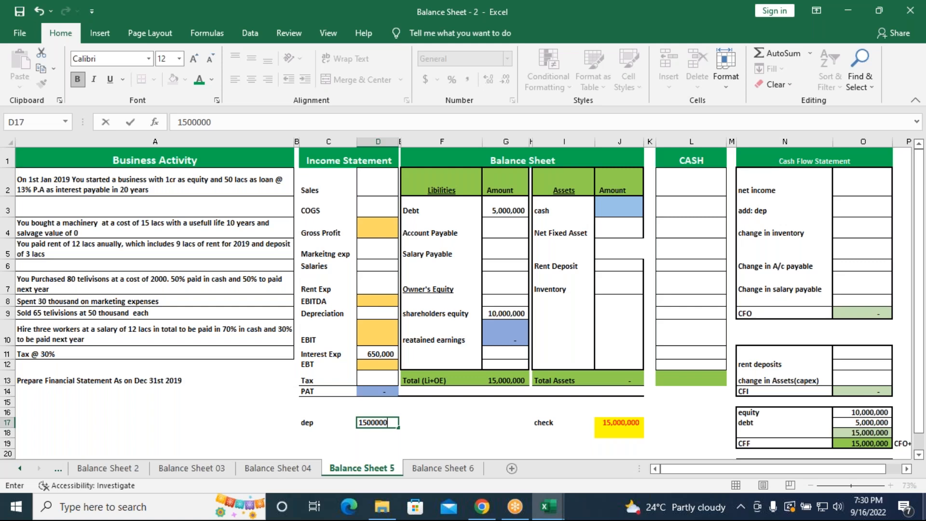
{"action": "key", "text": "Return"}
{"action": "key", "text": "Left"}
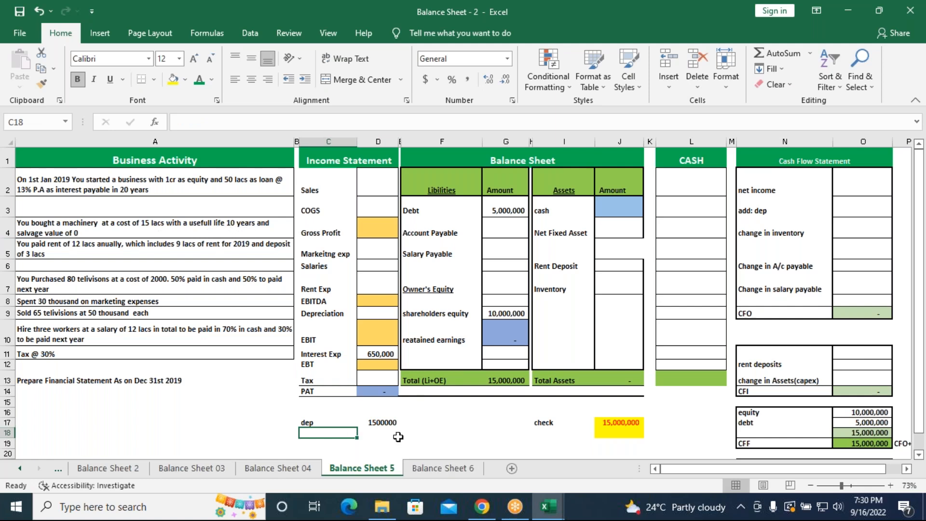
Turn the machinery cost in D17 into the yearly depreciation formula =1500000/10
{"action": "left_click", "coordinate": [393, 425]}
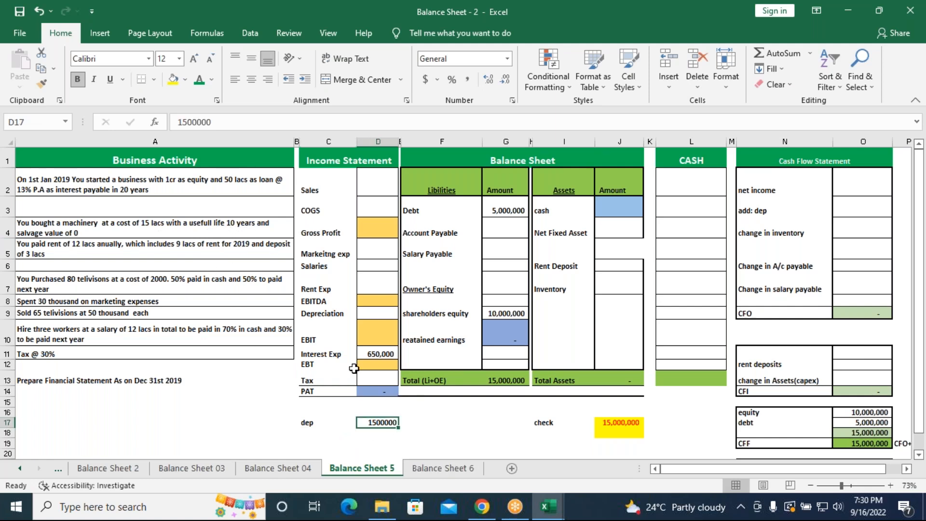
{"action": "left_click", "coordinate": [178, 122]}
{"action": "type", "text": "="}
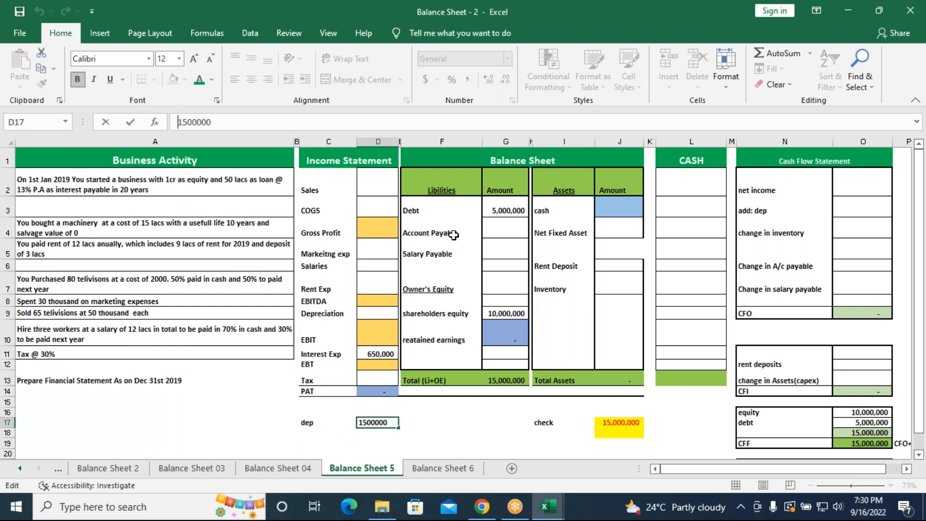
{"action": "left_click", "coordinate": [217, 122]}
{"action": "type", "text": "/1"}
{"action": "key", "text": "Return"}
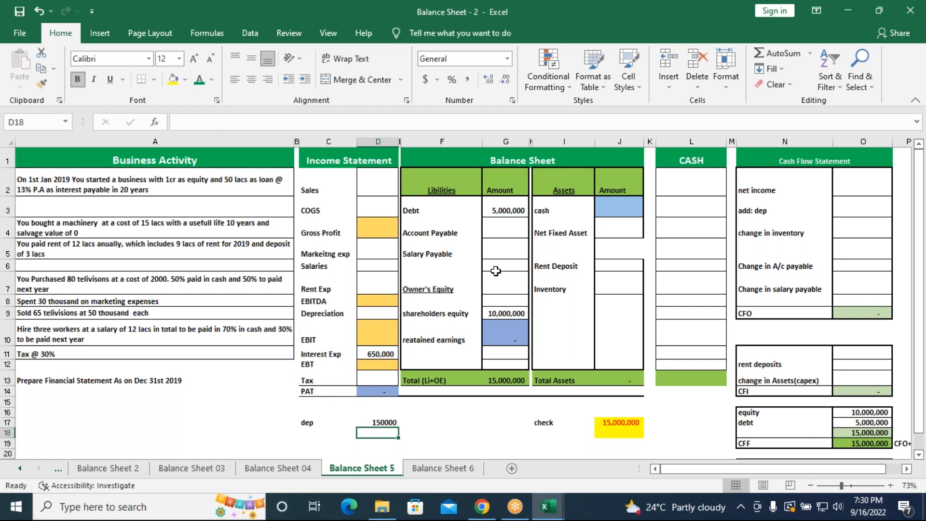
Enter the machinery cost as =1500000 in D16, directly above the yearly depreciation amount
{"action": "left_click", "coordinate": [379, 423]}
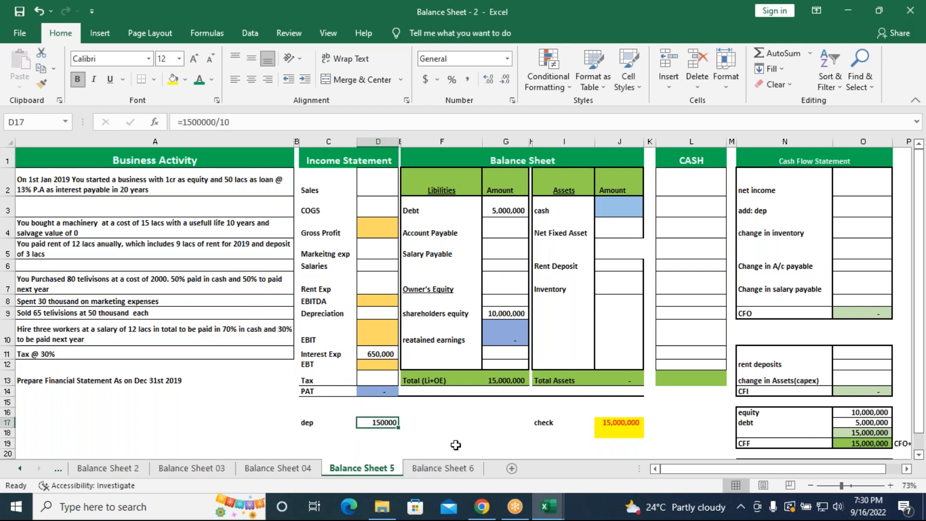
{"action": "left_click", "coordinate": [369, 437]}
{"action": "left_click", "coordinate": [372, 410]}
{"action": "type", "text": "15"}
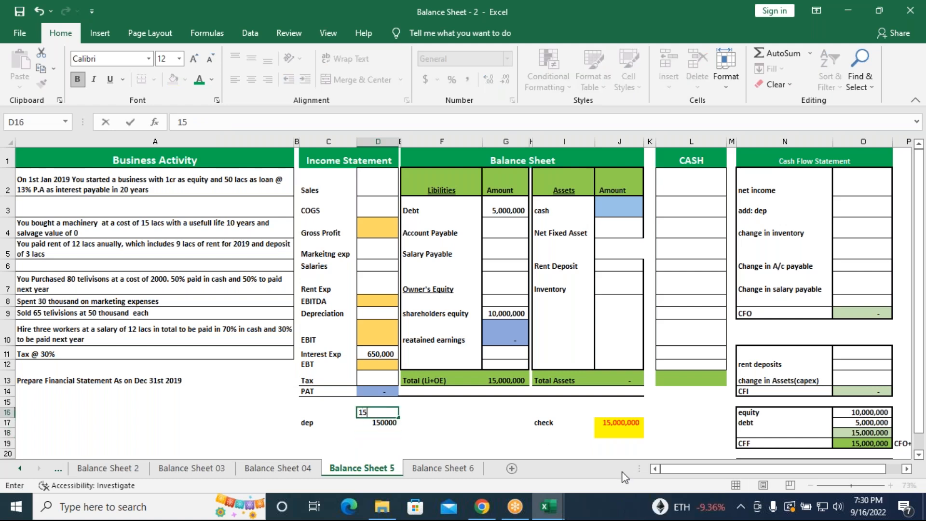
{"action": "type", "text": "="}
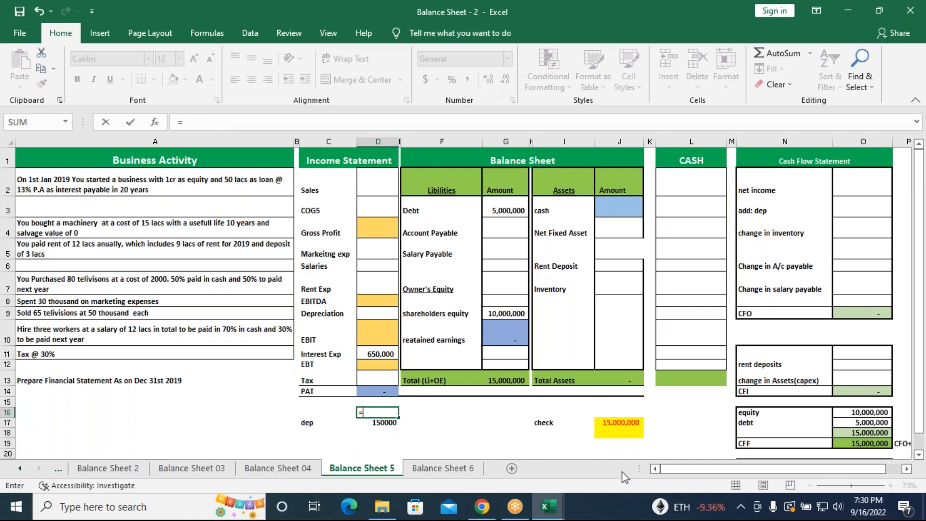
{"action": "type", "text": "1500000"}
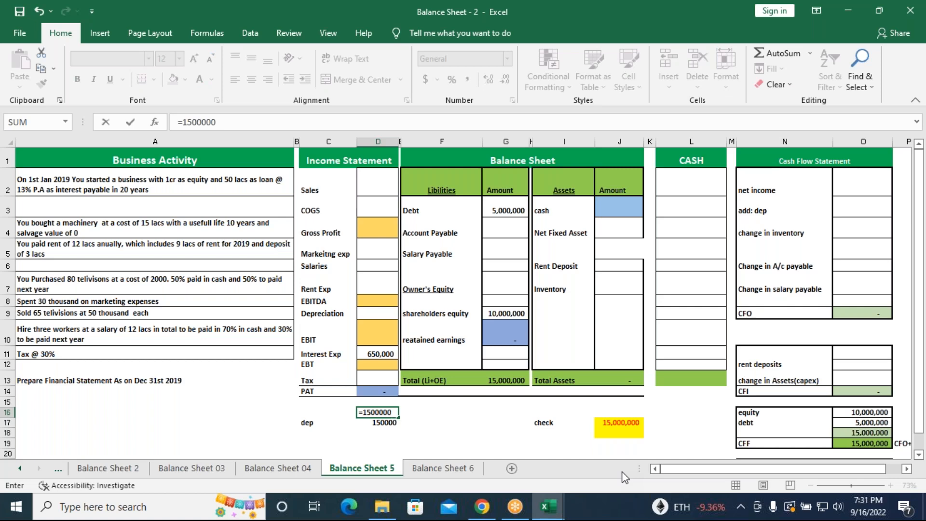
{"action": "key", "text": "Return"}
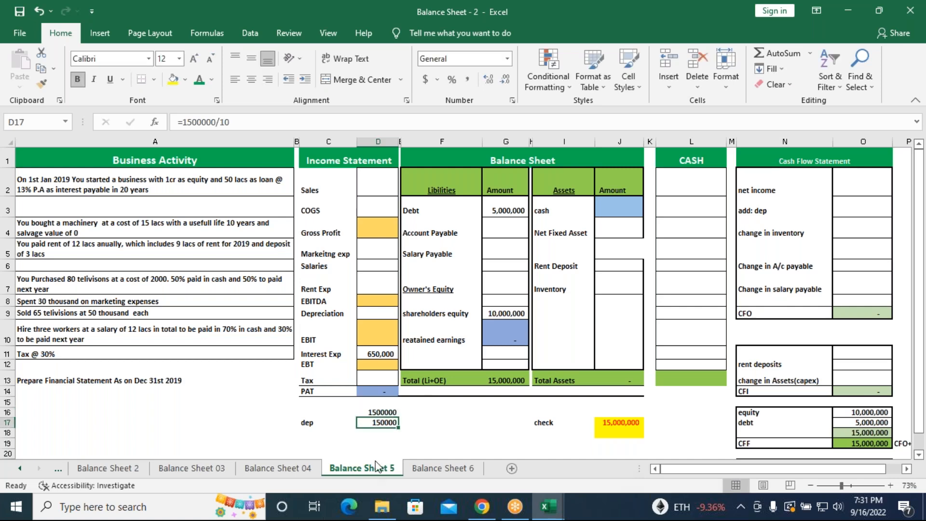
Calculate the machinery's net value in F17 by subtracting the depreciation from the cost with =D16-D17
{"action": "left_click", "coordinate": [431, 424]}
{"action": "type", "text": "="}
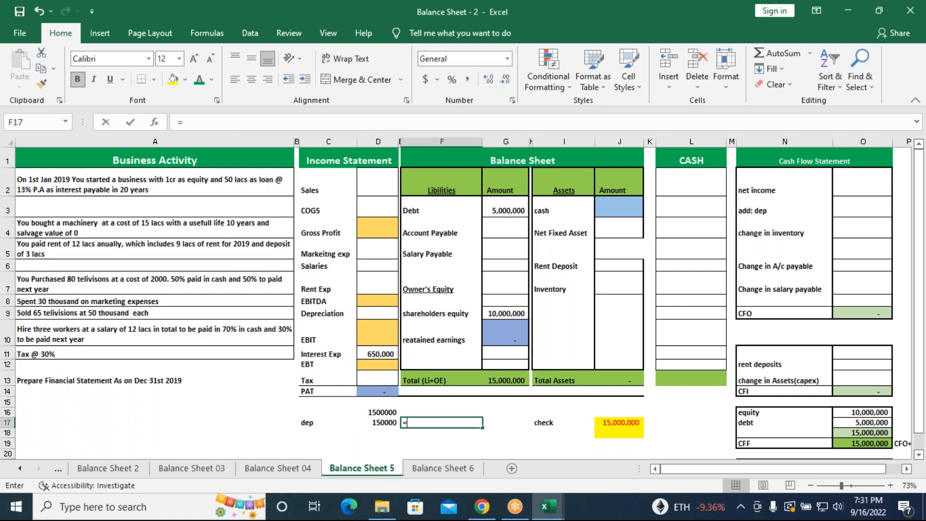
{"action": "left_click", "coordinate": [374, 412]}
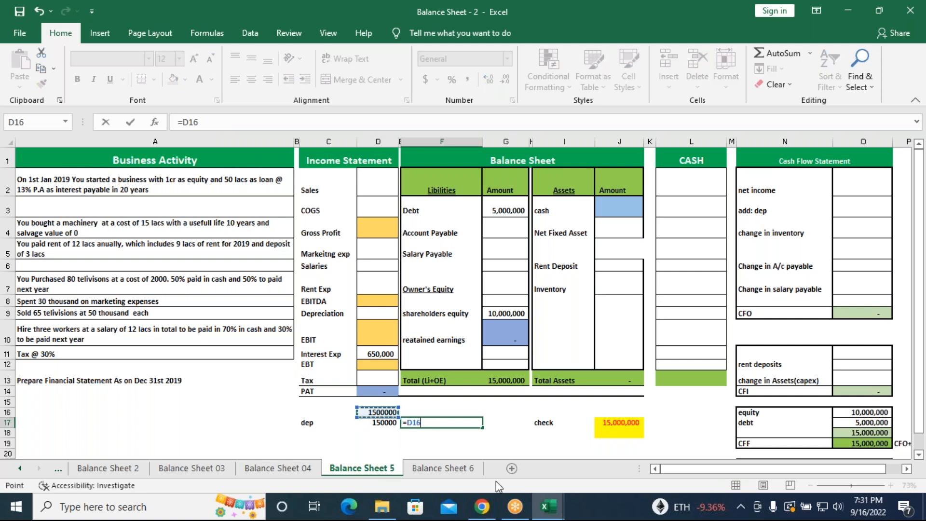
{"action": "type", "text": "-"}
{"action": "left_click", "coordinate": [375, 423]}
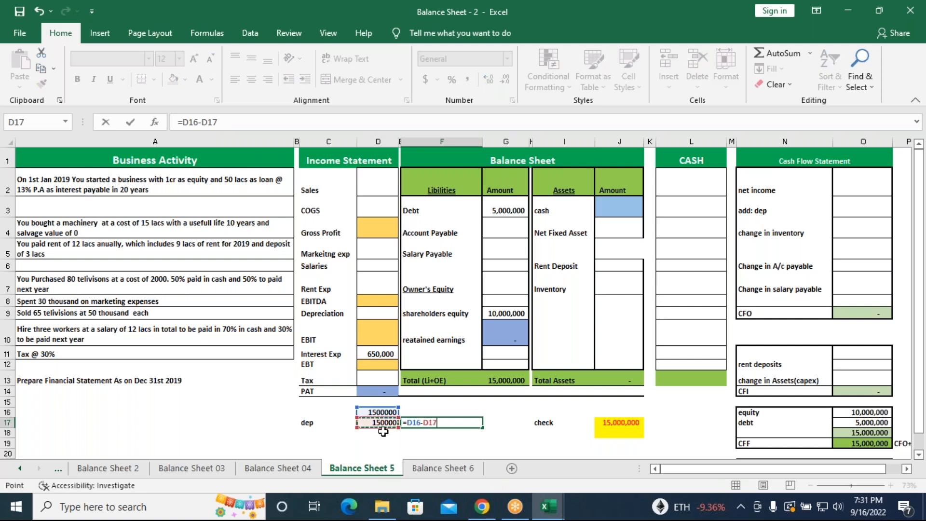
{"action": "key", "text": "Return"}
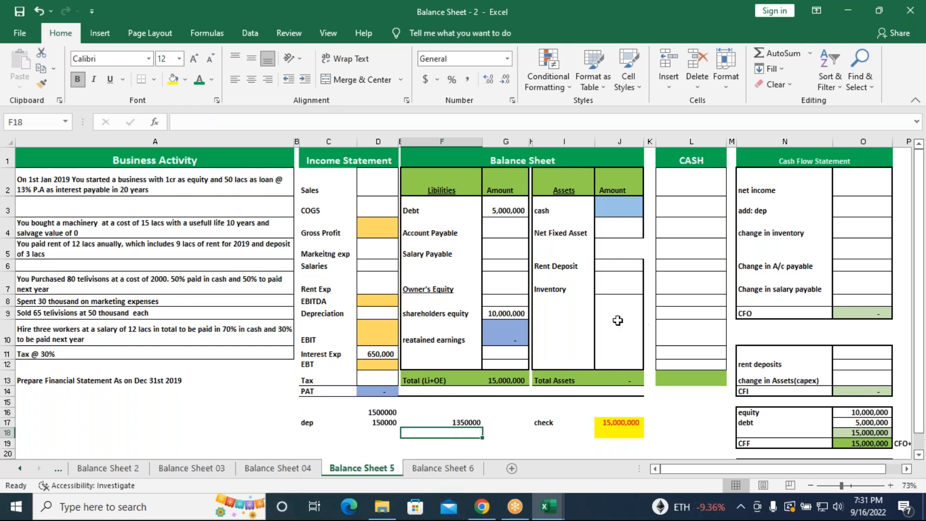
Review the machinery cost, depreciation and net value cells, and link the Net Fixed Asset amount in J4 to F17
{"action": "left_click", "coordinate": [379, 410]}
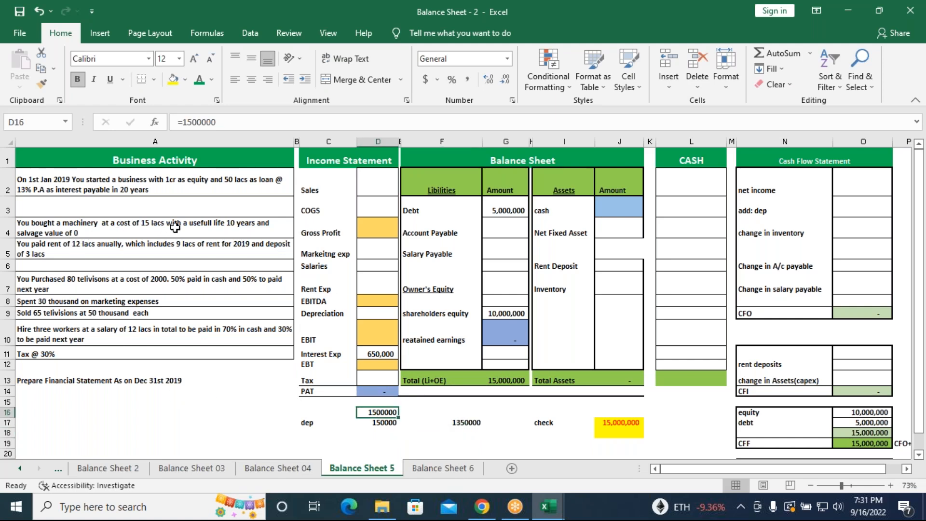
{"action": "left_click", "coordinate": [381, 423]}
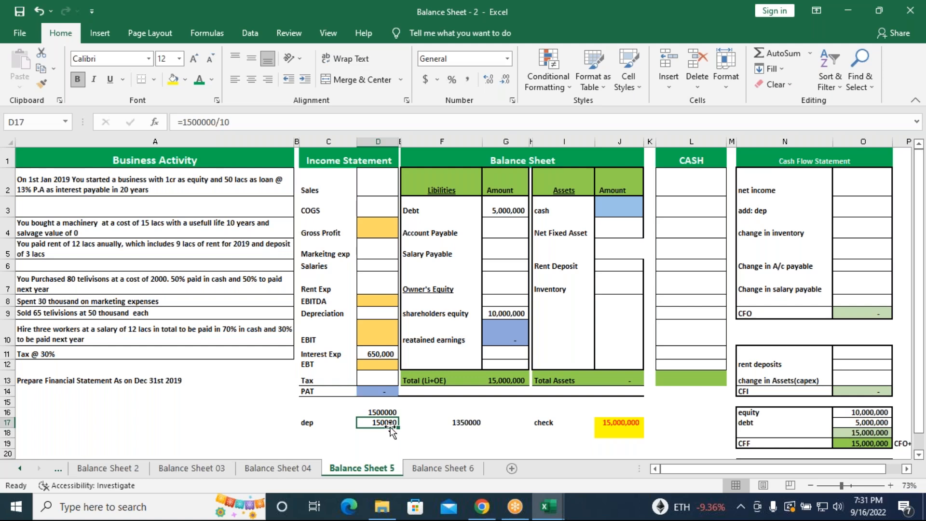
{"action": "left_click", "coordinate": [459, 426]}
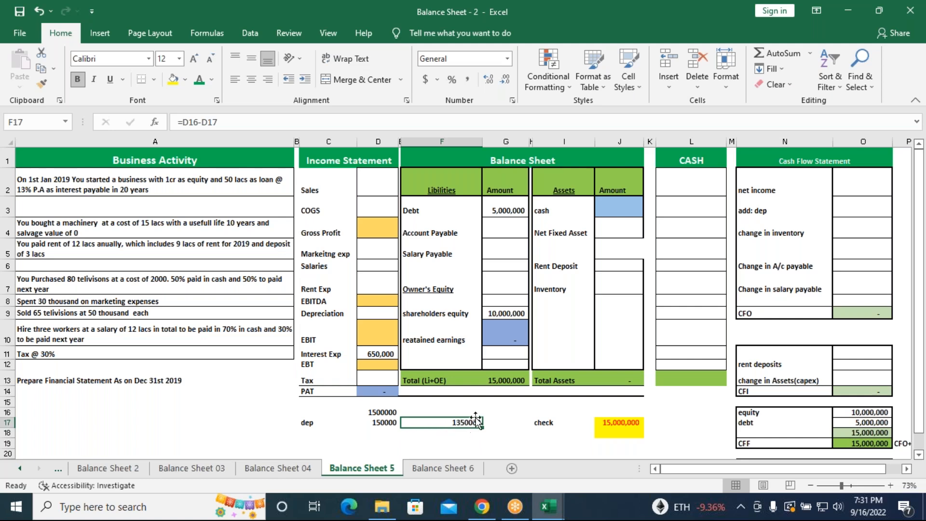
{"action": "left_click", "coordinate": [617, 232]}
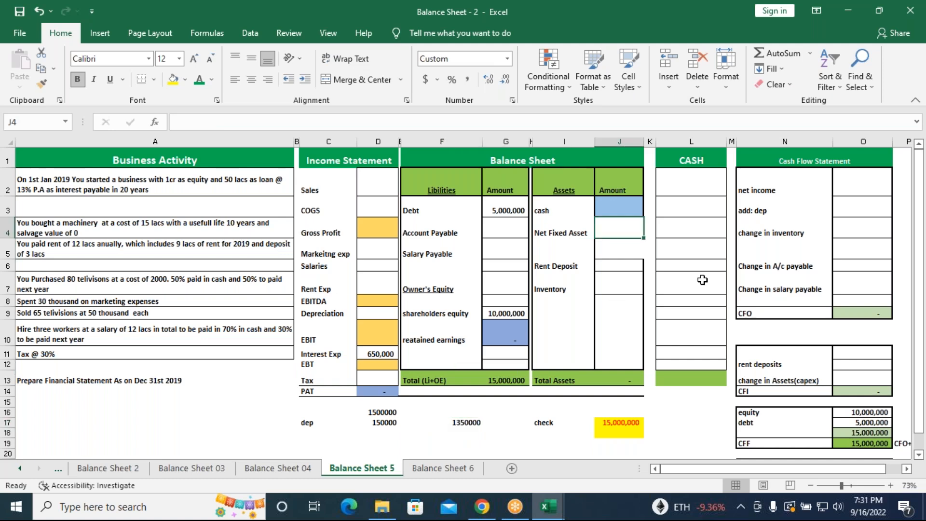
{"action": "type", "text": "="}
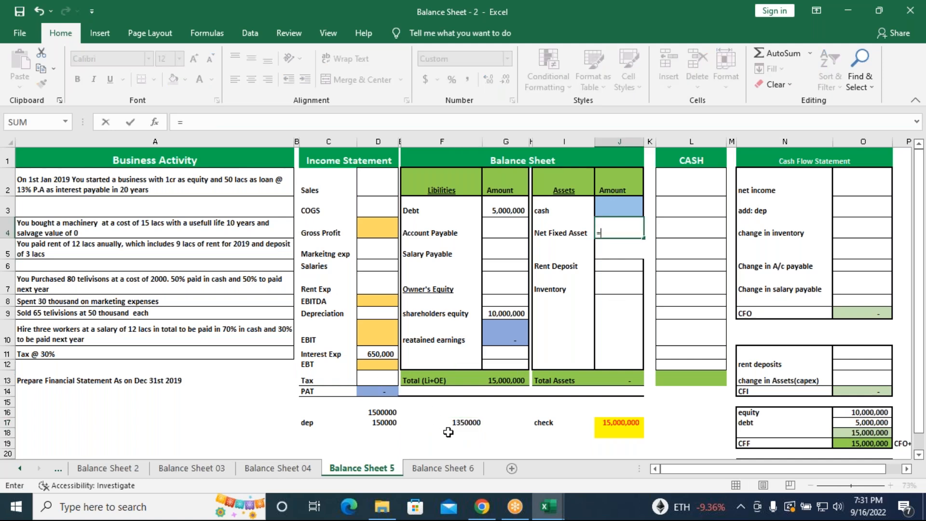
{"action": "left_click", "coordinate": [463, 424]}
{"action": "key", "text": "Return"}
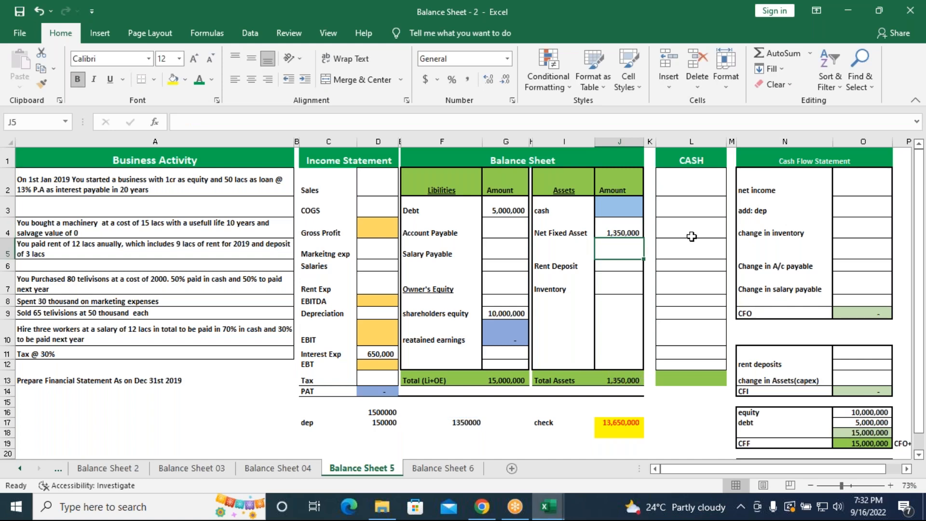
Link the add: dep line of the cash flow statement in O3 to the yearly depreciation in D17
{"action": "left_click", "coordinate": [859, 211]}
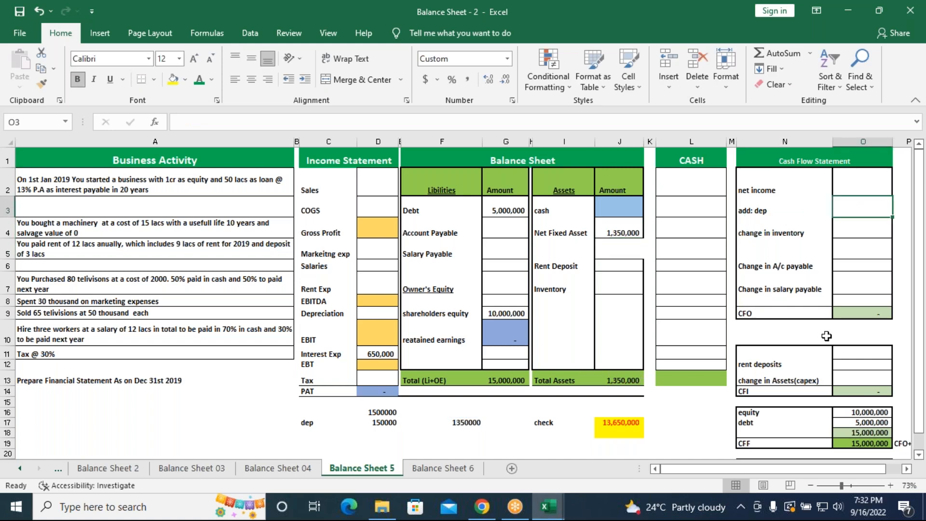
{"action": "type", "text": "="}
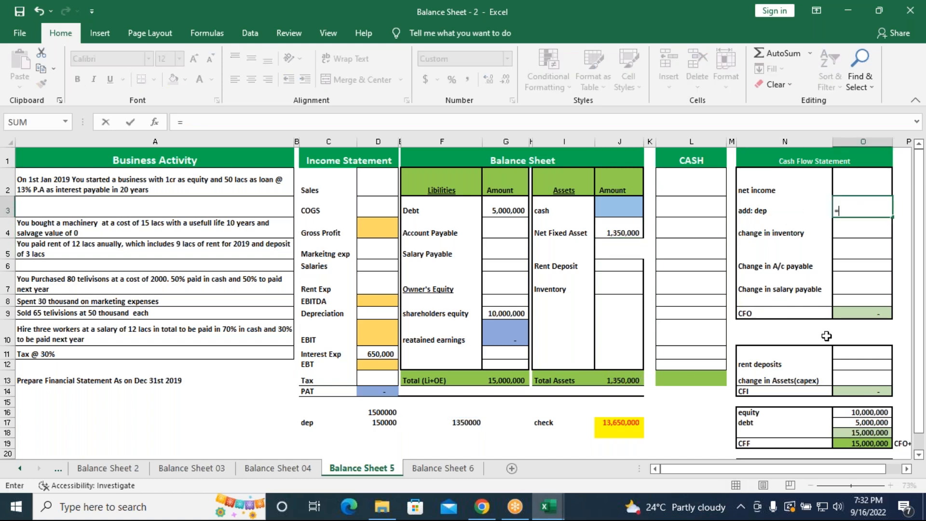
{"action": "left_click", "coordinate": [386, 425]}
{"action": "key", "text": "Return"}
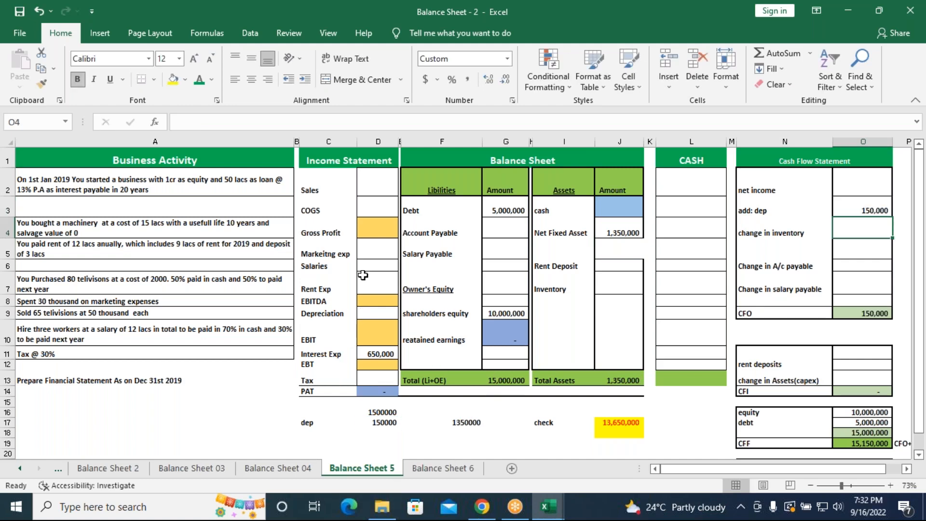
Link the income statement's Depreciation in D9 to the yearly depreciation in D17
{"action": "left_click", "coordinate": [369, 314]}
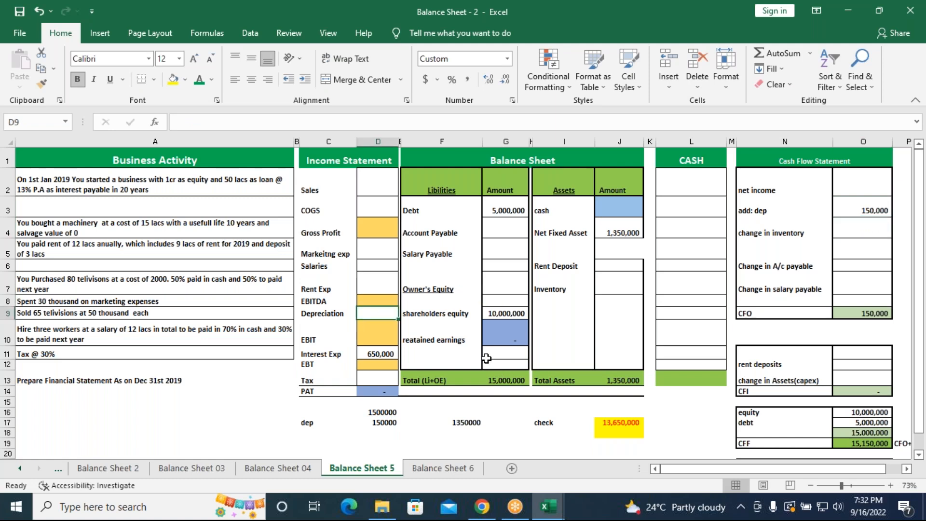
{"action": "type", "text": "="}
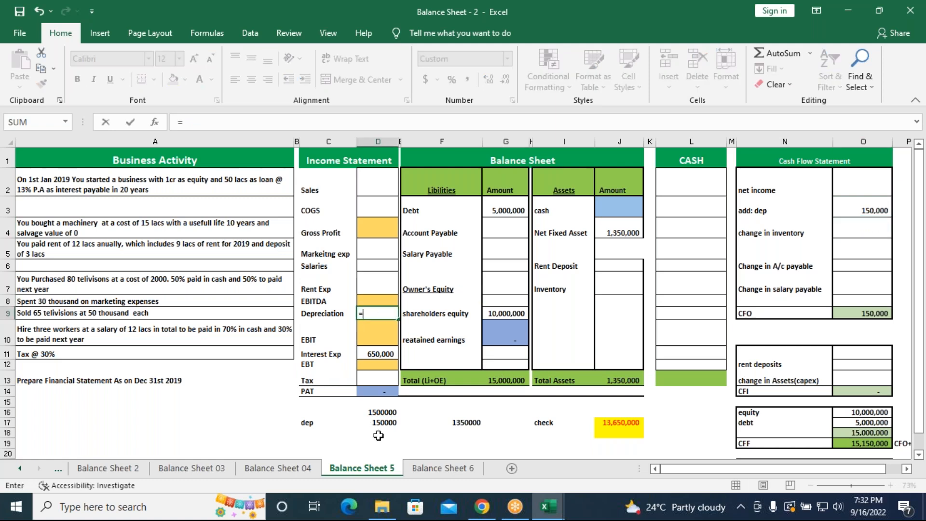
{"action": "left_click", "coordinate": [387, 423]}
{"action": "key", "text": "Return"}
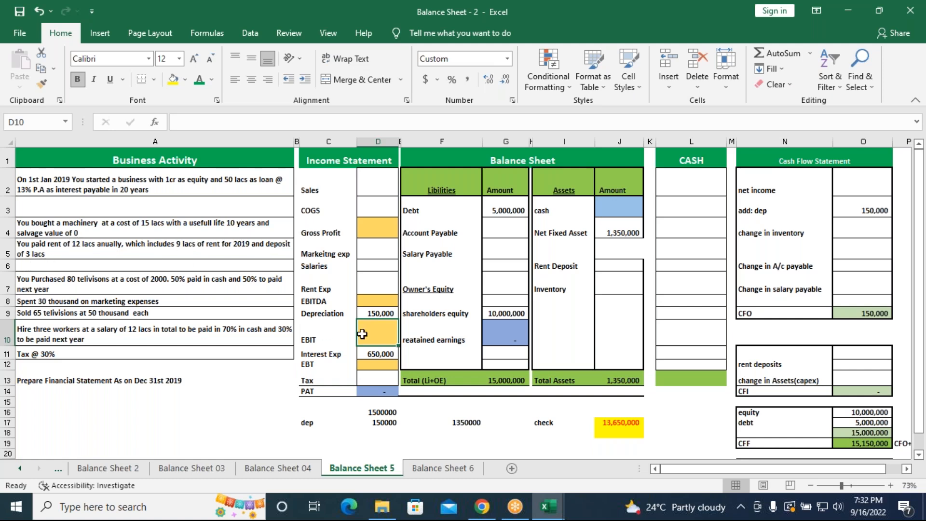
Enter the 2019 Rent Exp in D7 of the income statement as =900000
{"action": "left_click", "coordinate": [374, 289]}
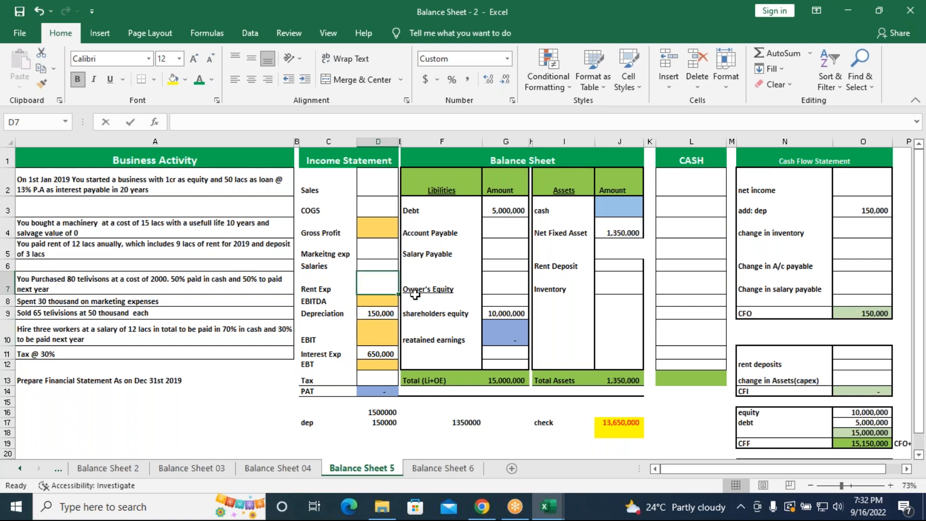
{"action": "type", "text": "=90"}
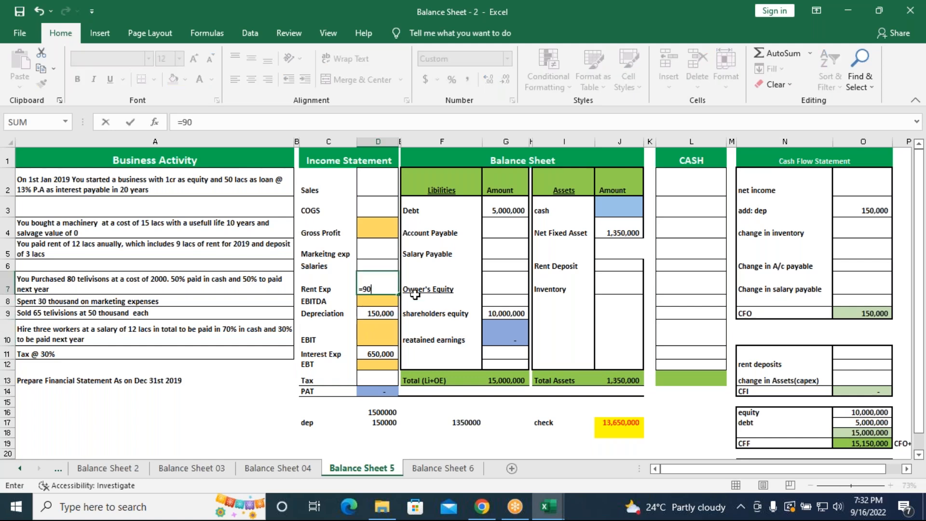
{"action": "type", "text": "0000"}
{"action": "key", "text": "Return"}
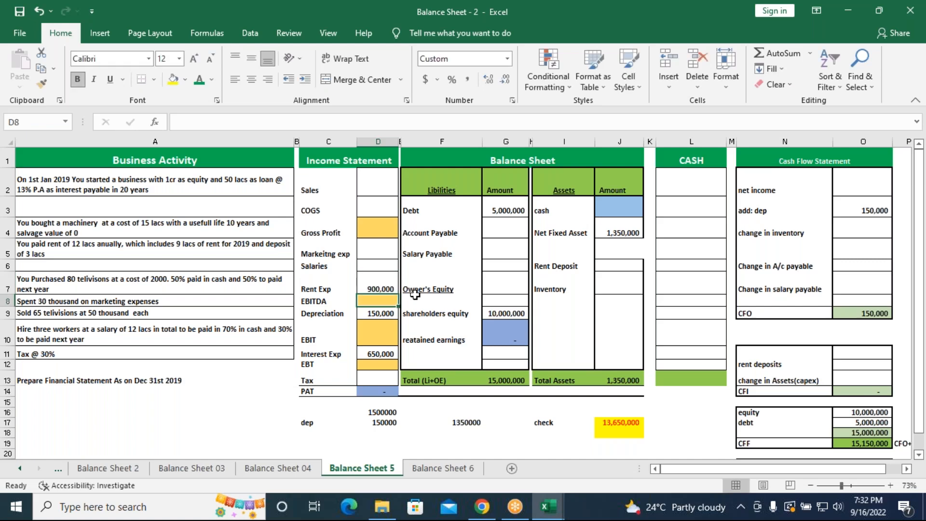
Enter the Rent Deposit asset in J6 of the balance sheet as =300000
{"action": "left_click", "coordinate": [609, 266]}
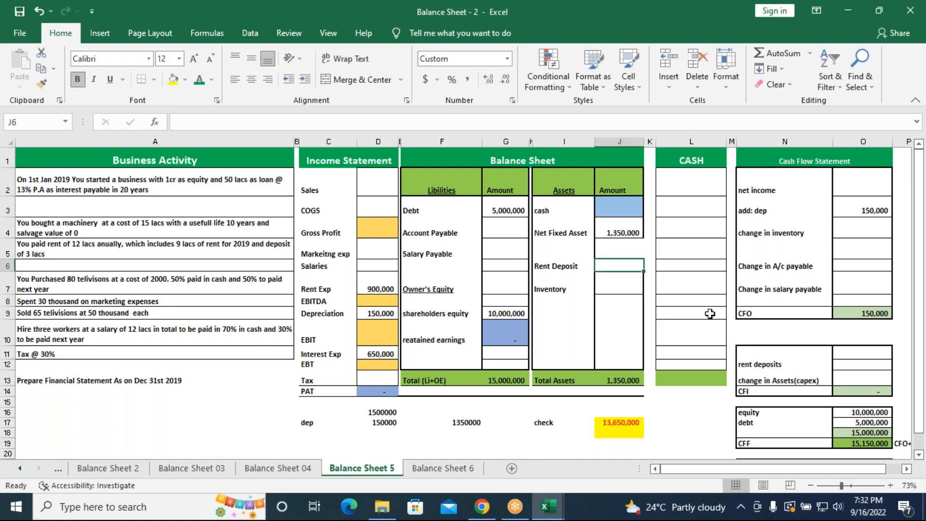
{"action": "type", "text": "=30000"}
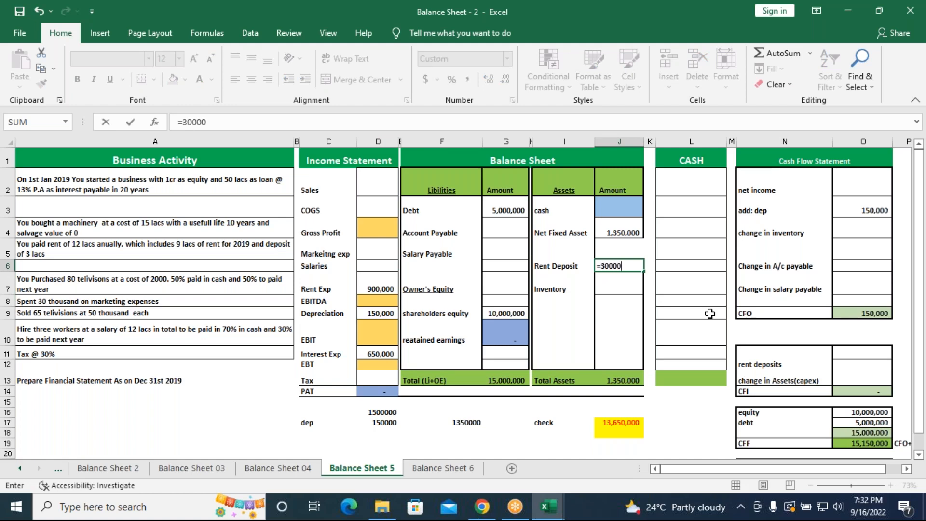
{"action": "type", "text": "0"}
{"action": "key", "text": "Return"}
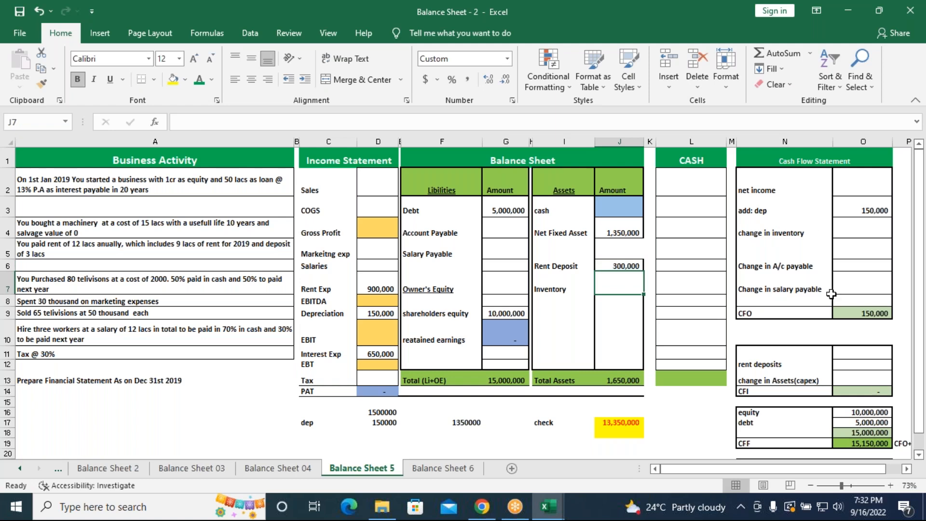
Enter the rent deposits line of the cash flow statement in O12 as =300000
{"action": "left_click", "coordinate": [854, 366]}
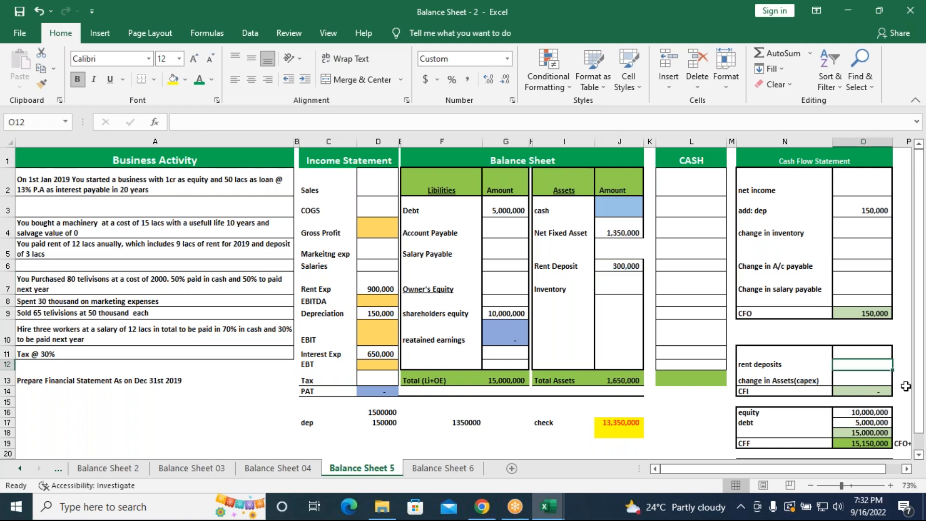
{"action": "type", "text": "=3"}
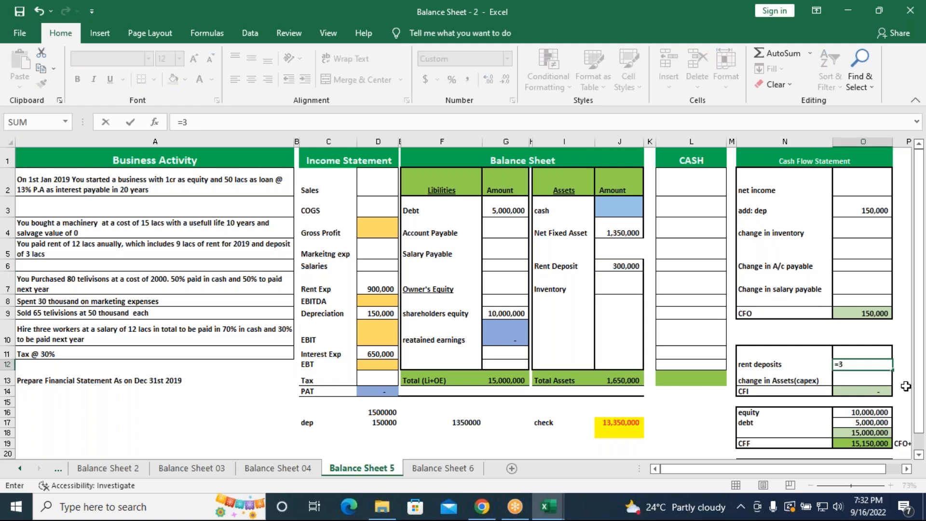
{"action": "type", "text": "00000"}
{"action": "key", "text": "Return"}
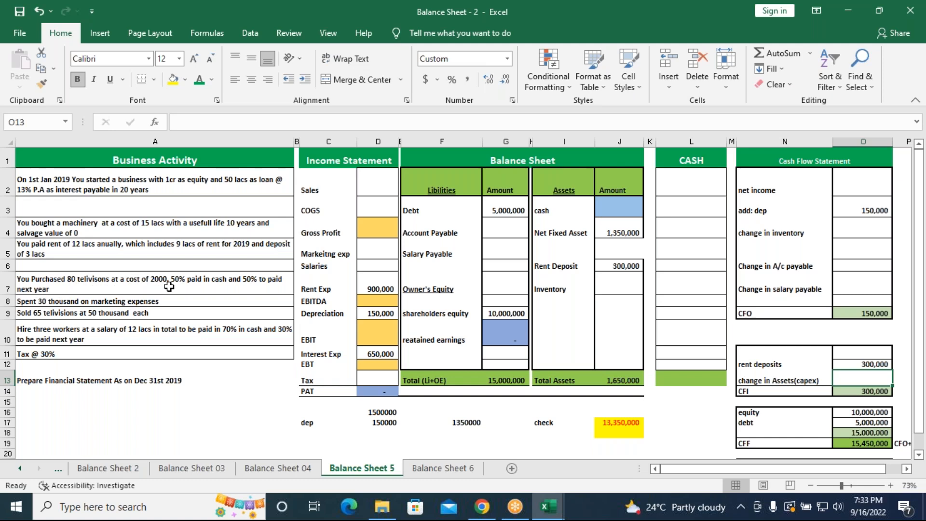
Calculate the Inventory amount in J7 from the 80 televisions purchased at 2000 each with =(80*2000)
{"action": "left_click", "coordinate": [624, 285]}
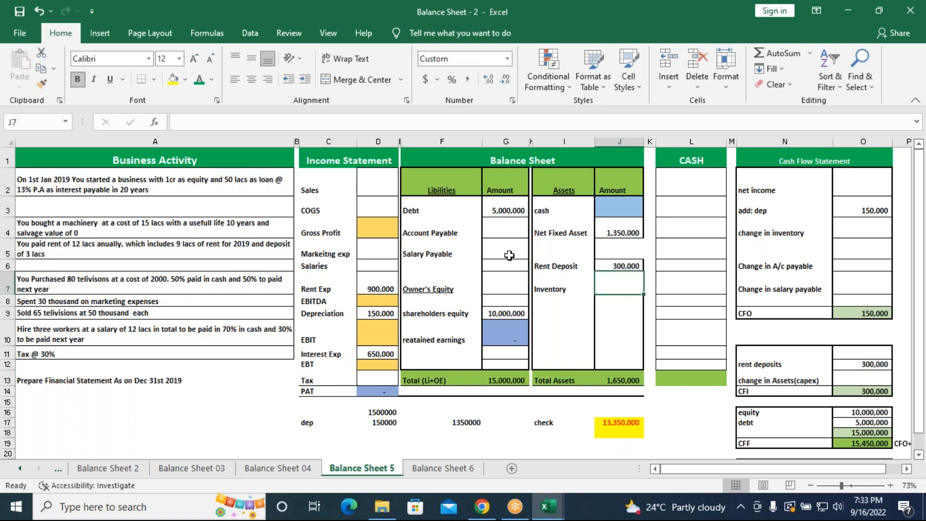
{"action": "type", "text": "="}
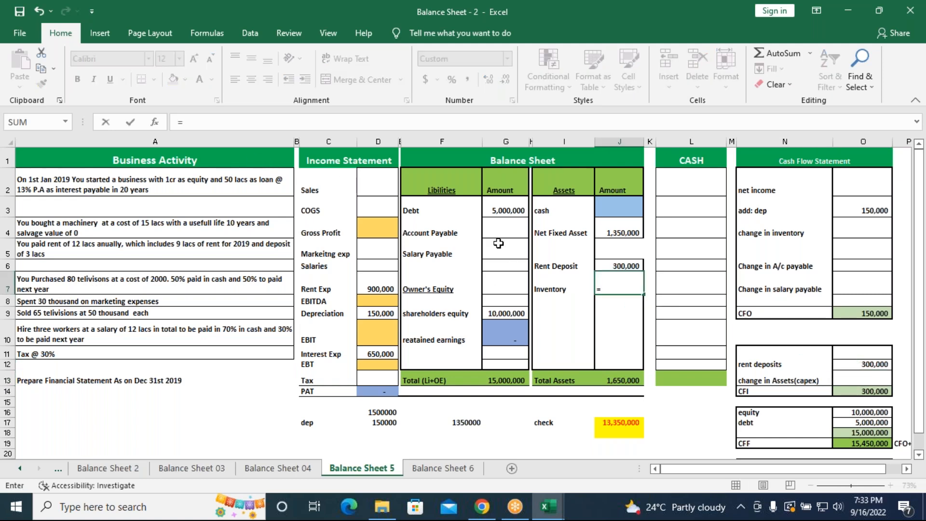
{"action": "type", "text": "(80*2000"}
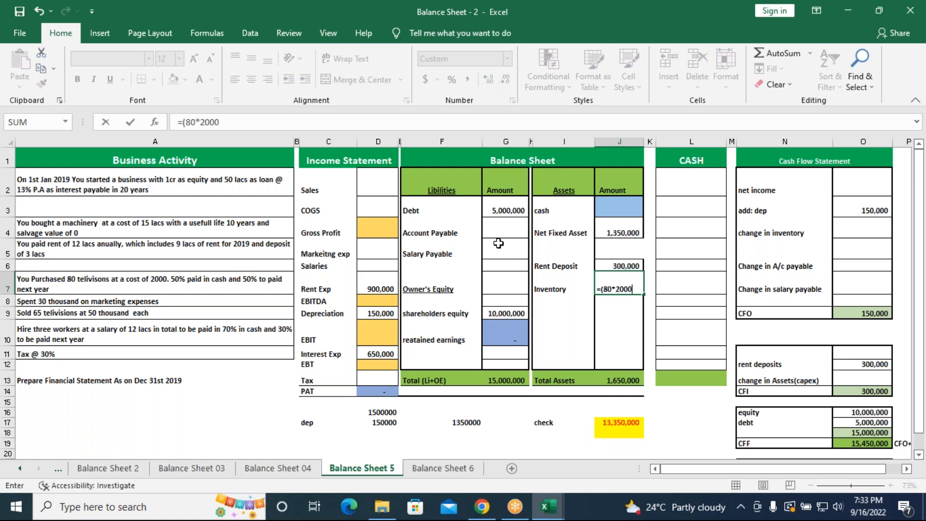
{"action": "type", "text": ")"}
{"action": "key", "text": "Return"}
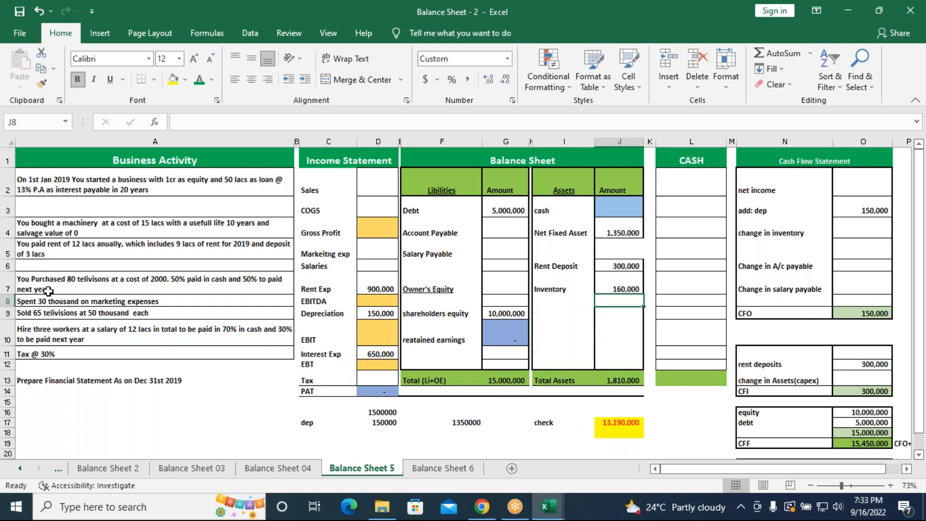
Calculate Account Payable in G4 of the balance sheet as half the television purchase with =160000/2
{"action": "left_click", "coordinate": [496, 234]}
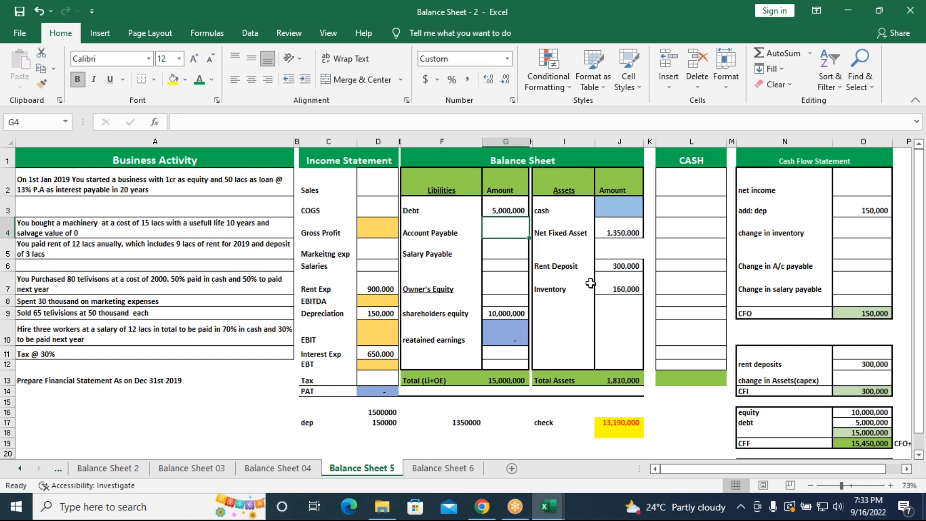
{"action": "type", "text": "="}
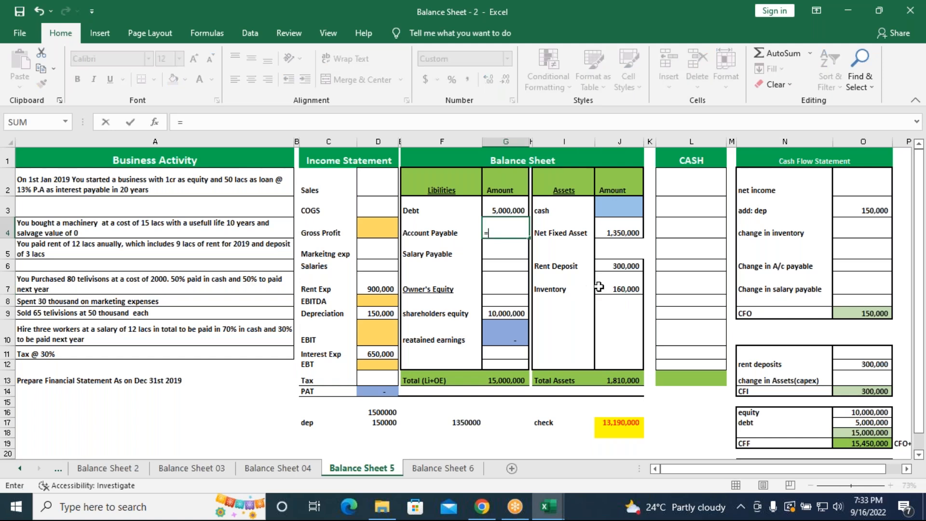
{"action": "type", "text": "160000/2"}
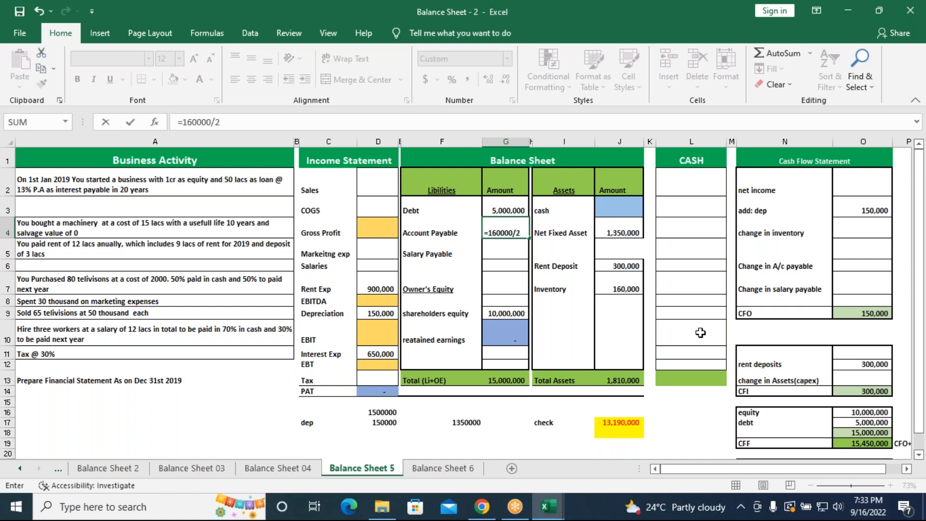
{"action": "key", "text": "Return"}
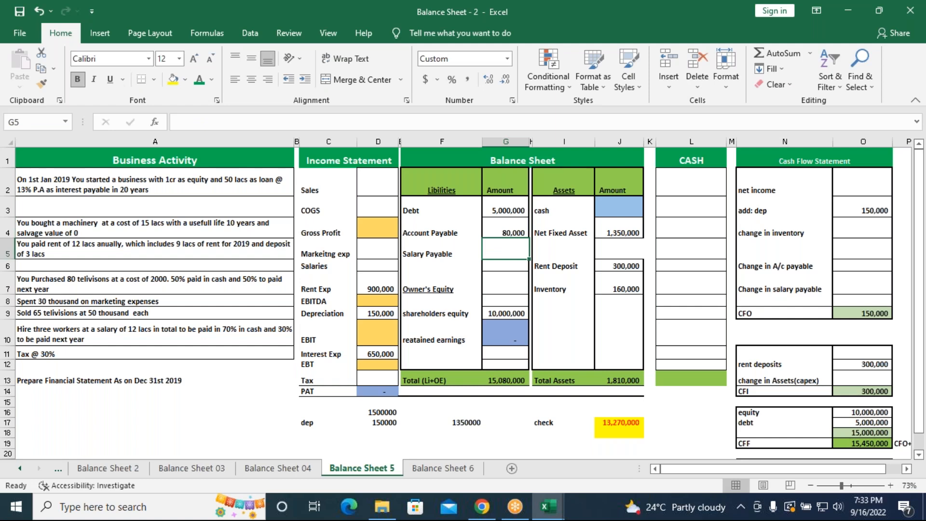
Enter 80000 for Change in A/c payable in O6 of the cash flow statement
{"action": "left_click", "coordinate": [862, 264]}
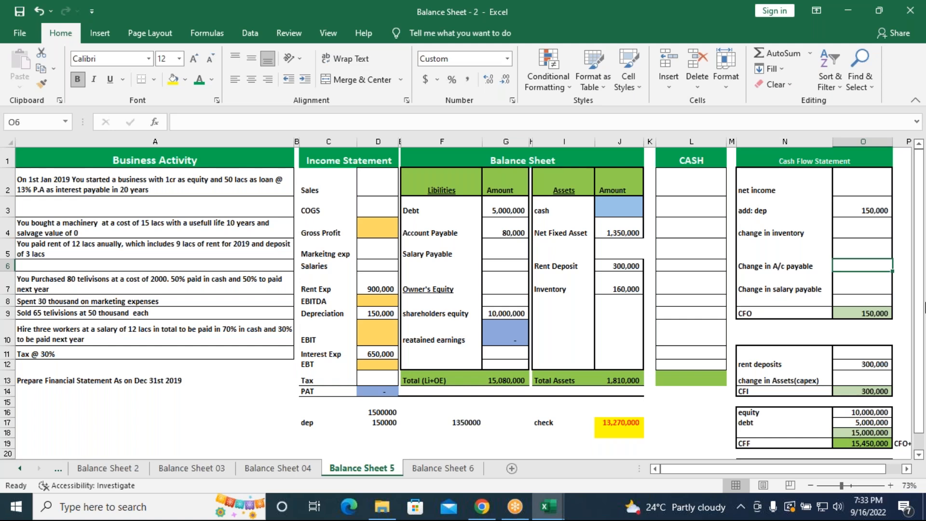
{"action": "type", "text": "8"}
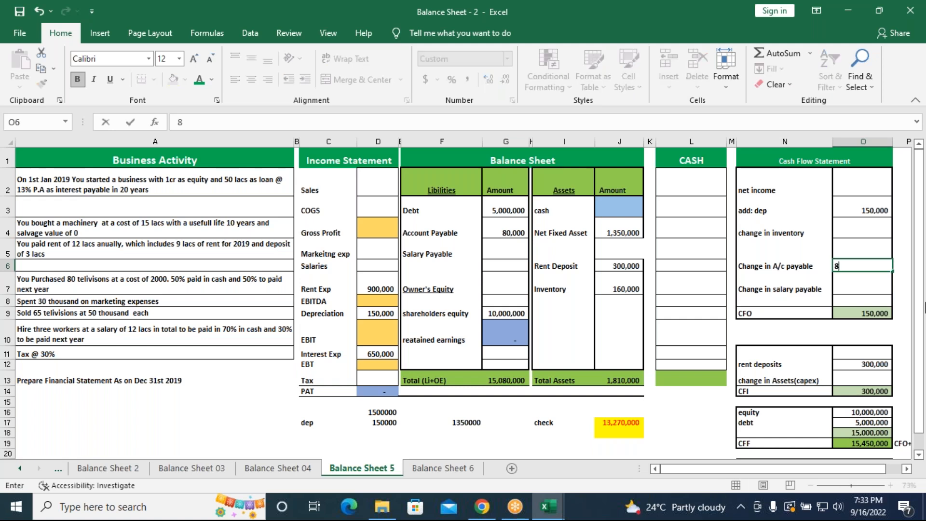
{"action": "type", "text": "0000"}
{"action": "key", "text": "Return"}
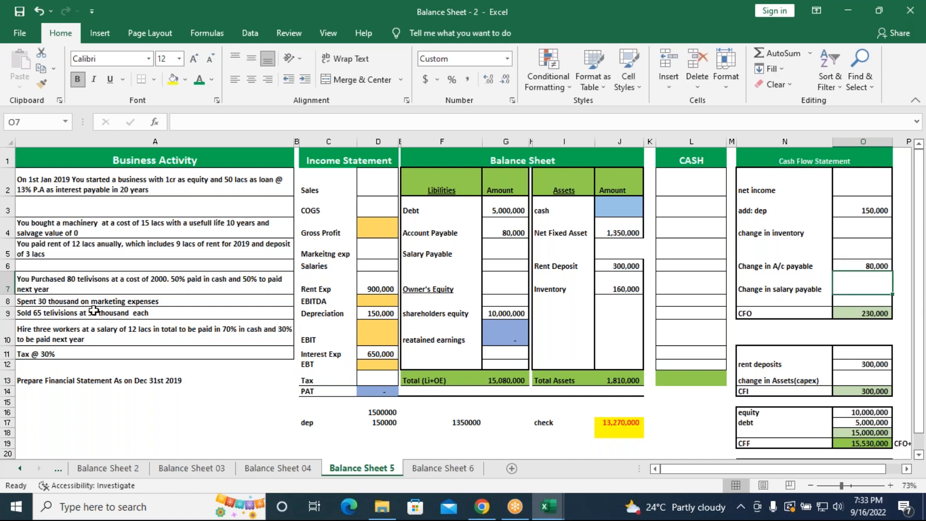
Enter the marketing expense in D5 of the income statement as =30000
{"action": "left_click", "coordinate": [377, 252]}
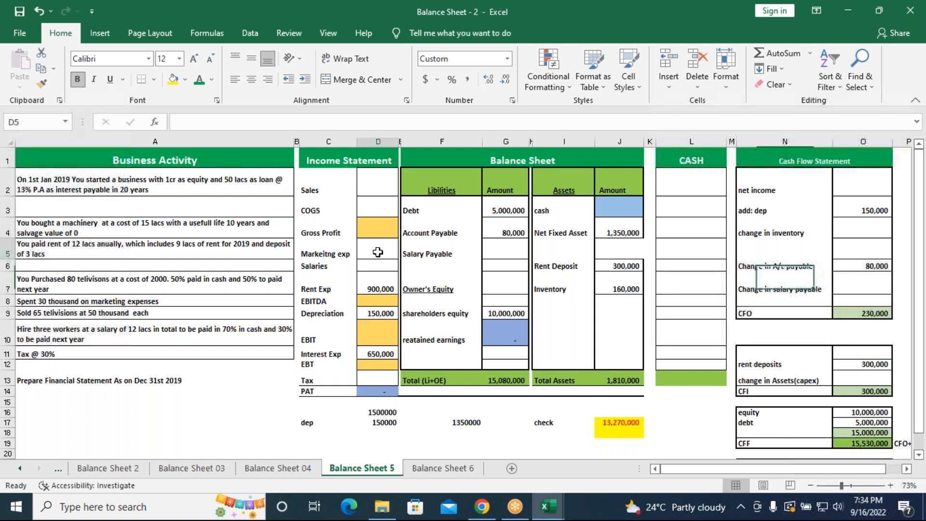
{"action": "type", "text": "=3000"}
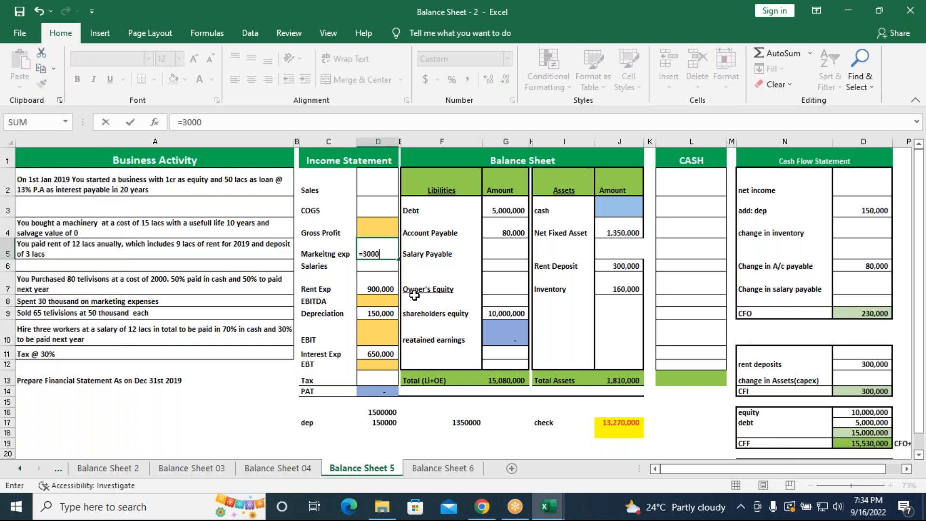
{"action": "key", "text": "Return"}
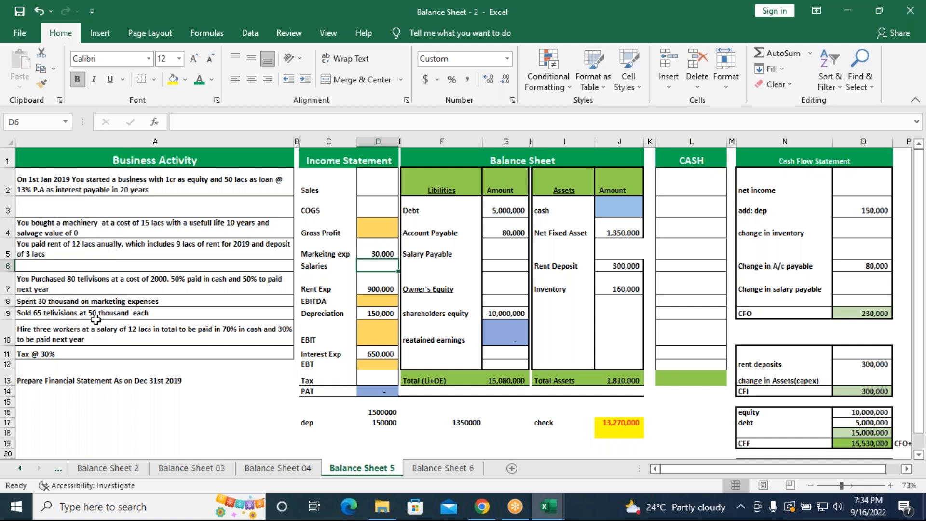
Calculate Sales in D2 from the 65 televisions sold at 50 thousand each with =65*50000
{"action": "left_click", "coordinate": [383, 193]}
{"action": "type", "text": "="}
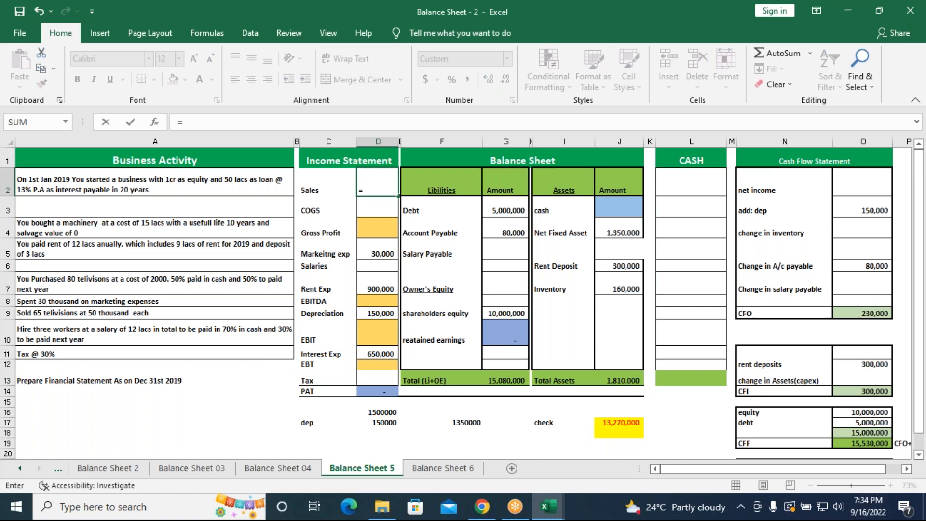
{"action": "type", "text": "65*50000"}
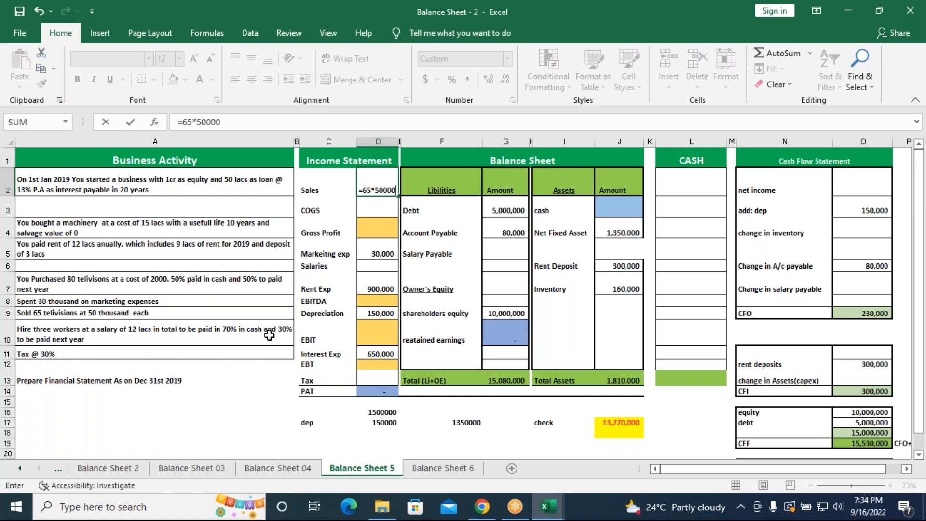
{"action": "key", "text": "Return"}
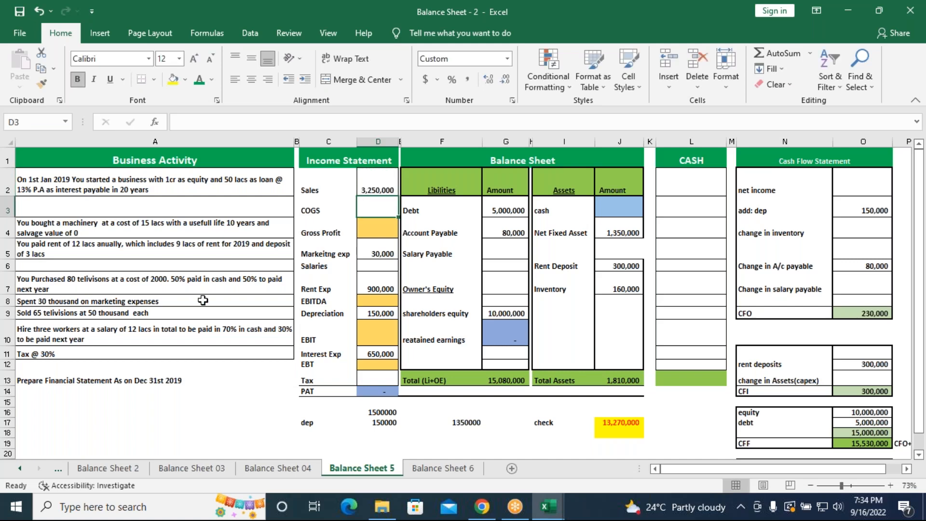
Extend the Inventory formula in J7 to subtract the cost of the 65 televisions sold, giving =(80*2000)-(65*2000)
{"action": "left_click", "coordinate": [614, 289]}
{"action": "left_click", "coordinate": [230, 123]}
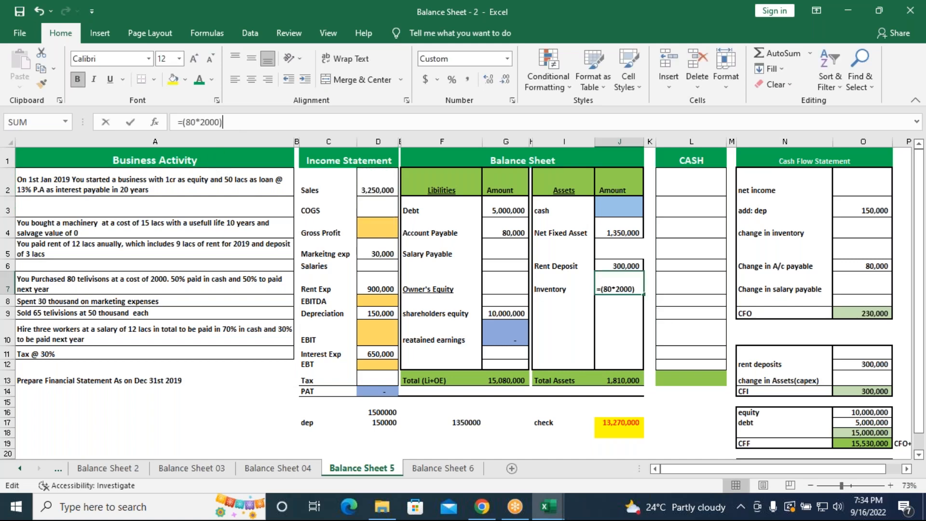
{"action": "type", "text": "-"}
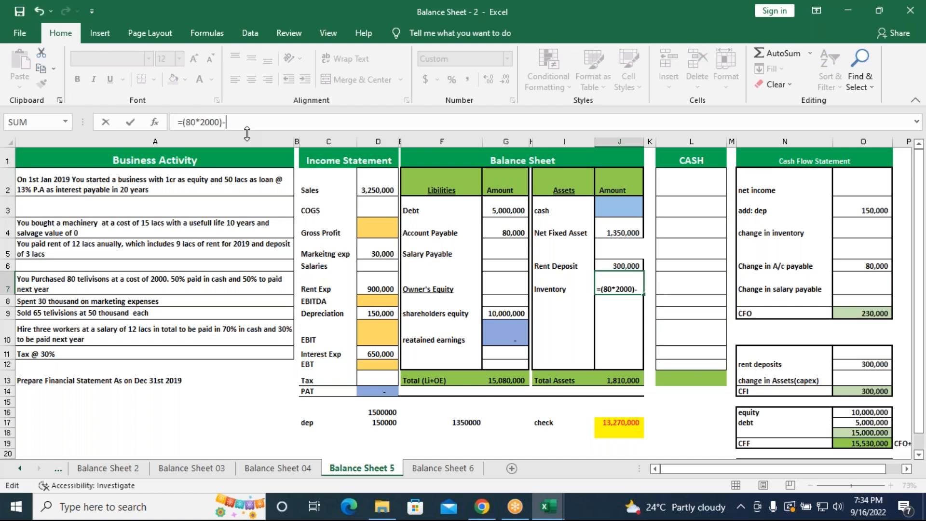
{"action": "type", "text": "(65*2000"}
{"action": "key", "text": "Return"}
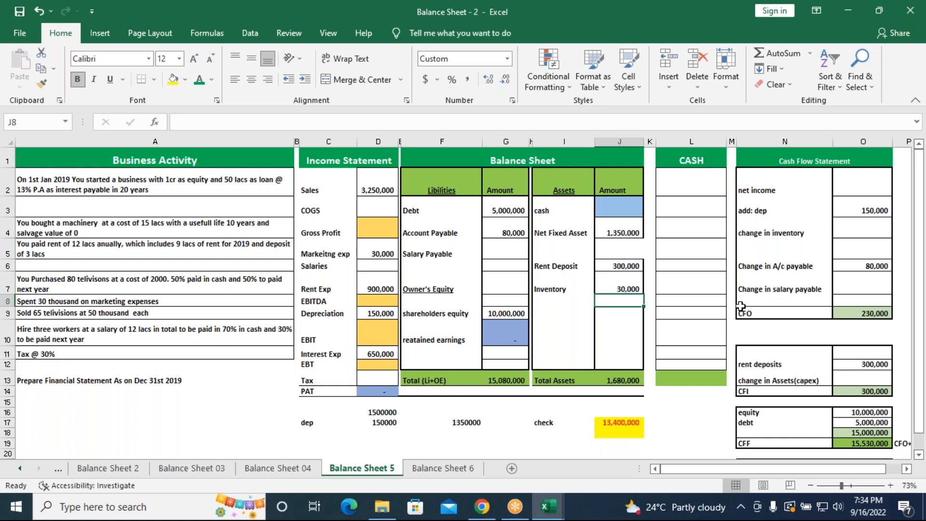
Link change in inventory in O4 of the cash flow statement to the negative of the Inventory amount with =-J7
{"action": "left_click", "coordinate": [858, 234]}
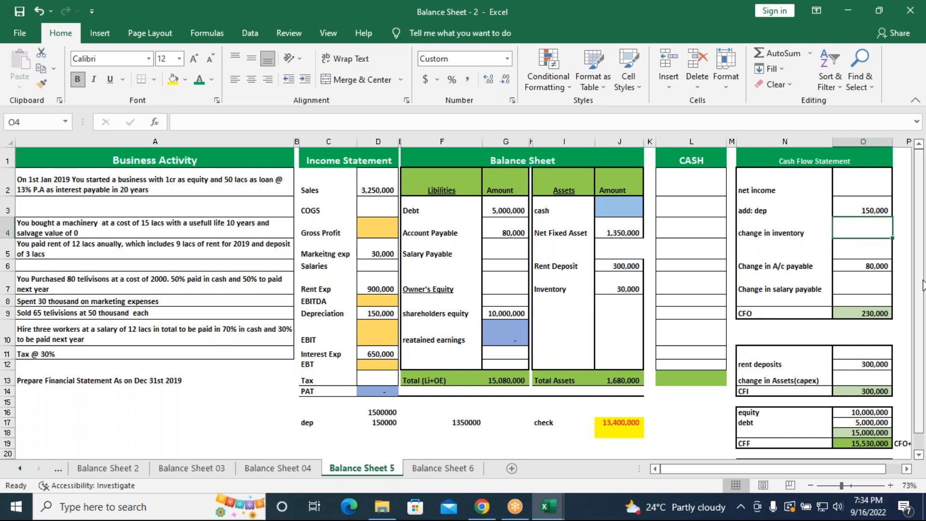
{"action": "type", "text": "=-"}
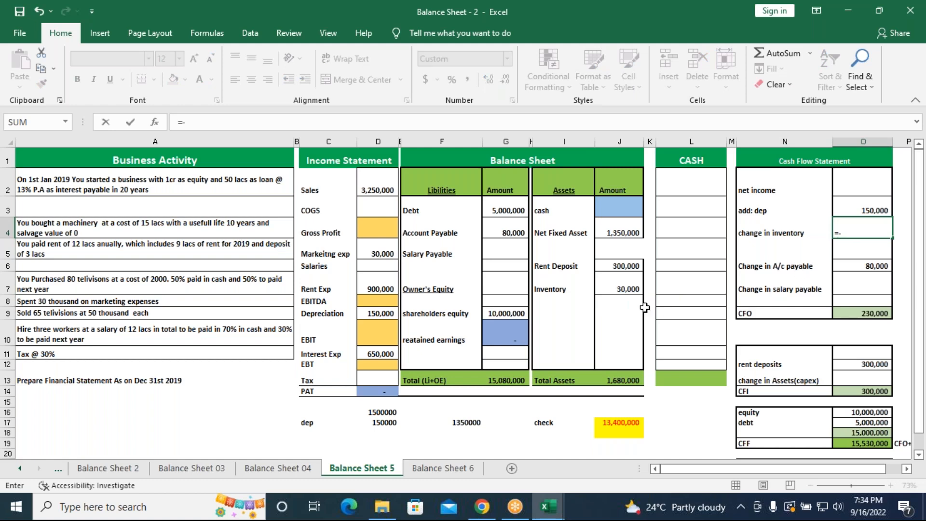
{"action": "left_click", "coordinate": [614, 289]}
{"action": "key", "text": "Return"}
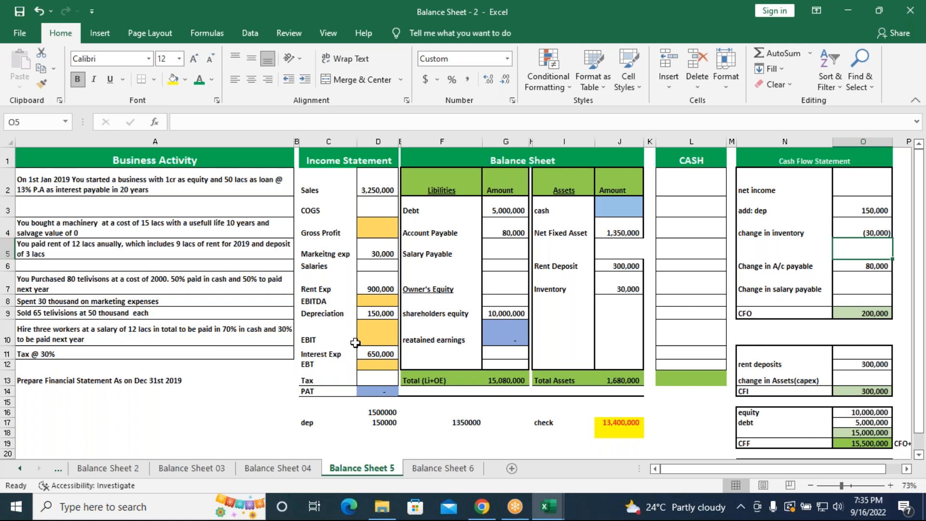
Enter the Salaries expense in D6 of the income statement as =1200000
{"action": "left_click", "coordinate": [379, 270]}
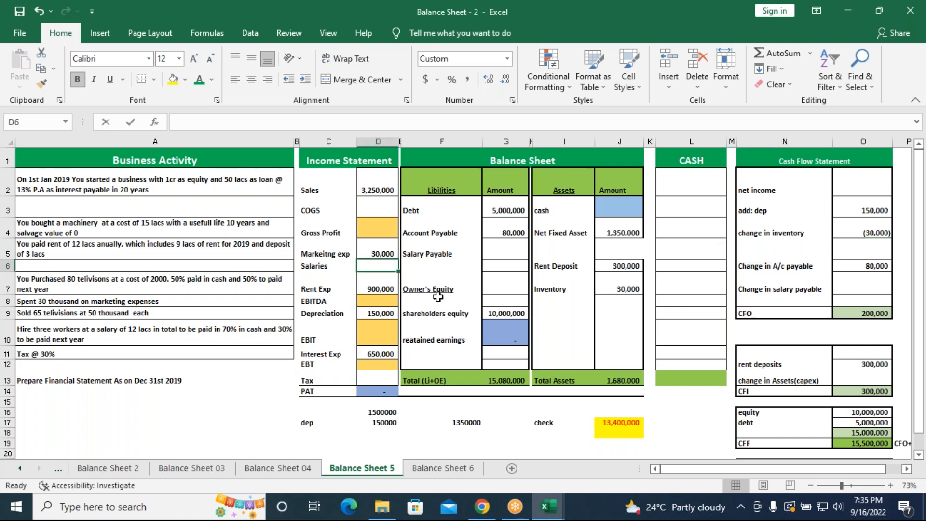
{"action": "type", "text": "=12"}
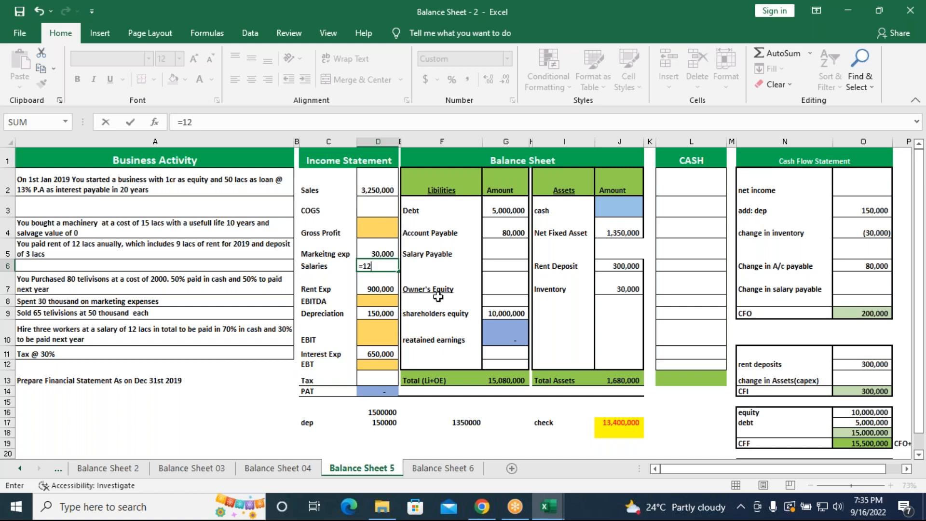
{"action": "type", "text": "00000"}
{"action": "key", "text": "Return"}
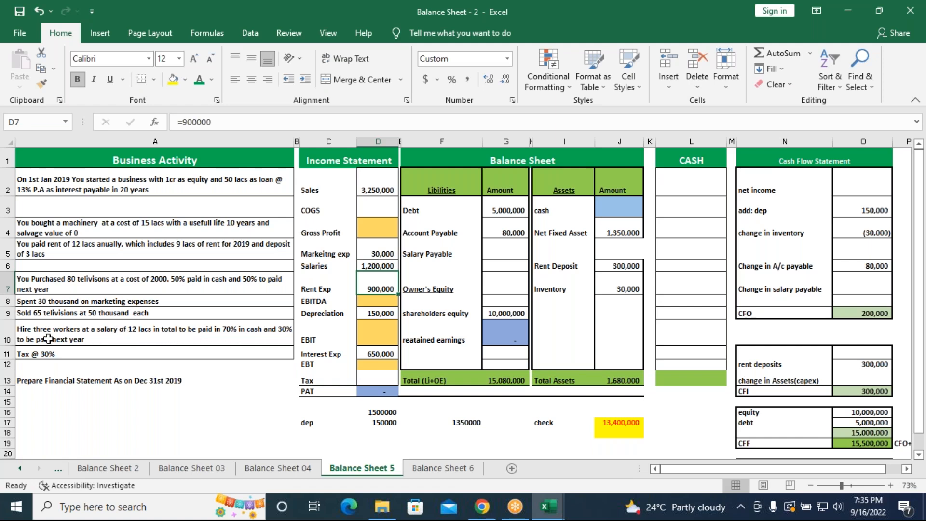
Calculate Salary Payable in G5 of the balance sheet as the unpaid 30% of salaries with =1200000*30%
{"action": "left_click", "coordinate": [500, 253]}
{"action": "type", "text": "=1200000"}
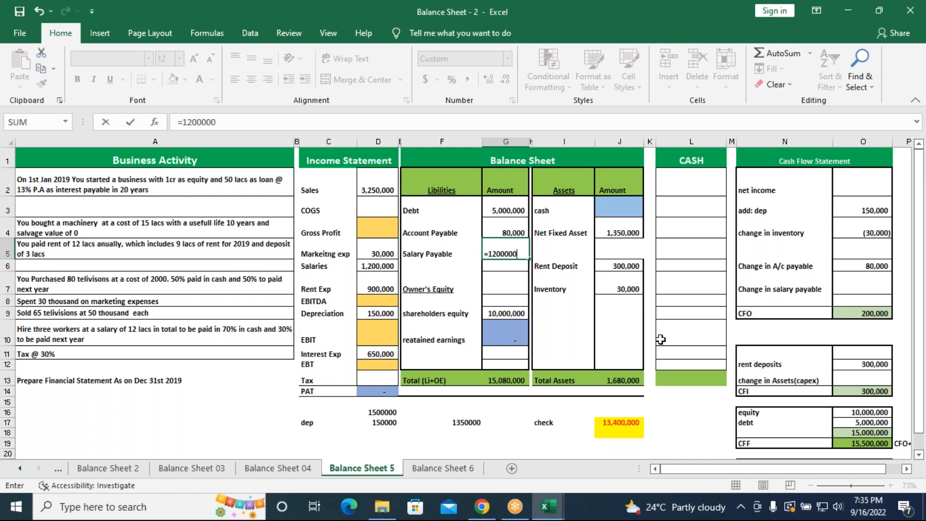
{"action": "type", "text": "*30%"}
{"action": "key", "text": "Return"}
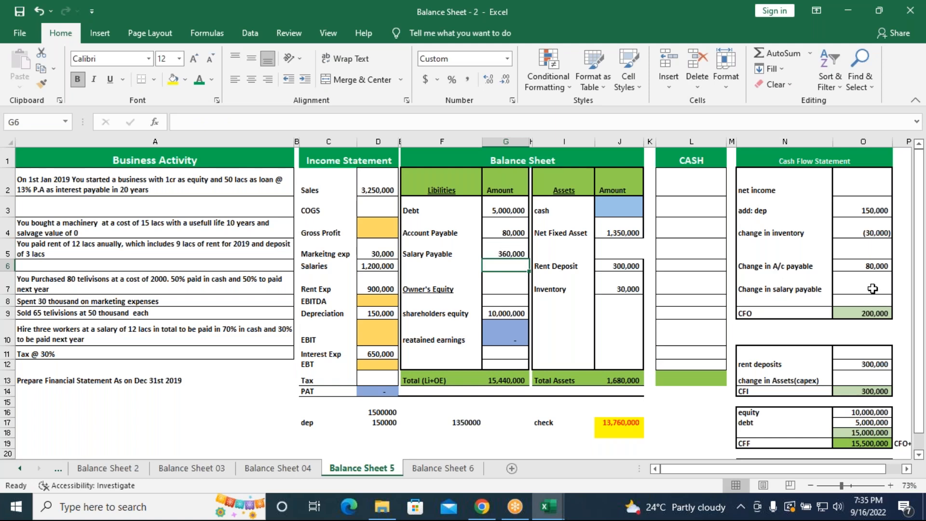
Link Change in salary payable in O7 of the cash flow statement to the Salary Payable amount with =G5
{"action": "left_click", "coordinate": [870, 292]}
{"action": "type", "text": "="}
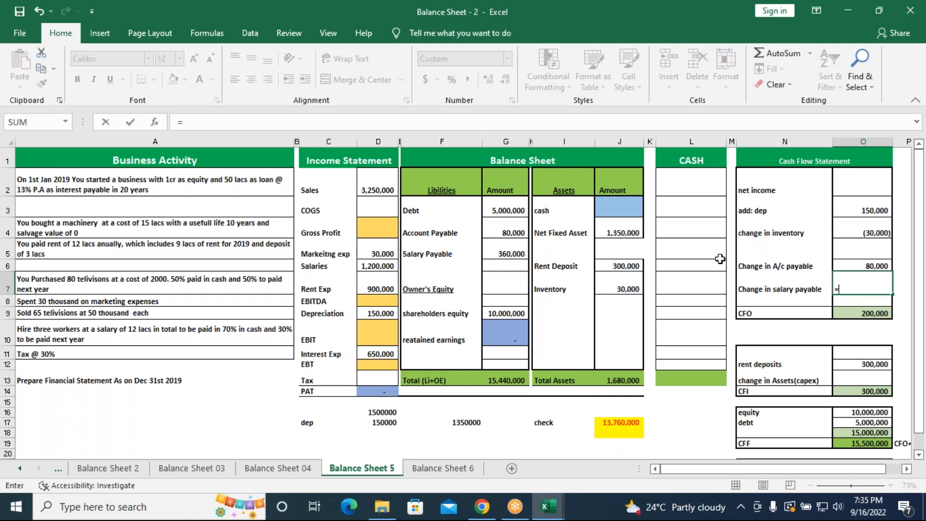
{"action": "left_click", "coordinate": [507, 254]}
{"action": "key", "text": "Return"}
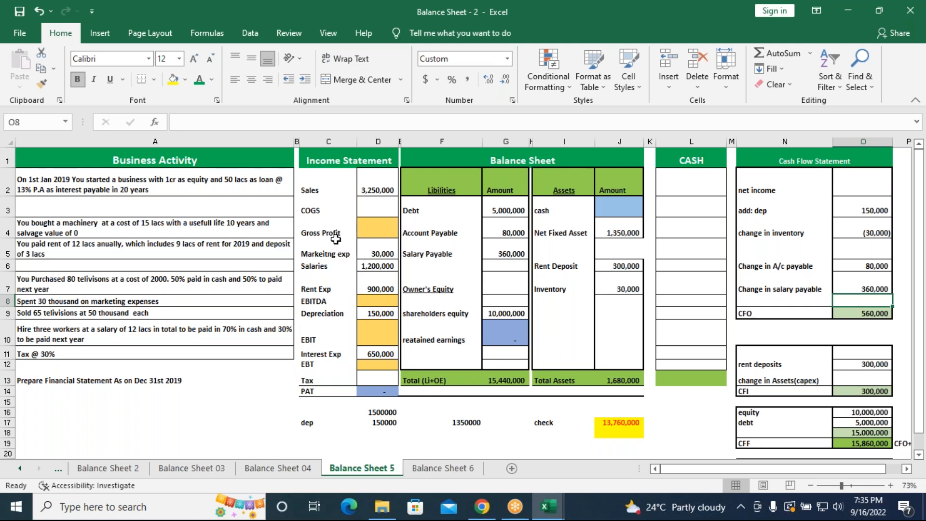
Calculate COGS in D3 for the 65 televisions sold at a cost of 2000 each with =65*2000
{"action": "left_click", "coordinate": [378, 212]}
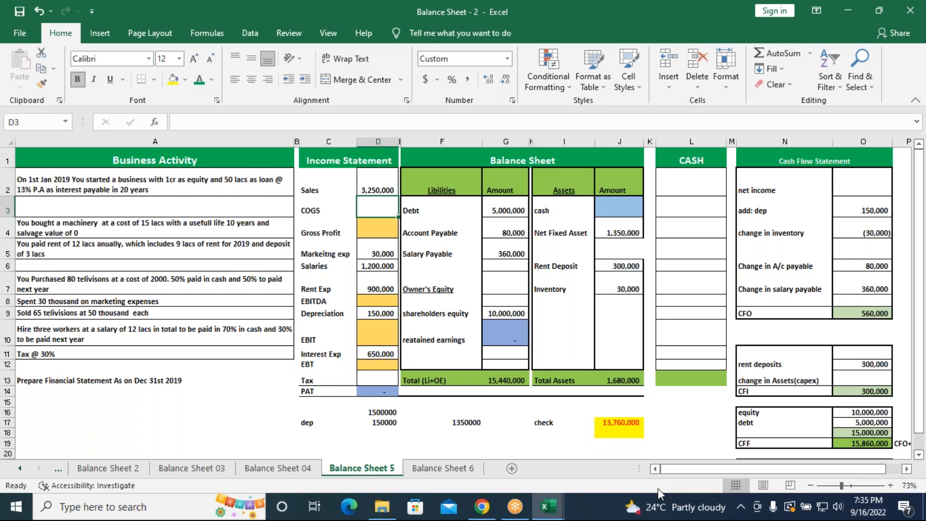
{"action": "type", "text": "=6"}
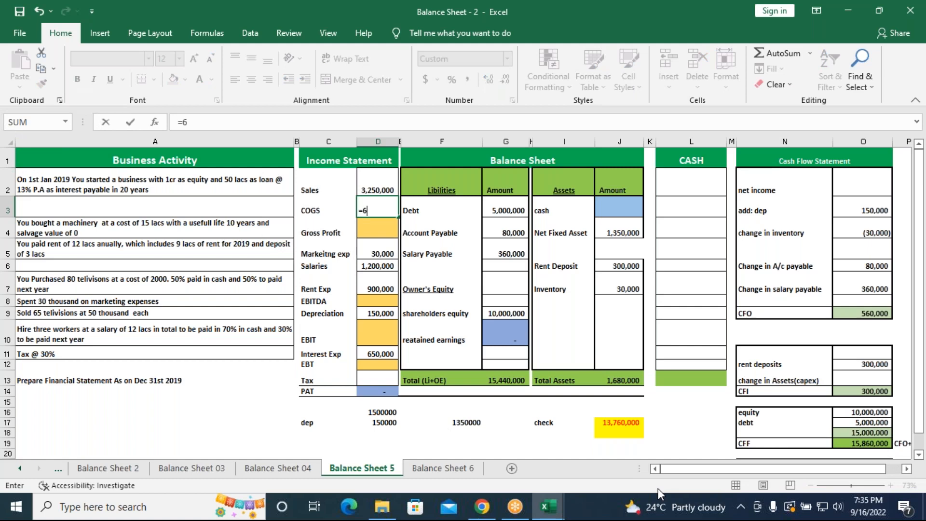
{"action": "type", "text": "5*2000"}
{"action": "key", "text": "Return"}
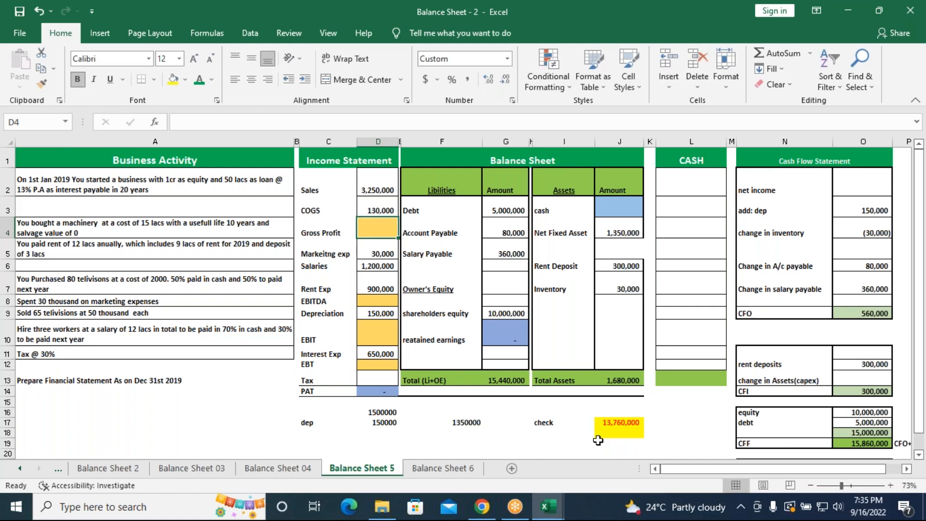
Fill Gross Profit in D4 by summing the Sales and COGS cells with =SUM(D2:D3)
{"action": "type", "text": "="}
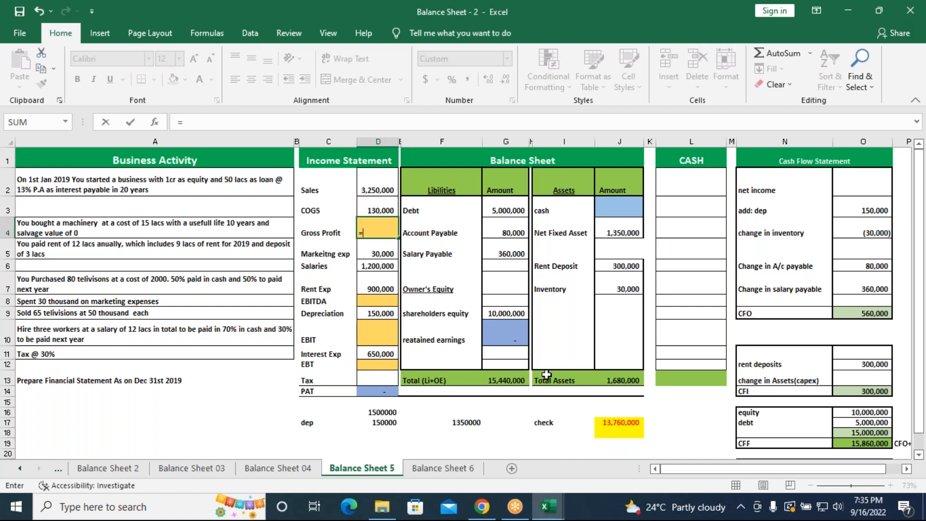
{"action": "left_click", "coordinate": [381, 196]}
{"action": "left_click_drag", "start_coordinate": [381, 197], "coordinate": [380, 210]}
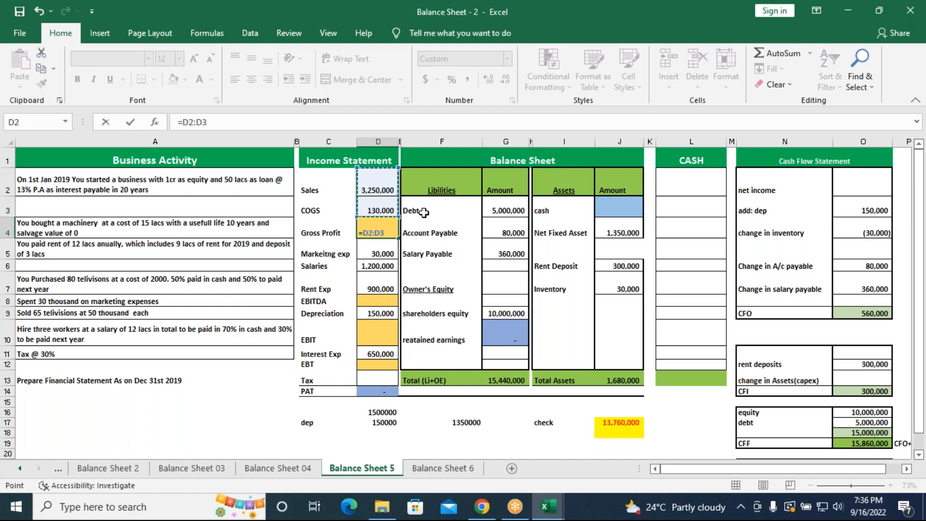
{"action": "key", "text": "BackSpace"}
{"action": "key", "text": "BackSpace"}
{"action": "key", "text": "BackSpace"}
{"action": "key", "text": "BackSpace"}
{"action": "key", "text": "BackSpace"}
{"action": "type", "text": "su"}
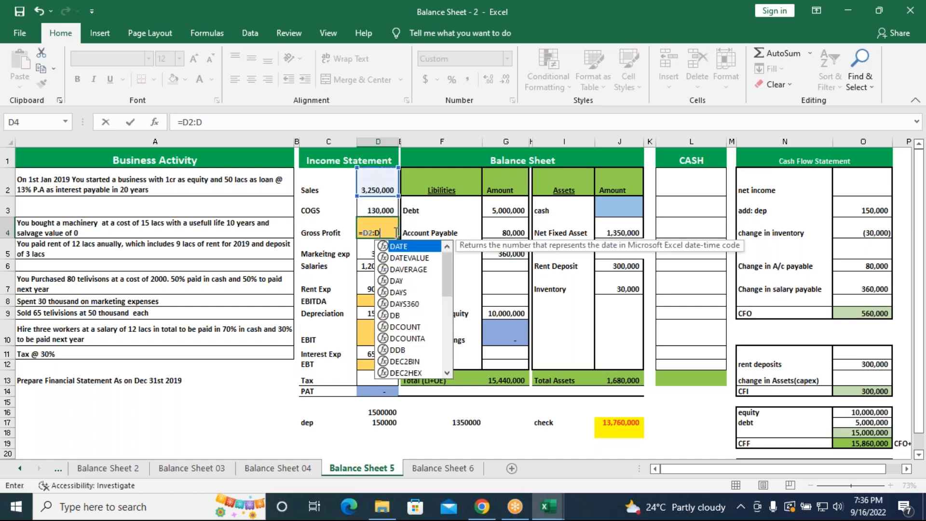
{"action": "type", "text": "m"}
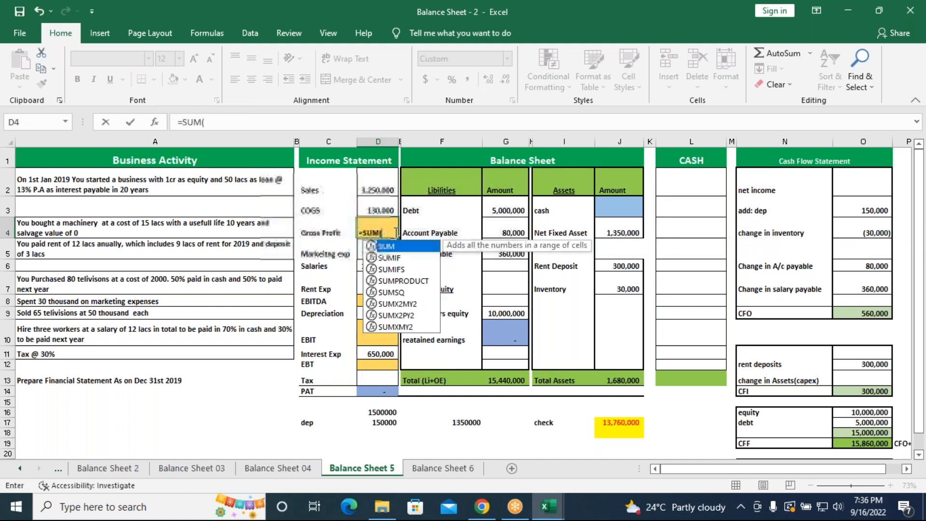
{"action": "key", "text": "Tab"}
{"action": "left_click_drag", "start_coordinate": [374, 190], "coordinate": [369, 206]}
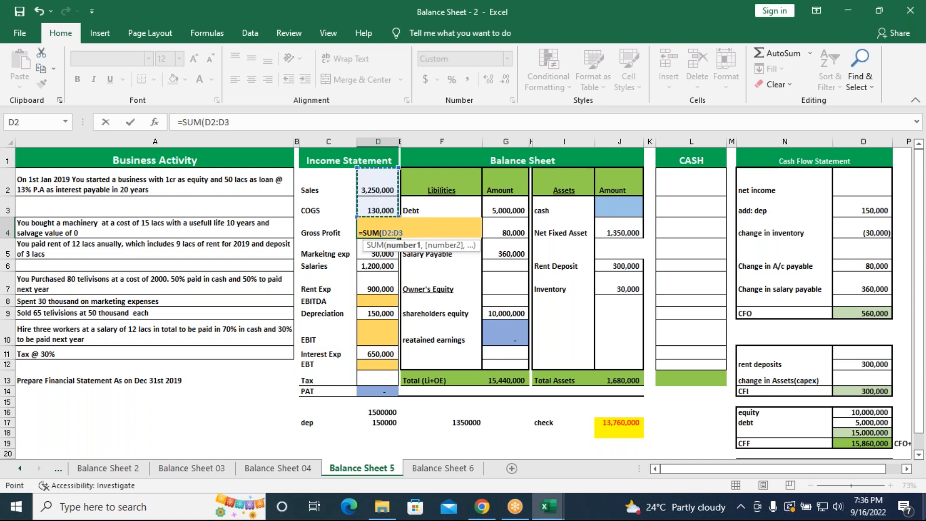
{"action": "key", "text": "Return"}
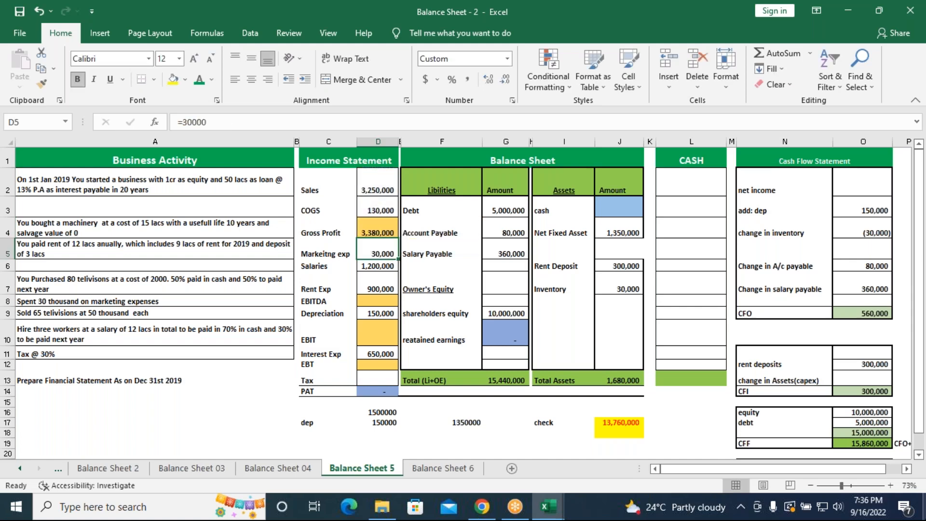
Fill EBITDA in D8 by summing the marketing, salaries and rent expenses with =SUM(D5:D7)
{"action": "left_click", "coordinate": [376, 301]}
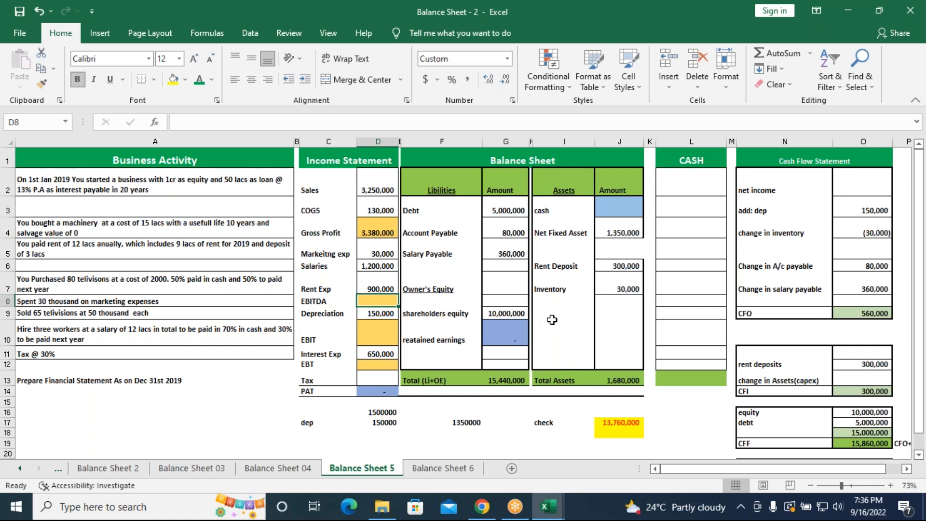
{"action": "type", "text": "=SUM(D5:D7"}
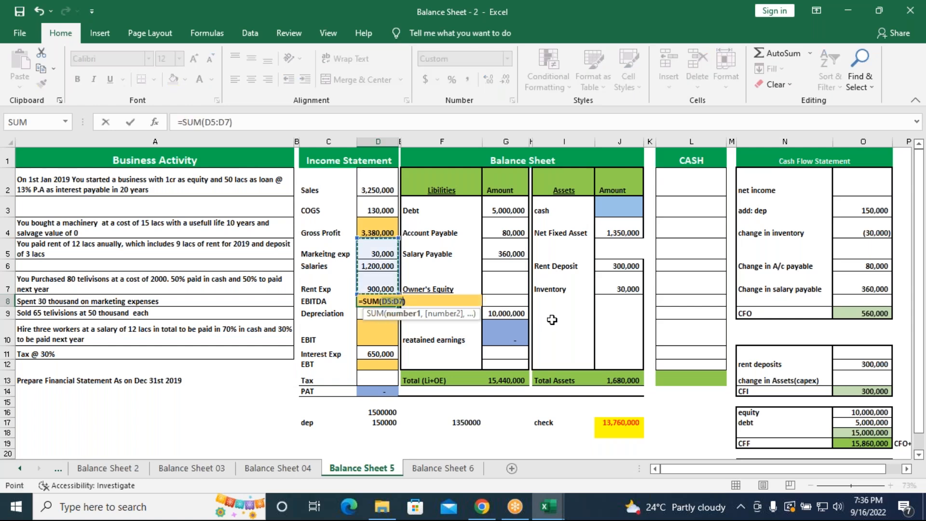
{"action": "key", "text": "Return"}
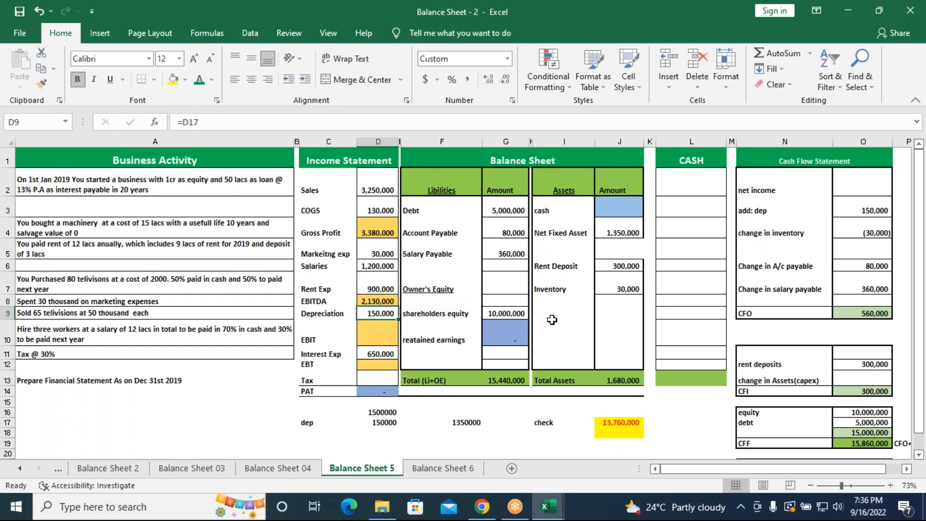
Calculate EBIT in D10 by subtracting Depreciation from EBITDA with =D8-D9
{"action": "left_click", "coordinate": [382, 338]}
{"action": "type", "text": "="}
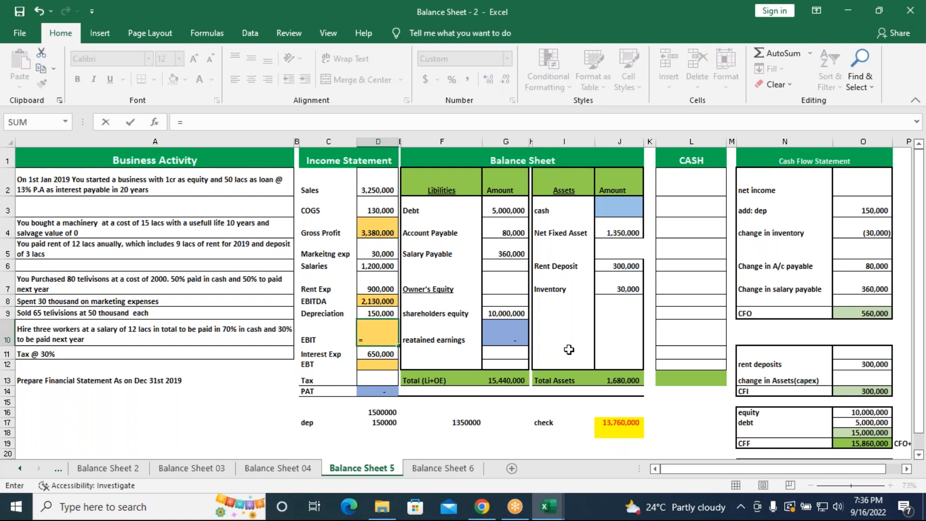
{"action": "left_click", "coordinate": [377, 299]}
{"action": "type", "text": "-"}
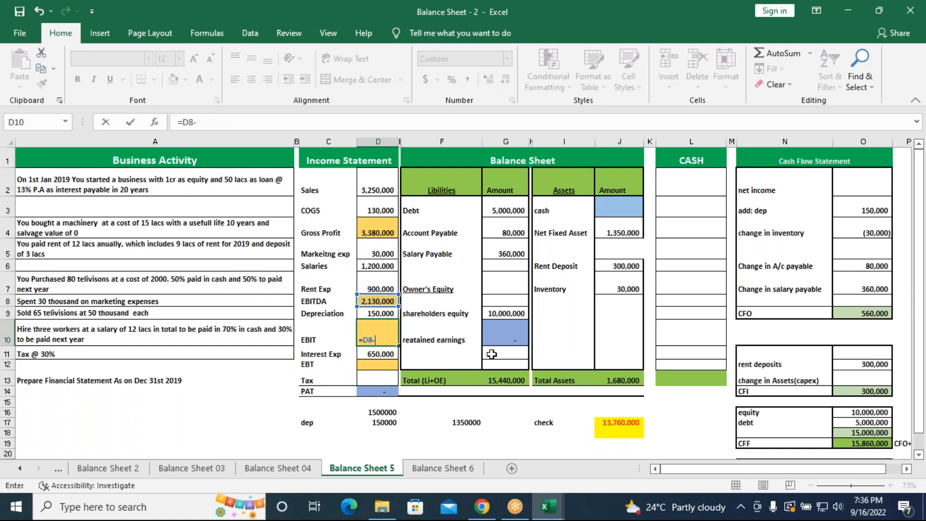
{"action": "left_click", "coordinate": [389, 314]}
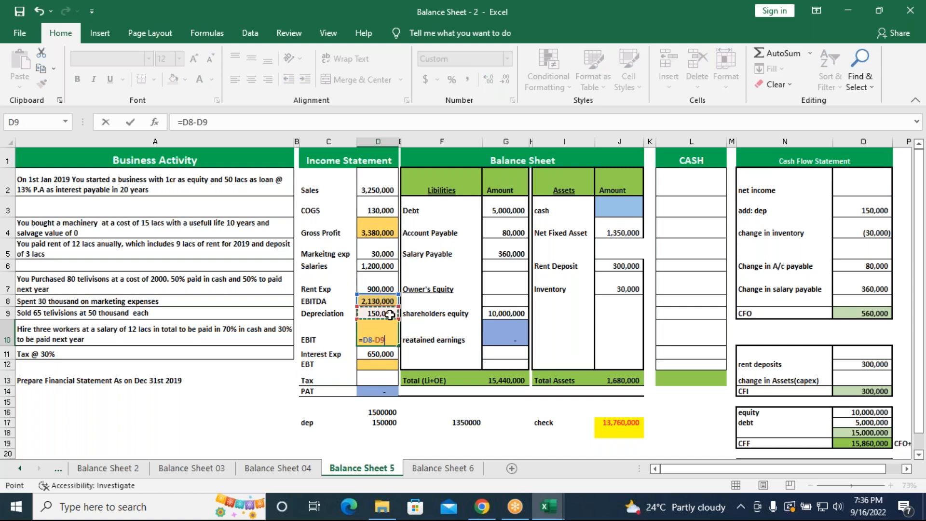
{"action": "key", "text": "Return"}
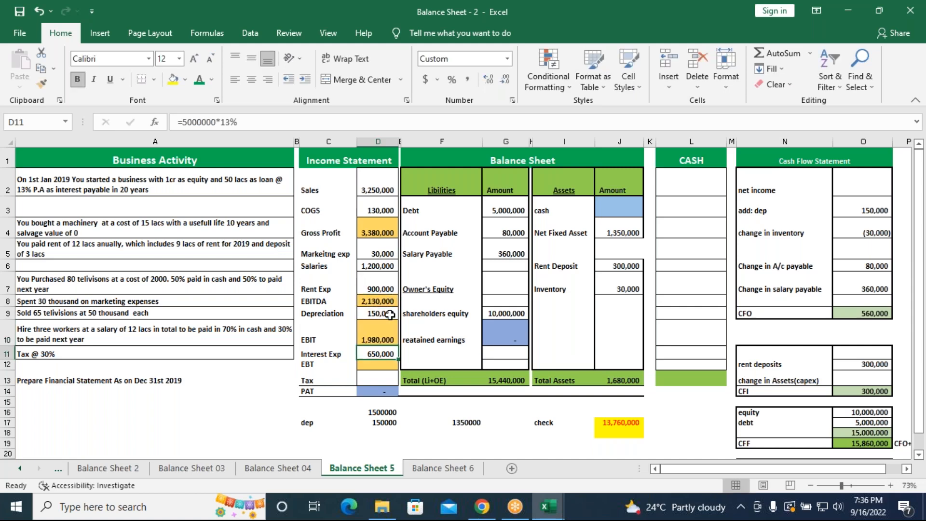
Calculate EBT in D12 by subtracting Interest Exp from EBIT with =D10-D11
{"action": "left_click", "coordinate": [376, 365]}
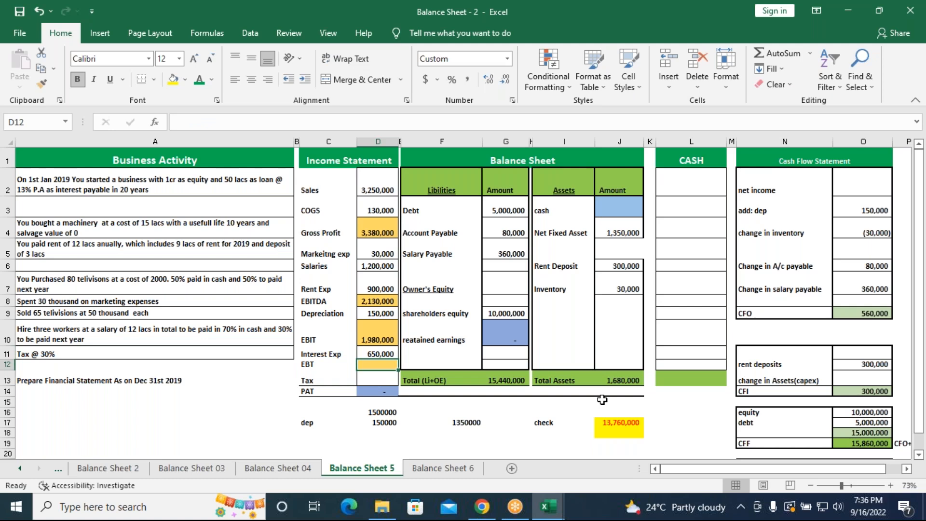
{"action": "type", "text": "="}
{"action": "left_click", "coordinate": [369, 333]}
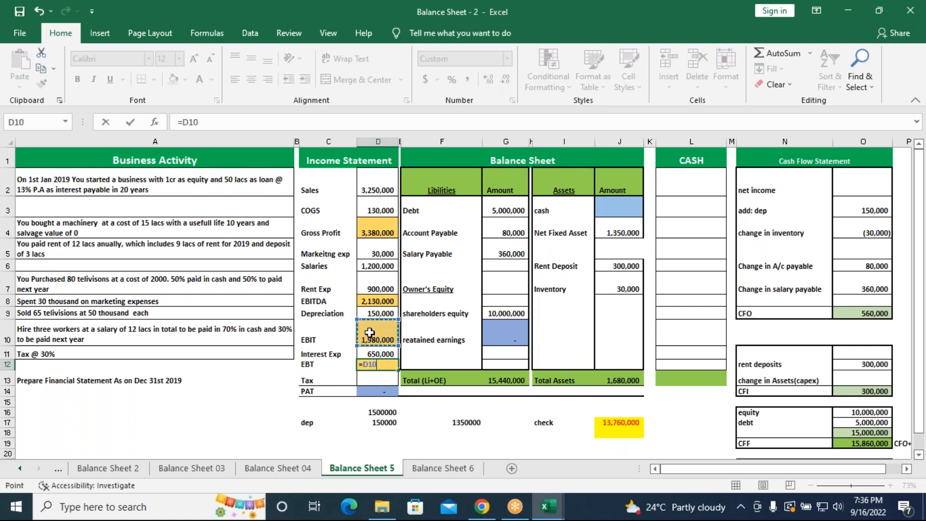
{"action": "type", "text": "-"}
{"action": "left_click", "coordinate": [391, 354]}
{"action": "key", "text": "Return"}
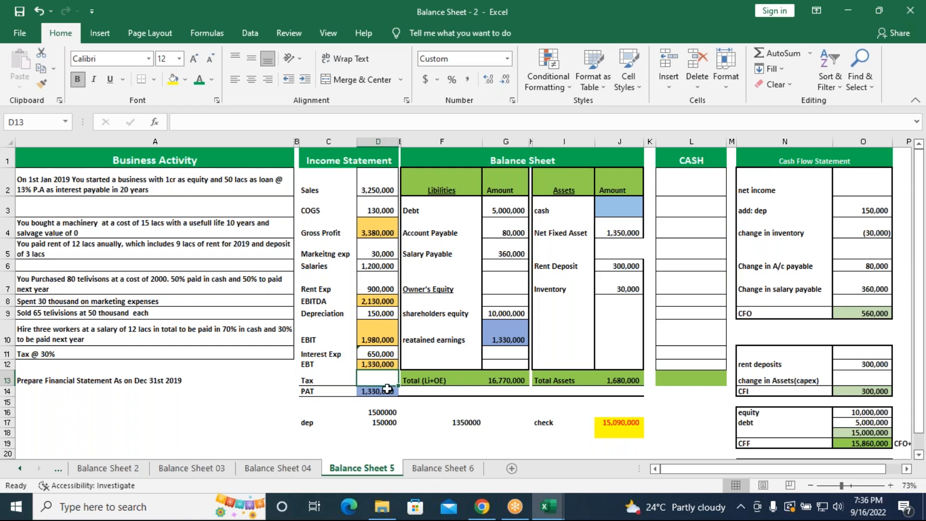
Calculate Tax in D13 as 30% of EBT with =D12*30%
{"action": "type", "text": "="}
{"action": "key", "text": "Up"}
{"action": "type", "text": "*"}
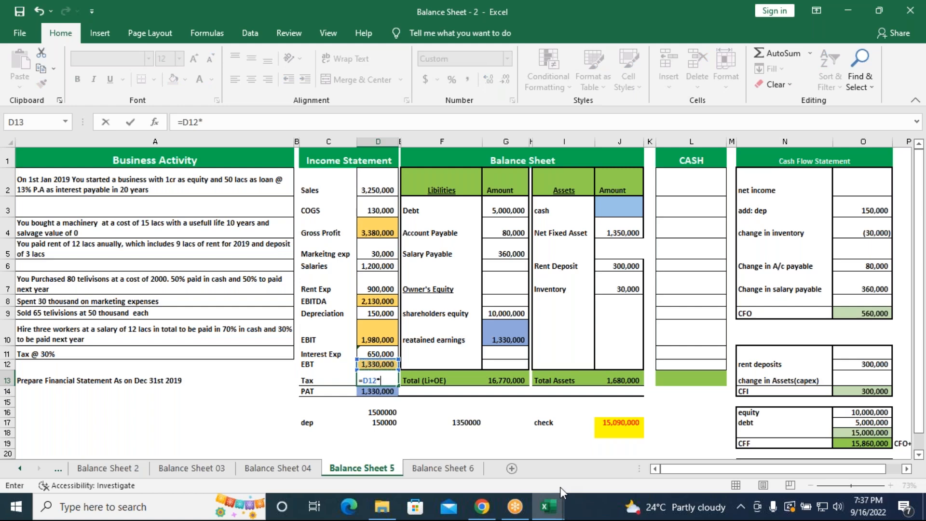
{"action": "type", "text": "30%"}
{"action": "key", "text": "Return"}
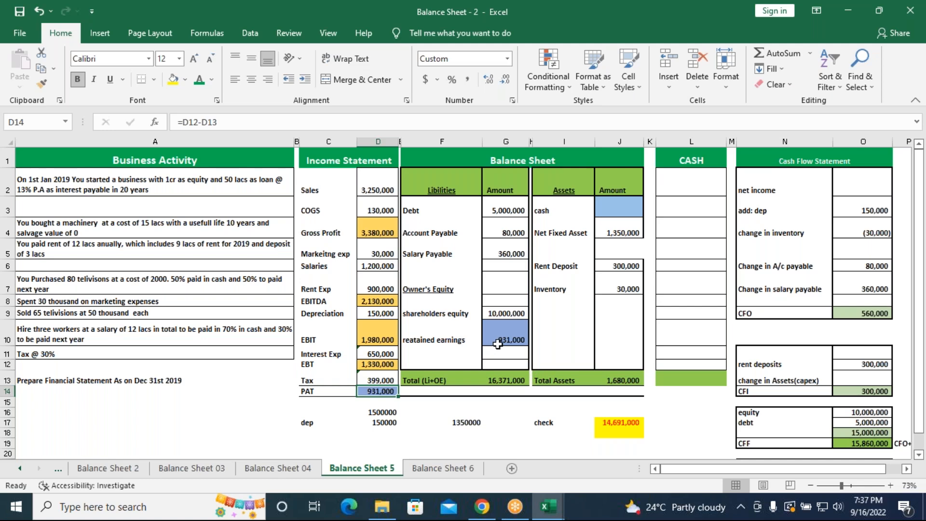
Link net income in O2 of the cash flow statement to the retained earnings amount with =G10
{"action": "left_click", "coordinate": [506, 381]}
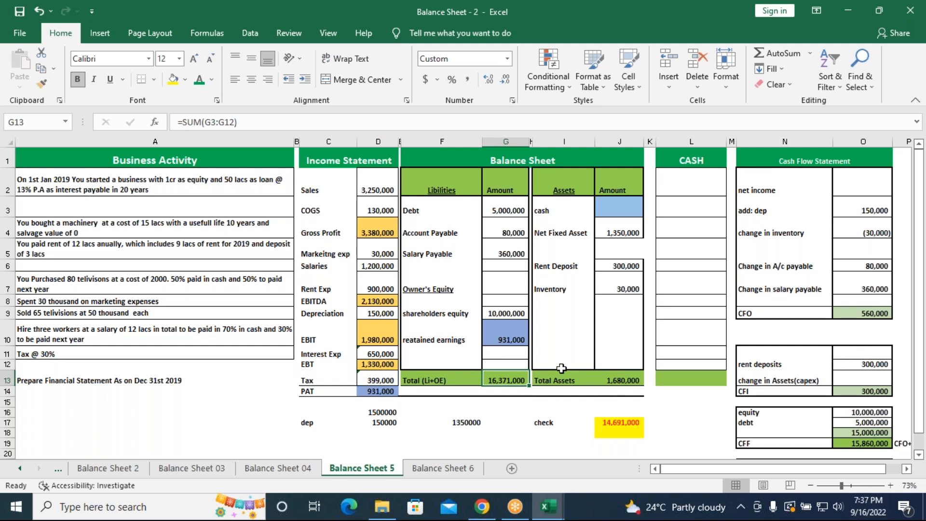
{"action": "left_click", "coordinate": [861, 187]}
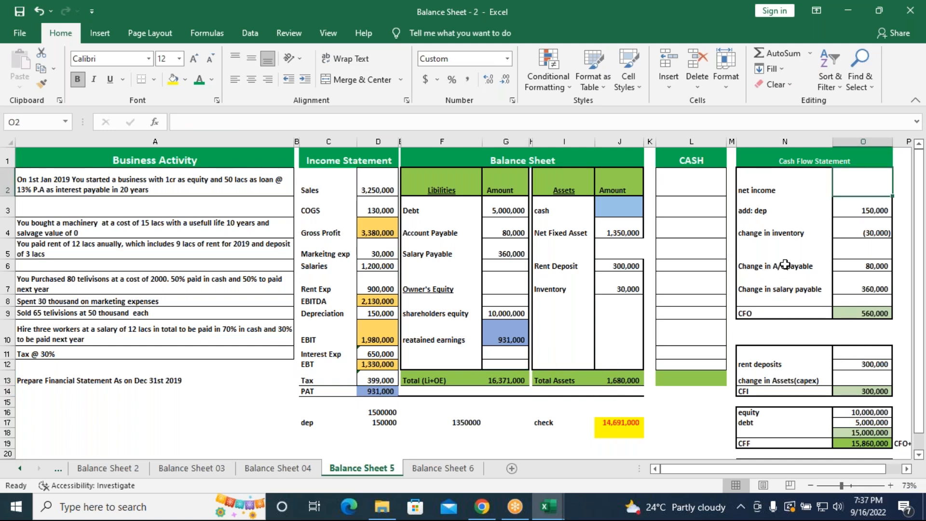
{"action": "type", "text": "="}
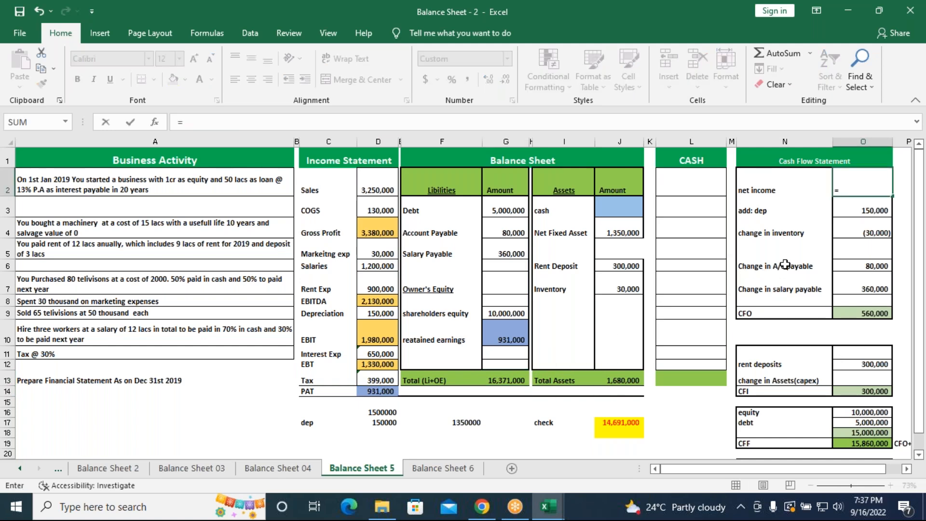
{"action": "left_click", "coordinate": [508, 336]}
{"action": "key", "text": "Return"}
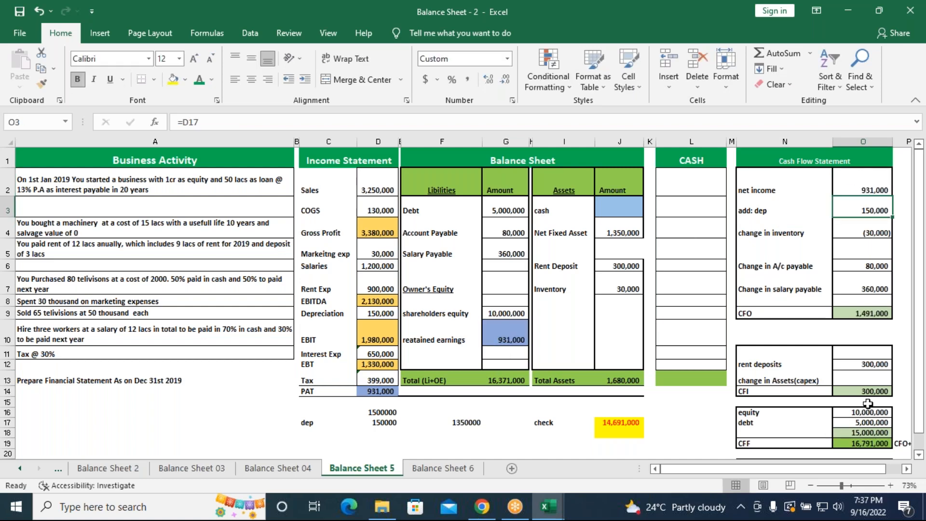
Link cash in J3 of the balance sheet to the final cash figure below Cash EOP with =O25
{"action": "scroll", "coordinate": [867, 403], "scroll_direction": "down", "scroll_amount": 2}
{"action": "scroll", "coordinate": [867, 403], "scroll_direction": "up", "scroll_amount": 2}
{"action": "left_click", "coordinate": [619, 207]}
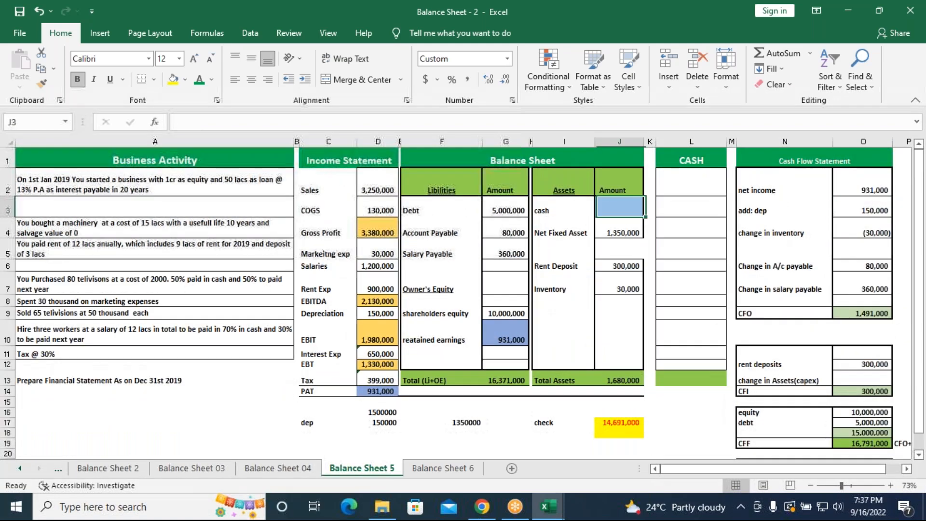
{"action": "type", "text": "="}
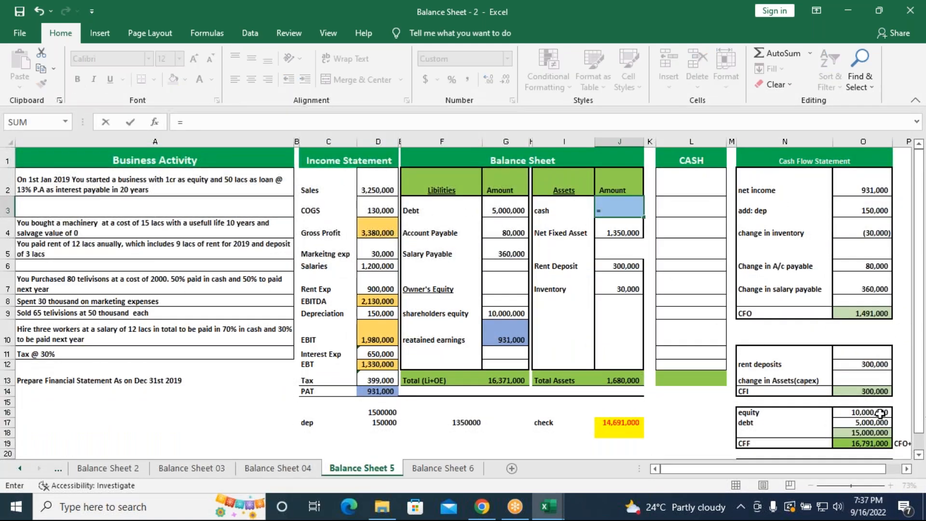
{"action": "scroll", "coordinate": [847, 417], "scroll_direction": "down", "scroll_amount": 1}
{"action": "scroll", "coordinate": [846, 417], "scroll_direction": "down", "scroll_amount": 1}
{"action": "left_click", "coordinate": [863, 437]}
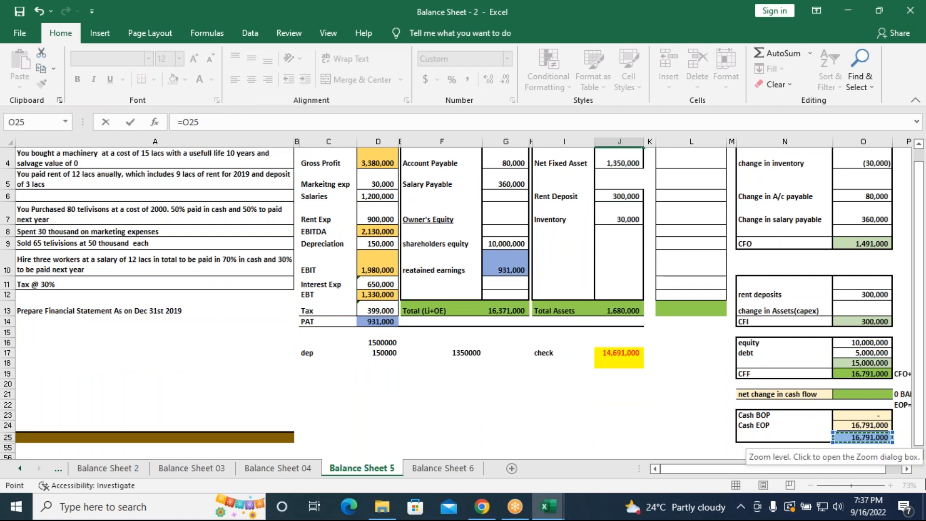
{"action": "key", "text": "Return"}
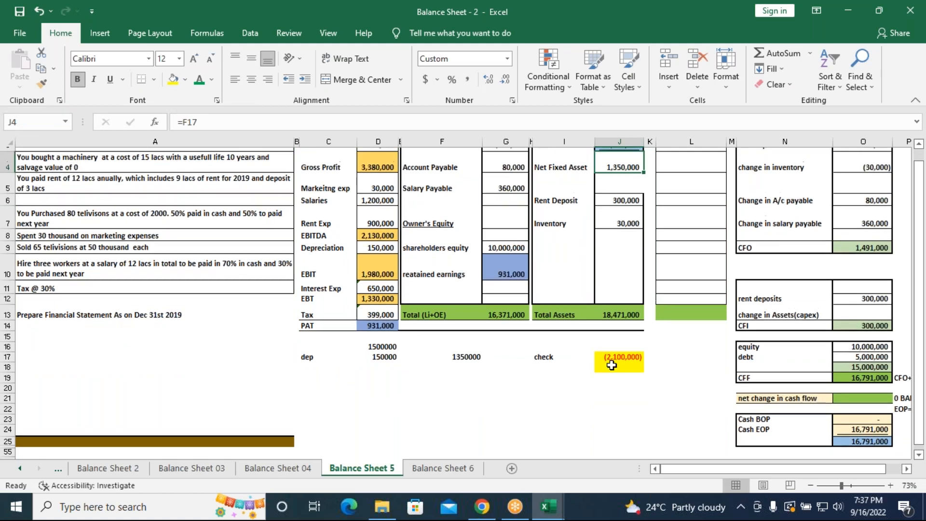
{"action": "scroll", "coordinate": [612, 365], "scroll_direction": "up", "scroll_amount": 1}
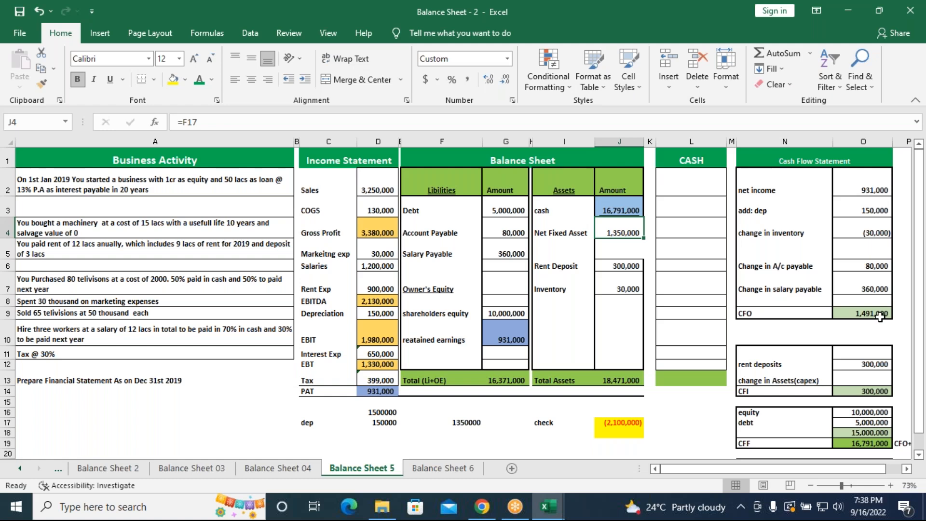
Correct Gross Profit in D4 to subtract COGS from Sales with =D2-D3
{"action": "left_click", "coordinate": [381, 232]}
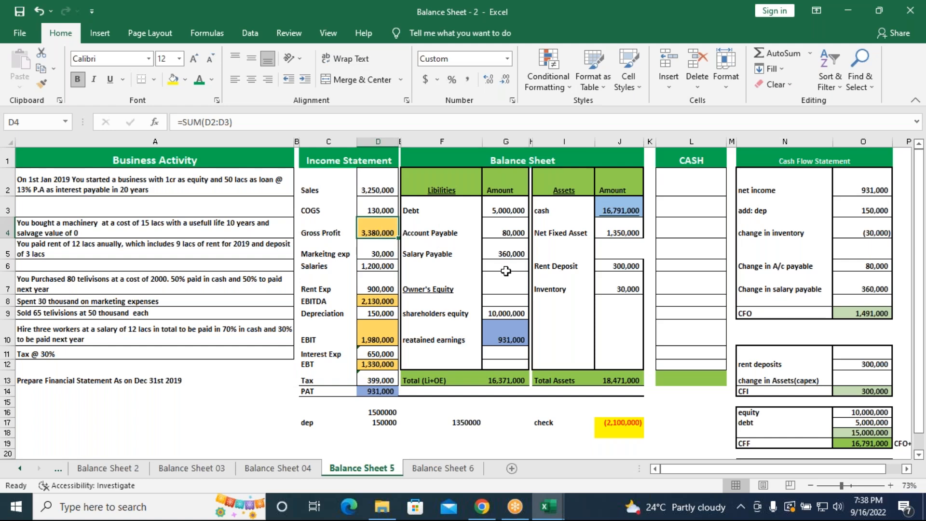
{"action": "type", "text": "="}
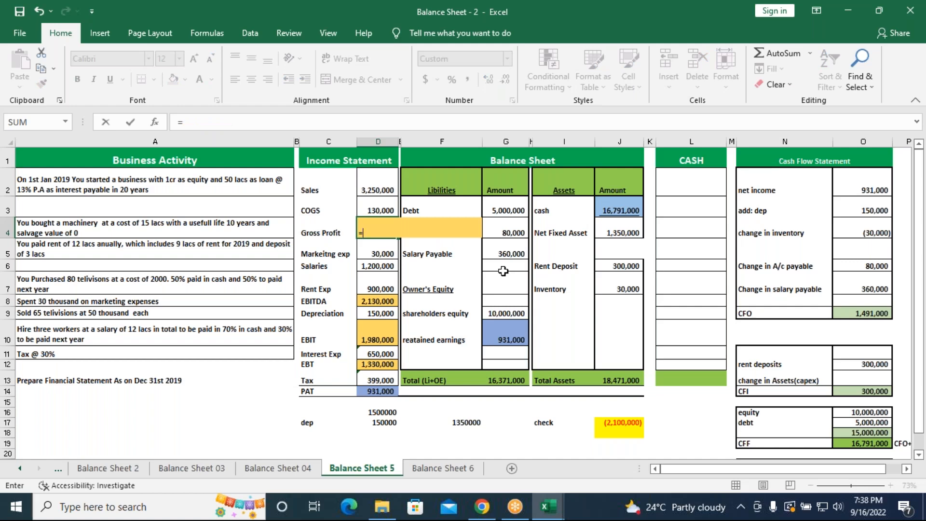
{"action": "left_click", "coordinate": [369, 186]}
{"action": "type", "text": "-"}
{"action": "left_click", "coordinate": [380, 211]}
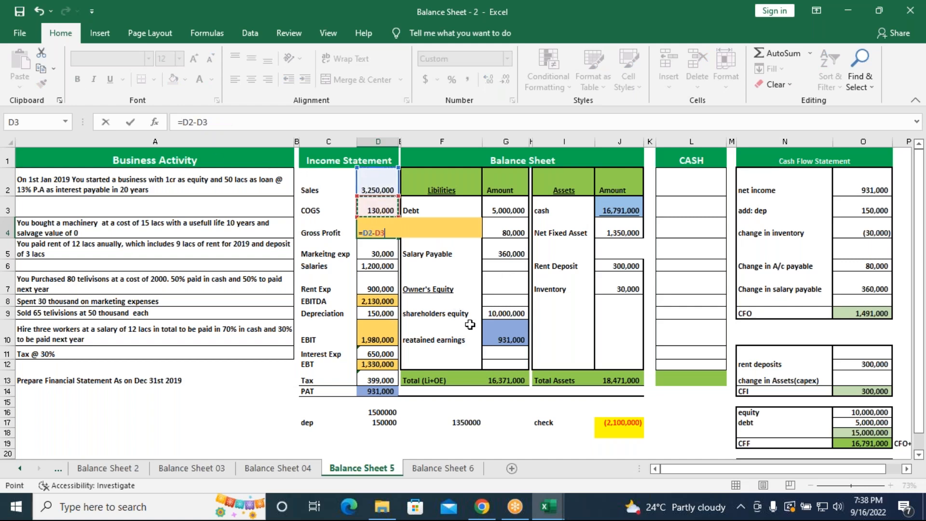
{"action": "key", "text": "Return"}
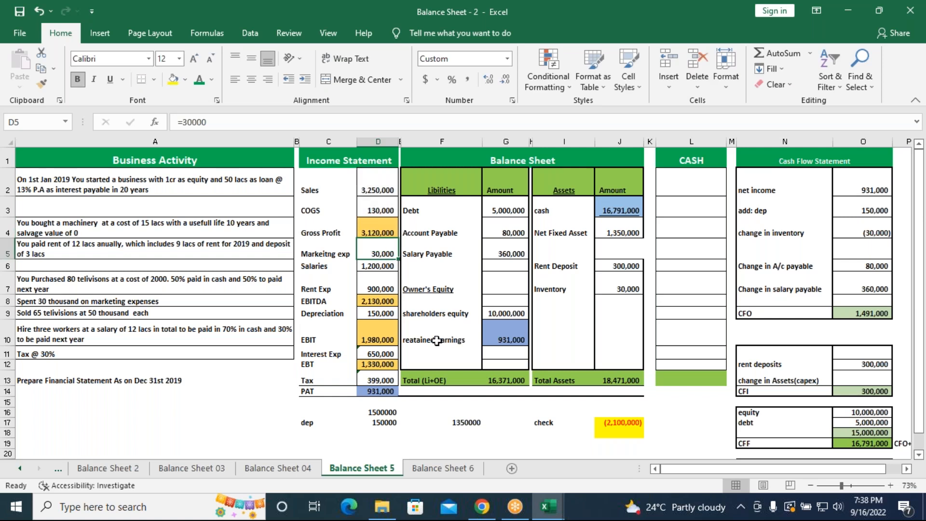
Correct EBITDA in D8 to subtract the marketing, salary and rent expenses from Gross Profit with =D4-SUM(D5:D7)
{"action": "left_click", "coordinate": [387, 301]}
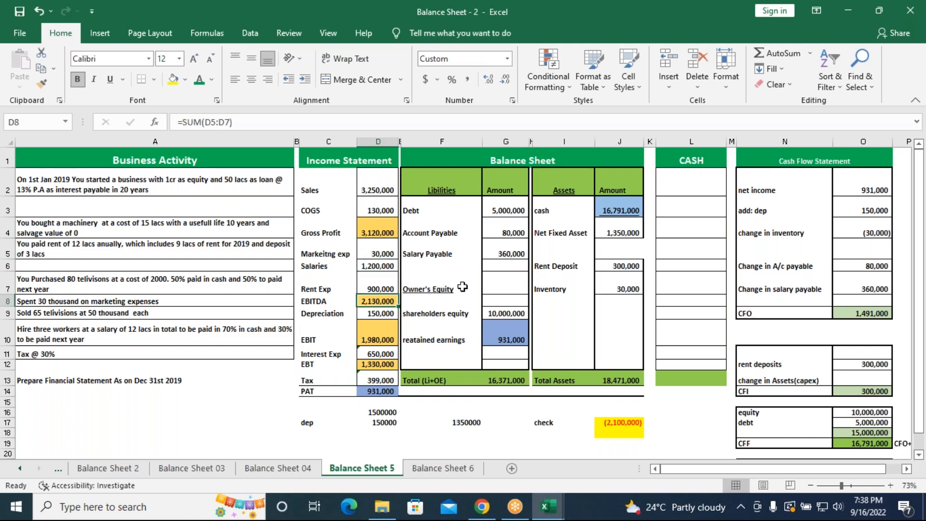
{"action": "type", "text": "="}
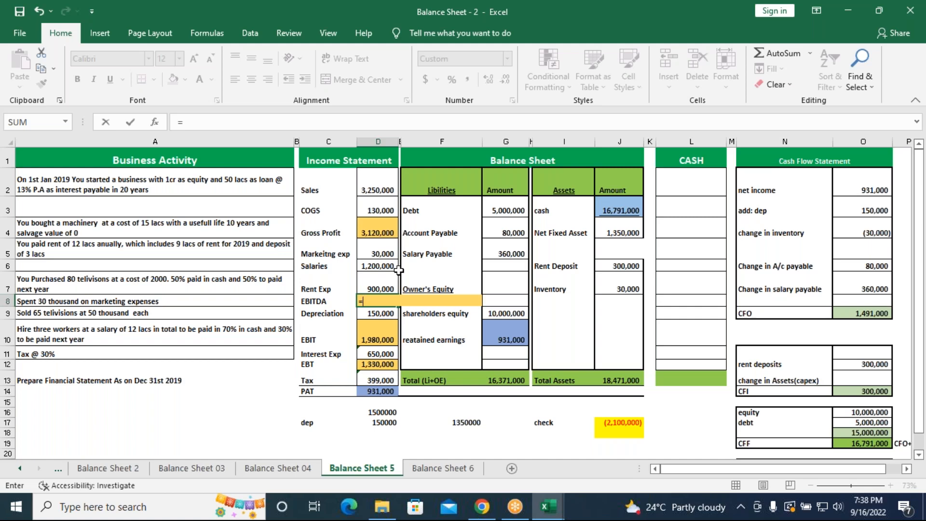
{"action": "left_click", "coordinate": [379, 234]}
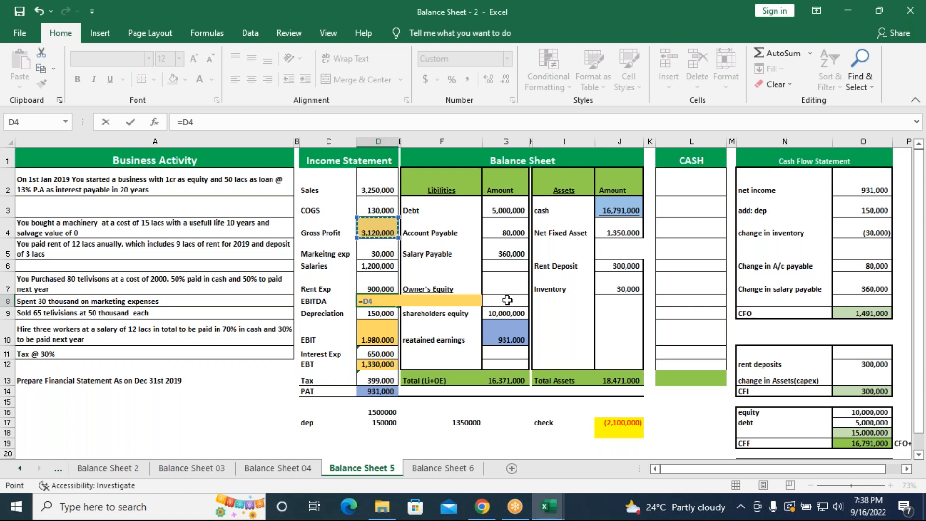
{"action": "type", "text": "-sum("}
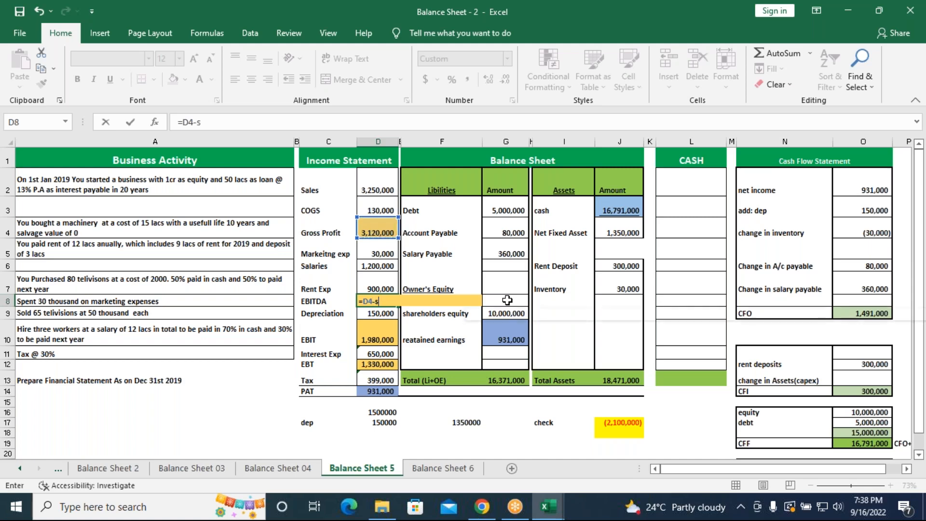
{"action": "left_click_drag", "start_coordinate": [377, 253], "coordinate": [378, 288]}
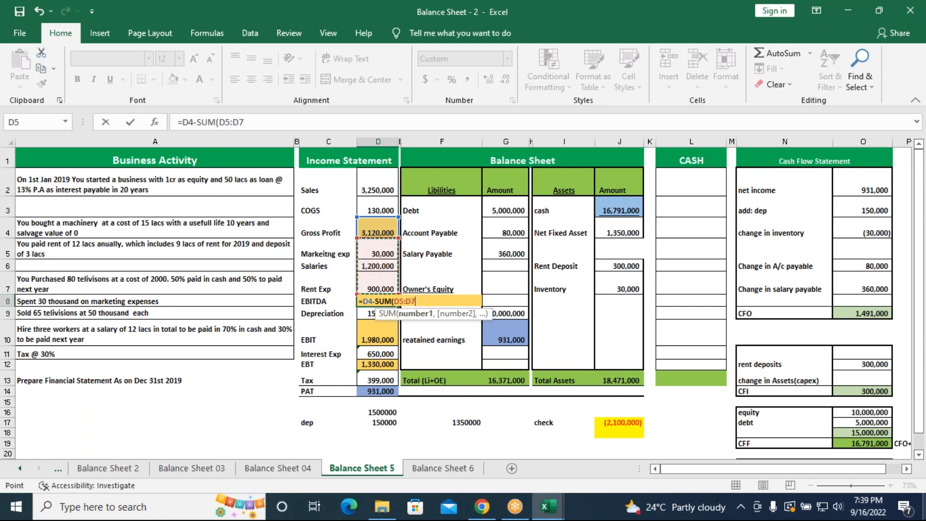
{"action": "type", "text": ")"}
{"action": "key", "text": "ctrl+Return"}
{"action": "key", "text": "Return"}
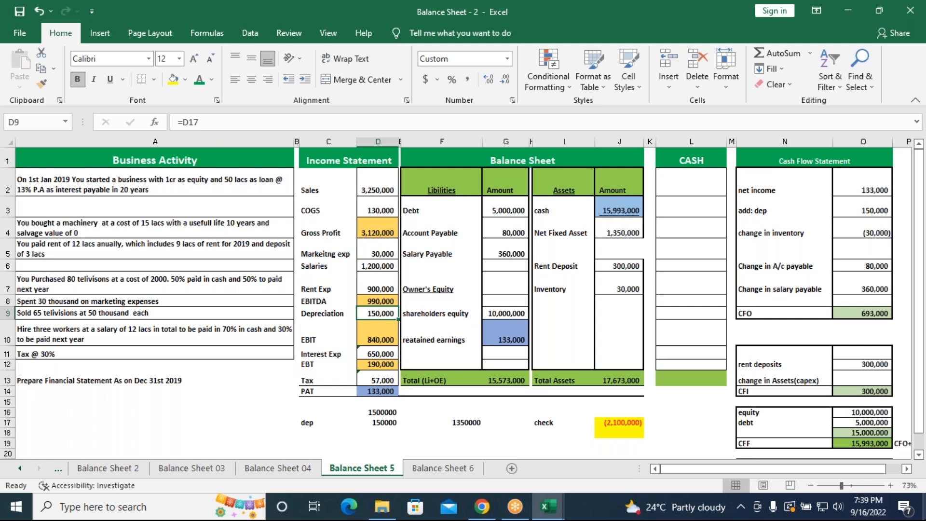
Clear Interest Exp in D11 and re-enter it as 13% of the loan with =5000000*13%
{"action": "left_click", "coordinate": [383, 335]}
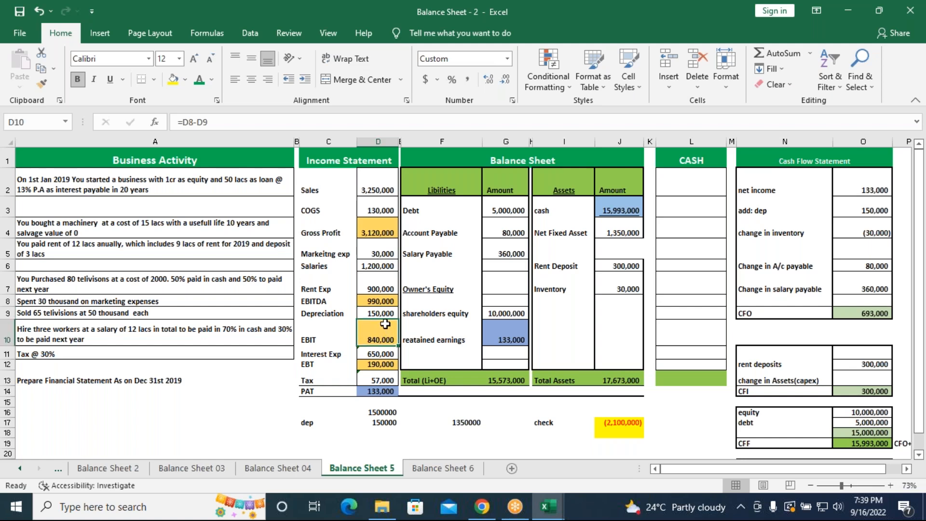
{"action": "left_click", "coordinate": [391, 354]}
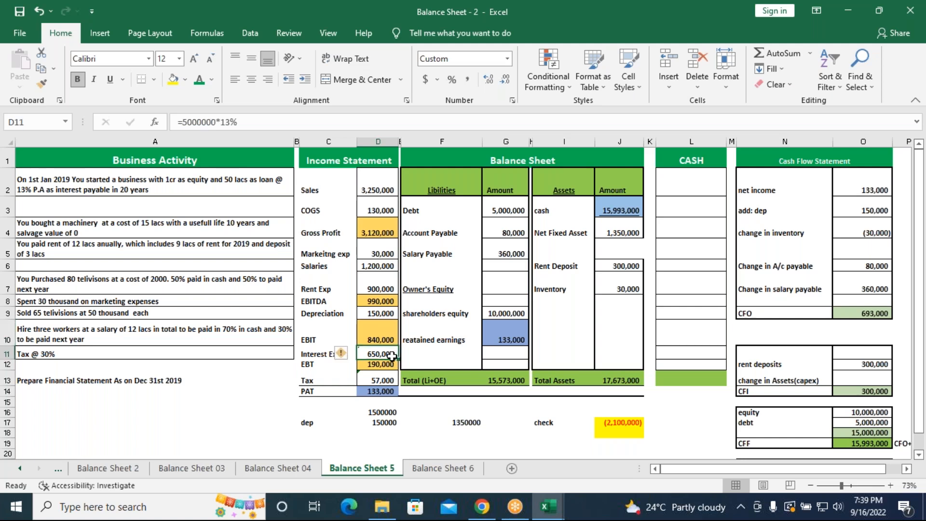
{"action": "key", "text": "Delete"}
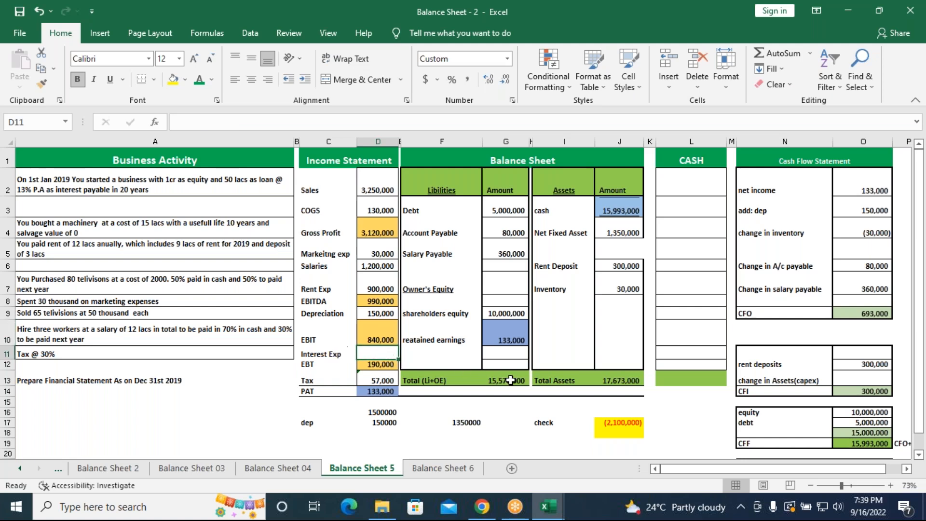
{"action": "type", "text": "="}
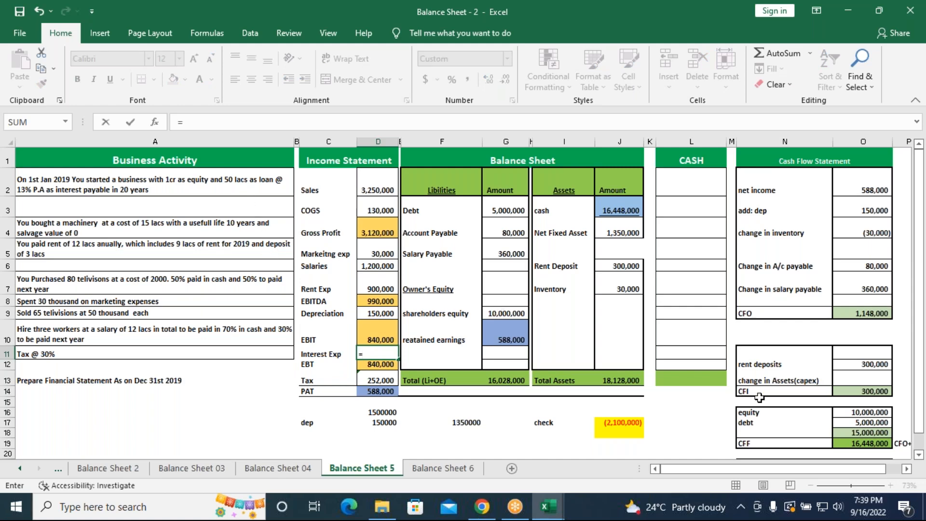
{"action": "type", "text": "5000000"}
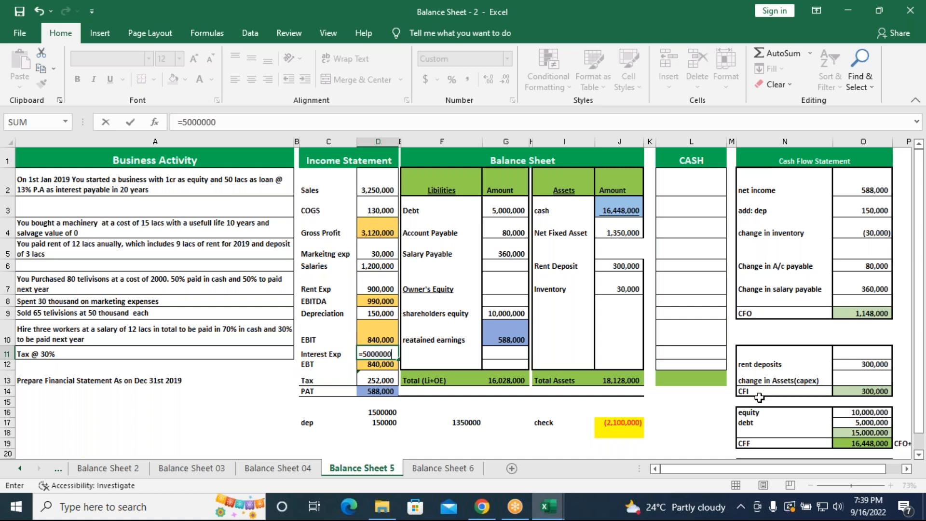
{"action": "type", "text": "*13%"}
{"action": "key", "text": "Return"}
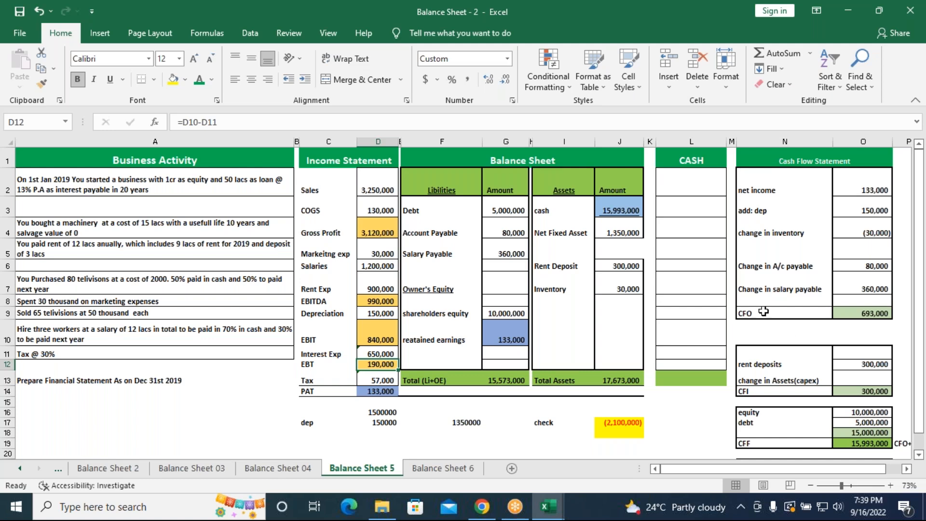
Enter the machinery purchase as -1500000 for change in Assets (capex) in O13 of the cash flow statement
{"action": "scroll", "coordinate": [795, 310], "scroll_direction": "down", "scroll_amount": 1}
{"action": "scroll", "coordinate": [795, 310], "scroll_direction": "up", "scroll_amount": 1}
{"action": "scroll", "coordinate": [855, 404], "scroll_direction": "down", "scroll_amount": 1}
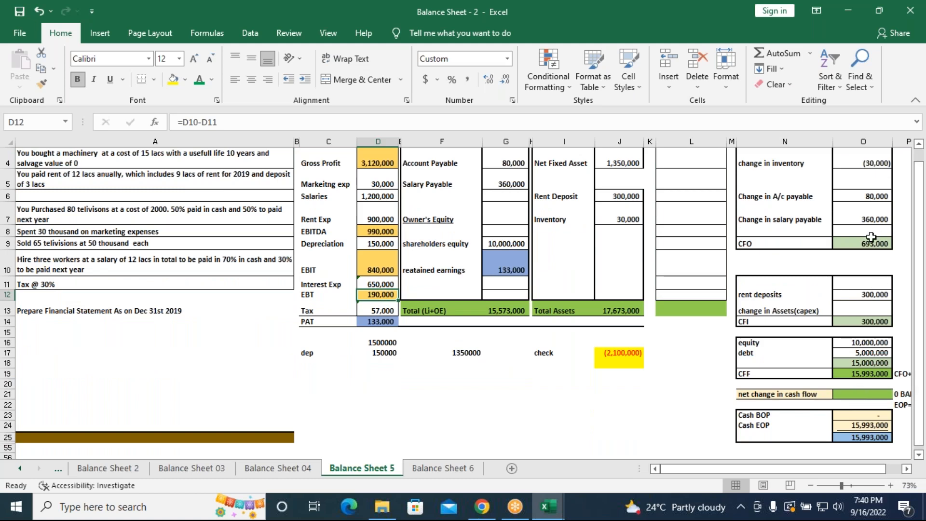
{"action": "scroll", "coordinate": [882, 177], "scroll_direction": "up", "scroll_amount": 1}
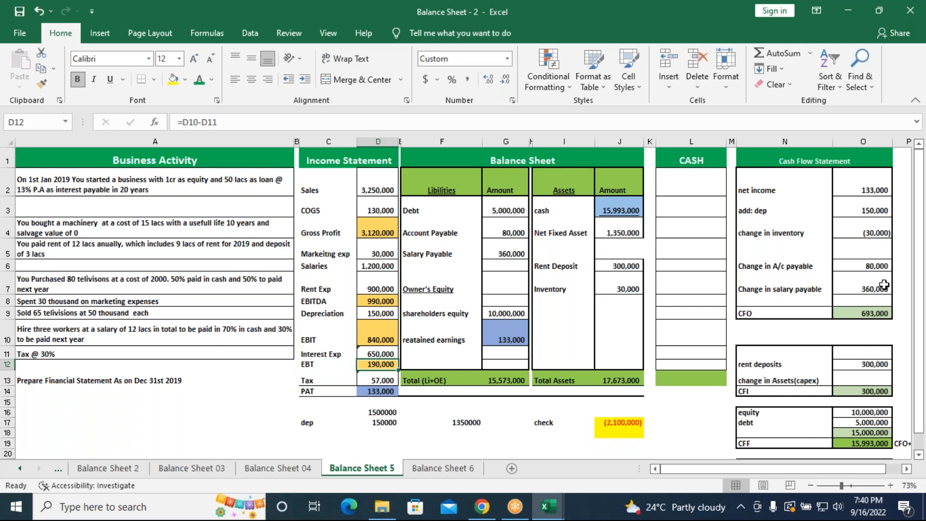
{"action": "scroll", "coordinate": [884, 285], "scroll_direction": "down", "scroll_amount": 2}
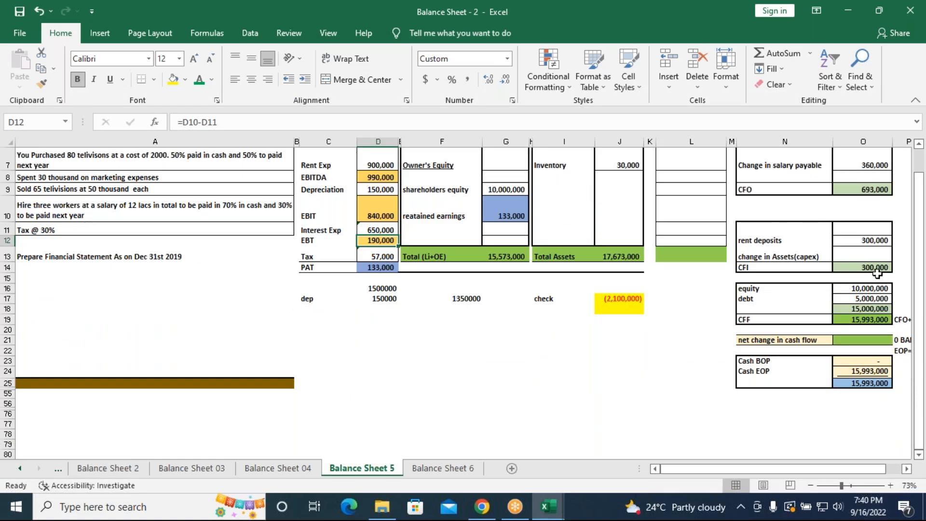
{"action": "left_click", "coordinate": [863, 256]}
{"action": "scroll", "coordinate": [606, 304], "scroll_direction": "up", "scroll_amount": 1}
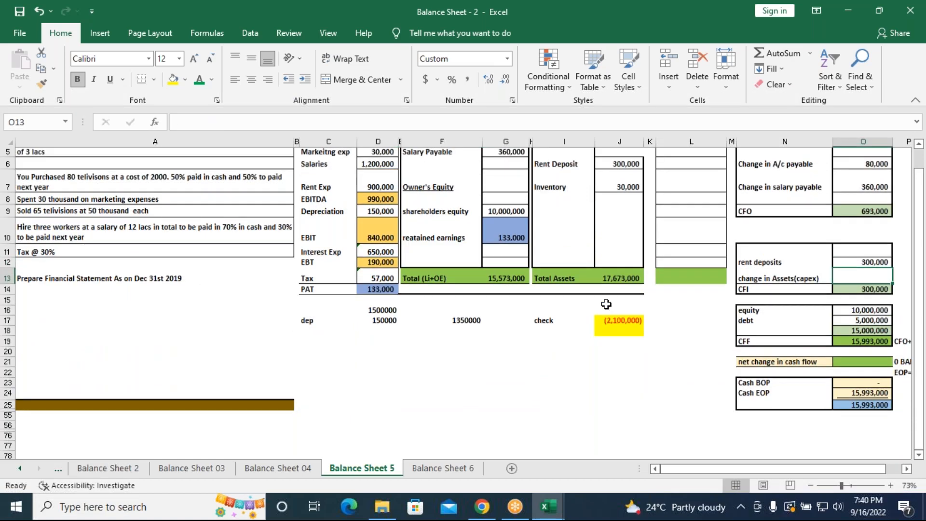
{"action": "scroll", "coordinate": [606, 303], "scroll_direction": "up", "scroll_amount": 1}
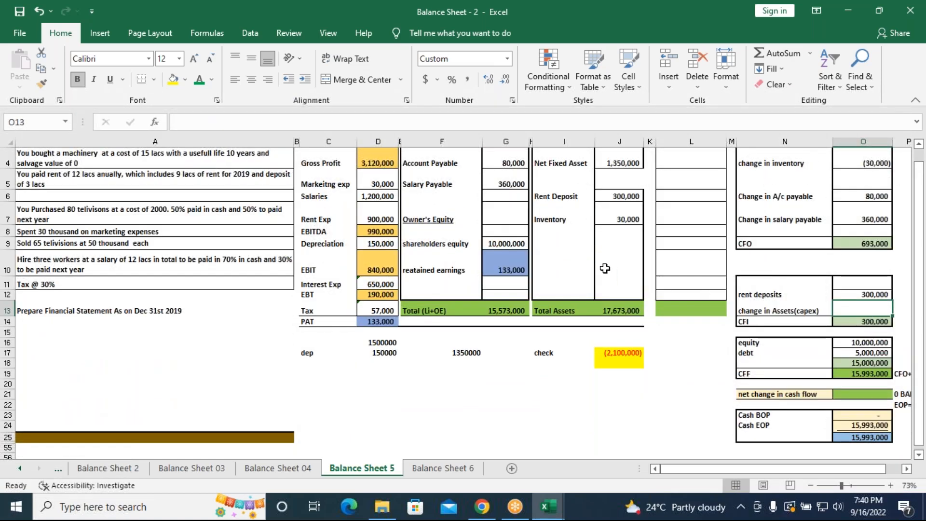
{"action": "scroll", "coordinate": [604, 268], "scroll_direction": "up", "scroll_amount": 1}
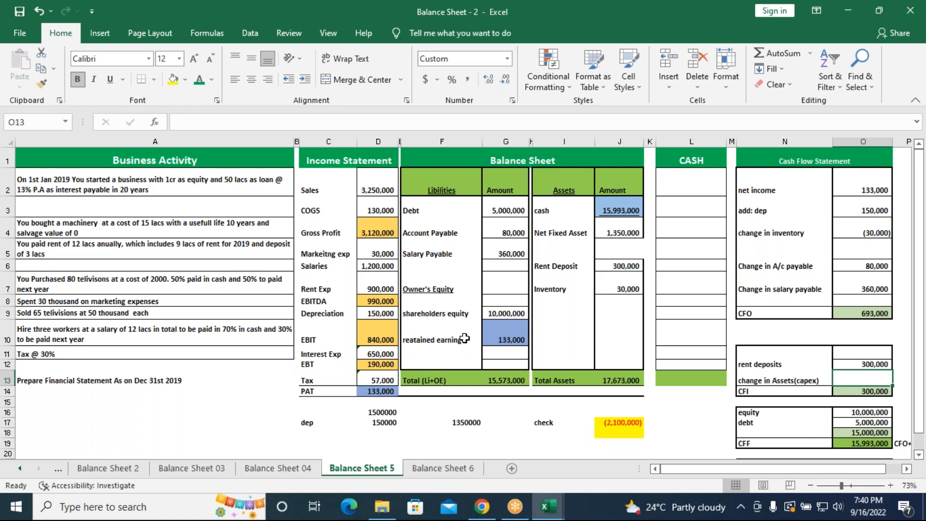
{"action": "type", "text": "-15"}
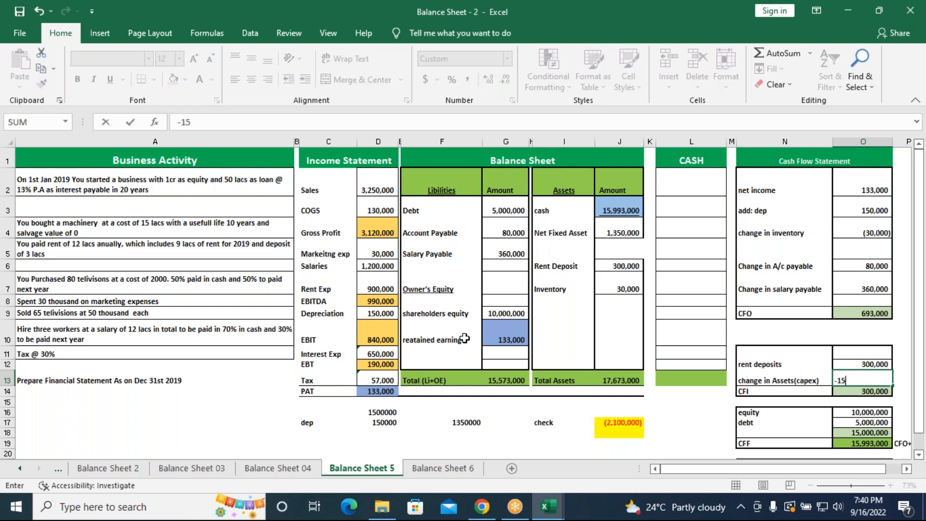
{"action": "type", "text": "00000"}
{"action": "key", "text": "Return"}
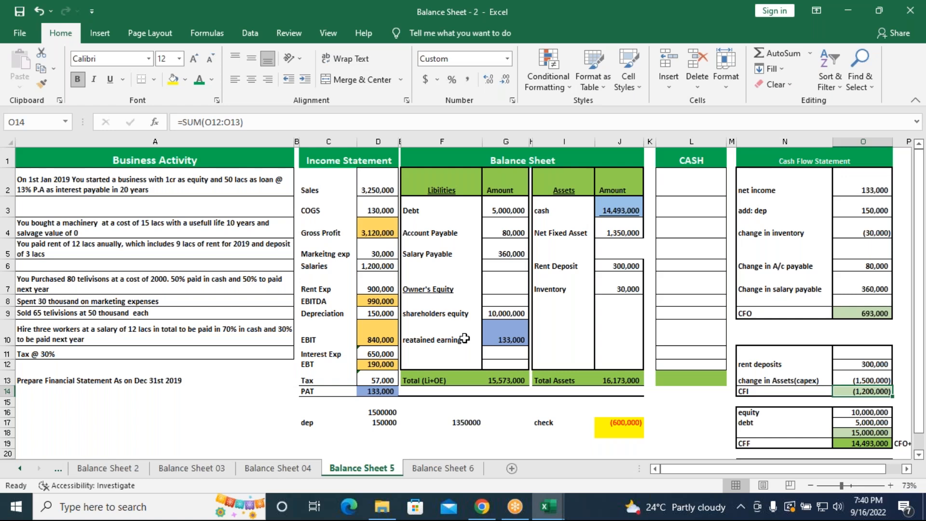
Make the rent deposits amount in O12 a cash outflow by changing its formula to =-300000
{"action": "left_click", "coordinate": [851, 366]}
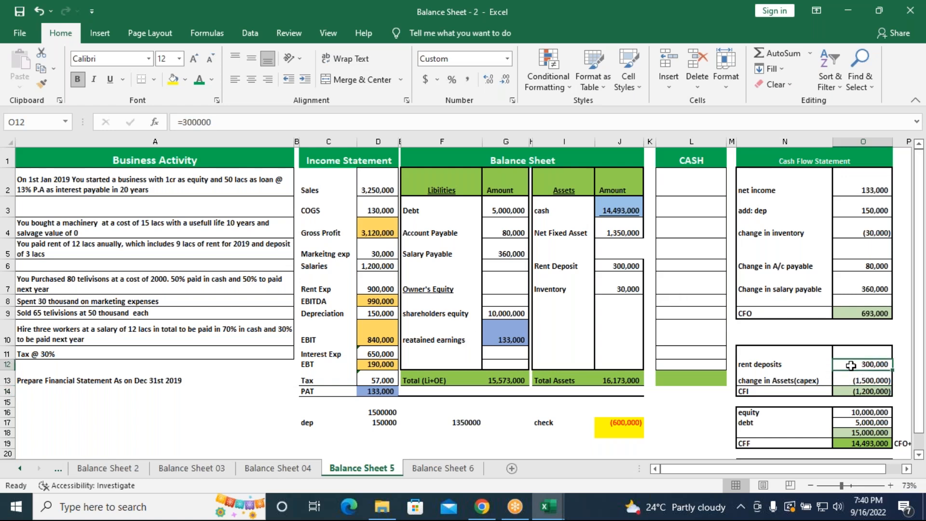
{"action": "left_click", "coordinate": [182, 122]}
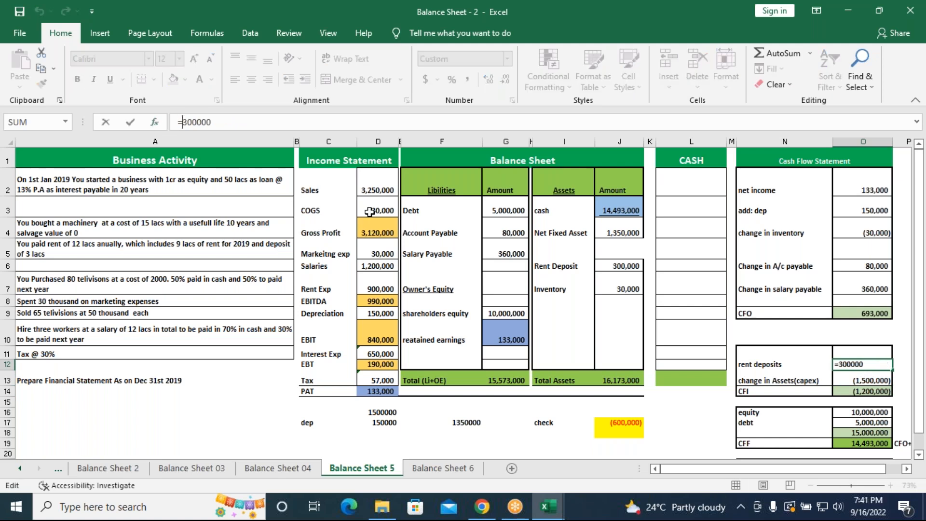
{"action": "type", "text": "-"}
{"action": "key", "text": "Return"}
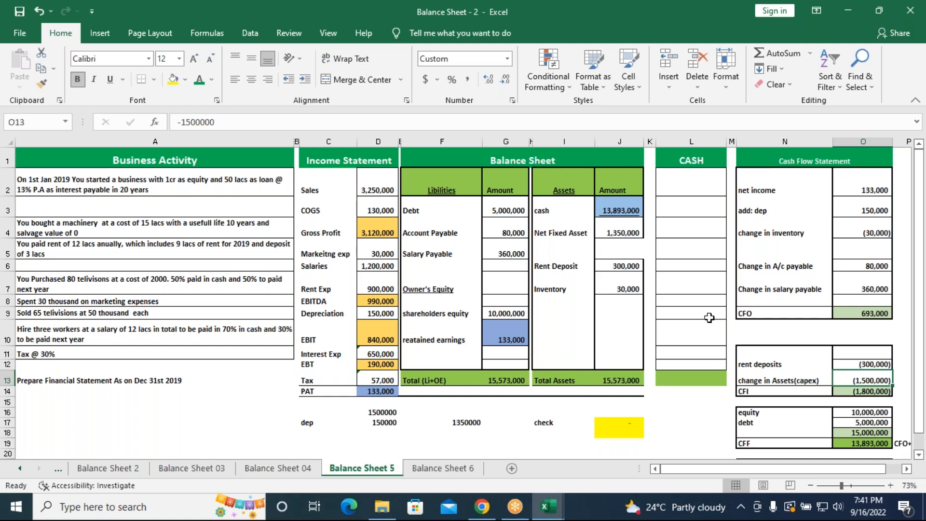
Examine the Balance Sheet 6 statements and the machinery cost, depreciation and net asset formulas below the Balance Sheet 5 statements
{"action": "left_click", "coordinate": [473, 473]}
{"action": "mouse_move", "coordinate": [459, 269]}
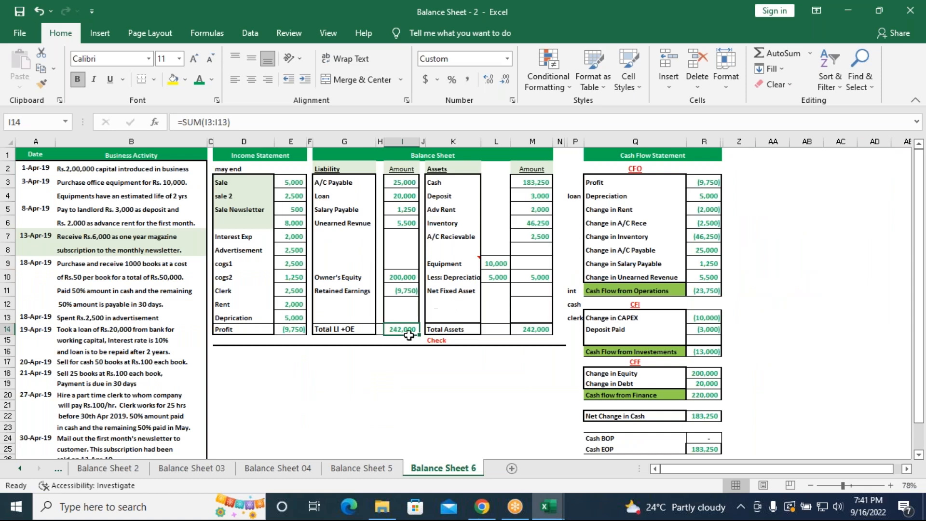
{"action": "left_click", "coordinate": [362, 468]}
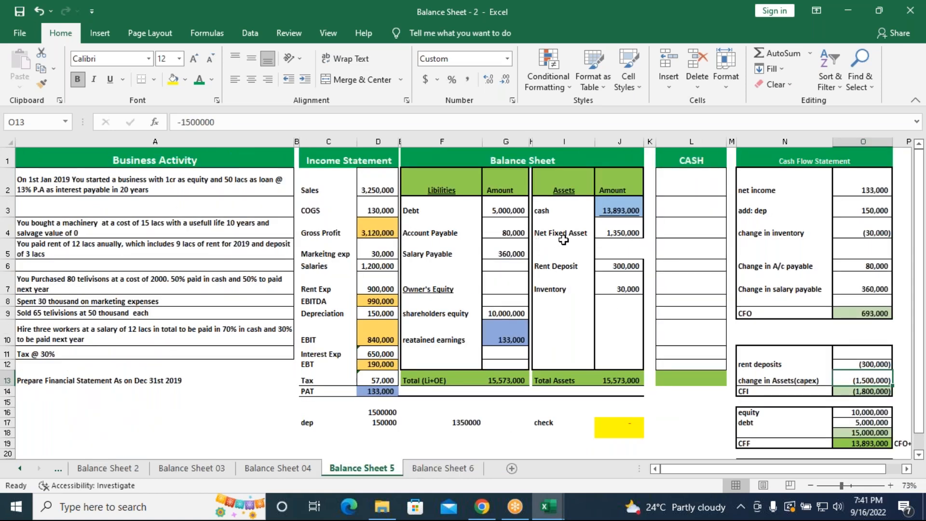
{"action": "left_click", "coordinate": [384, 412]}
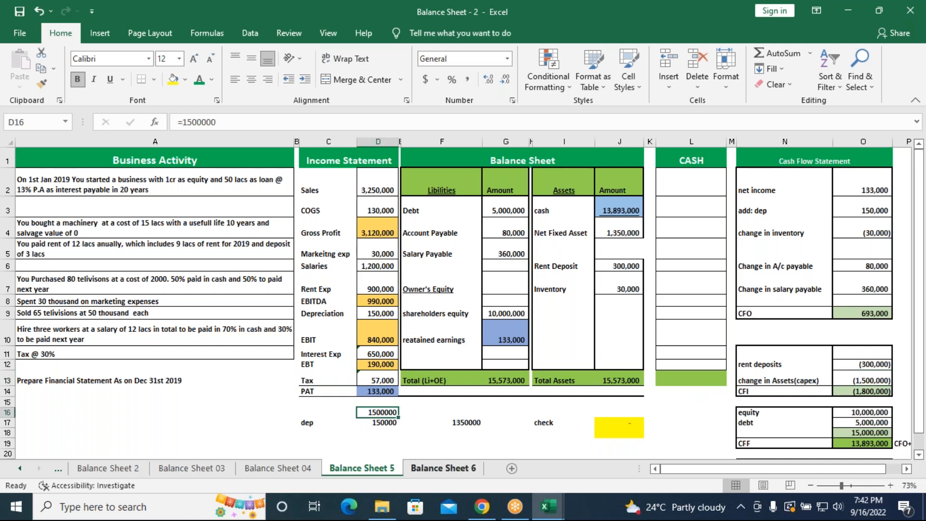
{"action": "left_click", "coordinate": [382, 424]}
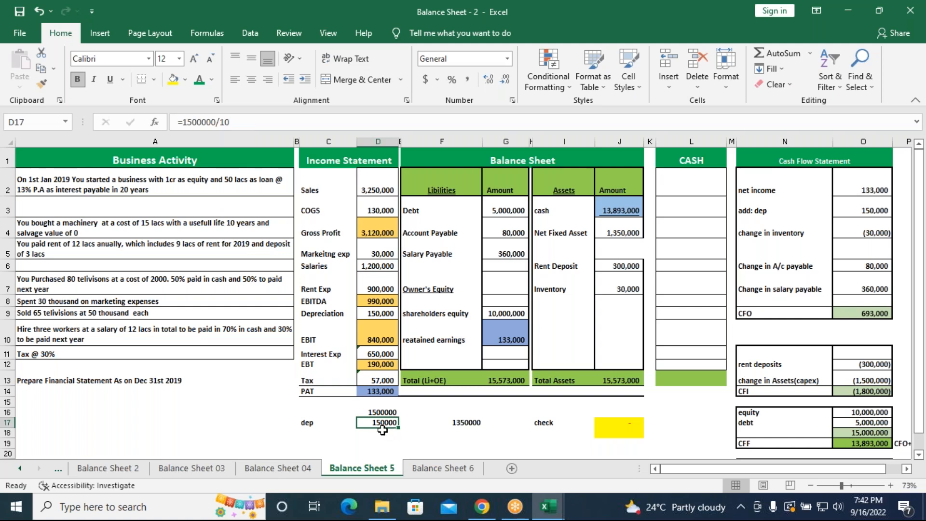
{"action": "left_click", "coordinate": [469, 425]}
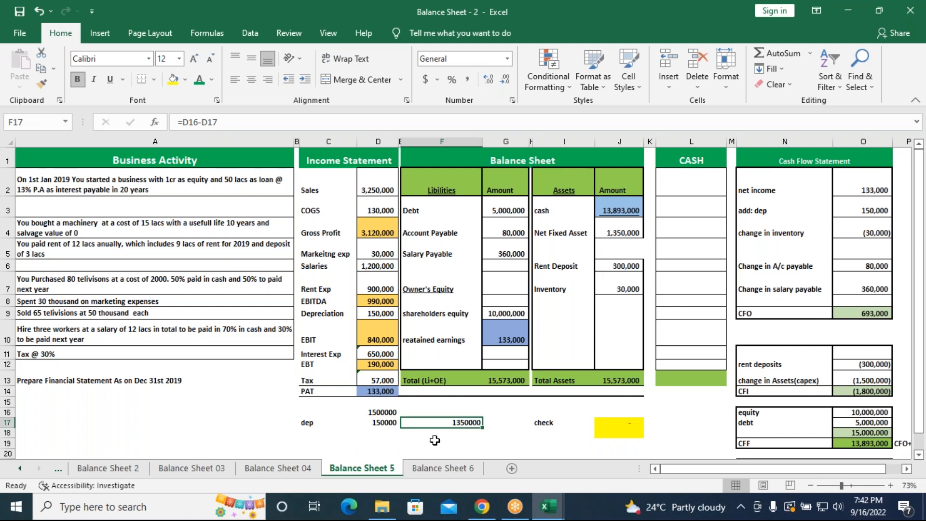
{"action": "left_click", "coordinate": [441, 469]}
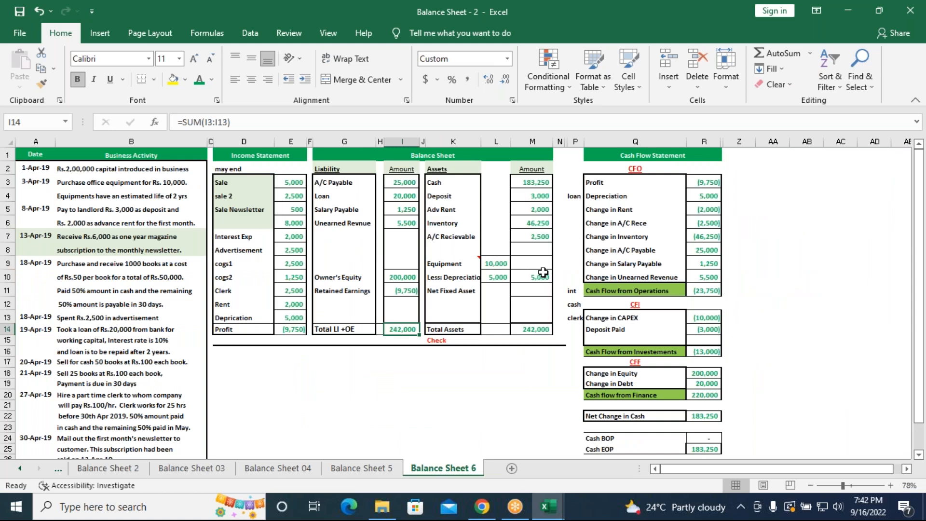
{"action": "left_click", "coordinate": [362, 471]}
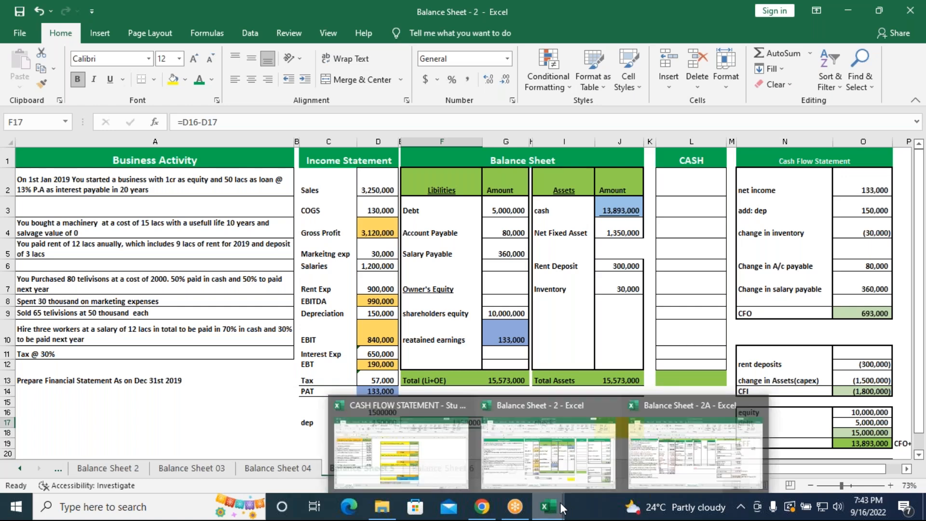
Switch to the CASH FLOW STATEMENT - Stu copy workbook
{"action": "left_click", "coordinate": [400, 448]}
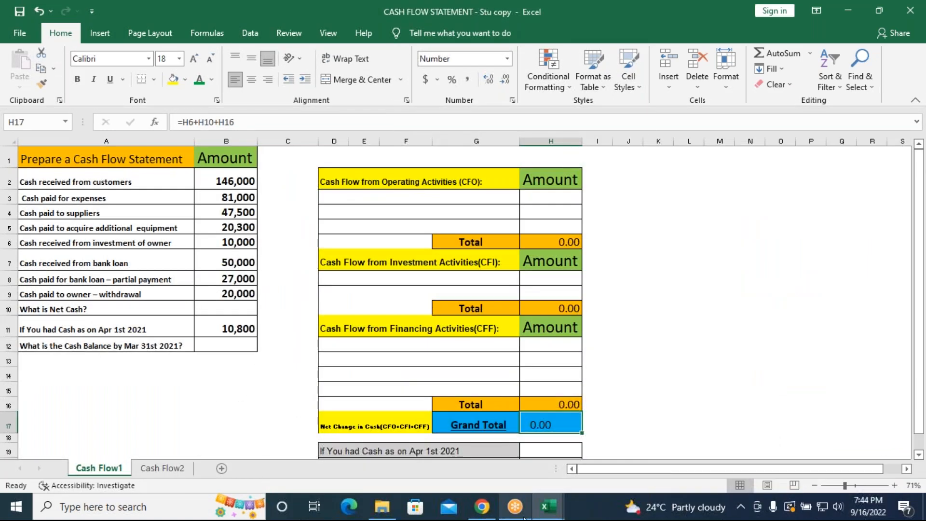
Look over the Cash Flow2 exercise sheet, then return to the Cash Flow1 sheet
{"action": "mouse_move", "coordinate": [528, 514]}
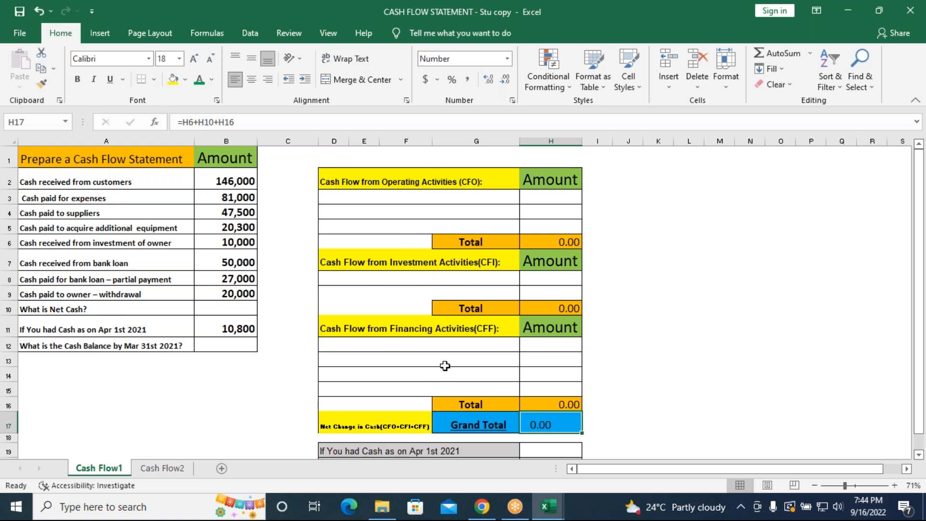
{"action": "left_click", "coordinate": [159, 468]}
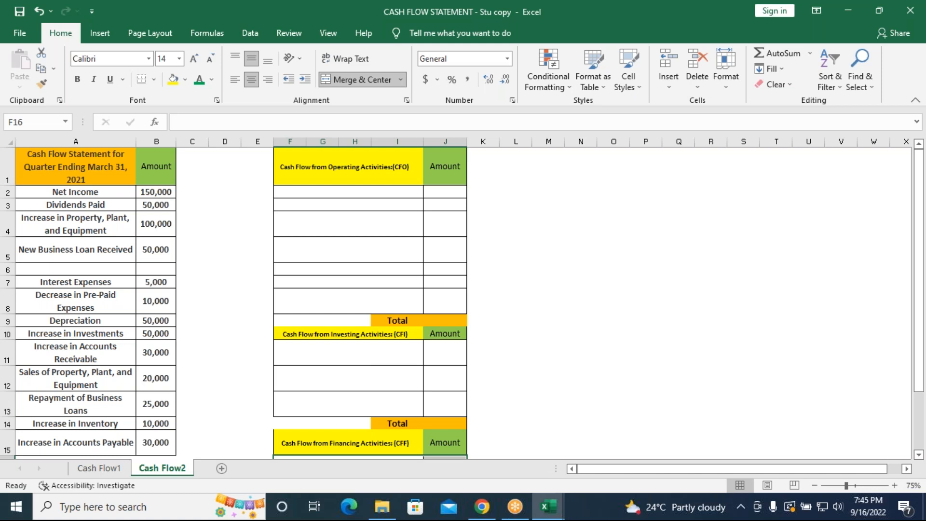
{"action": "left_click", "coordinate": [101, 469]}
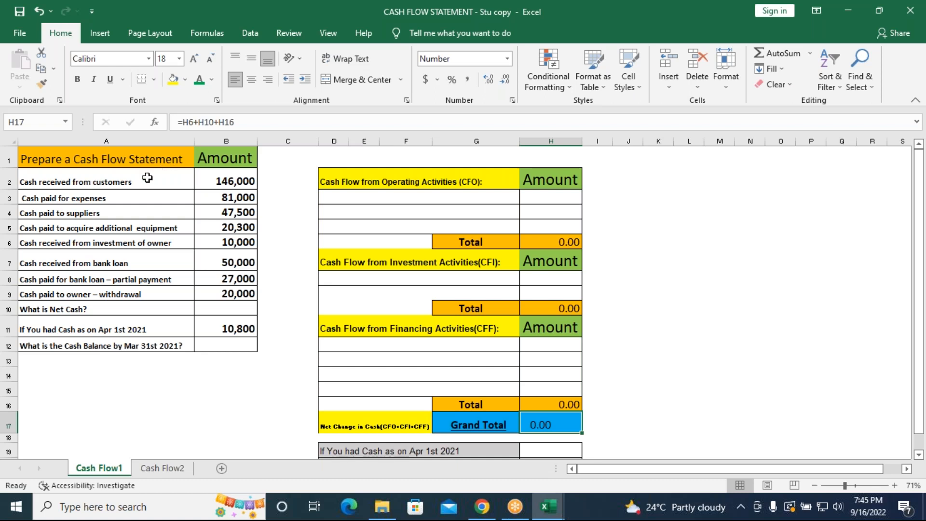
Copy "Cash received from customers" and its 146,000 amount into D3 and H3 under Cash Flow from Operating Activities
{"action": "left_click", "coordinate": [127, 180]}
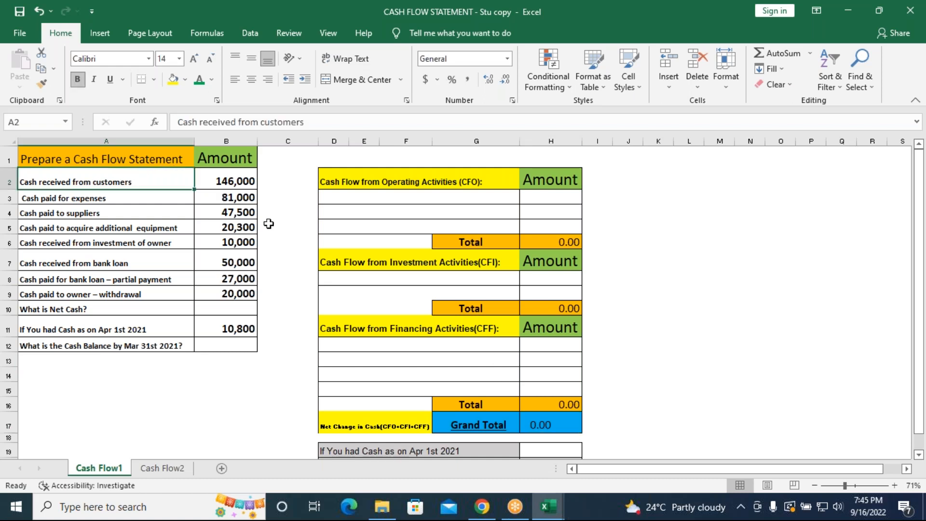
{"action": "key", "text": "ctrl+c"}
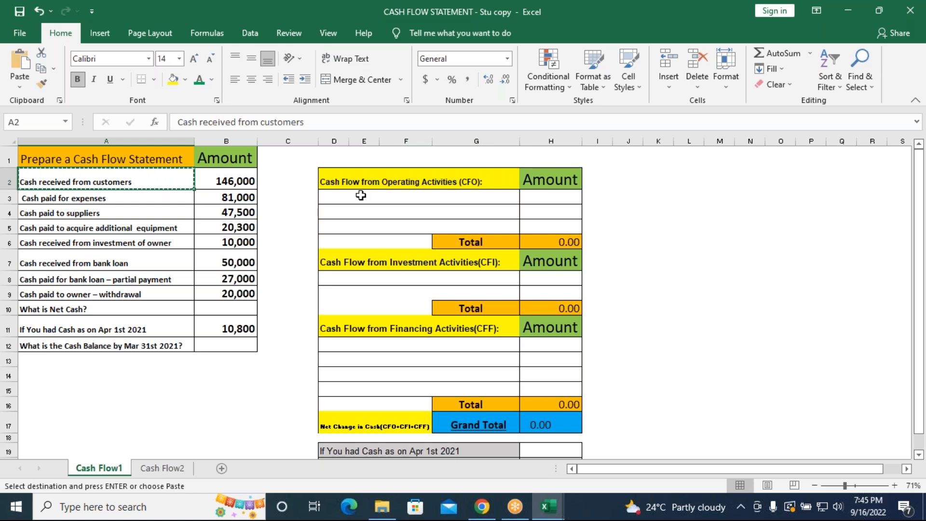
{"action": "left_click", "coordinate": [364, 198]}
{"action": "key", "text": "ctrl+v"}
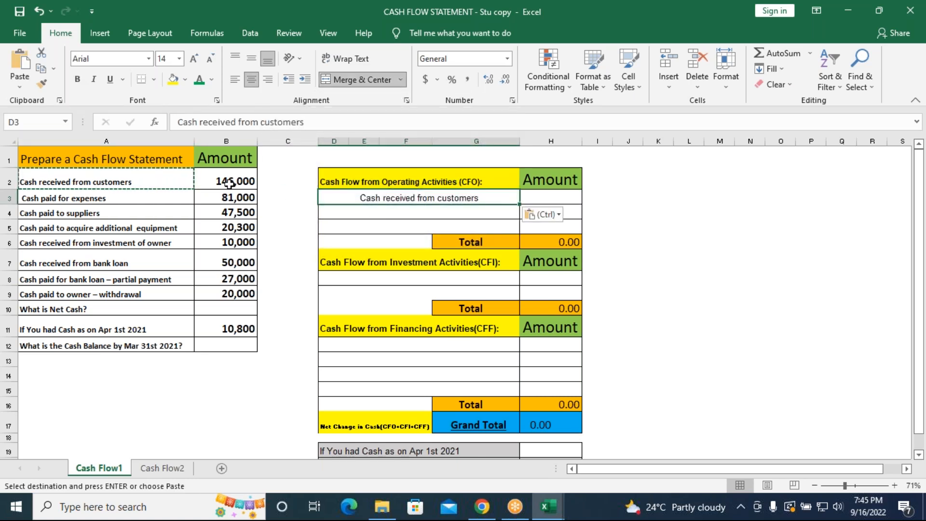
{"action": "left_click", "coordinate": [254, 187]}
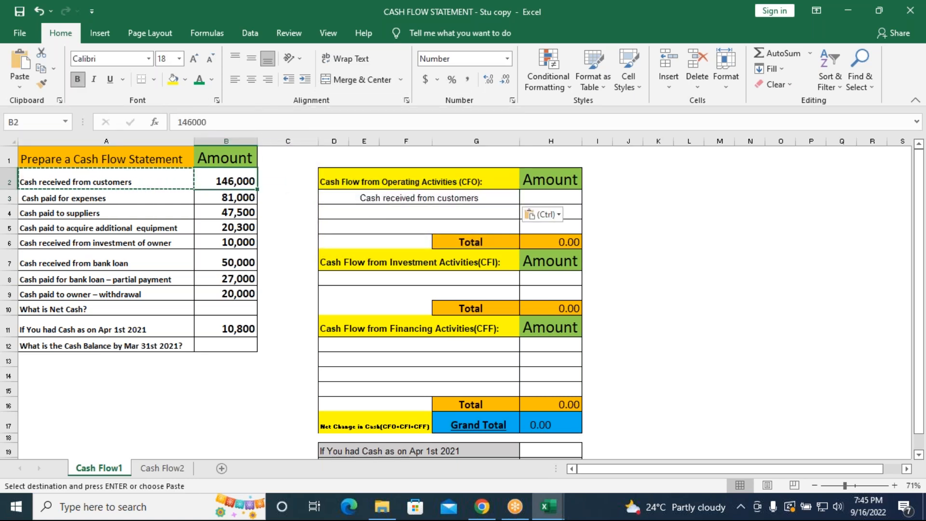
{"action": "key", "text": "ctrl+c"}
{"action": "left_click", "coordinate": [544, 202]}
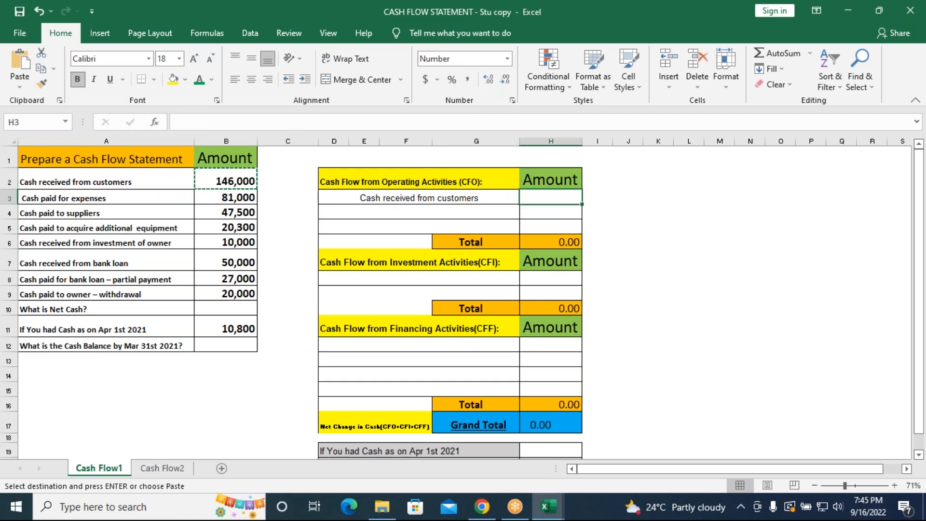
{"action": "key", "text": "ctrl+v"}
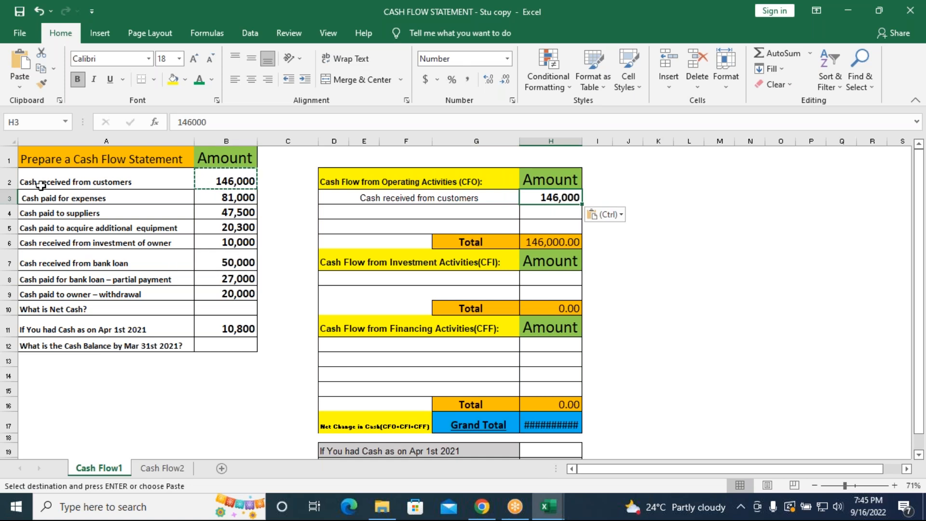
Copy the "Cash paid for expenses" label into D4 of the operating activities section
{"action": "left_click", "coordinate": [61, 195]}
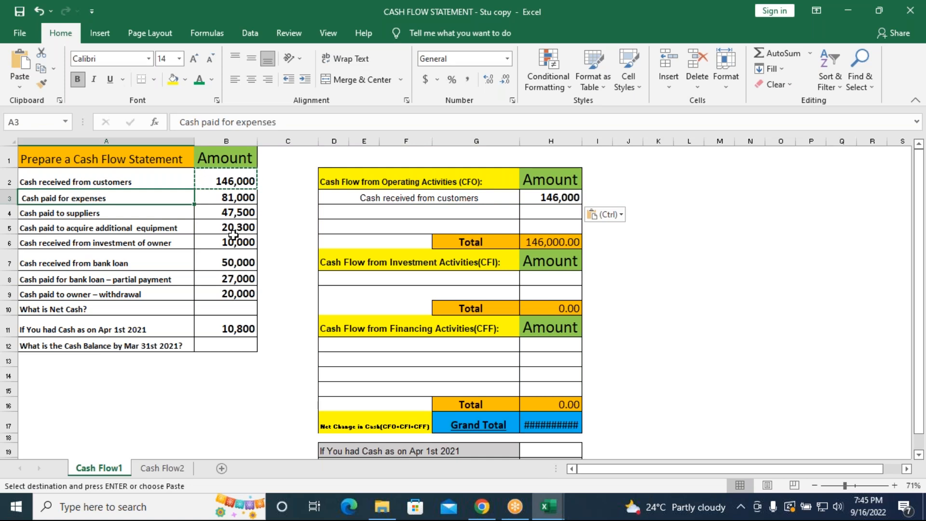
{"action": "key", "text": "ctrl+c"}
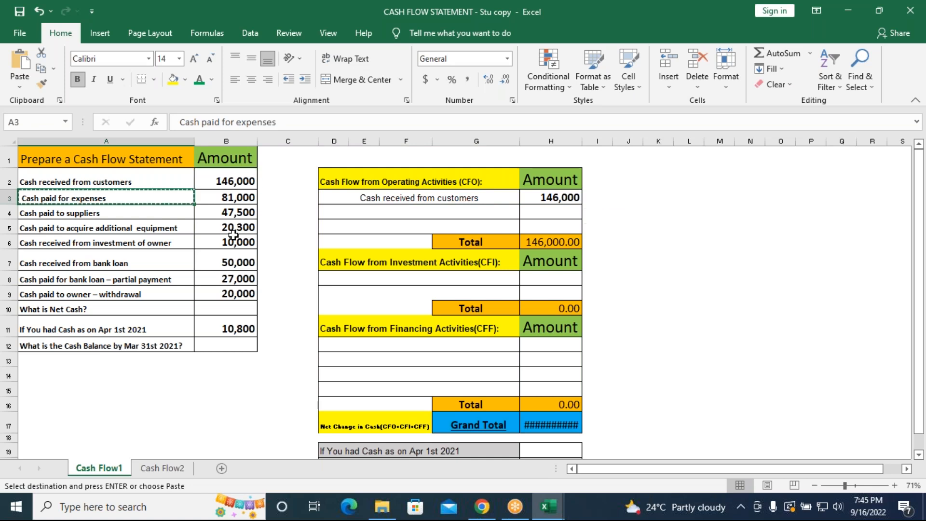
{"action": "left_click", "coordinate": [360, 216]}
{"action": "key", "text": "ctrl+v"}
Copy the expenses amount into H4 and make it a cash outflow of -81000
{"action": "left_click", "coordinate": [244, 198]}
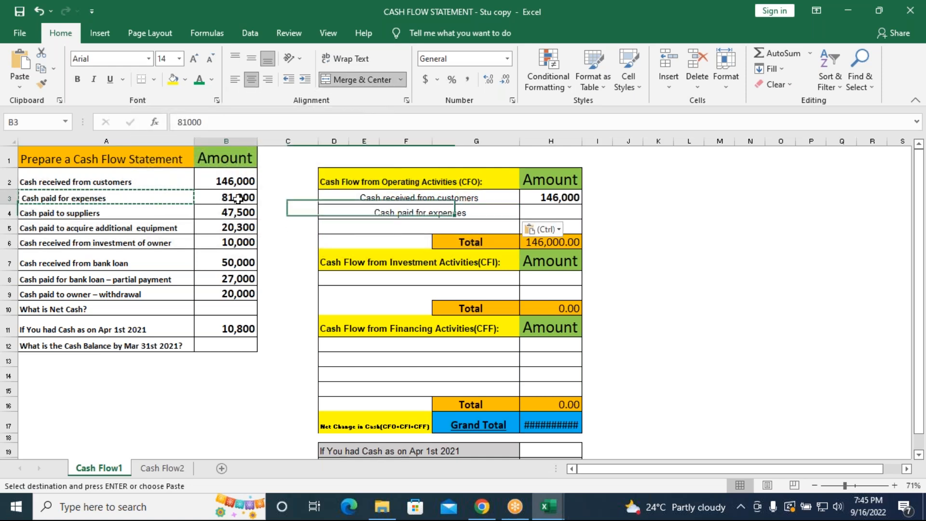
{"action": "key", "text": "ctrl+c"}
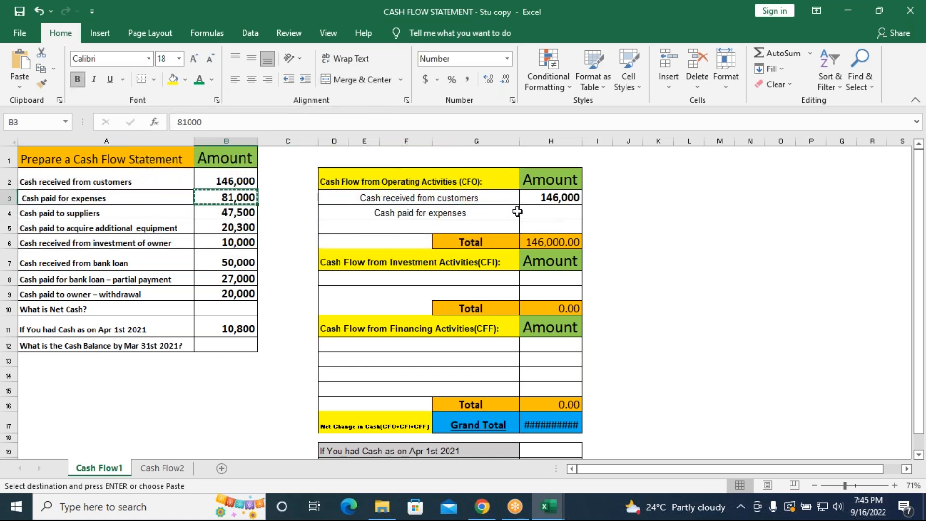
{"action": "left_click", "coordinate": [531, 213]}
{"action": "key", "text": "ctrl+v"}
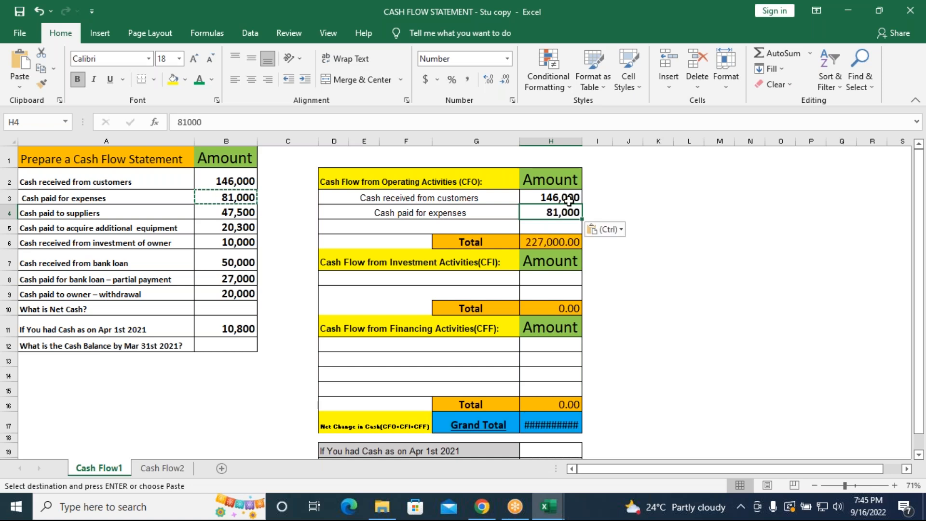
{"action": "left_click", "coordinate": [176, 122]}
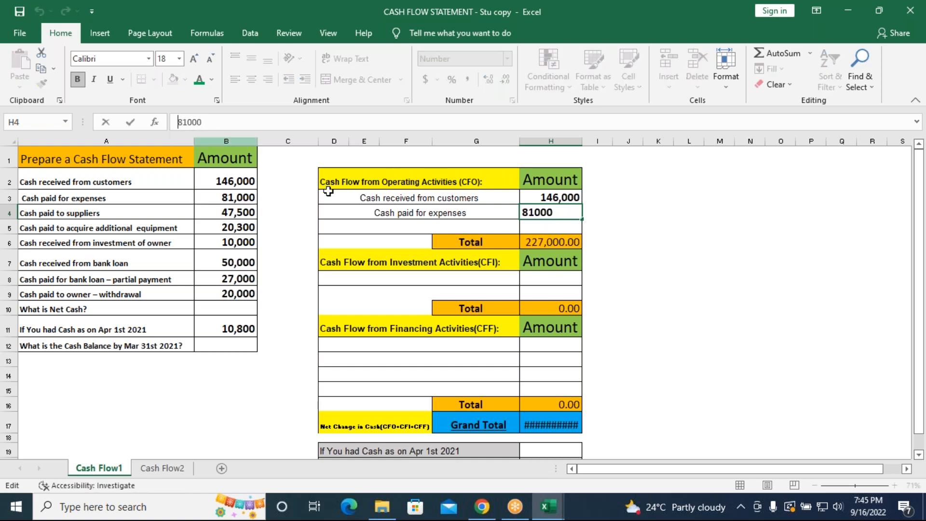
{"action": "type", "text": "-"}
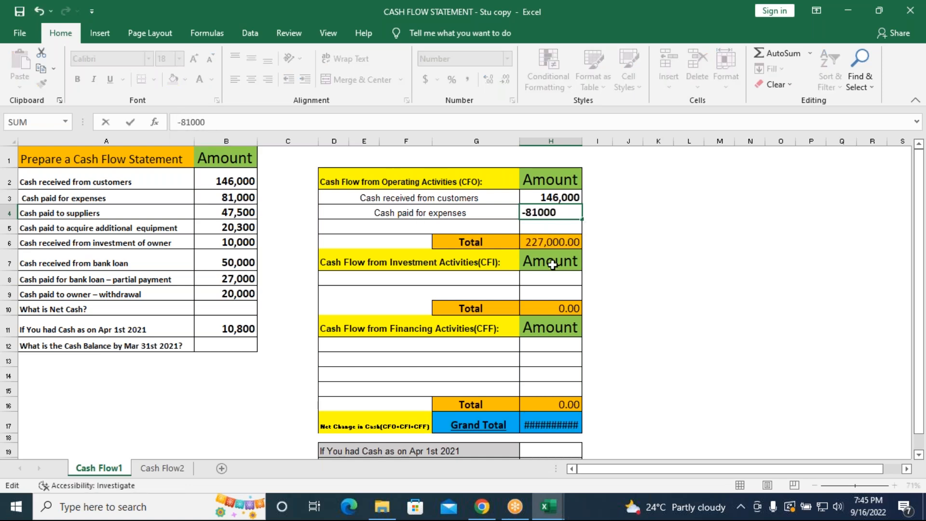
{"action": "key", "text": "Return"}
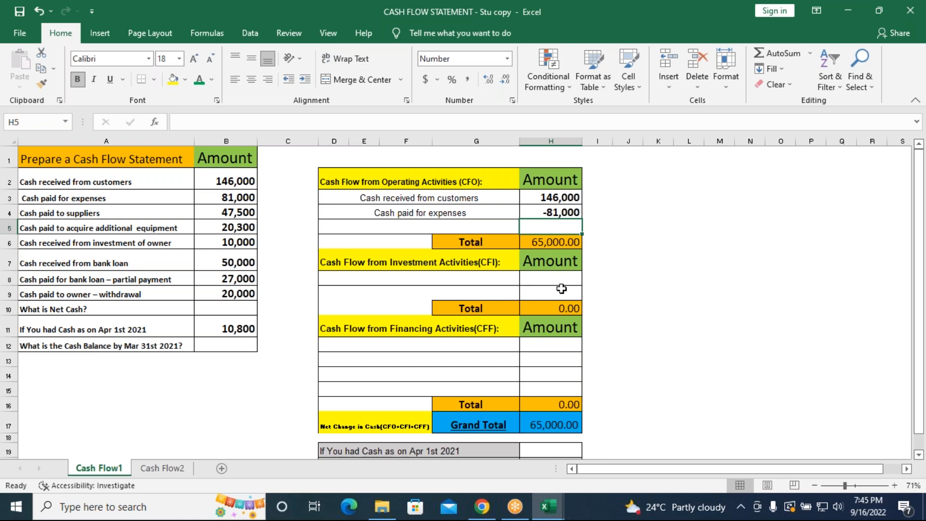
Copy the "Cash paid to suppliers" label into D5 of the operating activities section
{"action": "left_click", "coordinate": [115, 214]}
{"action": "key", "text": "ctrl+c"}
{"action": "left_click", "coordinate": [407, 230]}
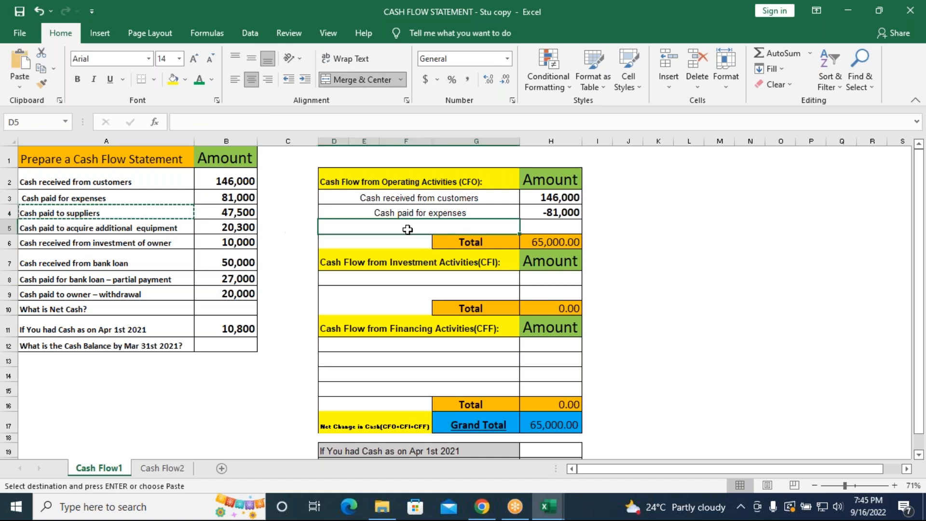
{"action": "key", "text": "ctrl+v"}
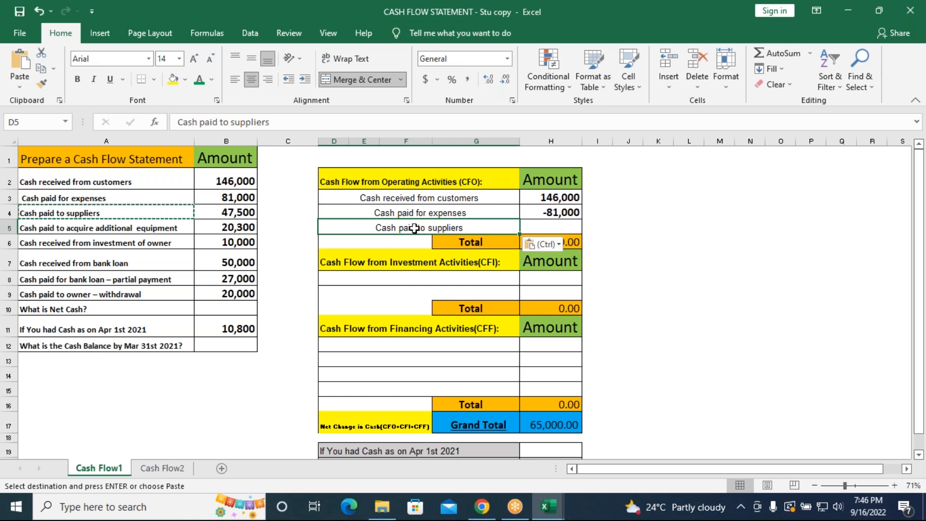
Copy the suppliers amount into H5 and make it a cash outflow of -47500
{"action": "left_click", "coordinate": [235, 215]}
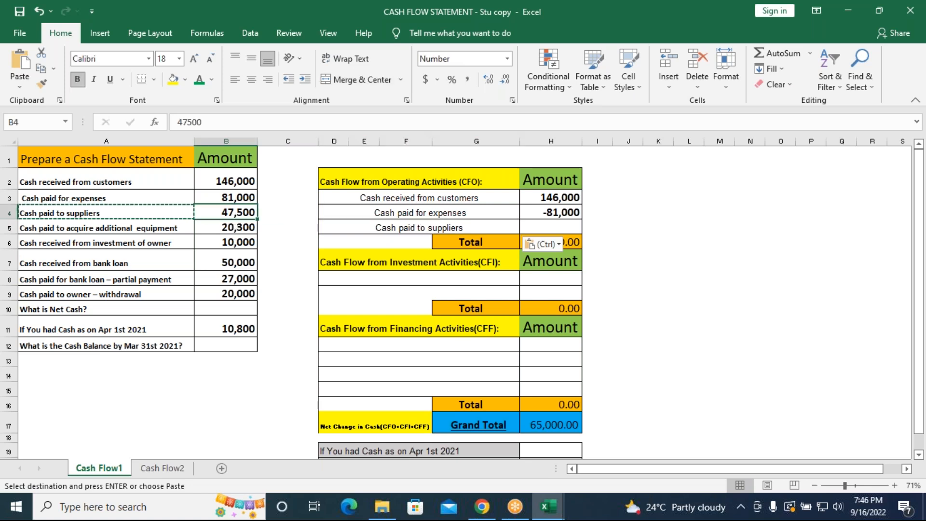
{"action": "key", "text": "ctrl+c"}
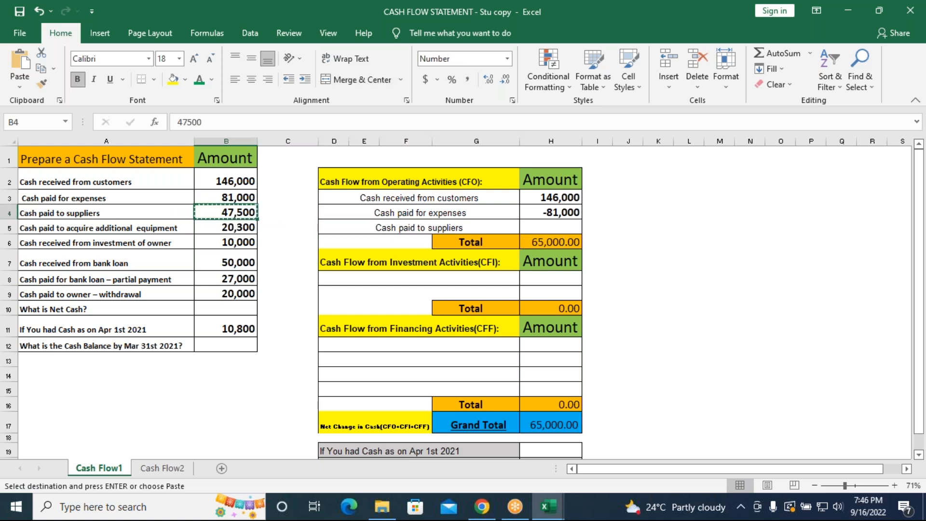
{"action": "left_click", "coordinate": [576, 222]}
{"action": "key", "text": "ctrl+v"}
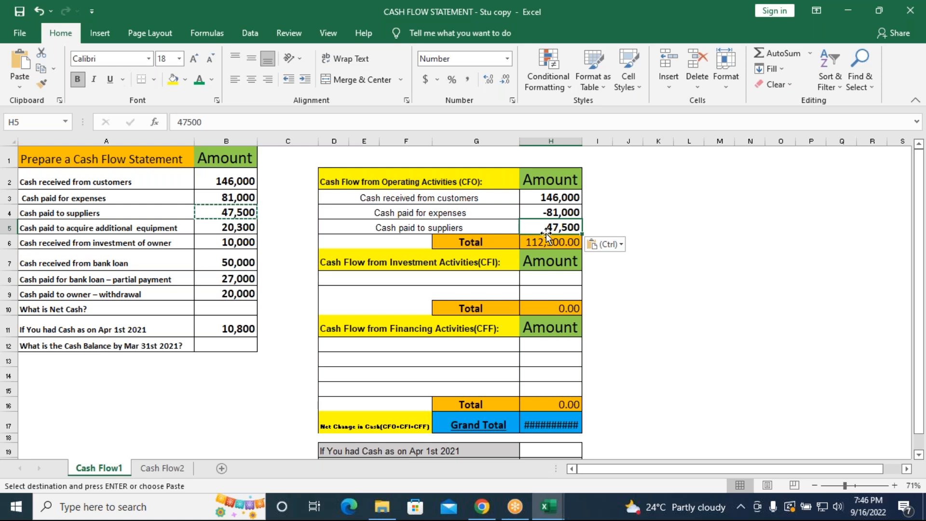
{"action": "left_click", "coordinate": [178, 122]}
{"action": "type", "text": "-"}
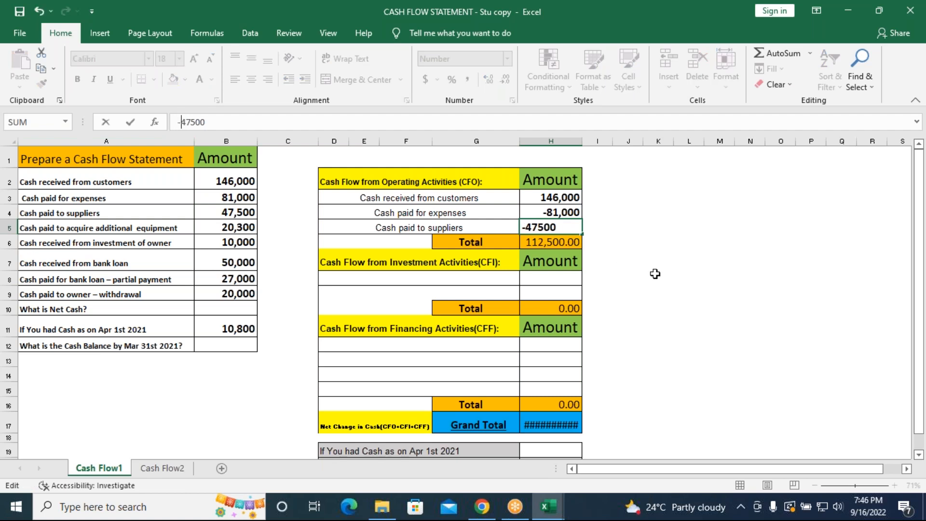
{"action": "key", "text": "Return"}
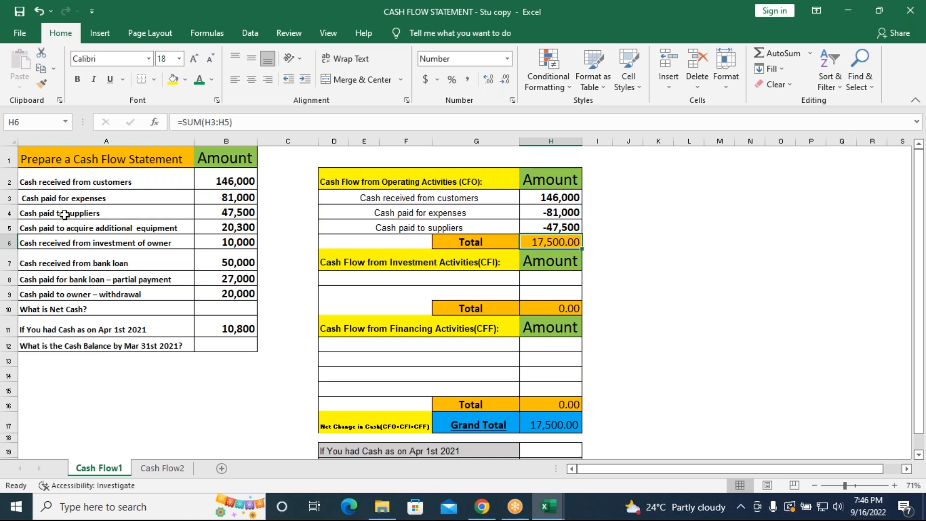
Copy the "Cash paid to acquire additional equipment" label into D8 under Cash Flow from Investment Activities
{"action": "left_click", "coordinate": [114, 230]}
{"action": "key", "text": "ctrl+c"}
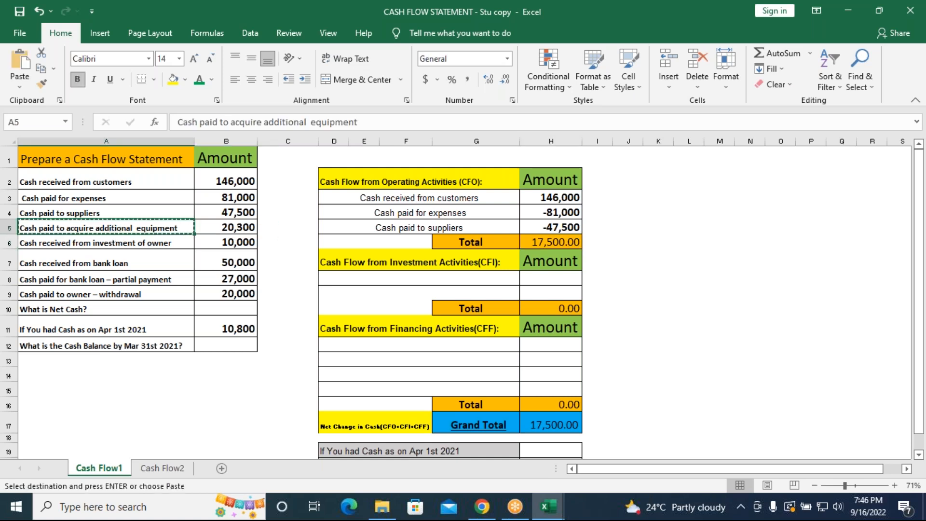
{"action": "left_click", "coordinate": [448, 285]}
{"action": "key", "text": "ctrl+v"}
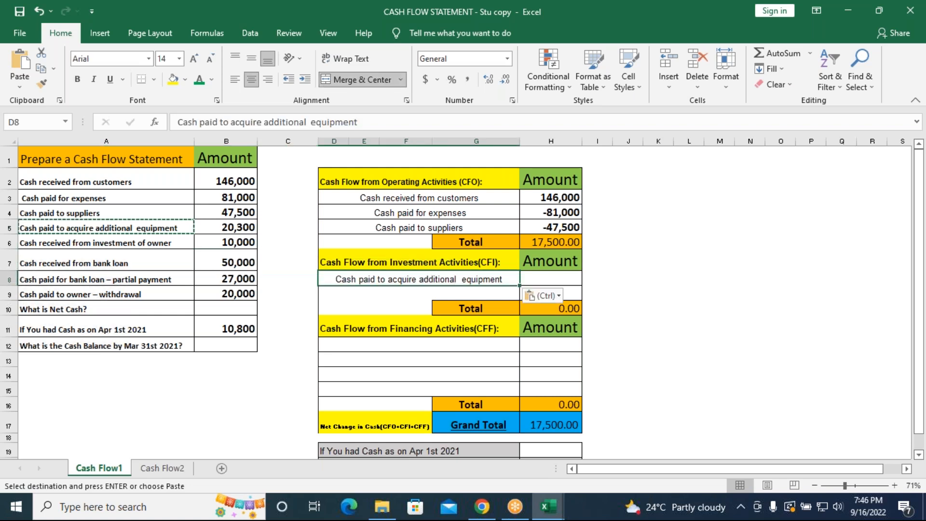
Copy the equipment amount into H8 and make it a cash outflow of -20300
{"action": "left_click", "coordinate": [246, 227]}
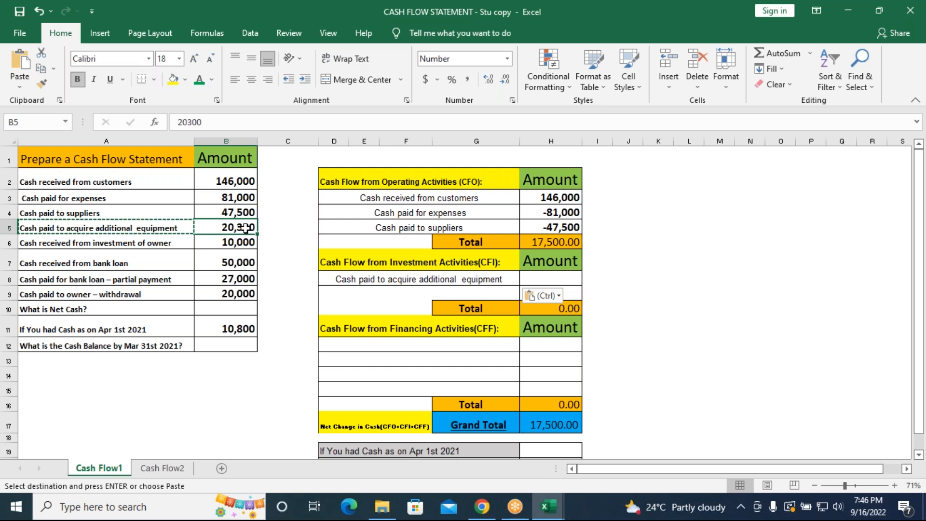
{"action": "key", "text": "ctrl+c"}
{"action": "left_click", "coordinate": [552, 280]}
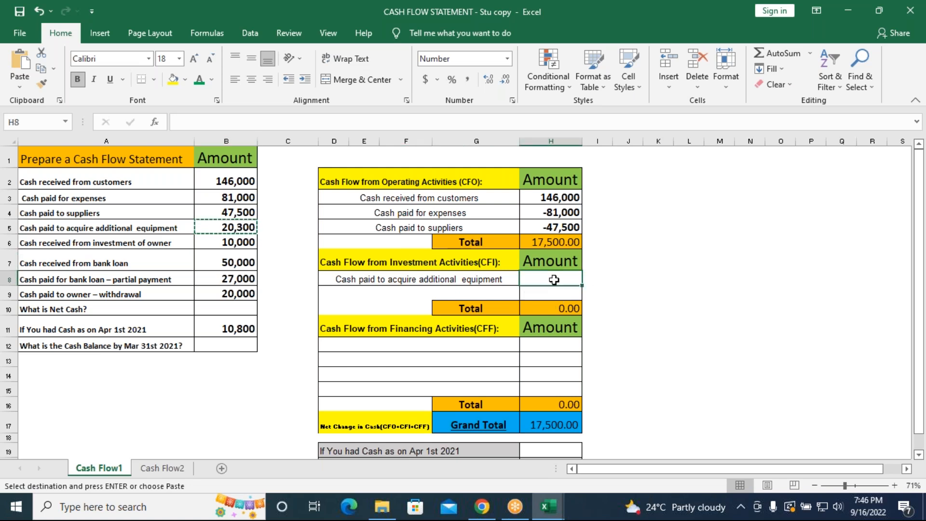
{"action": "key", "text": "ctrl+v"}
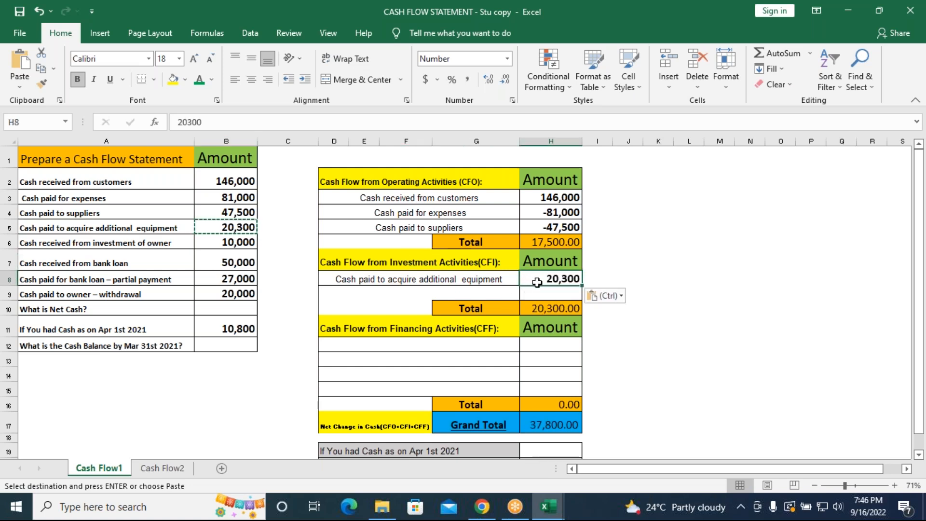
{"action": "key", "text": "F2"}
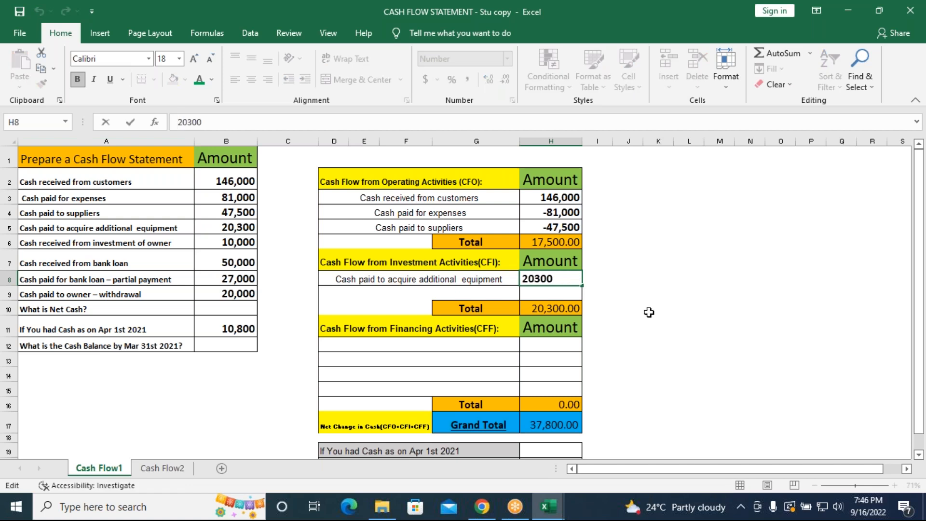
{"action": "type", "text": "-"}
{"action": "key", "text": "Return"}
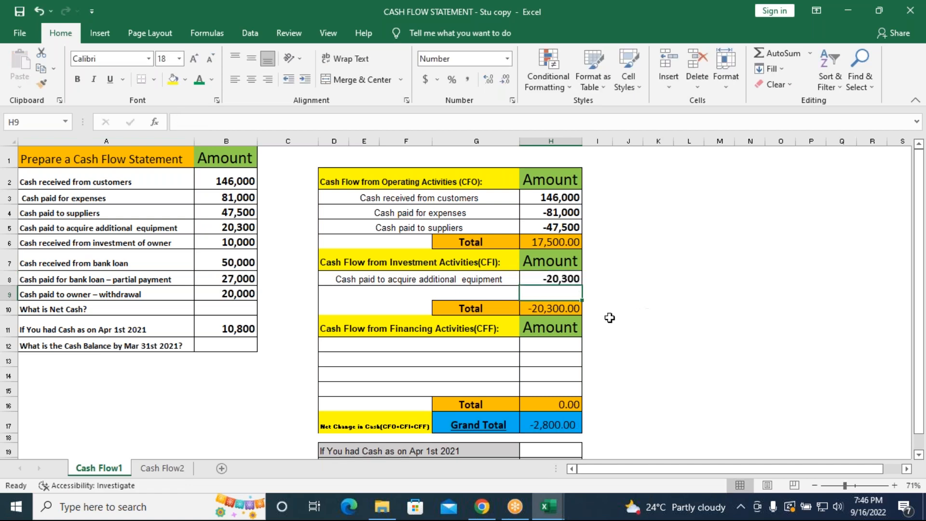
Copy the "Cash received from investment of owner" label into D12 under Cash Flow from Financing Activities and its 10,000 amount into H12
{"action": "left_click", "coordinate": [426, 346]}
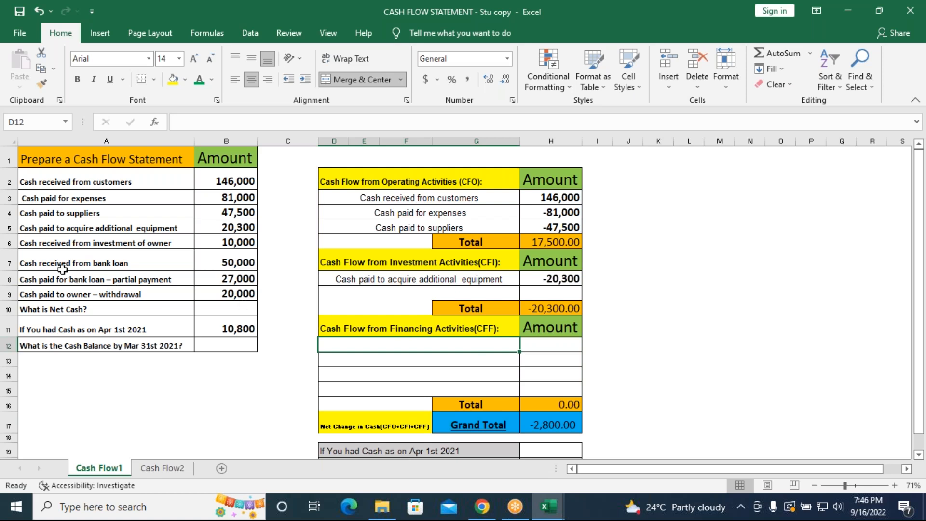
{"action": "left_click", "coordinate": [116, 242]}
{"action": "key", "text": "ctrl+c"}
{"action": "left_click", "coordinate": [425, 348]}
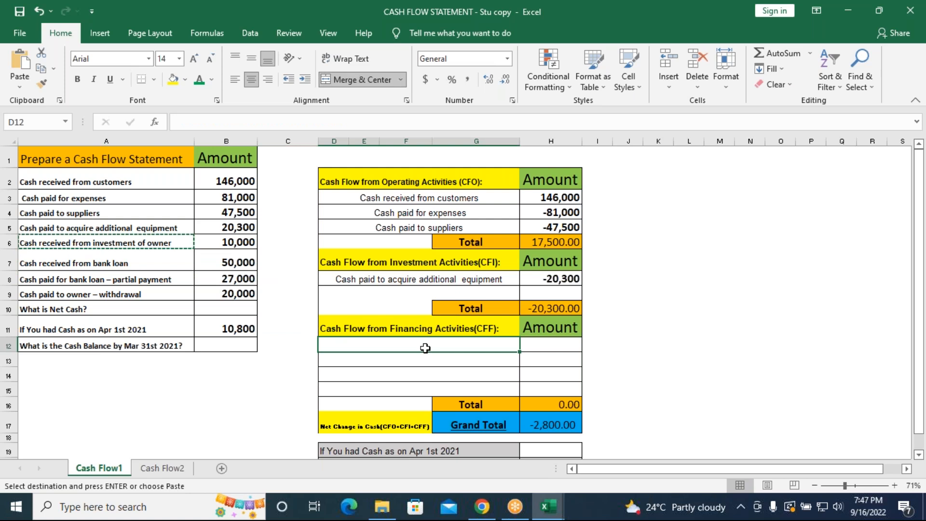
{"action": "key", "text": "ctrl+v"}
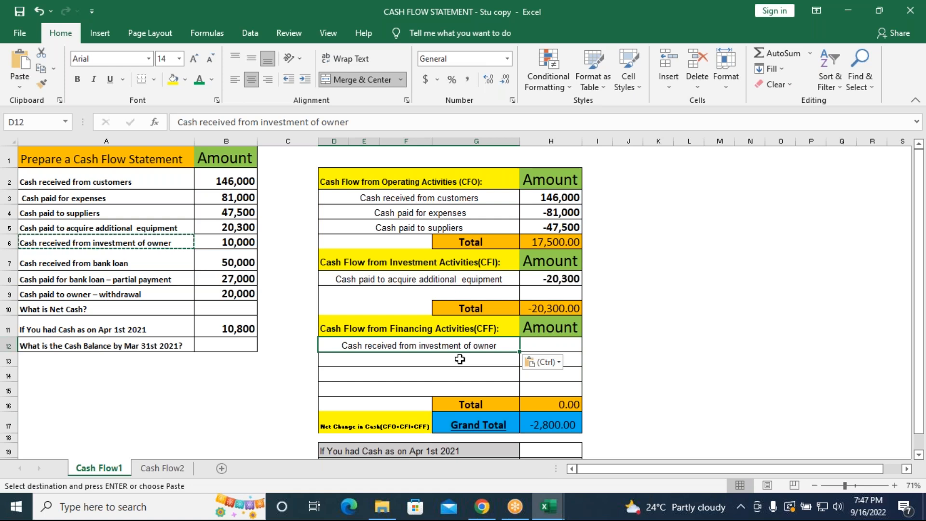
{"action": "left_click", "coordinate": [237, 242]}
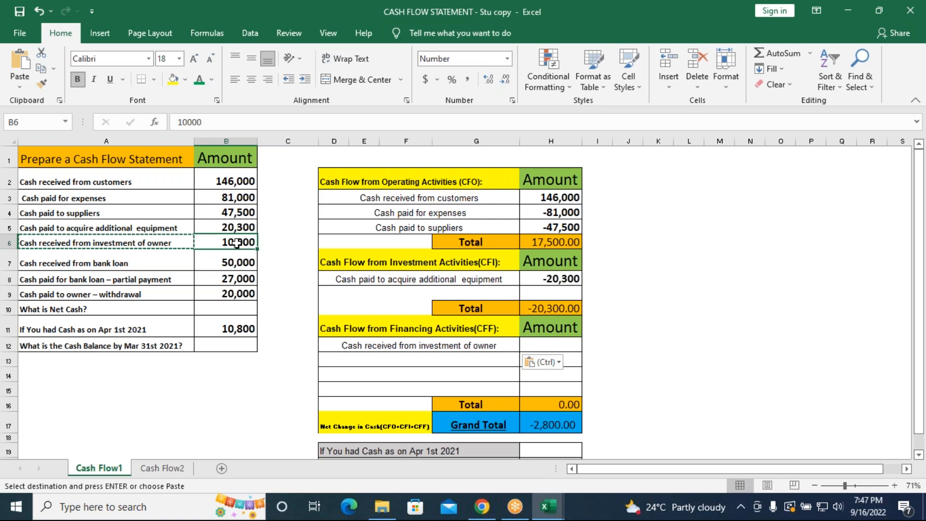
{"action": "key", "text": "ctrl+c"}
{"action": "left_click", "coordinate": [556, 346]}
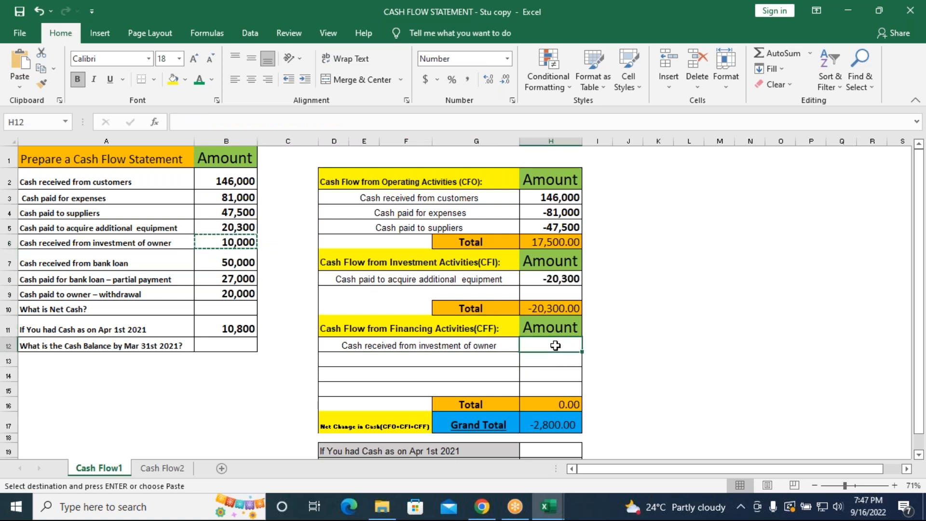
{"action": "key", "text": "ctrl+v"}
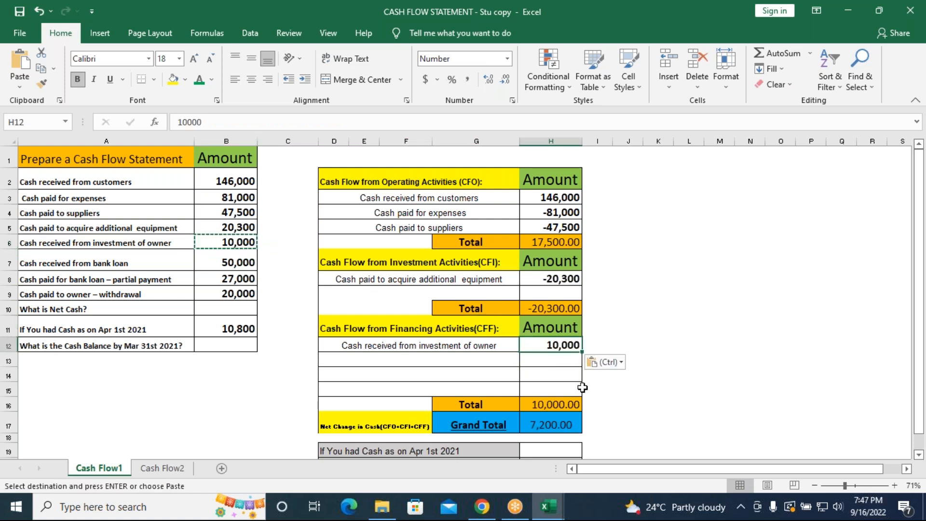
Copy the "Cash received from bank loan" label into D13 of the financing activities section and its 50,000 amount into H13
{"action": "left_click", "coordinate": [118, 263]}
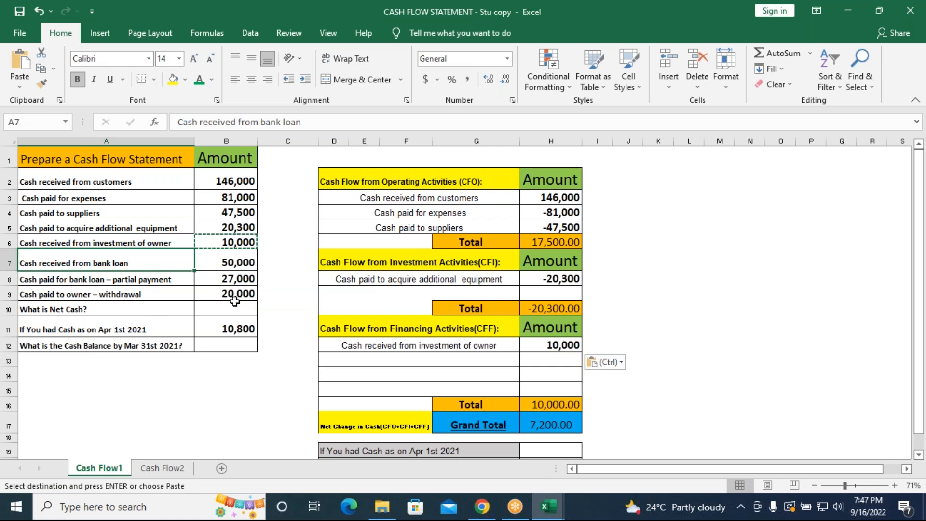
{"action": "key", "text": "ctrl+c"}
{"action": "left_click", "coordinate": [400, 361]}
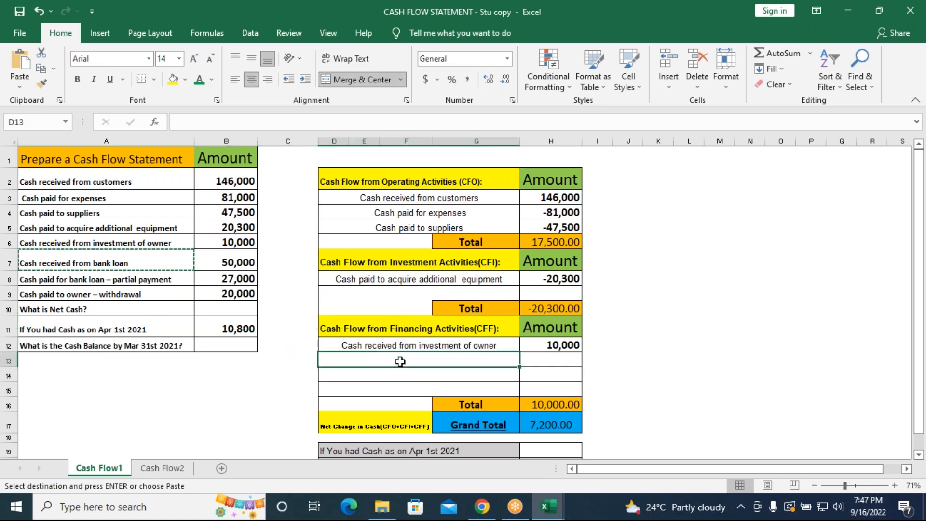
{"action": "key", "text": "ctrl+v"}
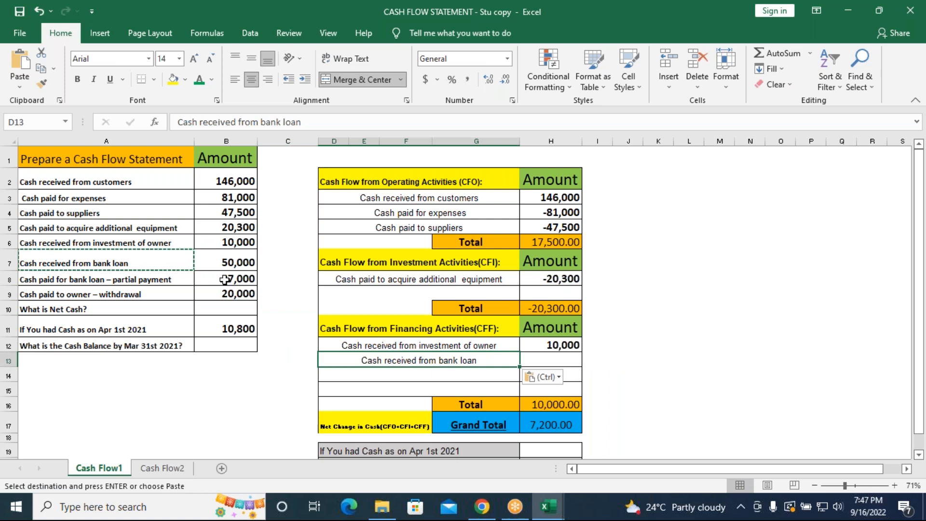
{"action": "left_click", "coordinate": [227, 259]}
{"action": "key", "text": "ctrl+c"}
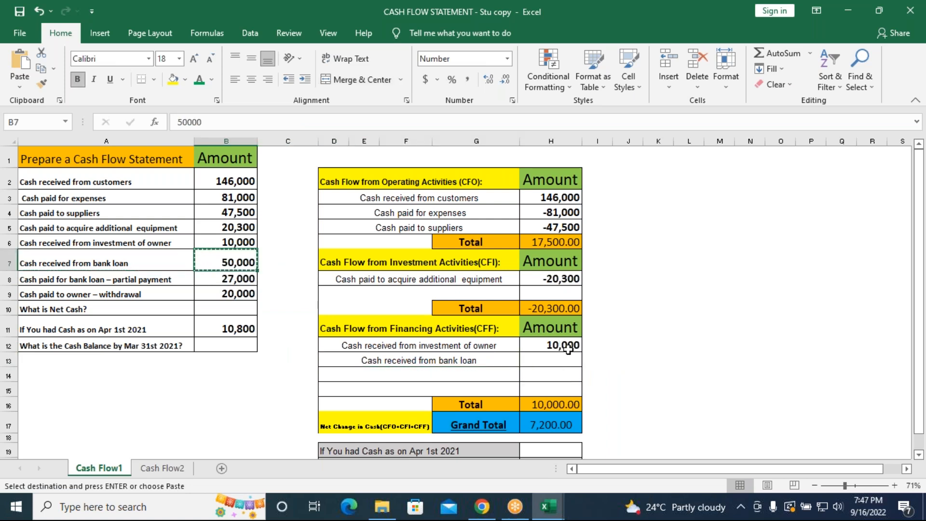
{"action": "left_click", "coordinate": [562, 359]}
{"action": "key", "text": "ctrl+v"}
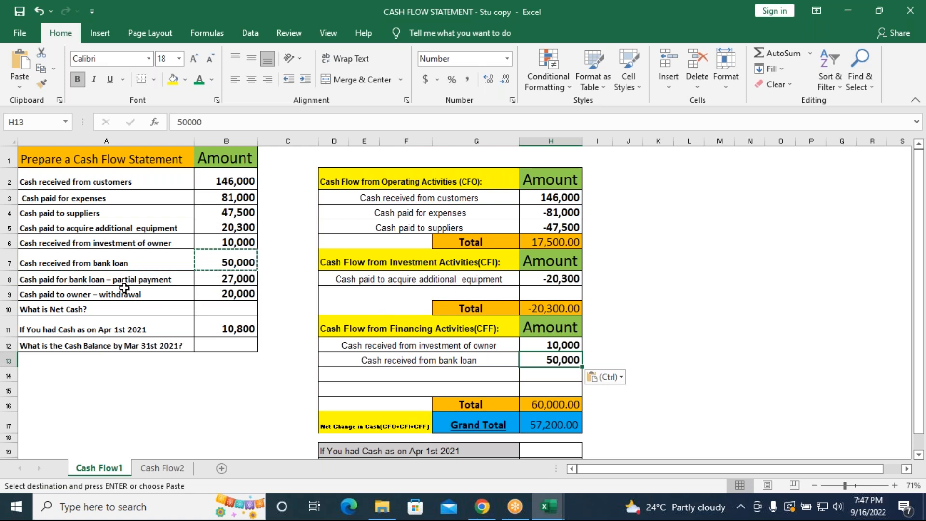
Copy the "Cash paid for bank loan – partial payment" label into D14 of the financing activities section
{"action": "left_click", "coordinate": [147, 283]}
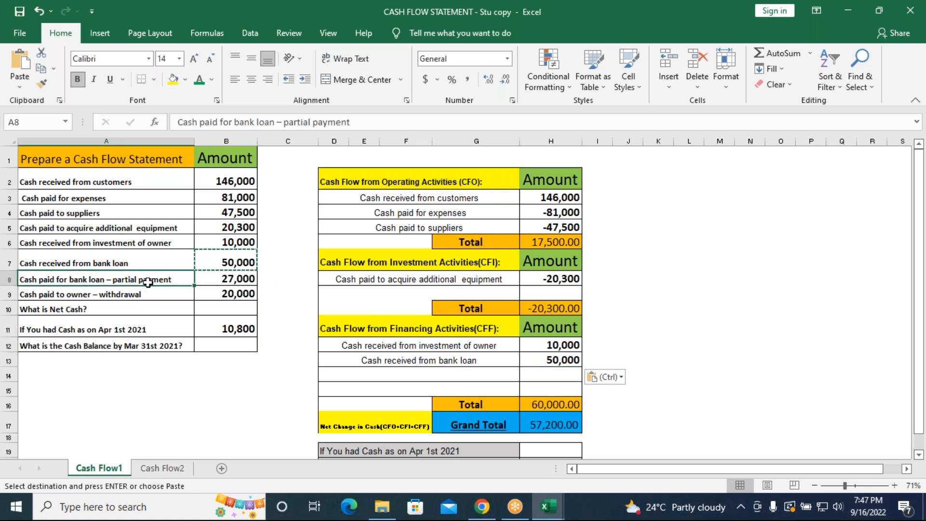
{"action": "key", "text": "ctrl+c"}
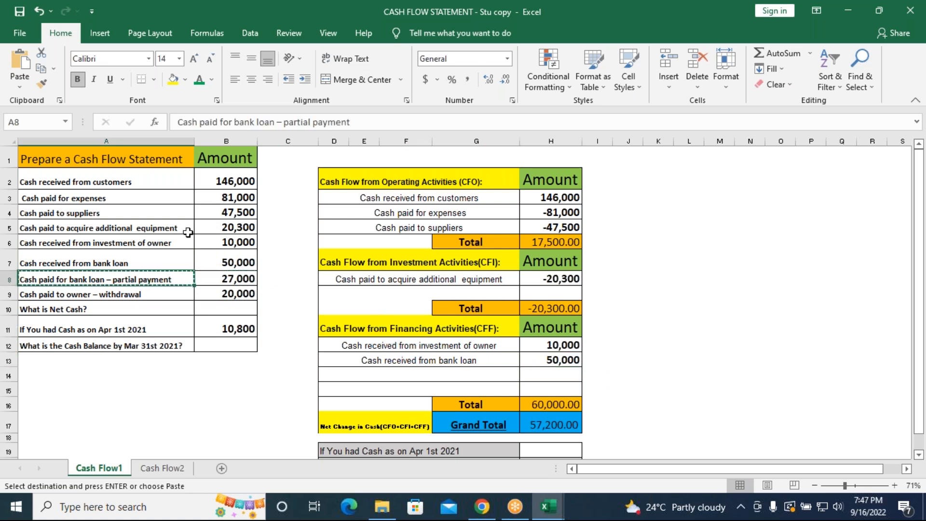
{"action": "left_click", "coordinate": [374, 374]}
{"action": "key", "text": "ctrl+v"}
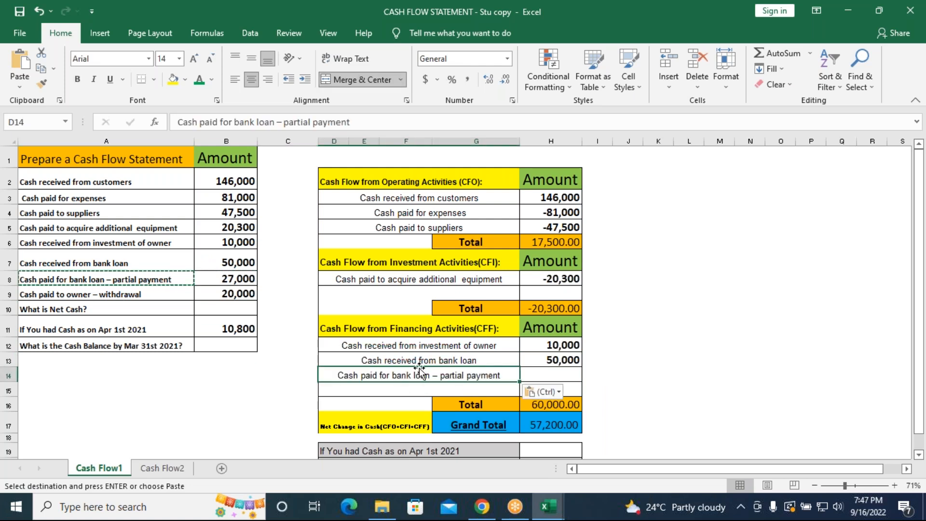
Copy the bank loan partial payment amount into H14 and make it a cash outflow of -27000
{"action": "left_click", "coordinate": [241, 279]}
{"action": "key", "text": "ctrl+c"}
{"action": "left_click", "coordinate": [544, 374]}
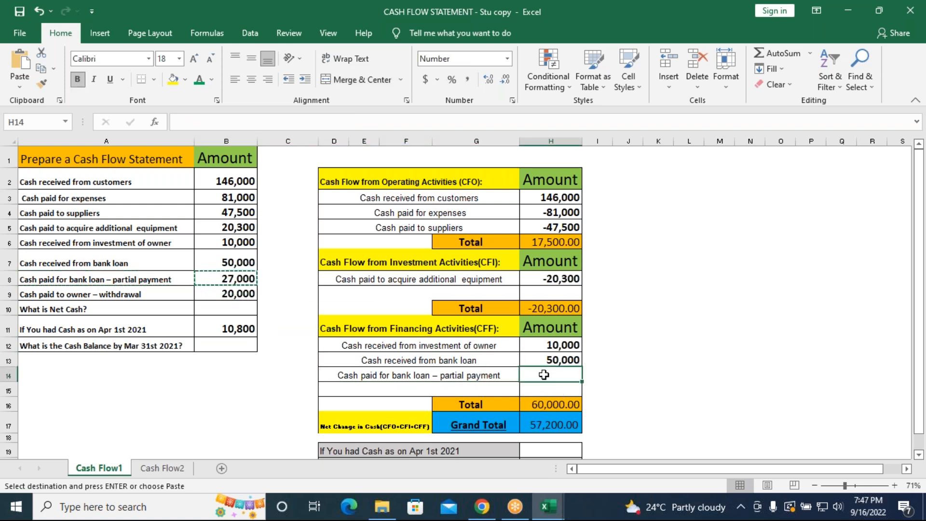
{"action": "key", "text": "ctrl+v"}
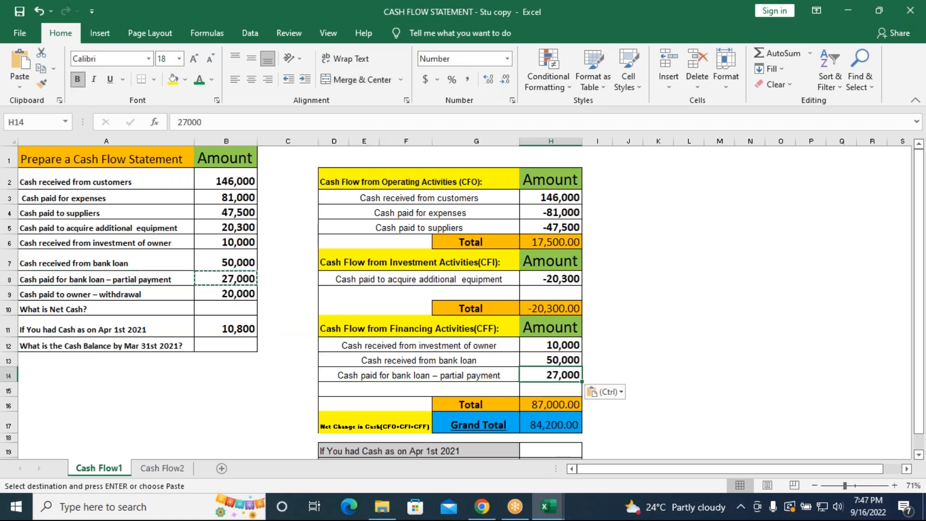
{"action": "left_click", "coordinate": [179, 125]}
{"action": "type", "text": "-"}
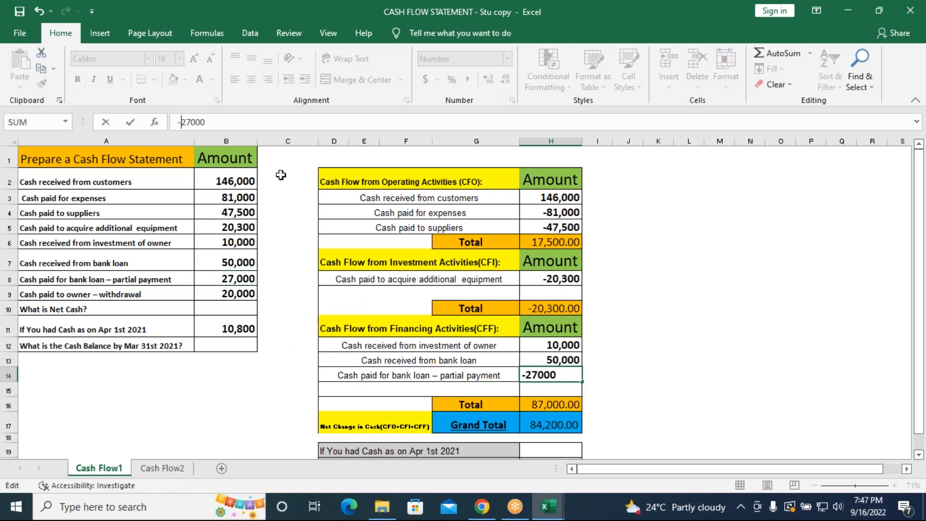
{"action": "key", "text": "Return"}
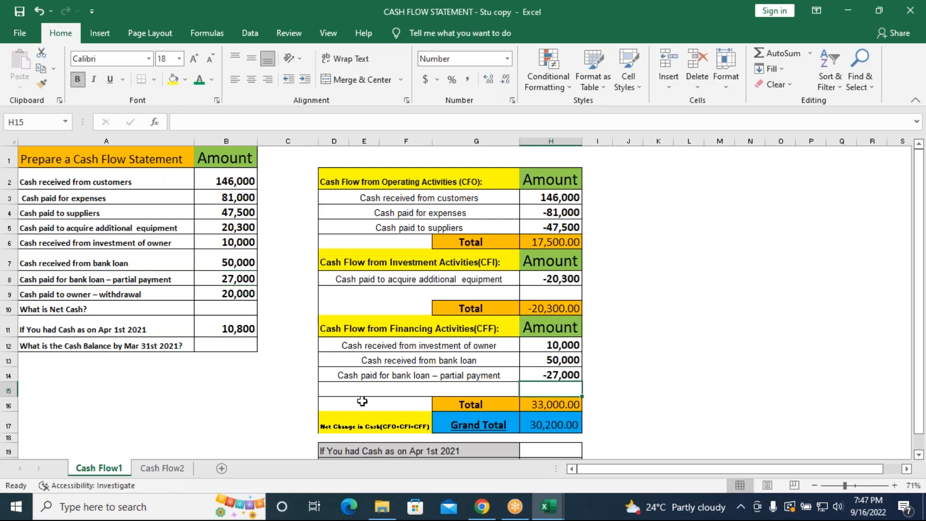
Copy the "Cash paid to owner – withdrawal" label into D15 of the financing activities section
{"action": "left_click", "coordinate": [89, 293]}
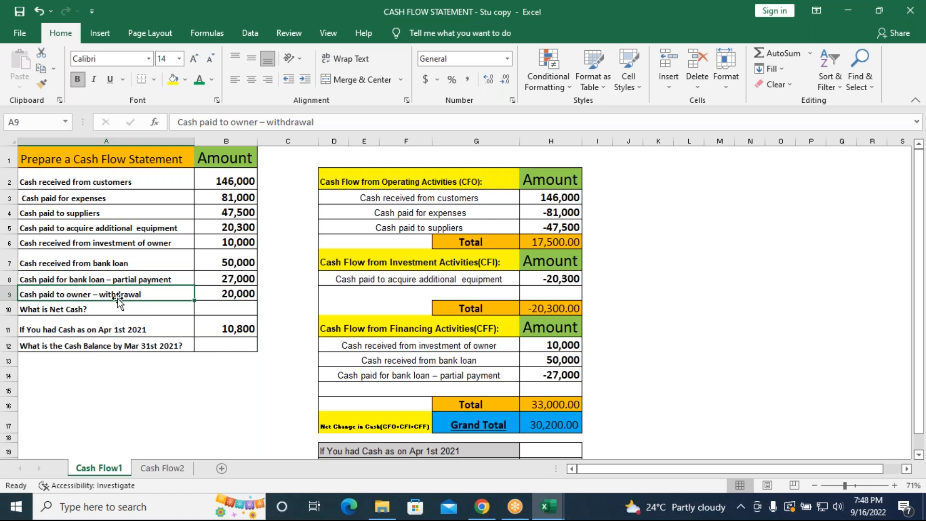
{"action": "key", "text": "ctrl+c"}
{"action": "left_click", "coordinate": [443, 392]}
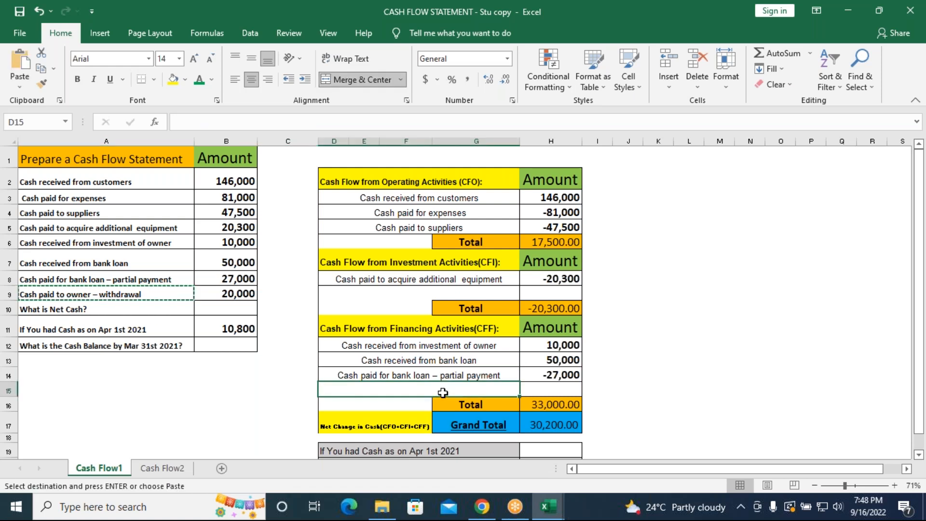
{"action": "key", "text": "ctrl+v"}
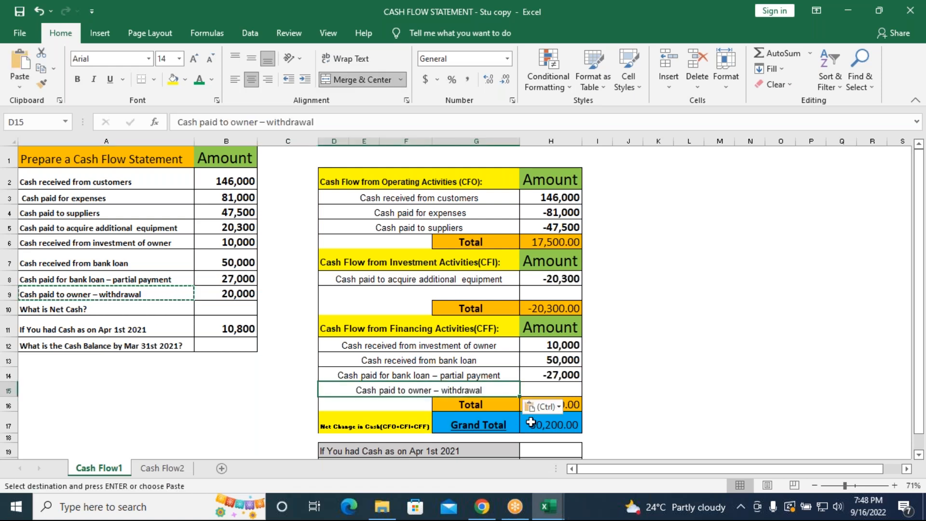
Copy the owner withdrawal amount into H15 and make it a cash outflow of -20000
{"action": "left_click", "coordinate": [231, 293]}
{"action": "key", "text": "ctrl+c"}
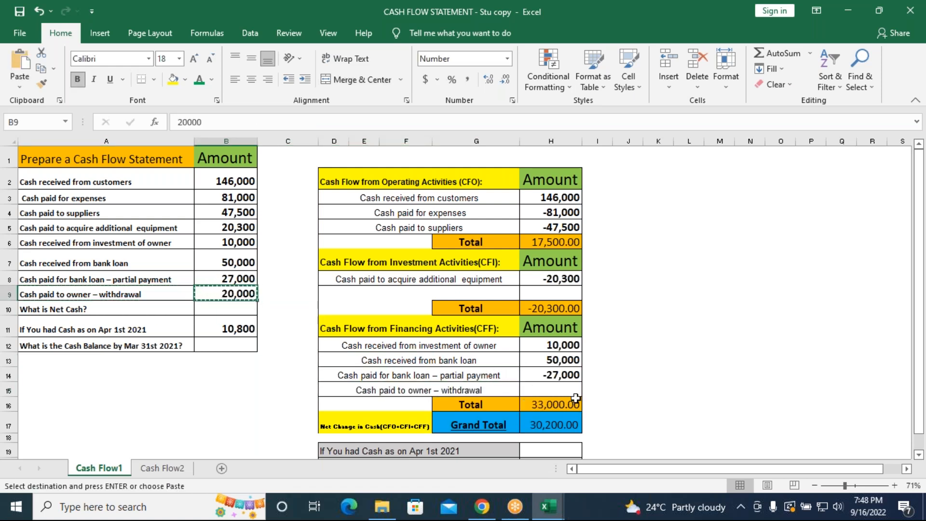
{"action": "left_click", "coordinate": [570, 389]}
{"action": "key", "text": "ctrl+v"}
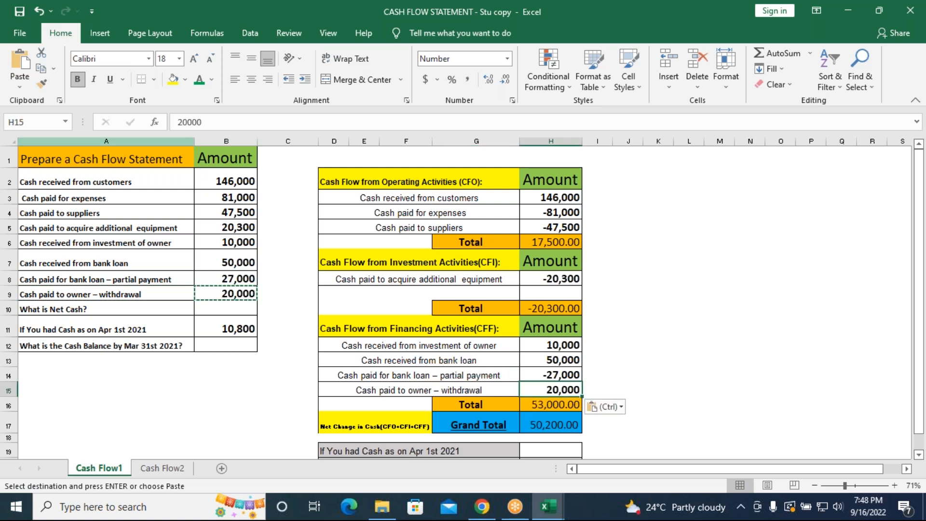
{"action": "left_click", "coordinate": [178, 122]}
{"action": "type", "text": "-"}
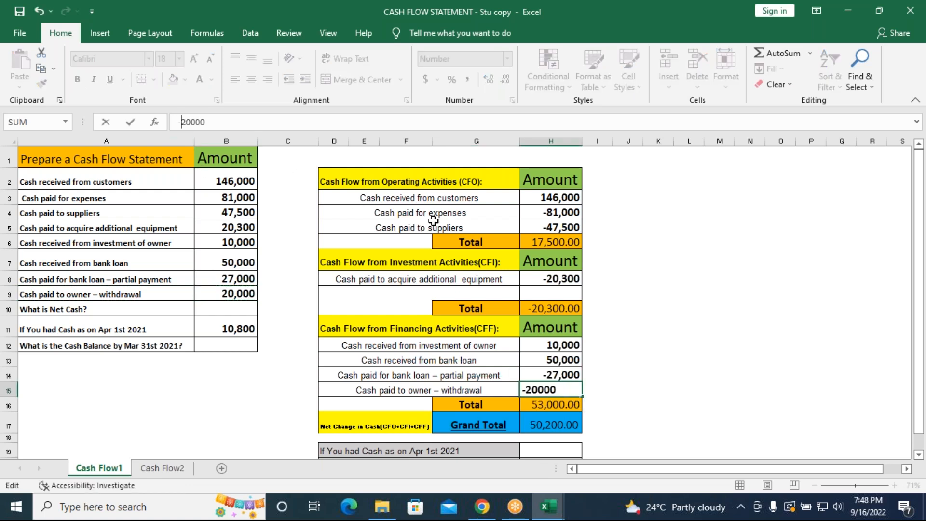
{"action": "key", "text": "Return"}
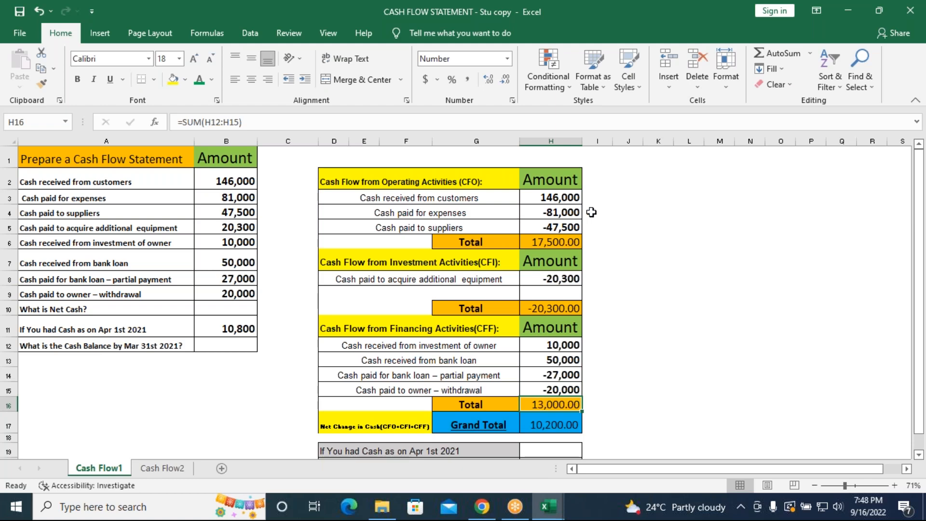
Fill H19, the cash as on Apr 1st 2021, with a formula referencing the opening cash amount in B11
{"action": "scroll", "coordinate": [534, 312], "scroll_direction": "down", "scroll_amount": 1}
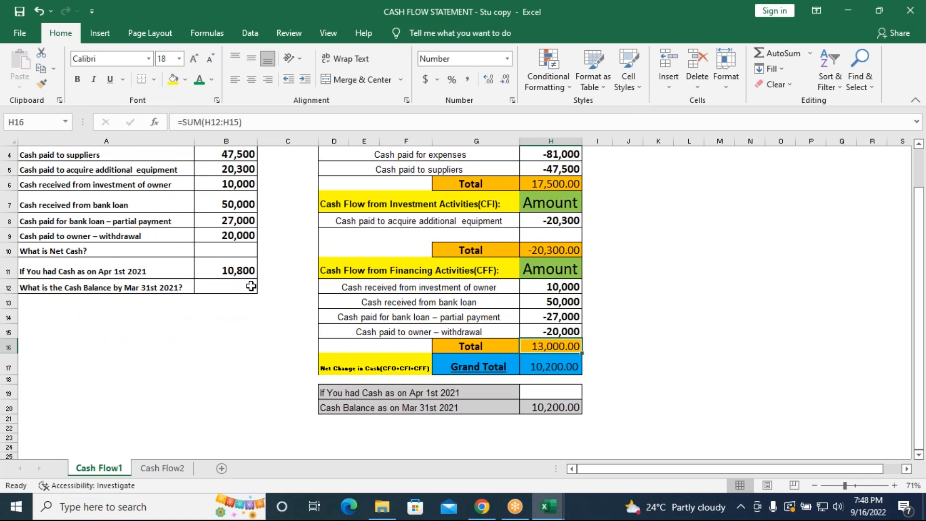
{"action": "left_click", "coordinate": [536, 393]}
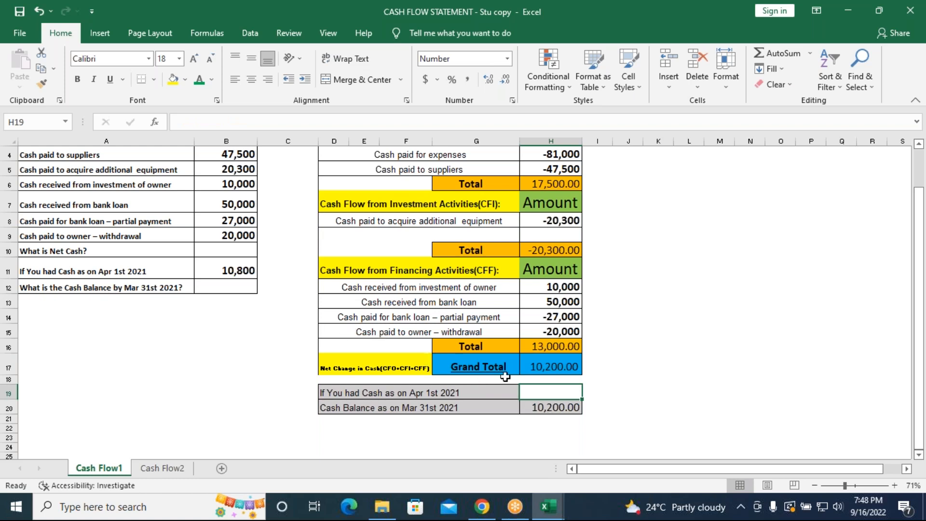
{"action": "type", "text": "="}
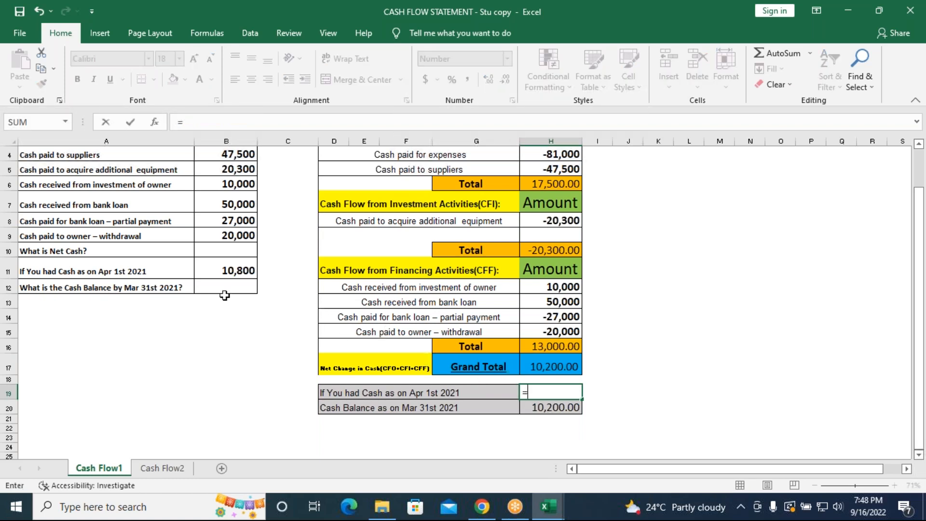
{"action": "left_click", "coordinate": [230, 269]}
{"action": "key", "text": "Return"}
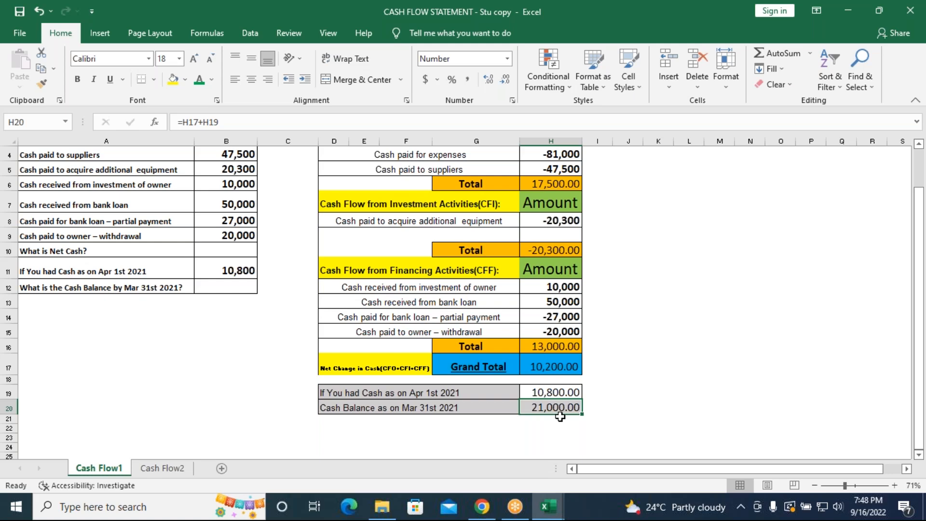
{"action": "scroll", "coordinate": [590, 407], "scroll_direction": "up", "scroll_amount": 2}
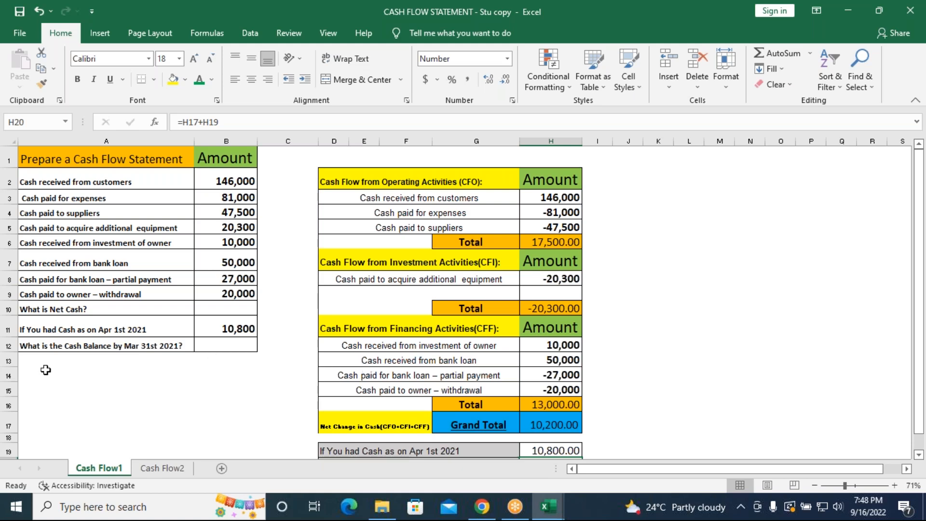
{"action": "left_click", "coordinate": [164, 468]}
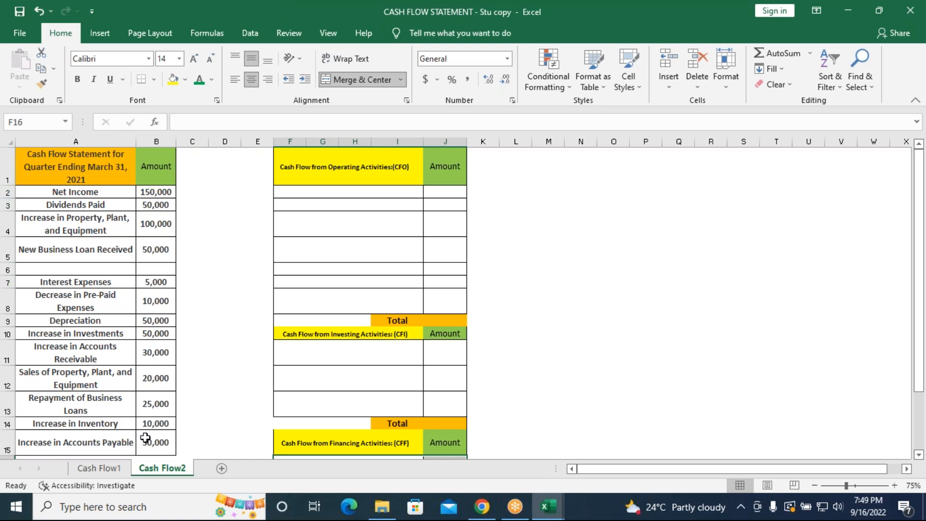
{"action": "left_click", "coordinate": [99, 467]}
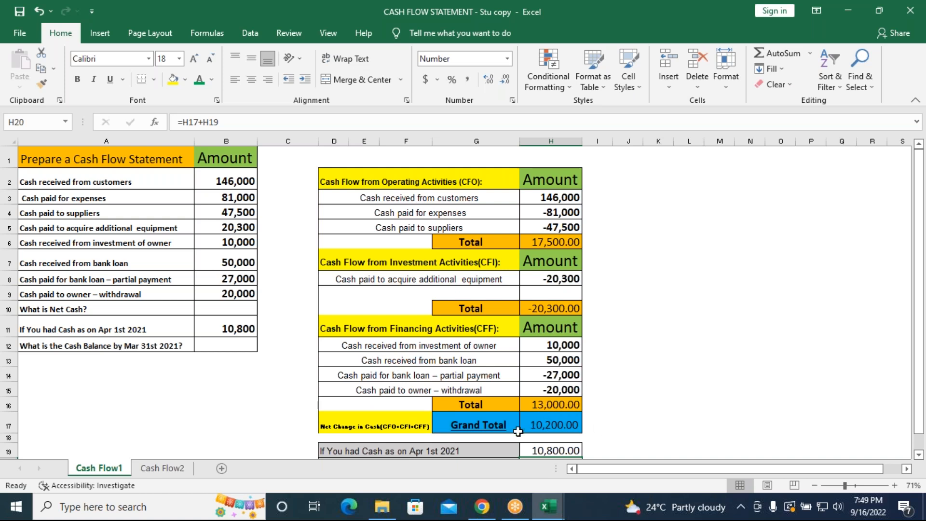
{"action": "left_click", "coordinate": [661, 22]}
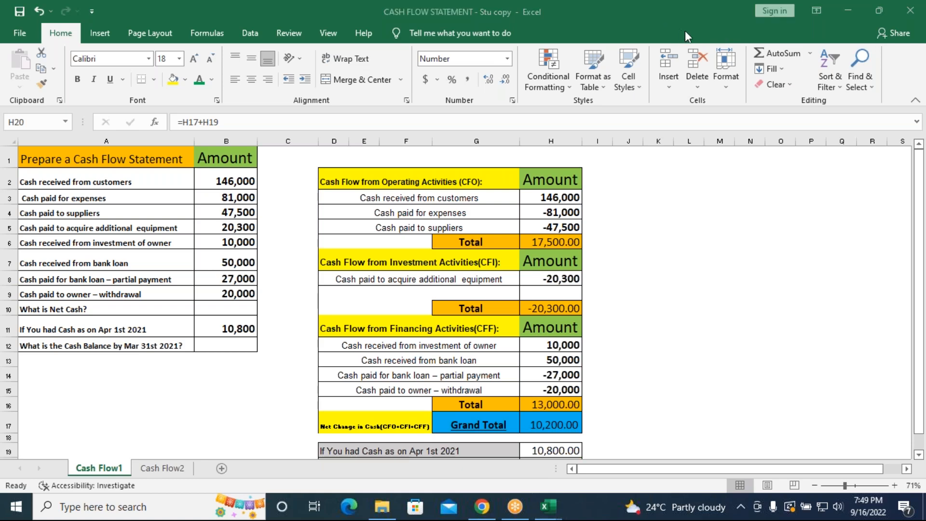